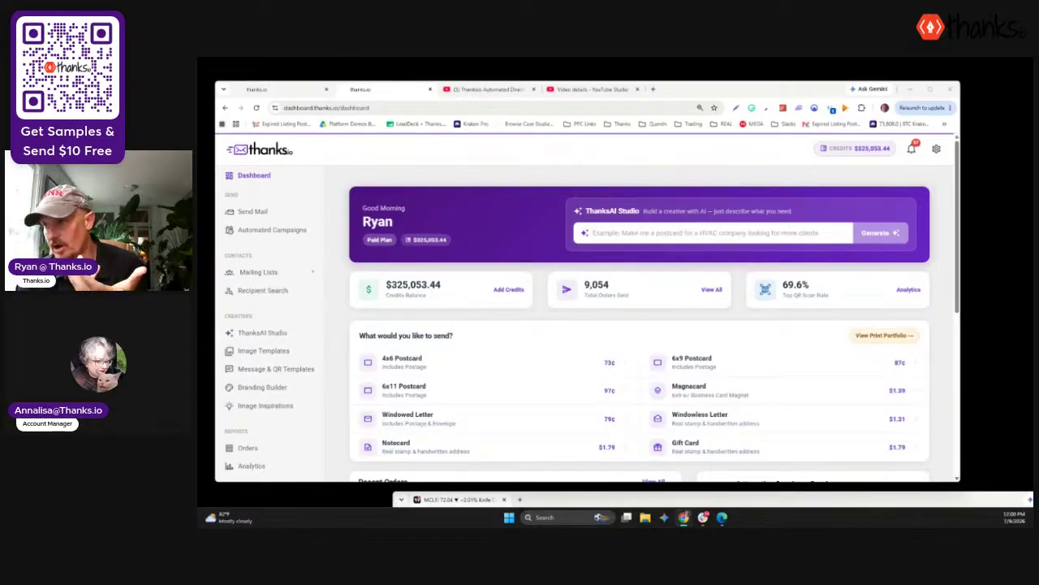
scroll(510, 199, "down", 5)
scroll(513, 204, "up", 5)
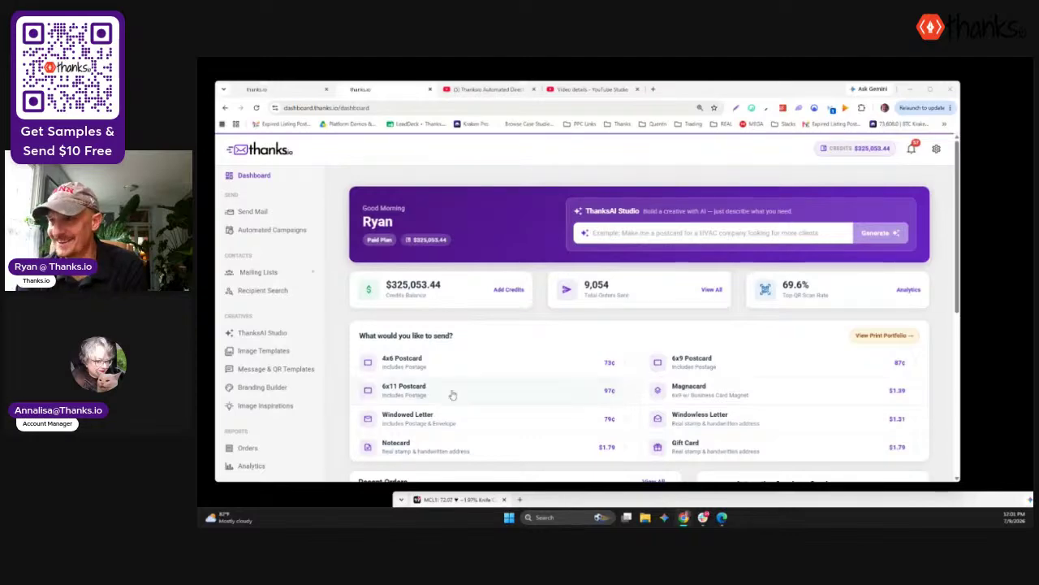
scroll(452, 398, "down", 5)
scroll(442, 417, "up", 6)
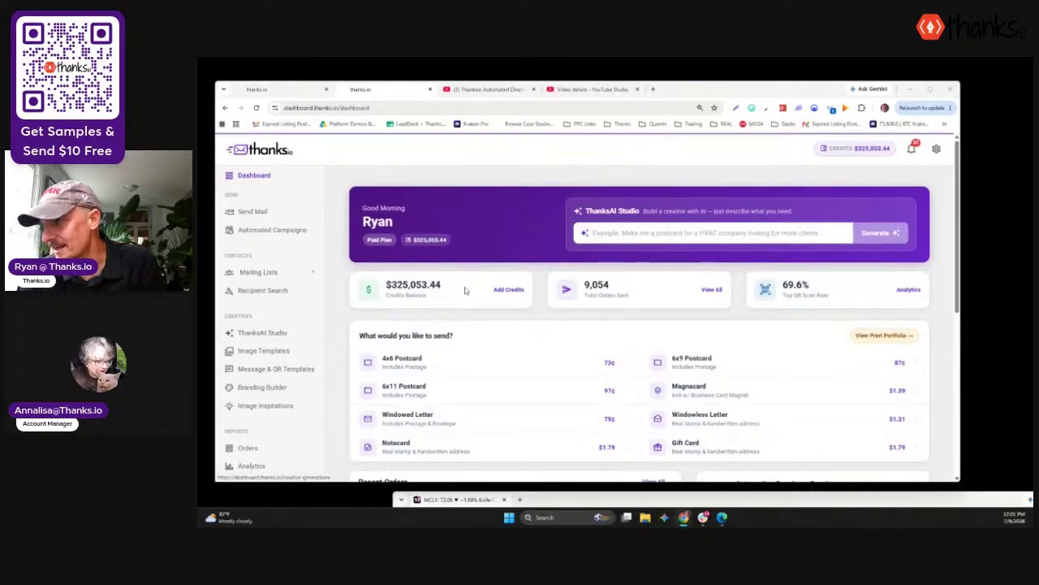
Open the thanks.io website in a new browser tab
left_click(653, 90)
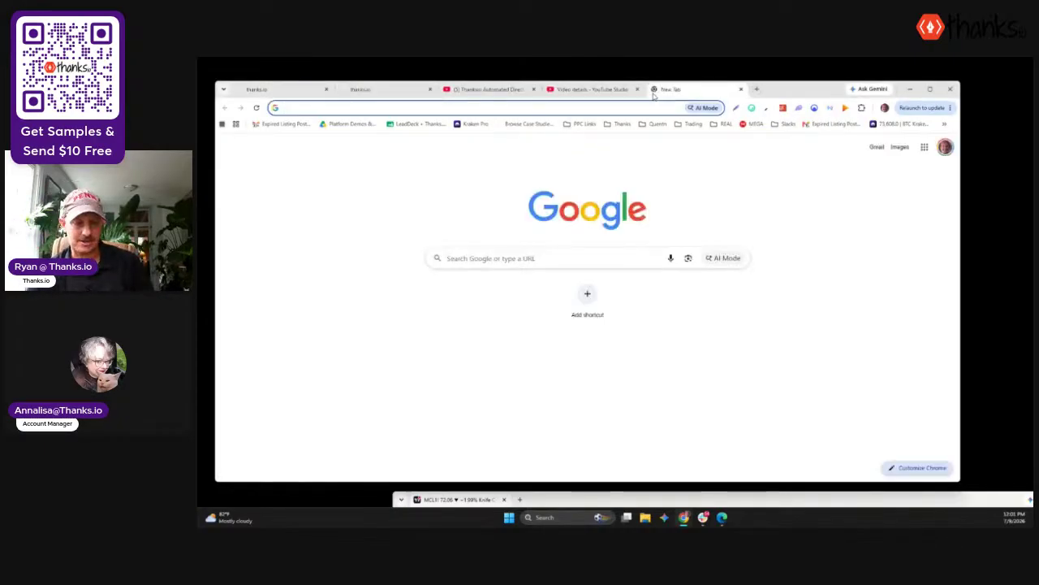
type("thanks.io")
key("Return")
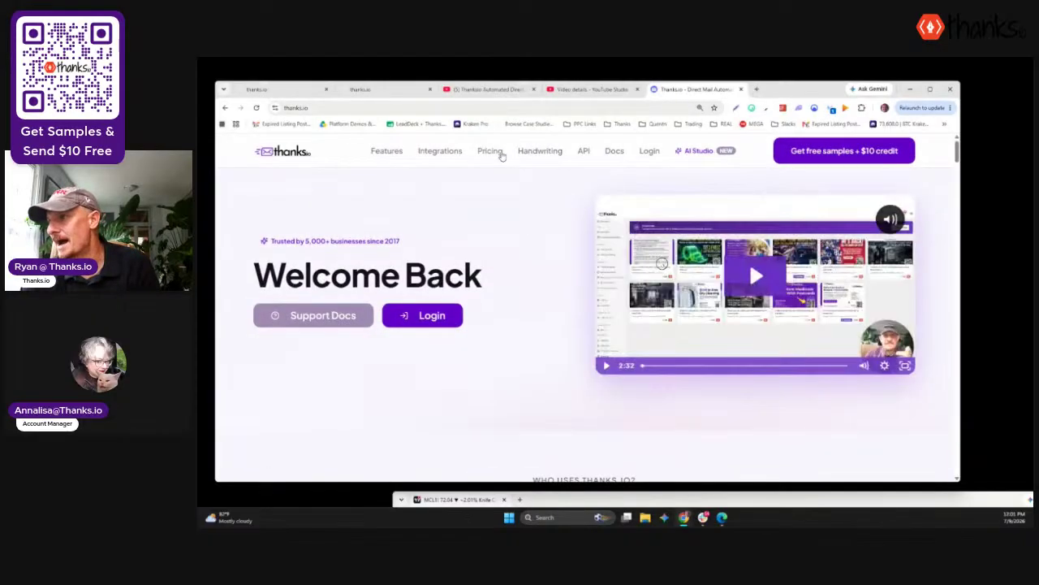
Look through the homepage's audience sections, mail product types and Thanks AI Studio section
scroll(488, 162, "down", 1)
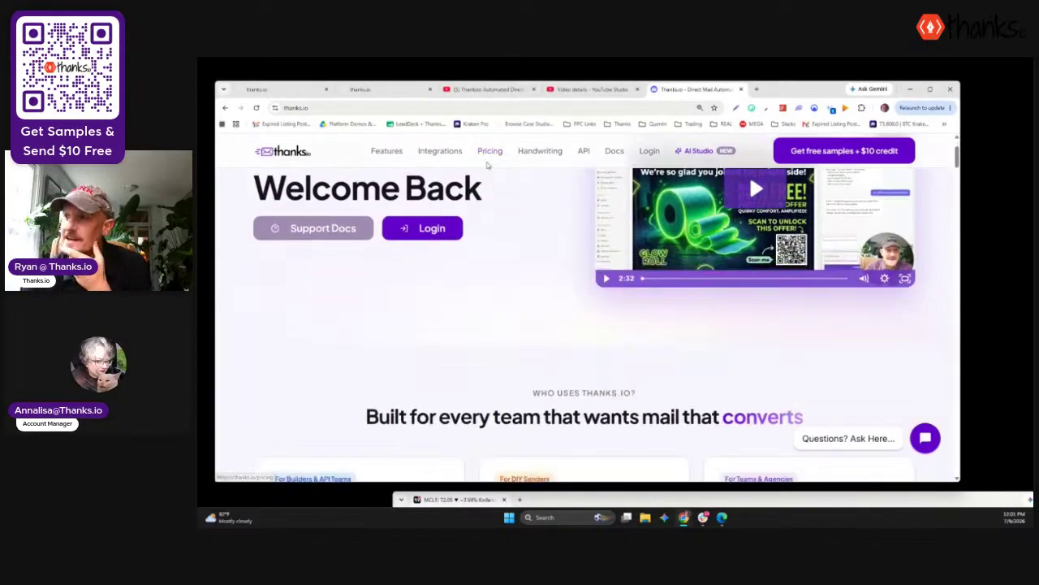
scroll(503, 178, "up", 1)
scroll(536, 211, "down", 3)
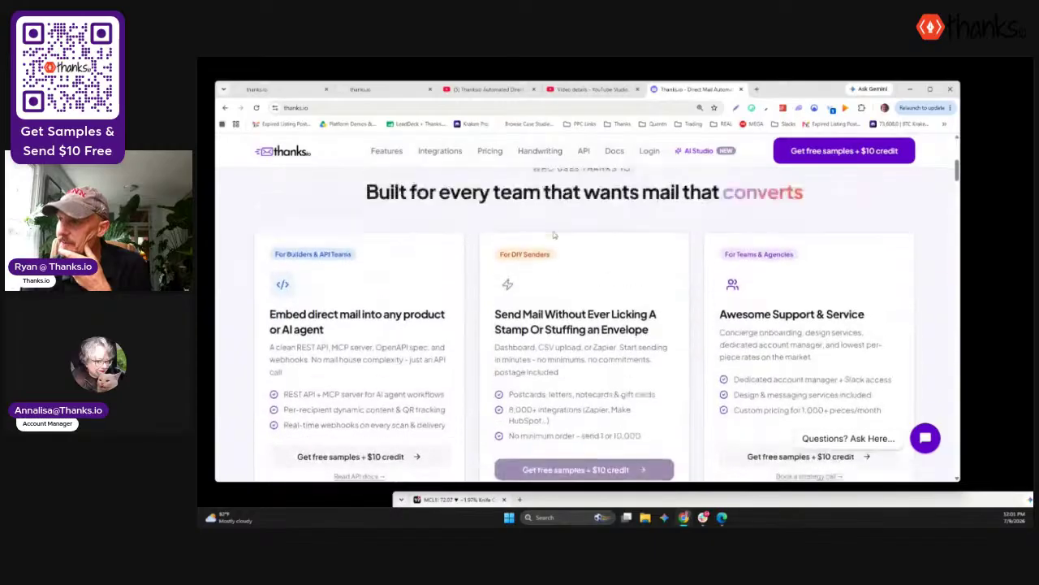
scroll(568, 223, "up", 1)
scroll(597, 233, "down", 3)
scroll(596, 233, "down", 10)
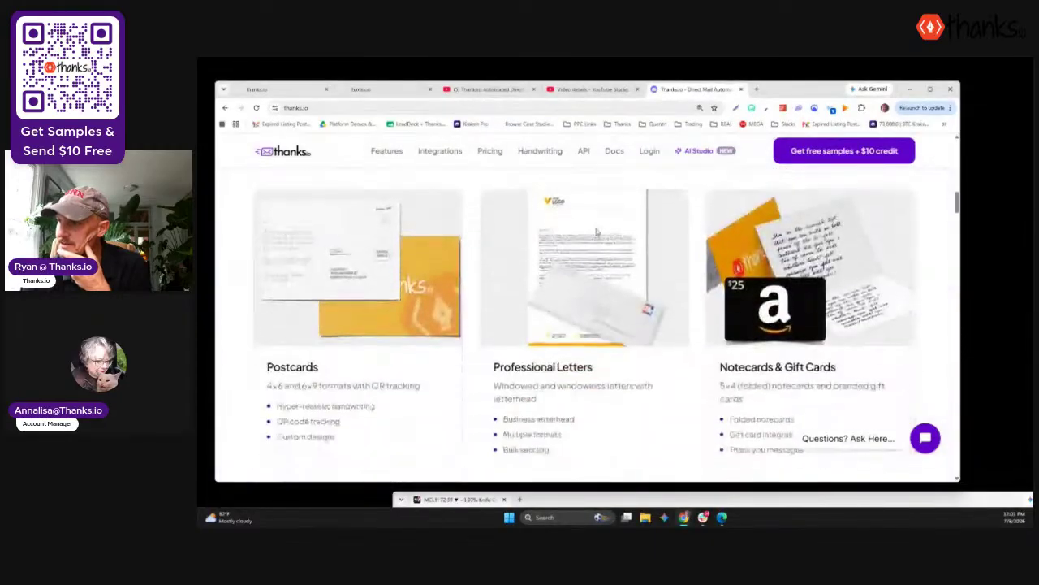
scroll(596, 232, "down", 3)
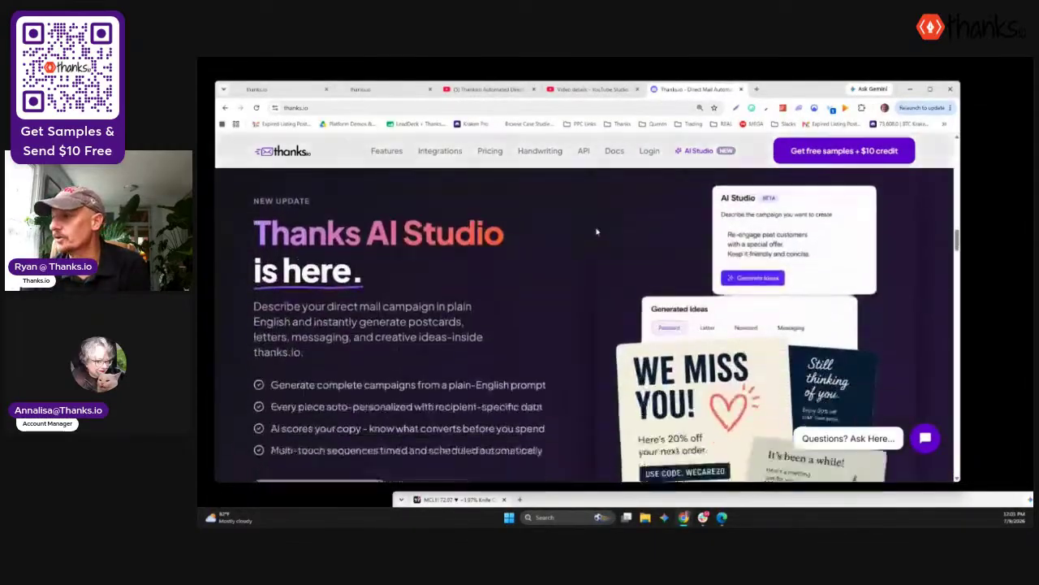
Open the print portfolio PDF from the homepage, enlarge it to 250% and examine the mail formats on the Product Overview page
scroll(585, 260, "up", 5)
left_click(562, 351)
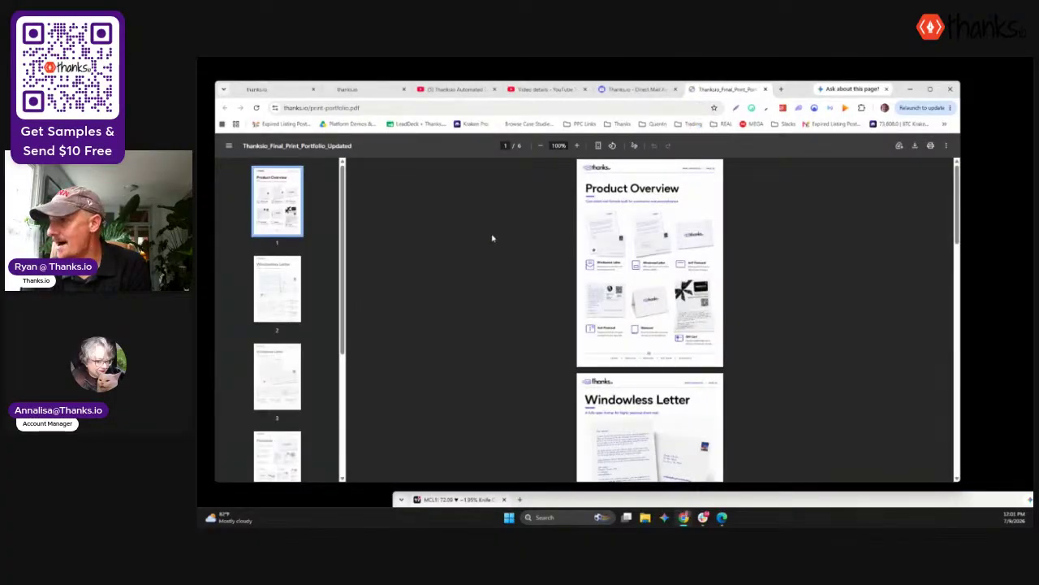
scroll(525, 274, "down", 1)
scroll(526, 274, "up", 1)
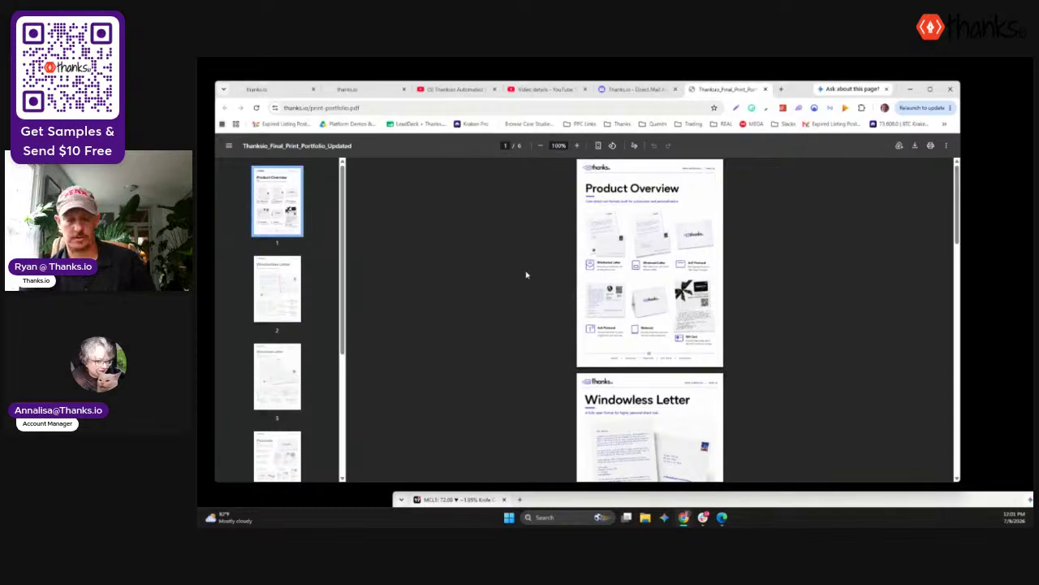
key("ctrl+plus")
key("ctrl+plus")
key("ctrl+plus")
key("ctrl+plus")
key("ctrl+plus")
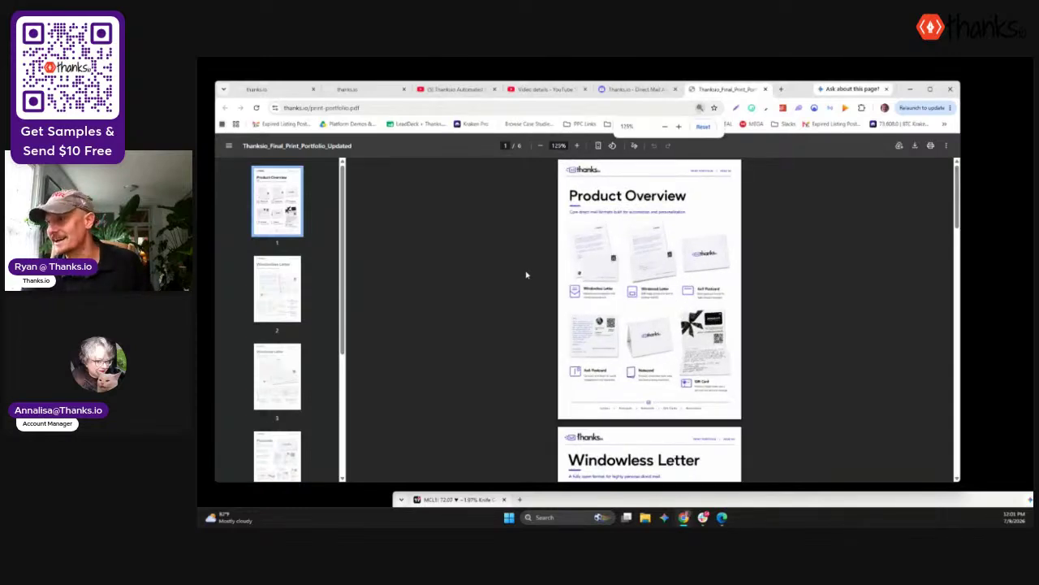
key("ctrl+plus")
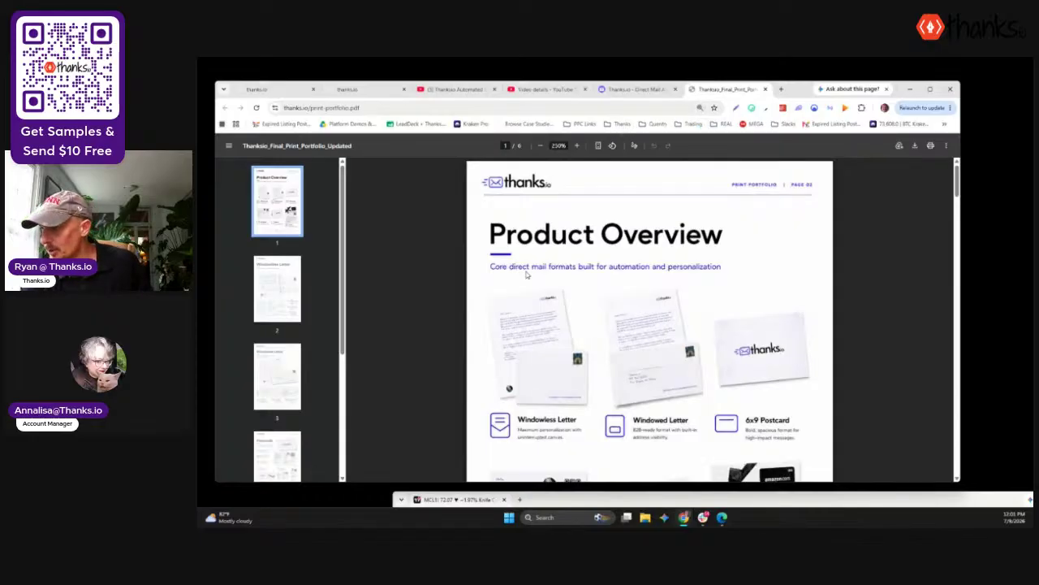
scroll(526, 275, "down", 5)
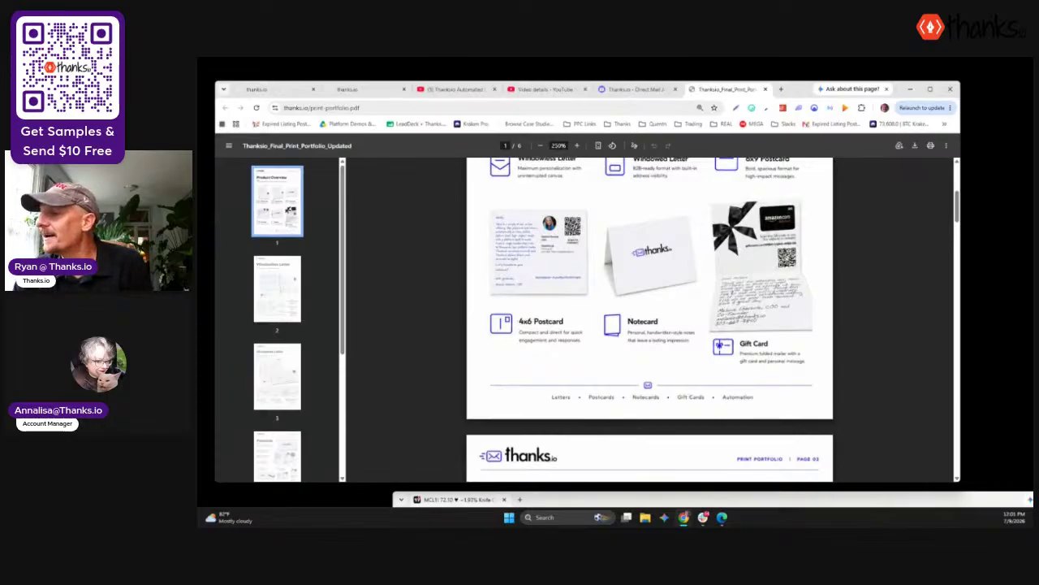
scroll(656, 310, "up", 1)
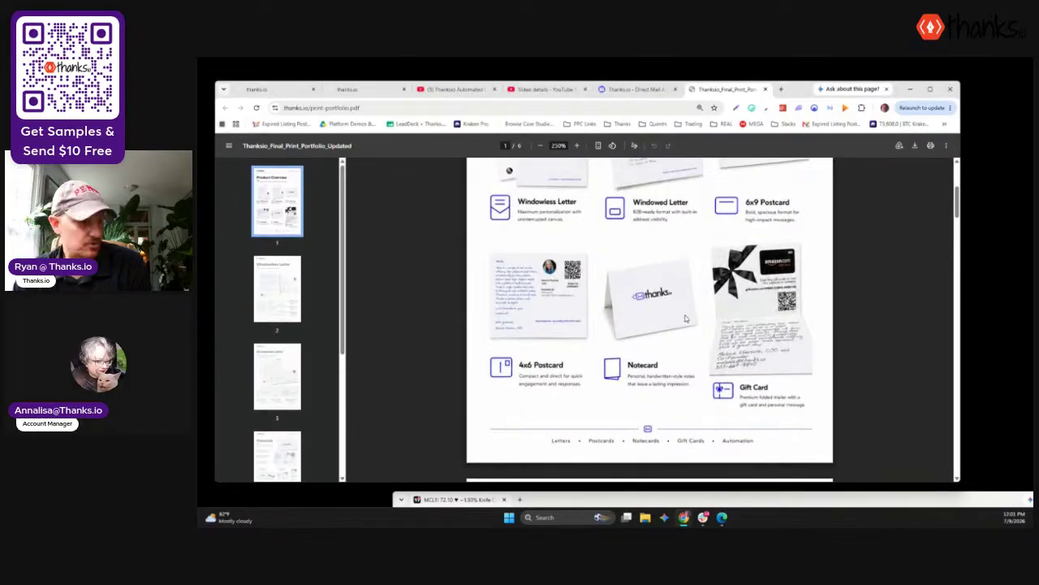
scroll(684, 319, "down", 1)
scroll(684, 320, "up", 2)
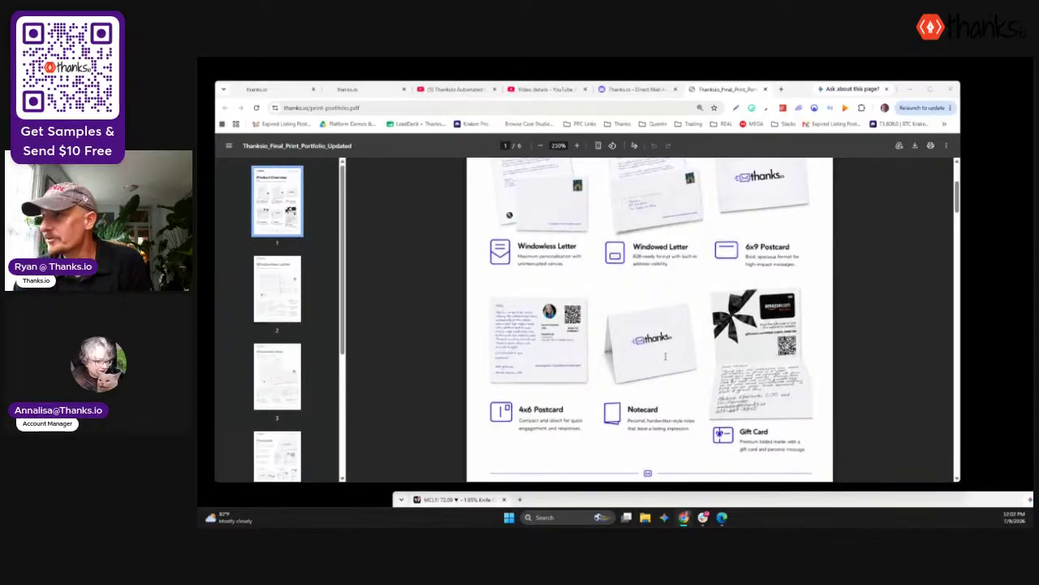
scroll(665, 356, "up", 3)
Return to the dashboard tab with the message template editor and open the Automated Campaigns page
left_click(257, 88)
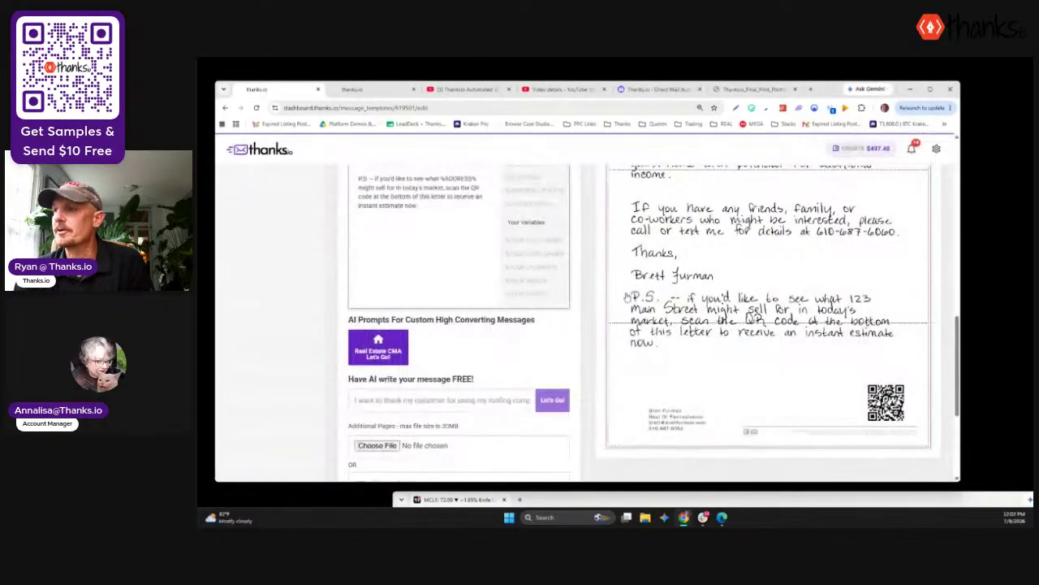
scroll(626, 297, "up", 10)
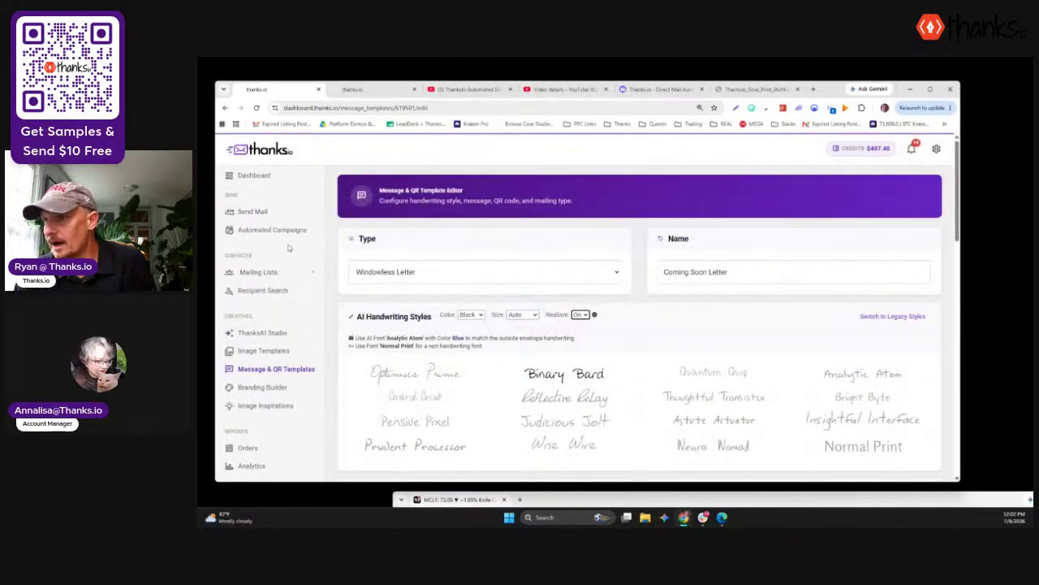
scroll(288, 248, "down", 1)
scroll(276, 235, "up", 1)
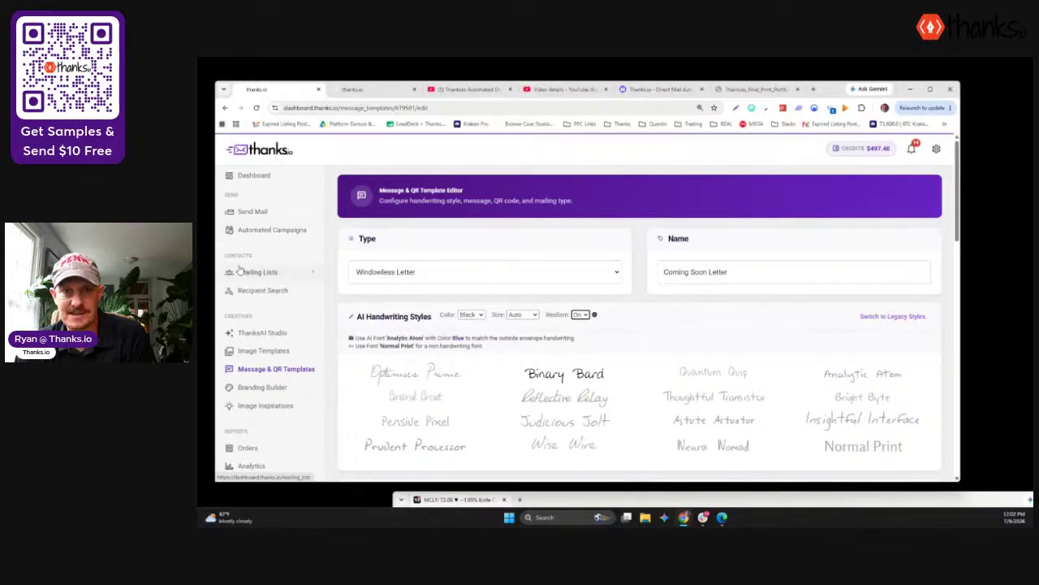
left_click(256, 233)
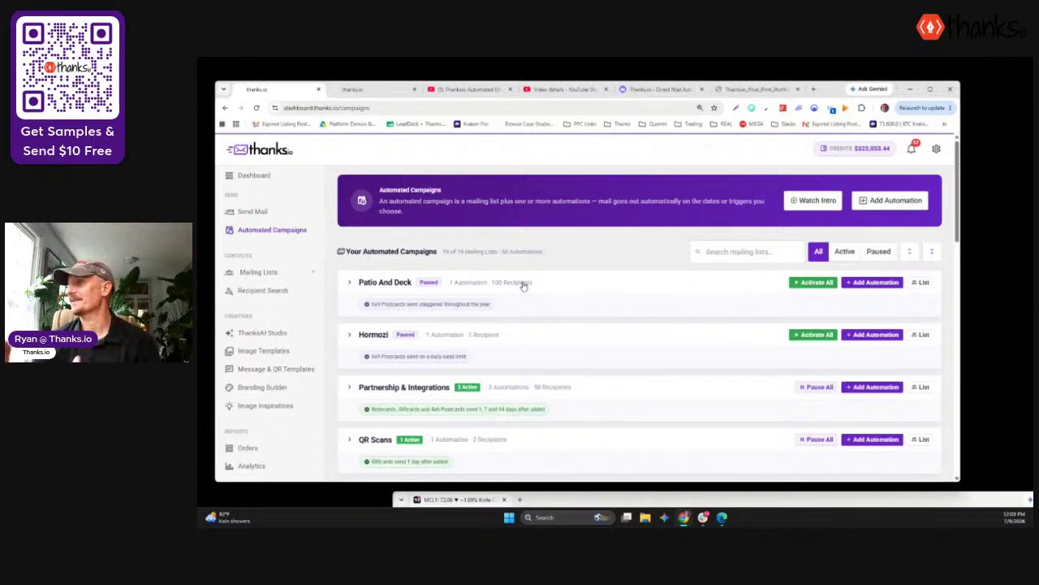
Start a new automation and choose Postcard as the mail piece to send
left_click(889, 201)
scroll(491, 308, "down", 1)
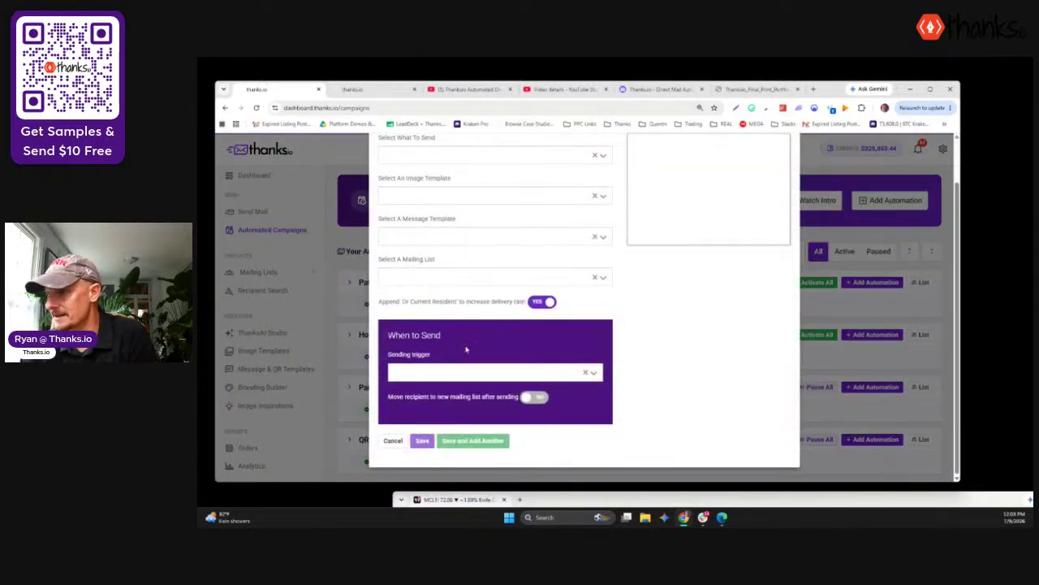
scroll(550, 327, "up", 1)
left_click(406, 204)
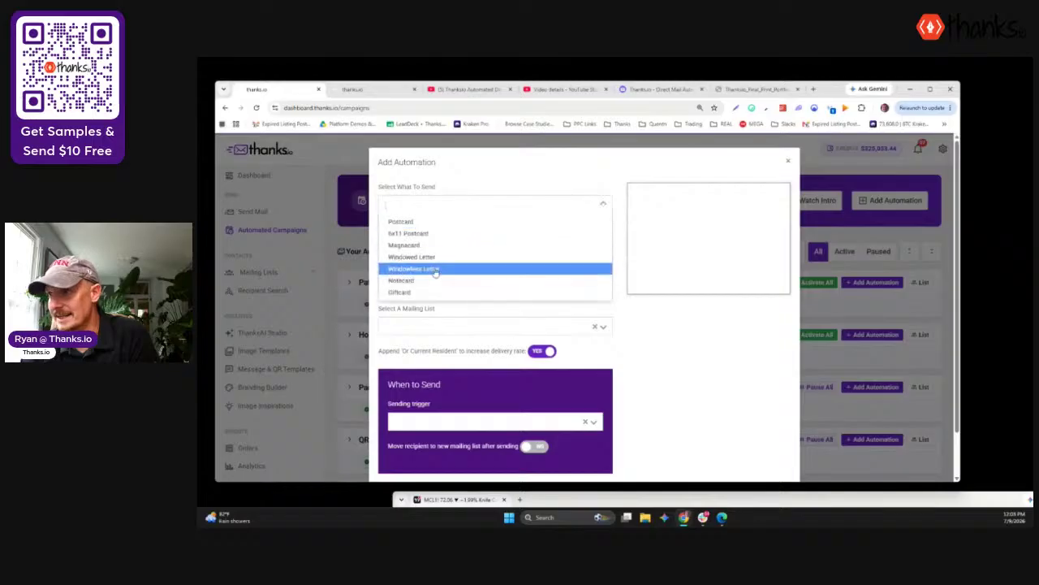
left_click(409, 233)
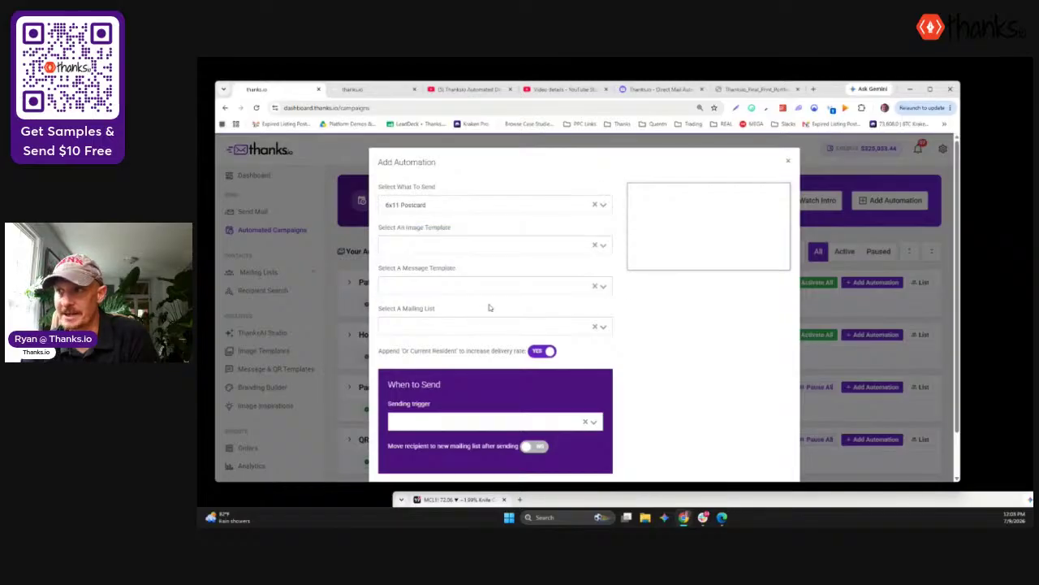
left_click(409, 216)
left_click(401, 221)
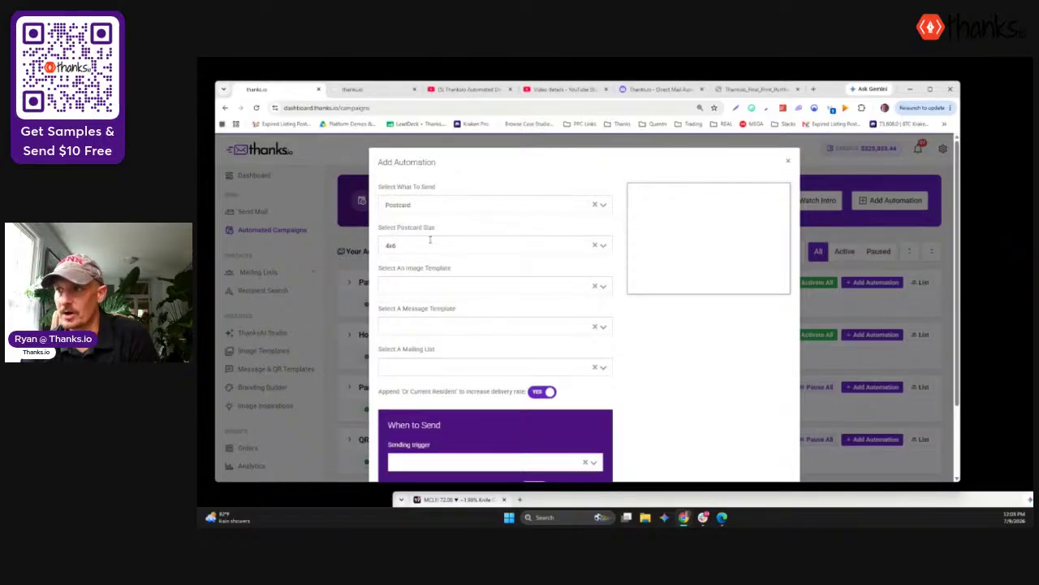
Assign the Monthly Update Postcard image template and the Monthly Market Update Postcard message template to the automation
left_click(442, 287)
left_click(436, 303)
left_click(435, 328)
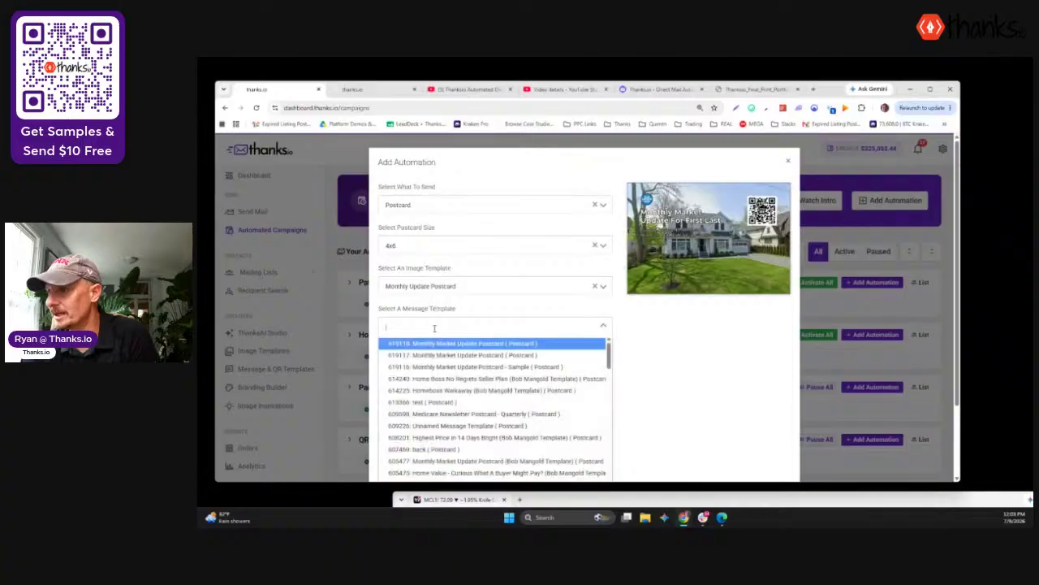
left_click(435, 350)
Set the automation's mailing list to Real Estate Market Update Sample Card
scroll(435, 350, "down", 2)
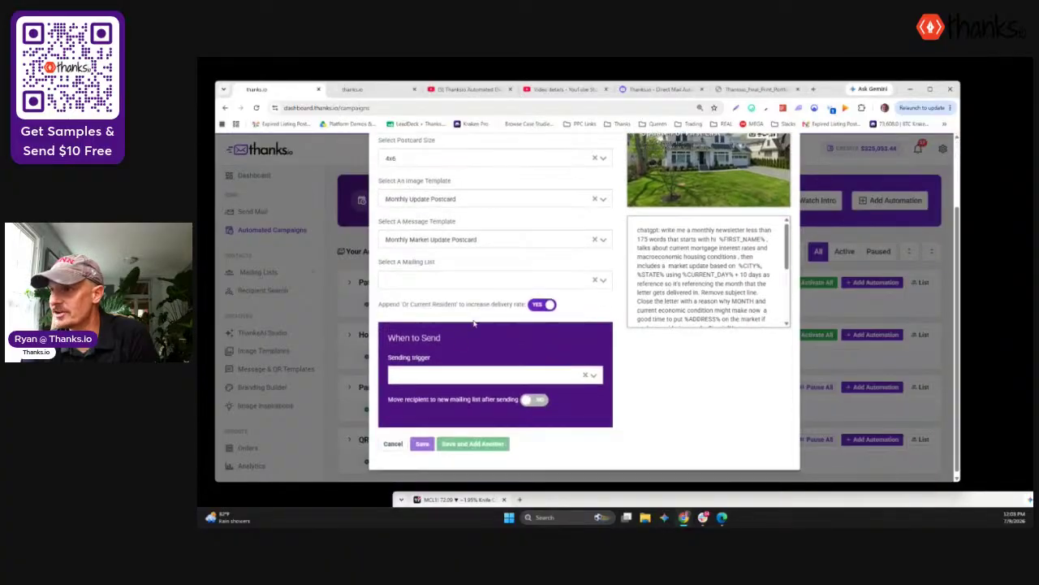
left_click(430, 278)
left_click(483, 402)
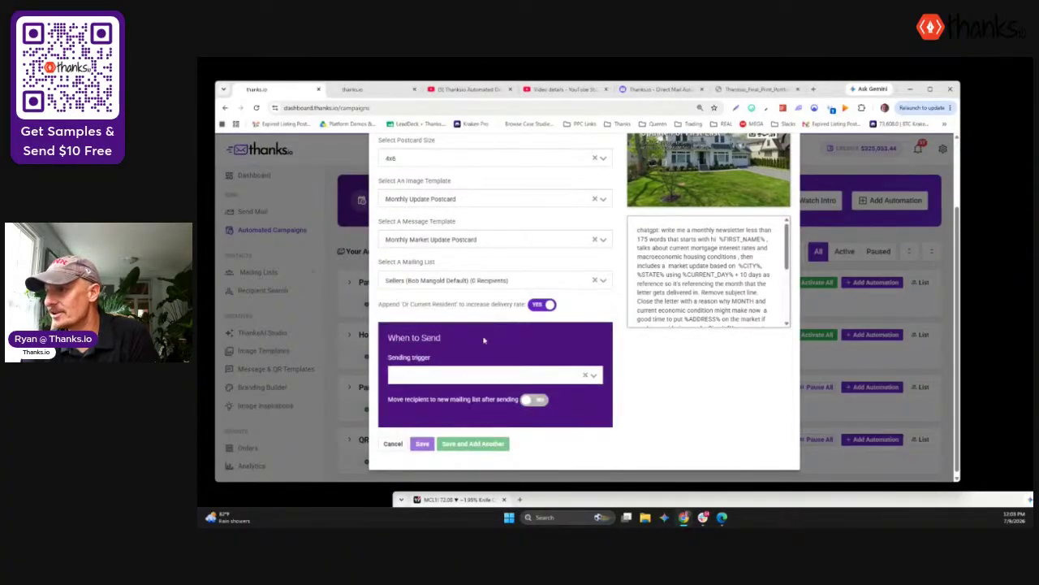
left_click(479, 281)
left_click(463, 296)
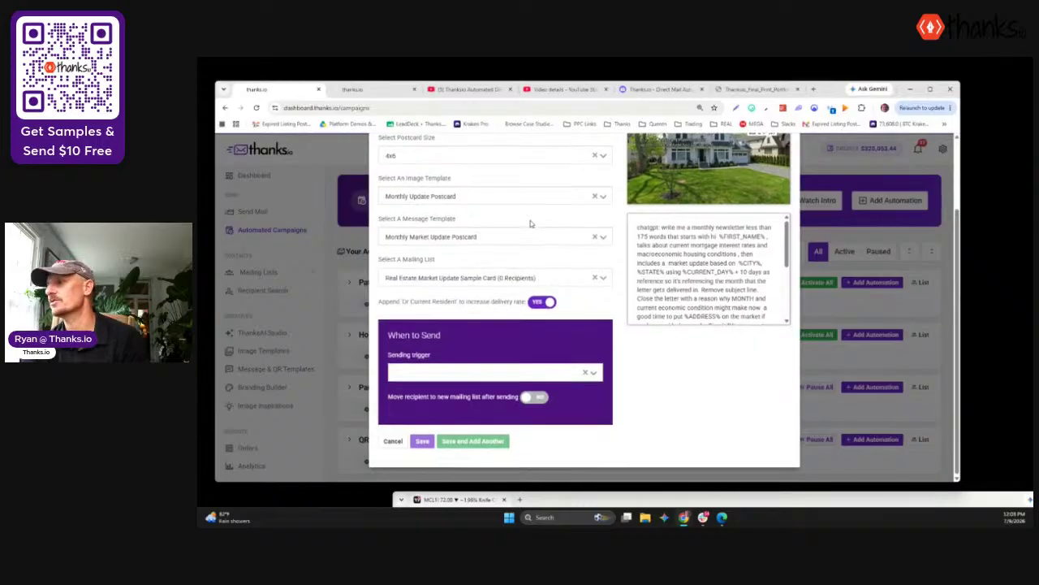
Review the sending trigger options and set the trigger to Daily Send Limit (evenFLOW)
left_click(453, 373)
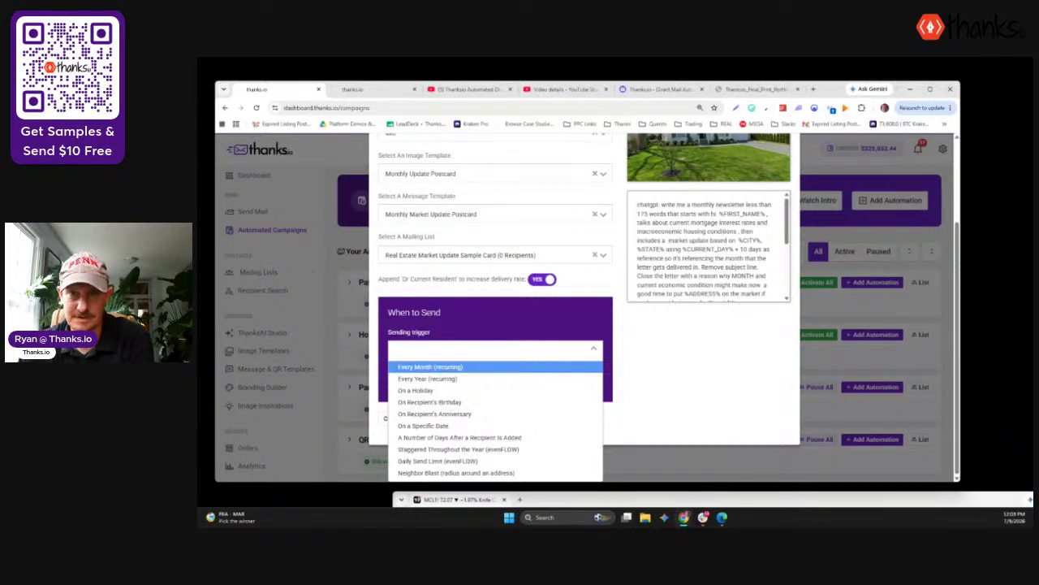
key("Escape")
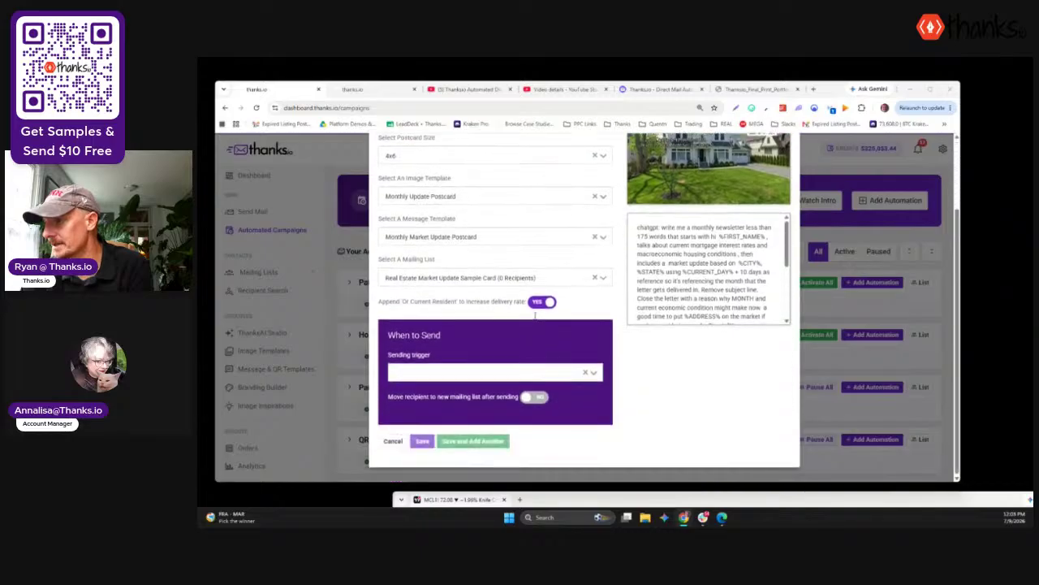
left_click(447, 371)
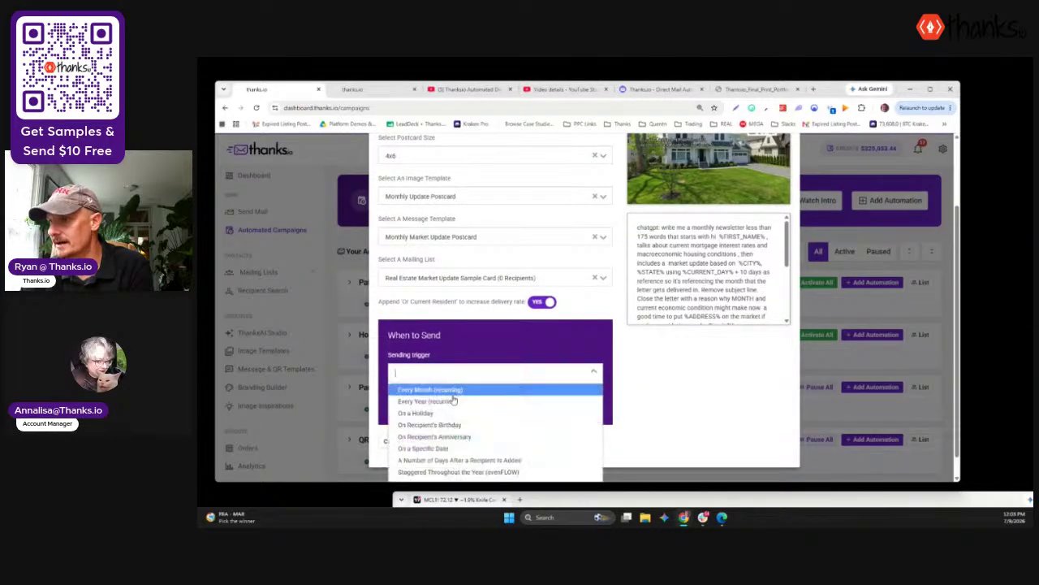
scroll(426, 418, "down", 1)
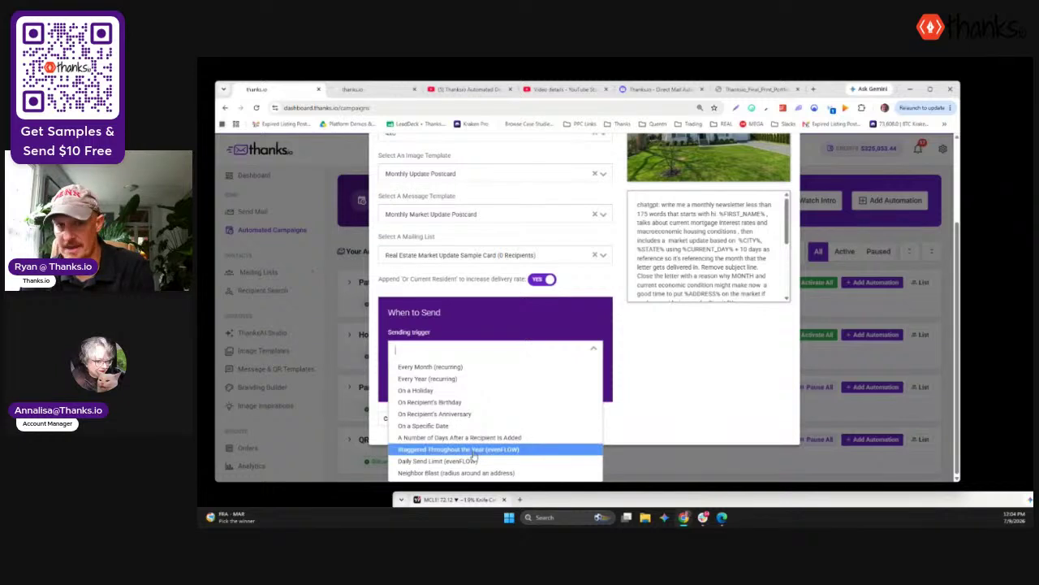
left_click(421, 461)
Set the number of recipients to send to daily to 1
scroll(452, 327, "down", 1)
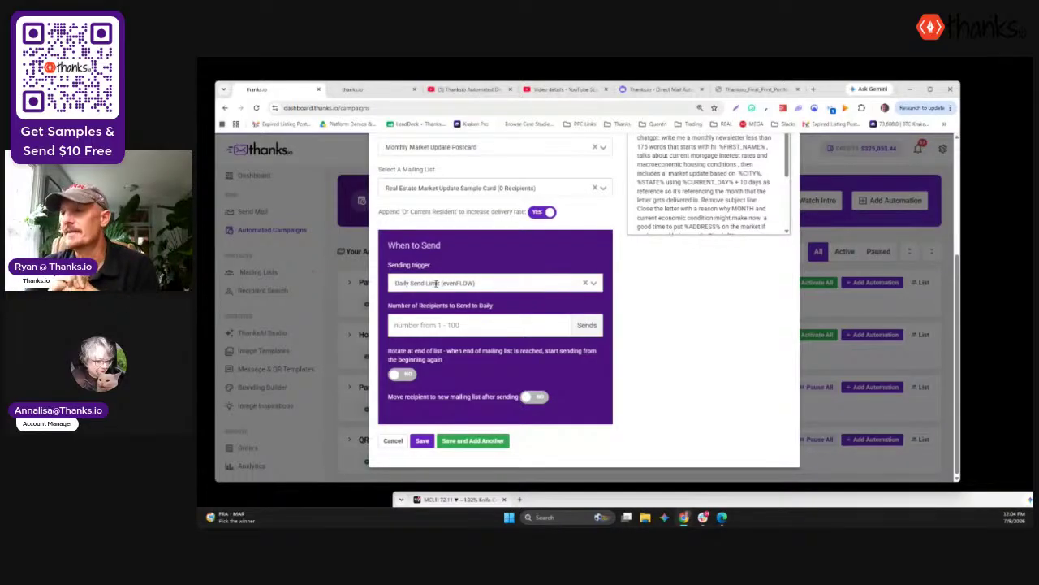
left_click(401, 329)
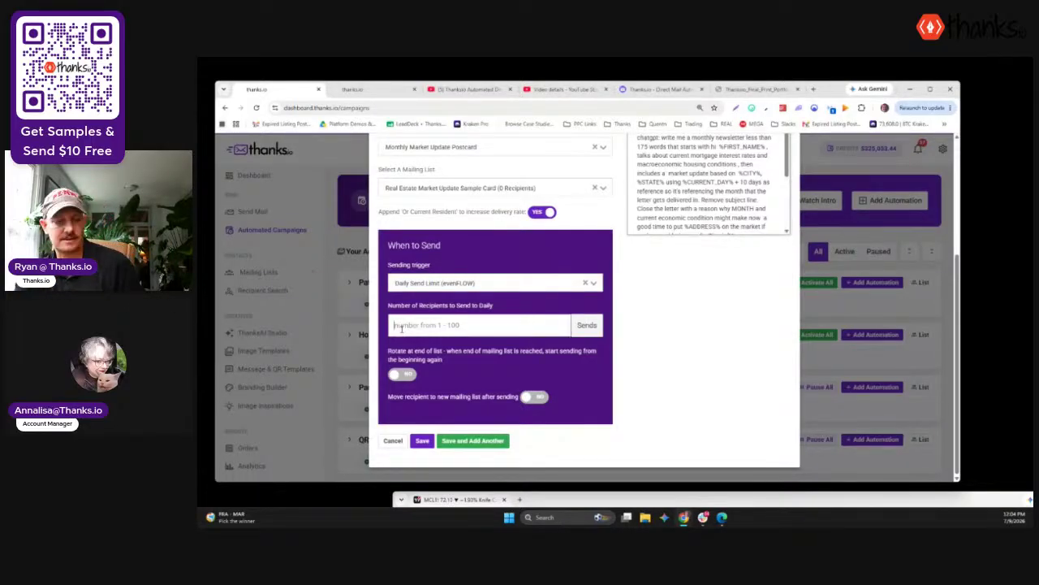
type("2")
left_click_drag(401, 328, 366, 342)
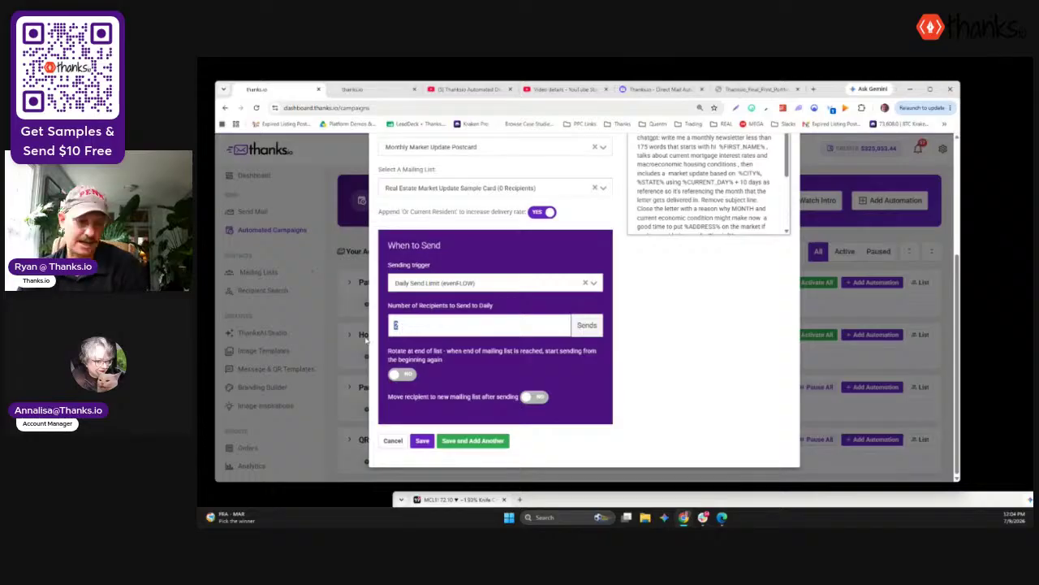
type("1")
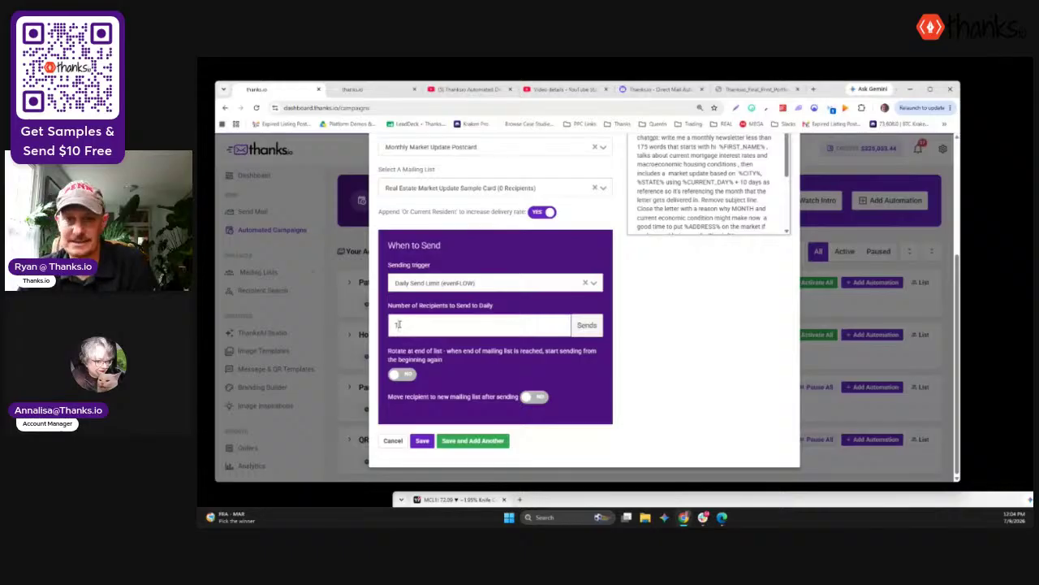
Close the automation form without saving it and look through the existing mailing lists
scroll(510, 321, "up", 5)
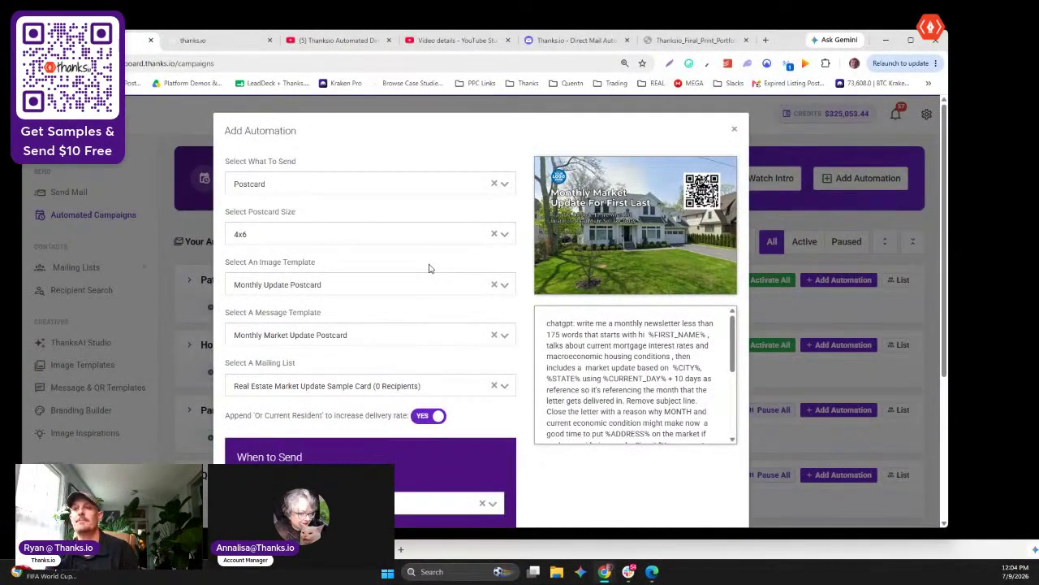
left_click(734, 129)
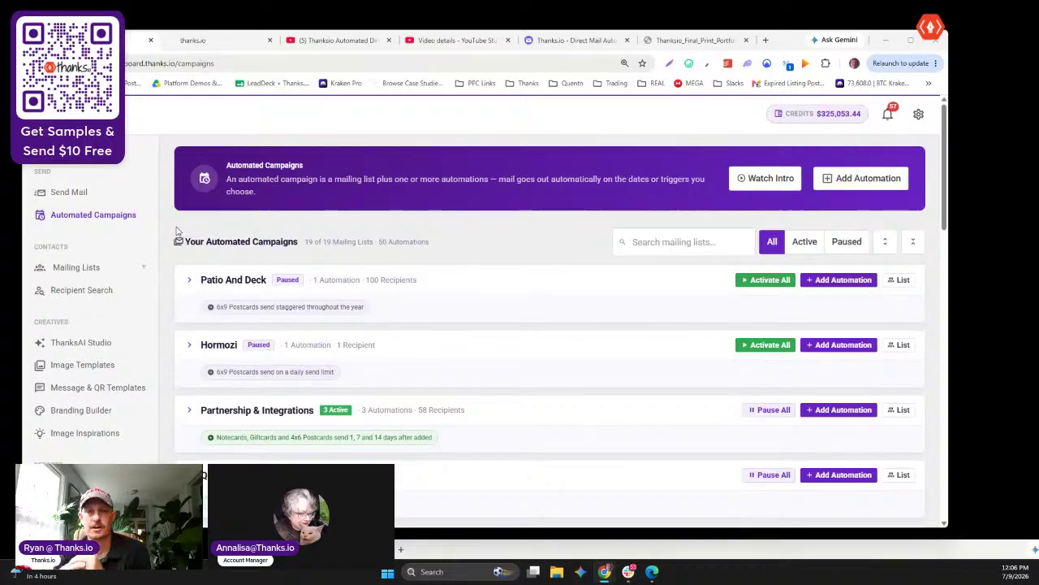
left_click(81, 268)
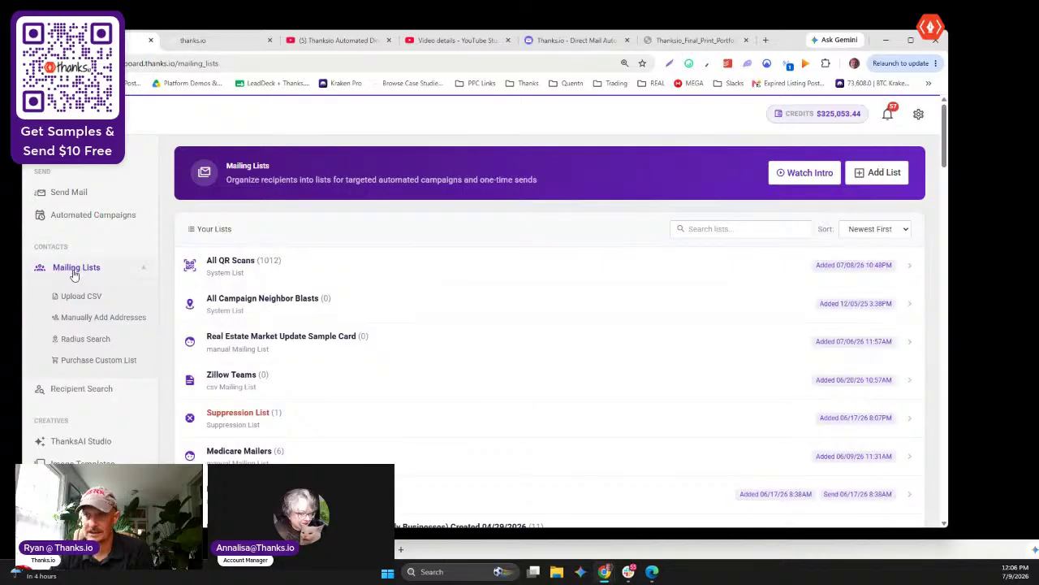
scroll(89, 371, "down", 1)
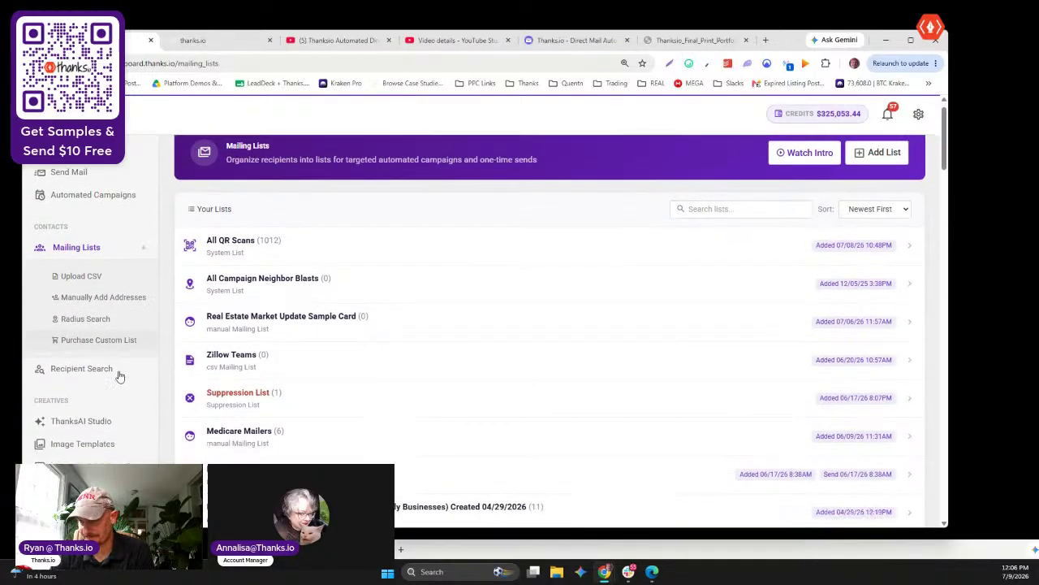
scroll(113, 371, "up", 1)
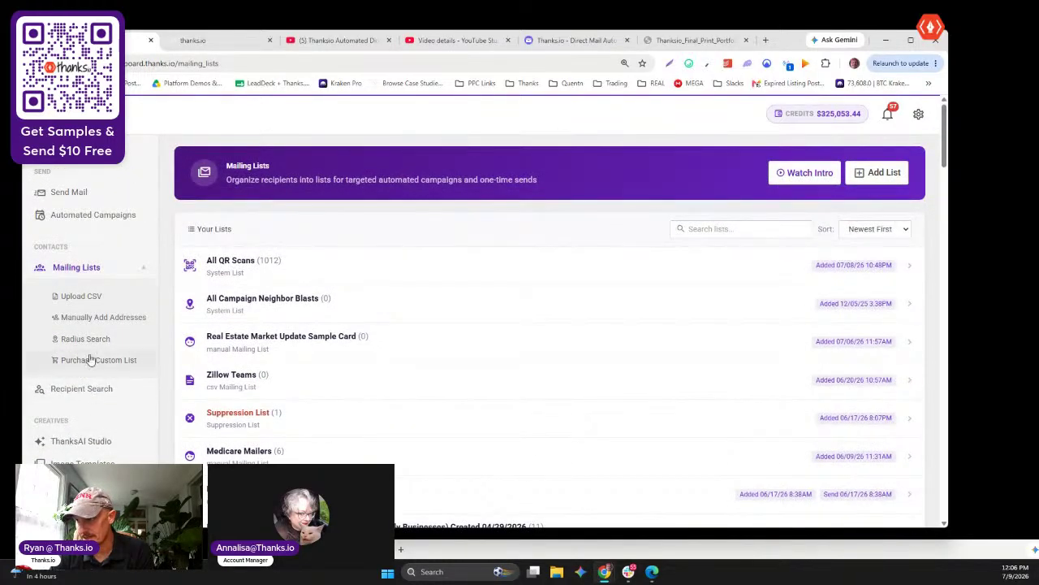
scroll(681, 252, "down", 1)
scroll(612, 329, "down", 5)
scroll(612, 330, "up", 6)
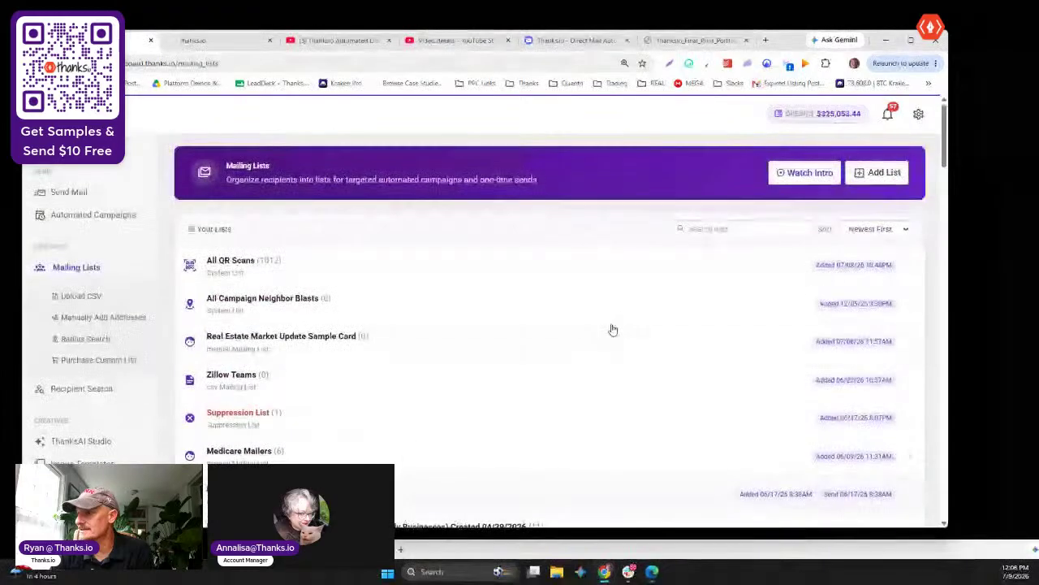
Open the mailing or email CSV upload for a new list and examine its option to find mailing addresses from email
left_click(883, 172)
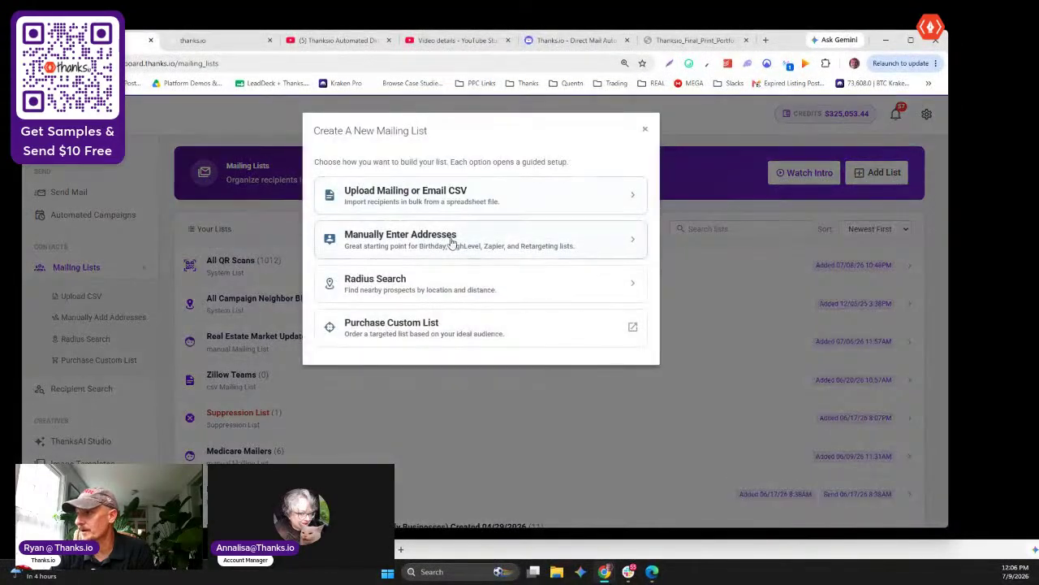
left_click(411, 192)
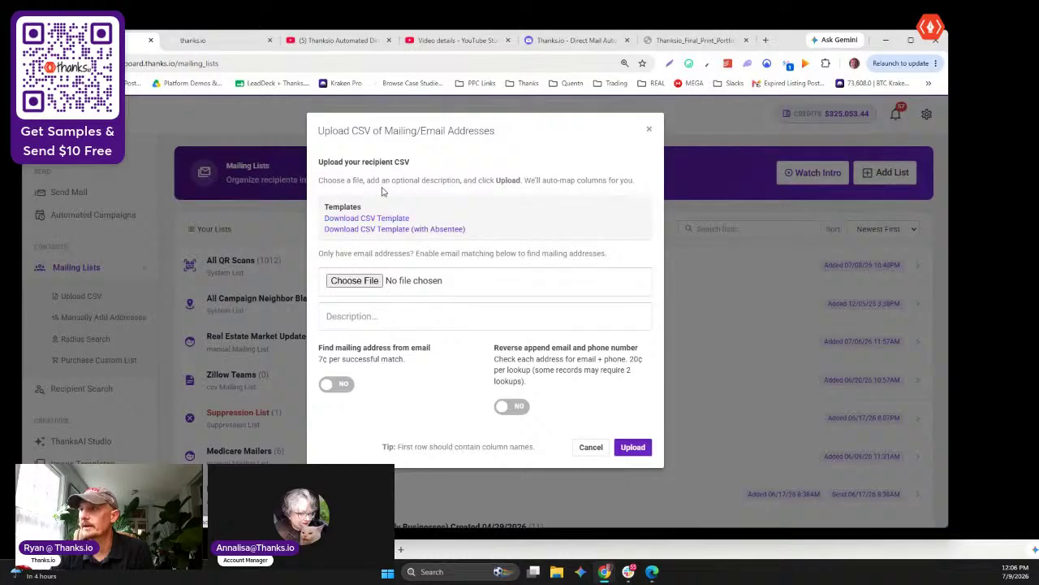
left_click_drag(414, 168, 323, 164)
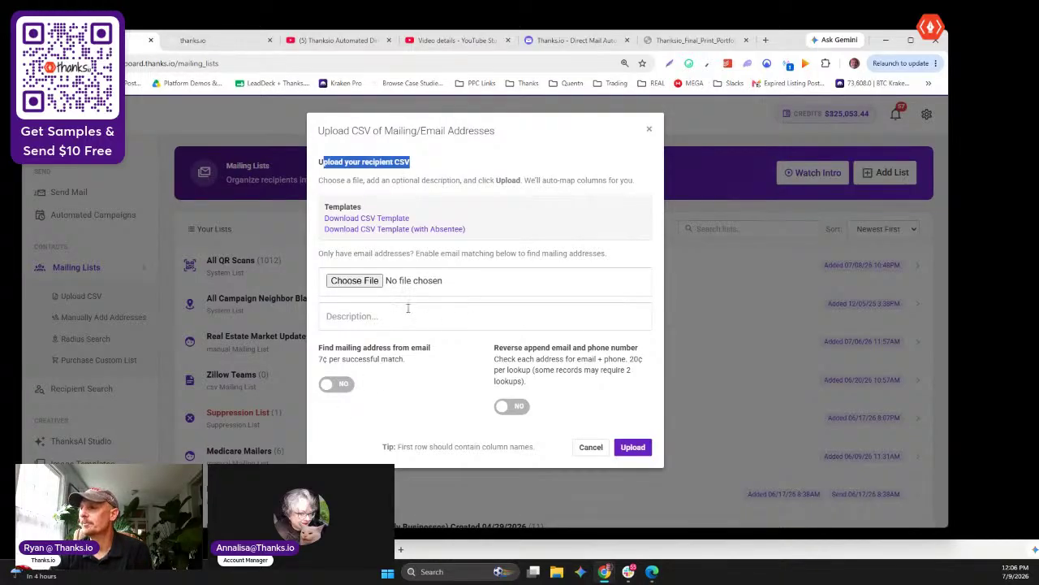
left_click_drag(431, 347, 316, 349)
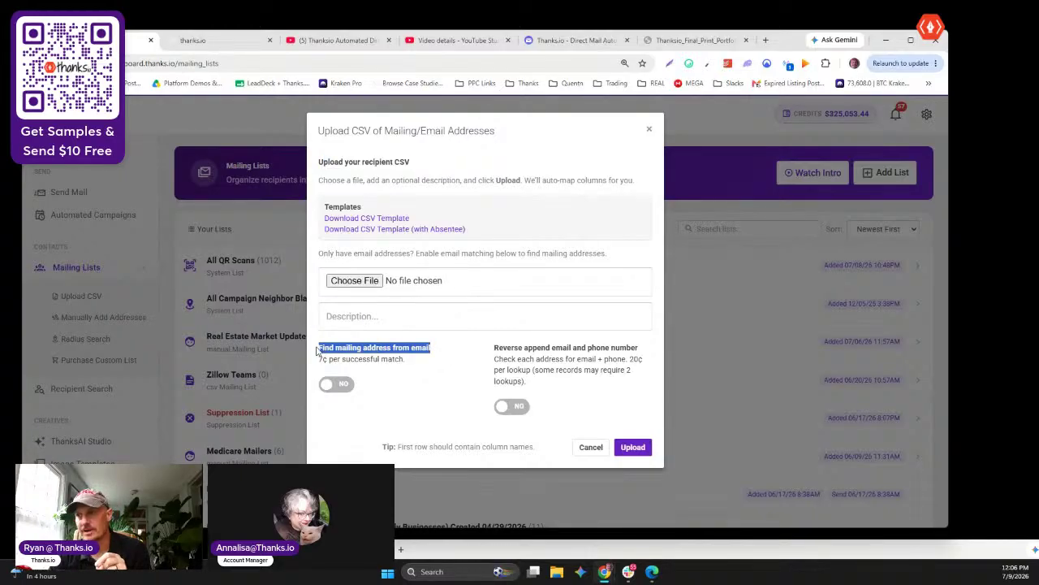
left_click(335, 372)
left_click_drag(450, 357, 398, 367)
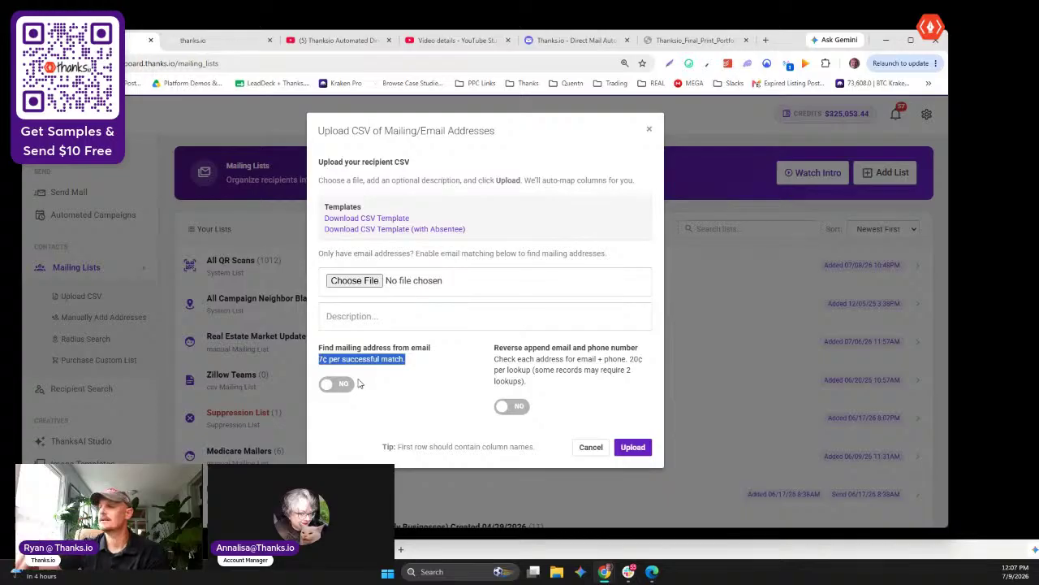
Open the file picker for the recipient CSV, cancel it, and close the upload form without uploading anything
left_click(347, 281)
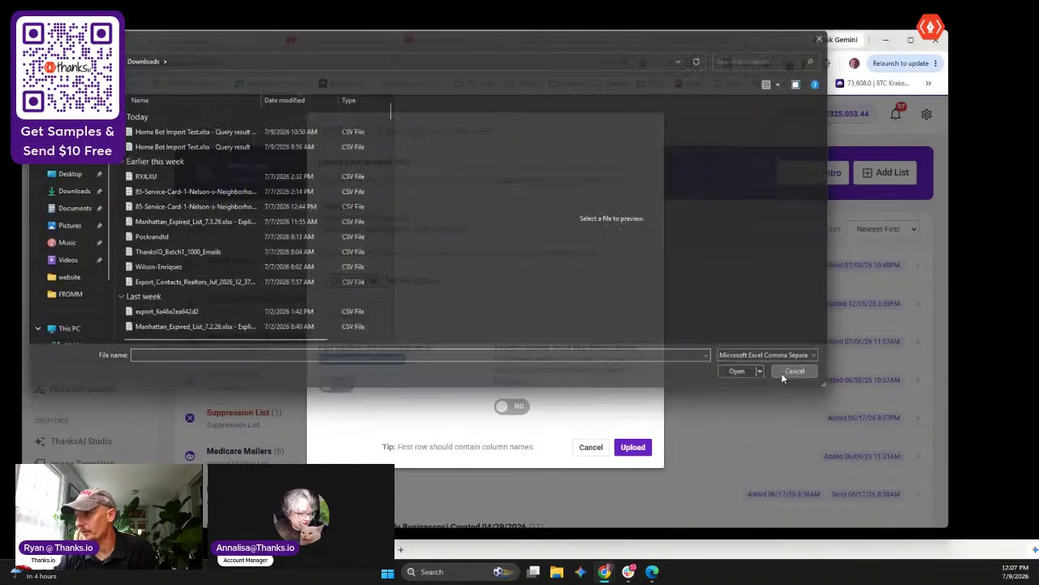
left_click(783, 372)
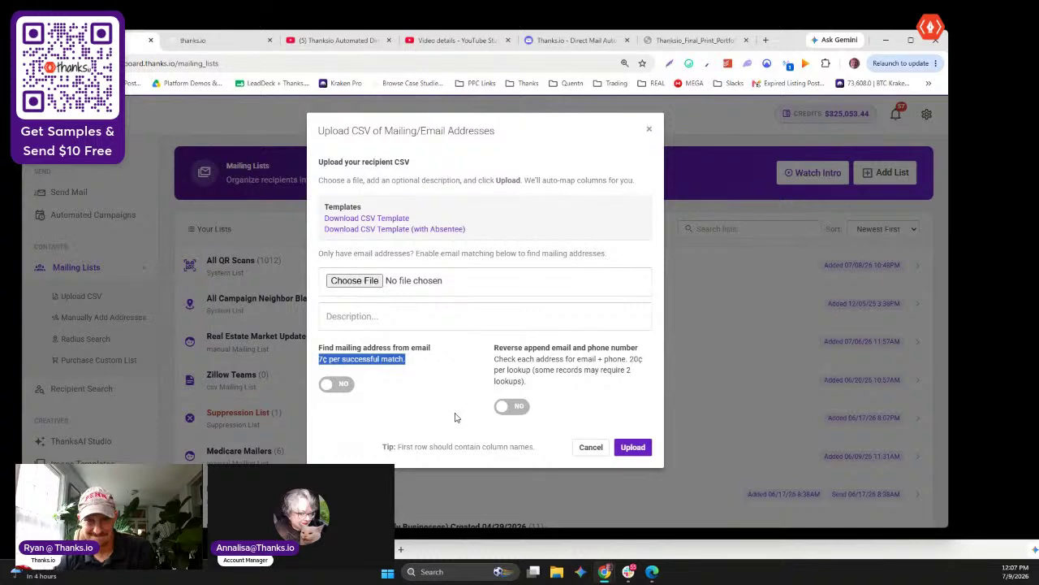
left_click(650, 132)
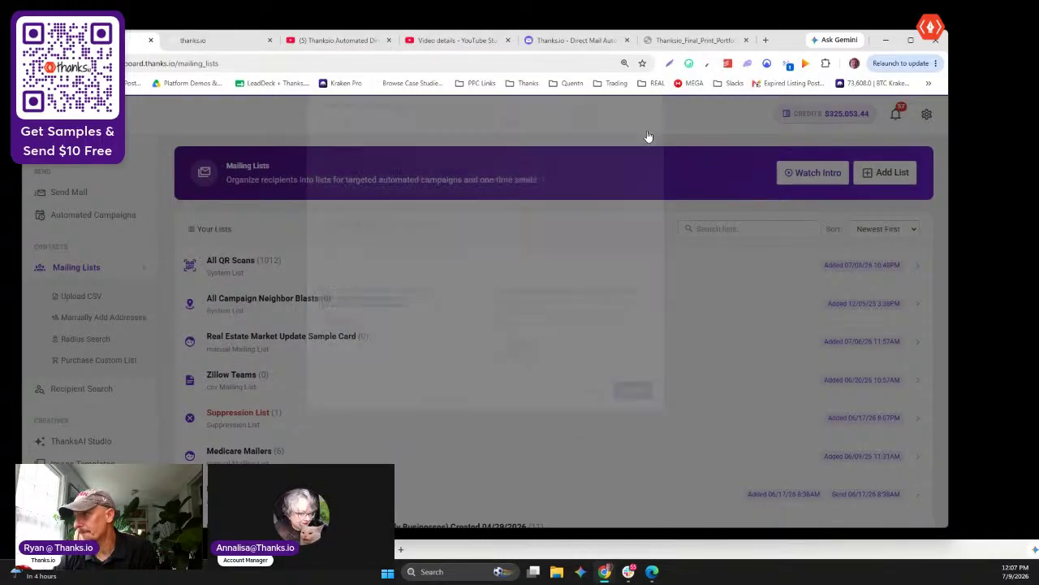
scroll(262, 422, "down", 2)
scroll(286, 389, "up", 2)
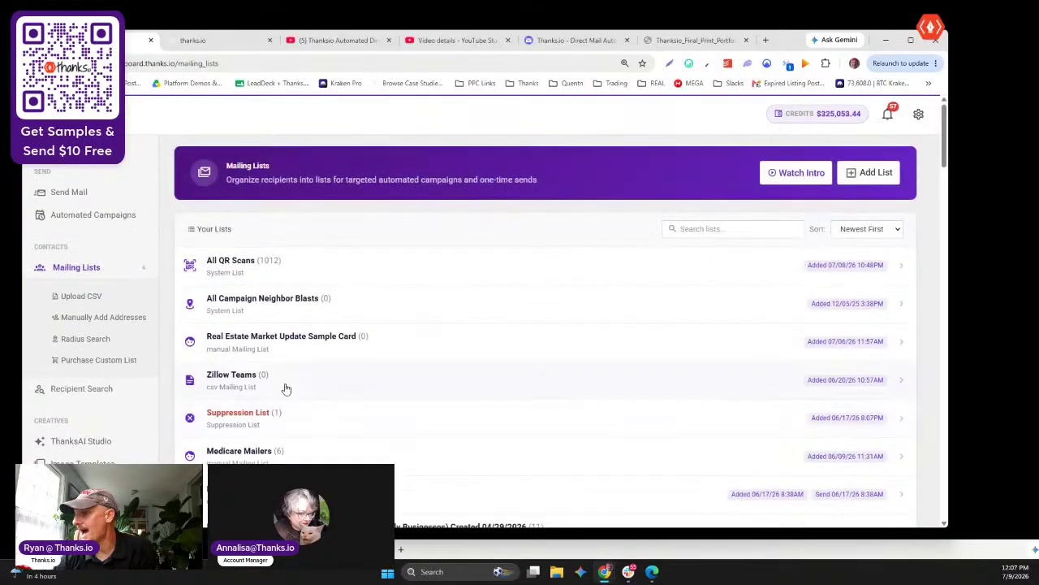
Start a Radius Search mailing list with a starting street address and set the number of records to 100
left_click(866, 179)
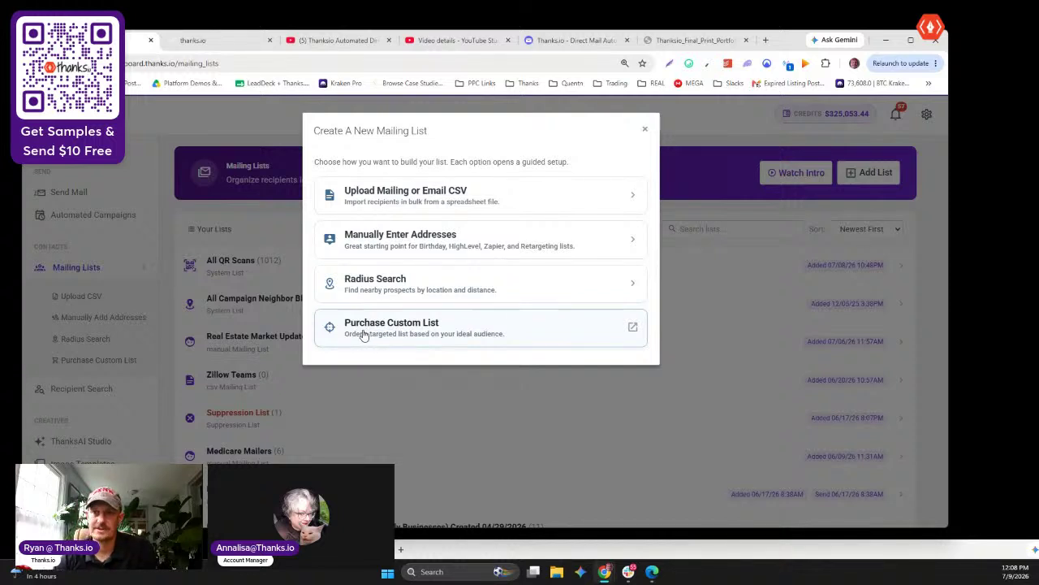
left_click(388, 280)
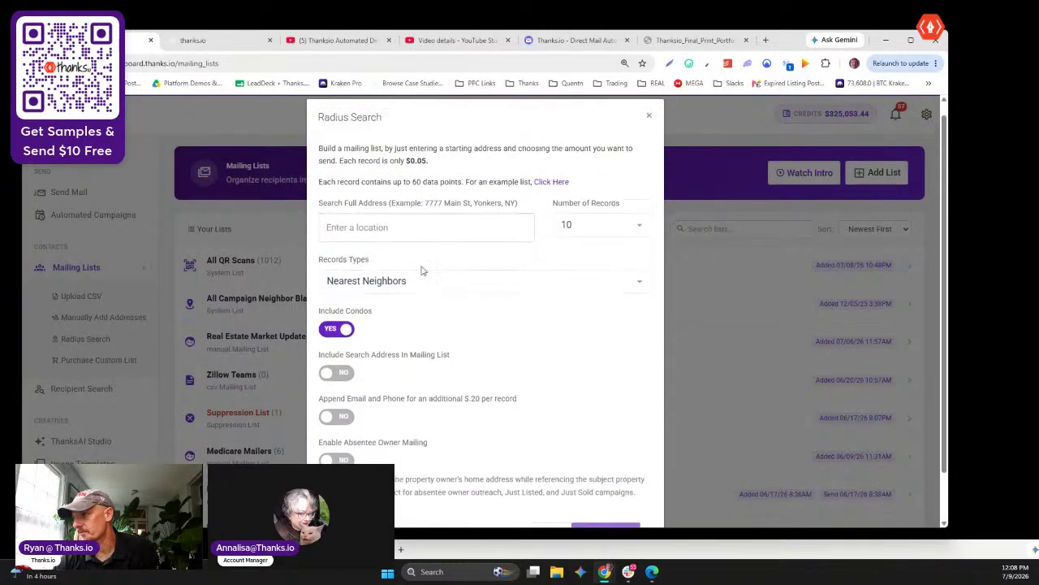
left_click_drag(318, 117, 375, 127)
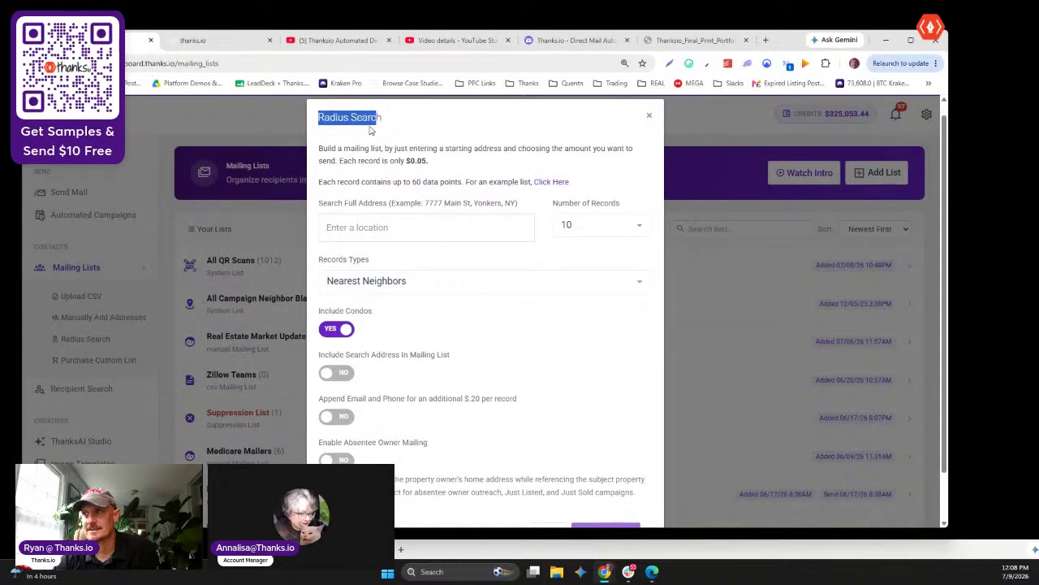
left_click(386, 228)
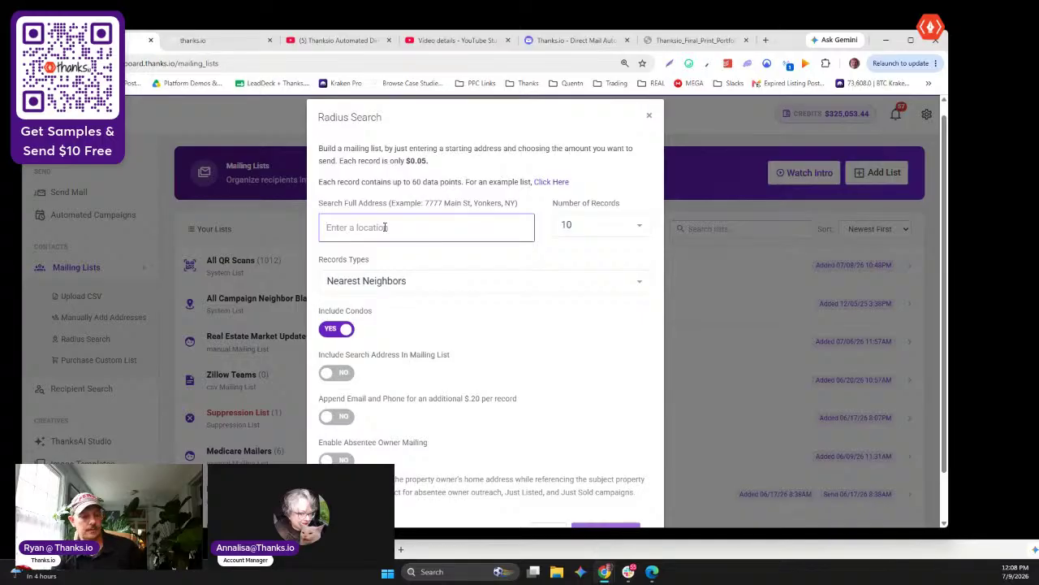
type("34")
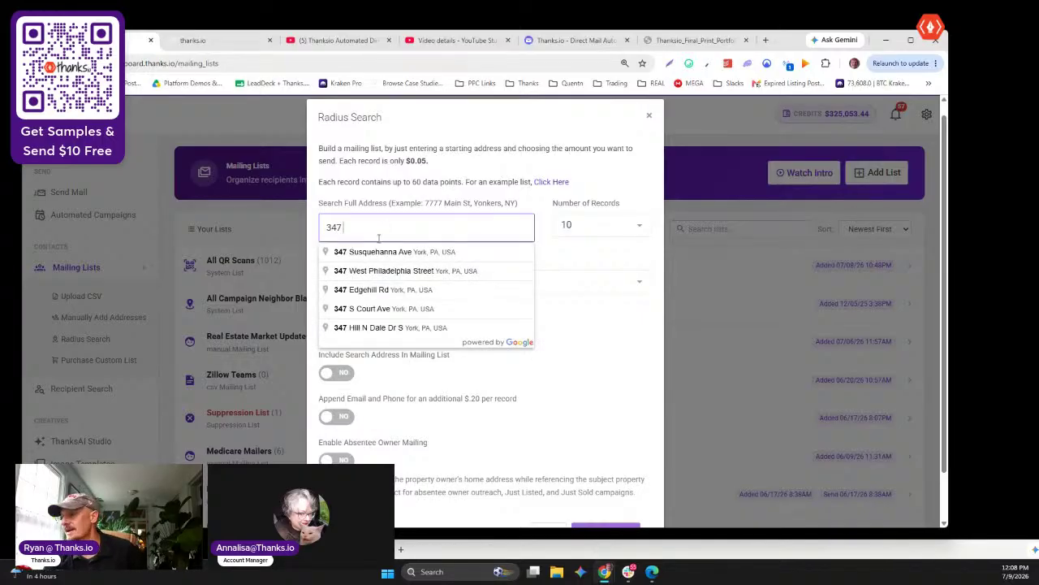
type("7")
left_click(379, 251)
left_click(452, 235)
left_click(572, 235)
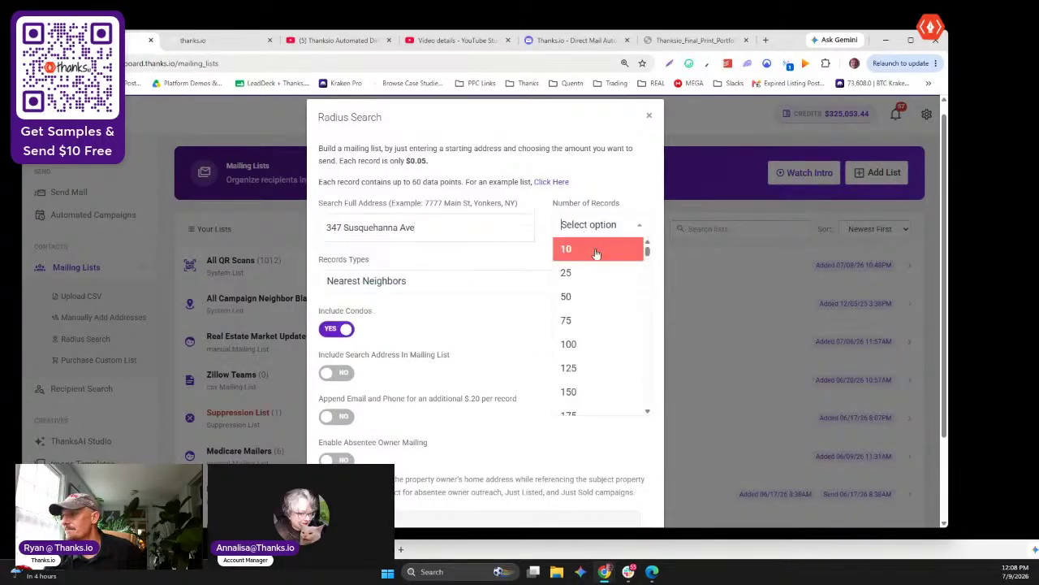
left_click(596, 343)
Review the available record types for the radius search and choose Only Businesses
left_click(436, 280)
scroll(467, 376, "down", 2)
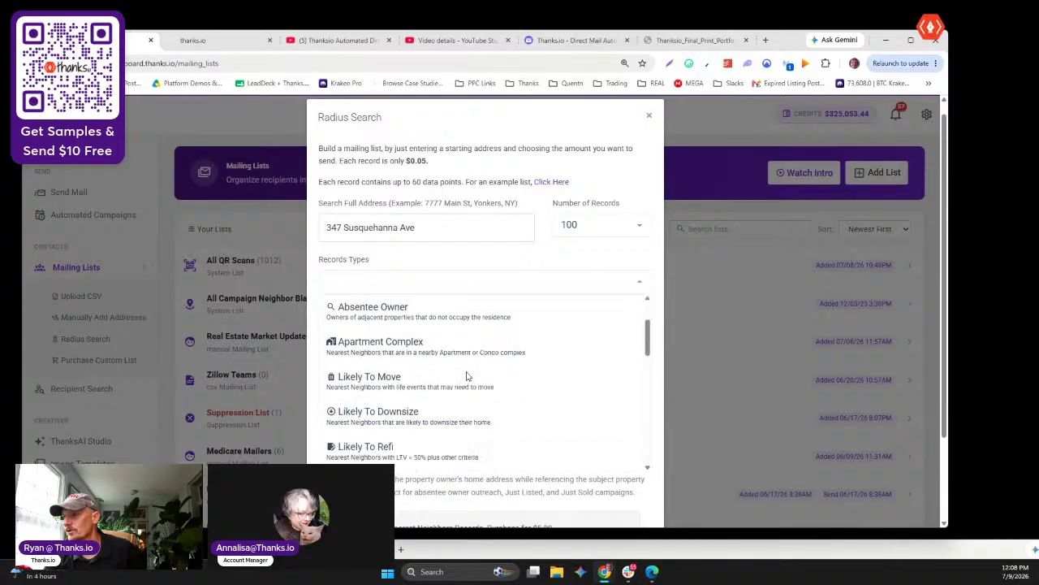
scroll(467, 376, "down", 8)
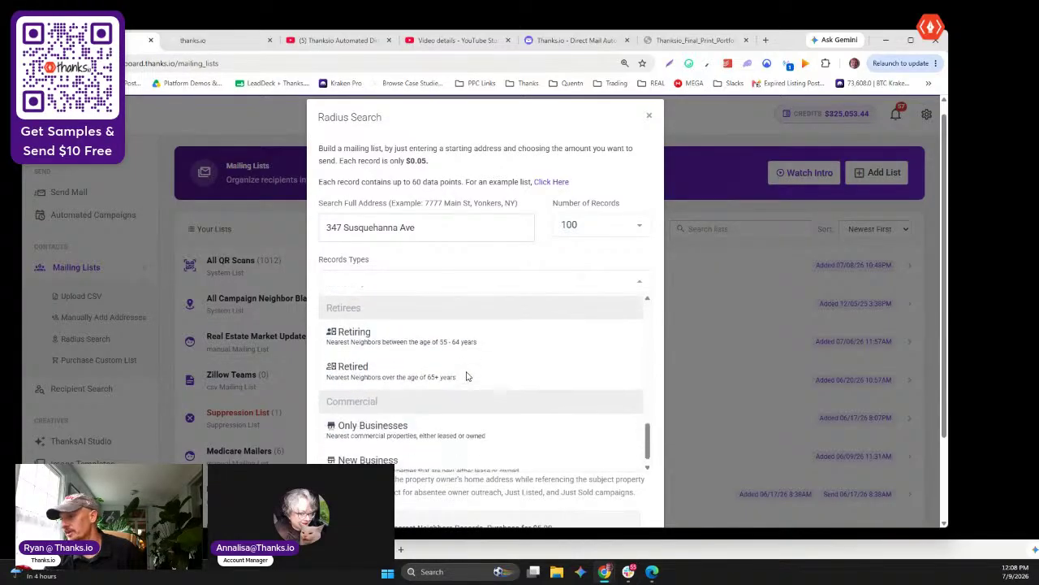
scroll(467, 398, "up", 10)
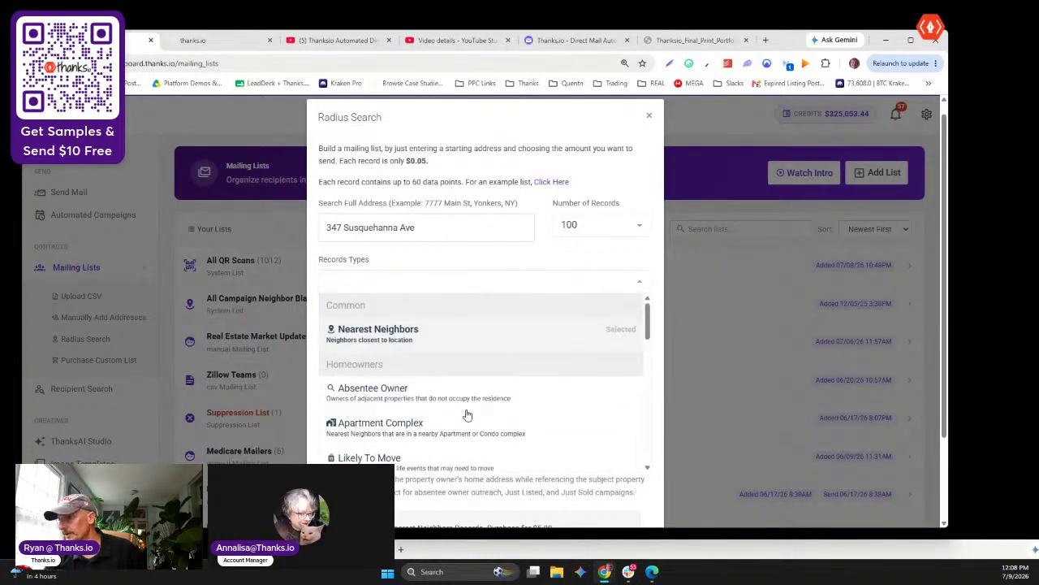
scroll(467, 415, "down", 3)
scroll(464, 413, "up", 2)
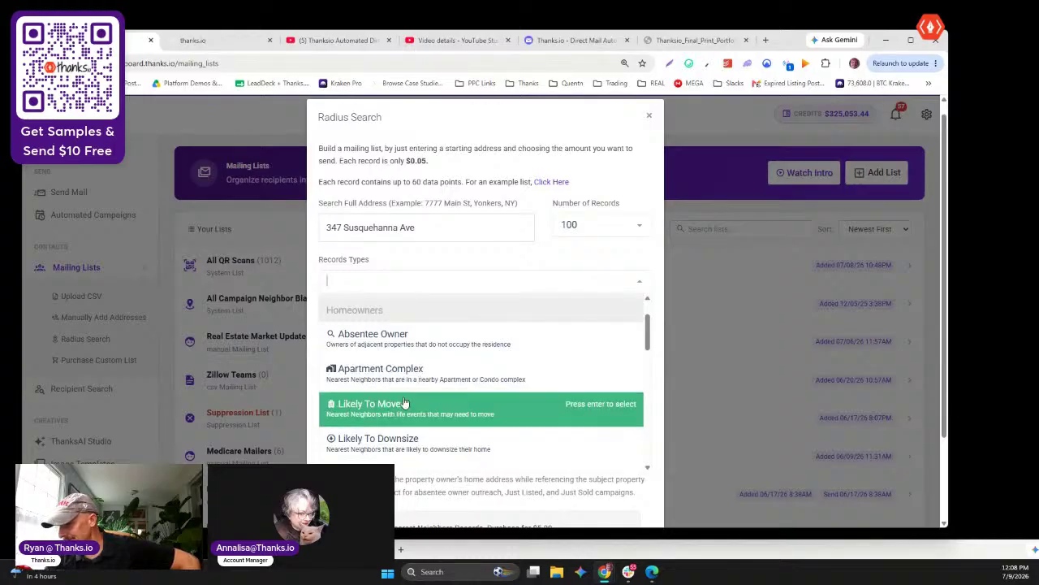
scroll(405, 404, "down", 3)
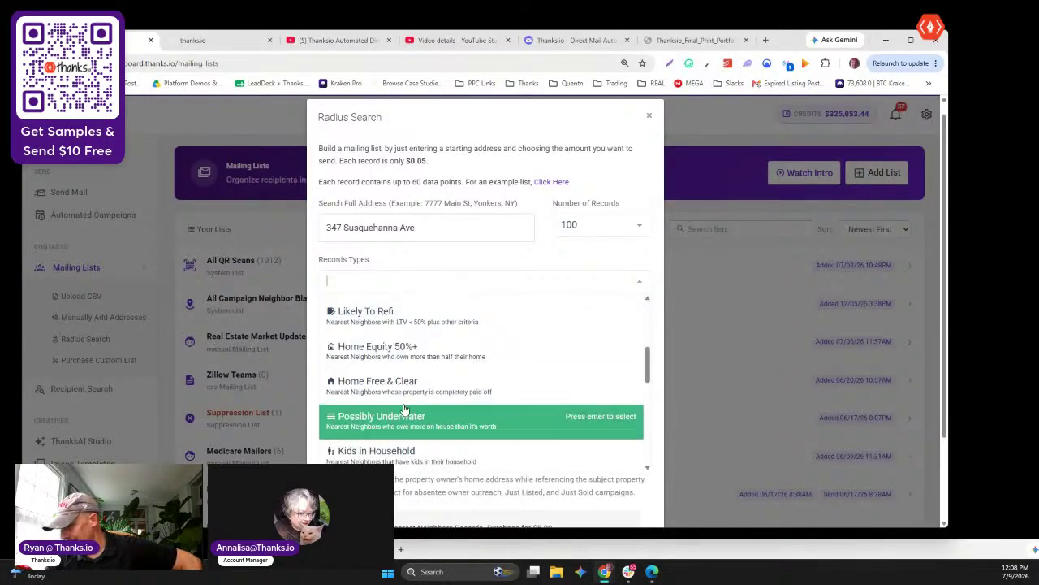
scroll(404, 406, "down", 5)
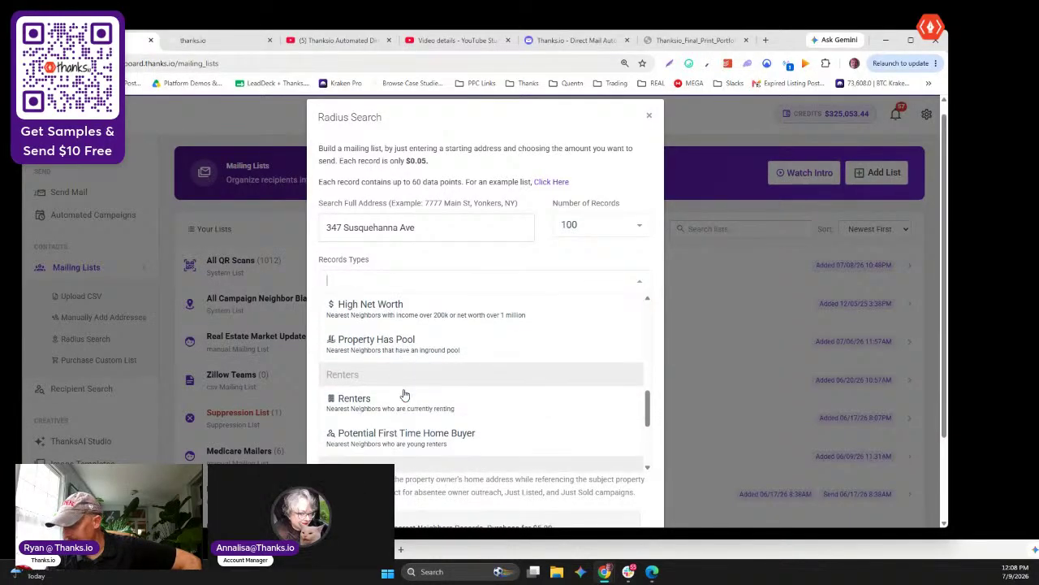
scroll(406, 414, "down", 3)
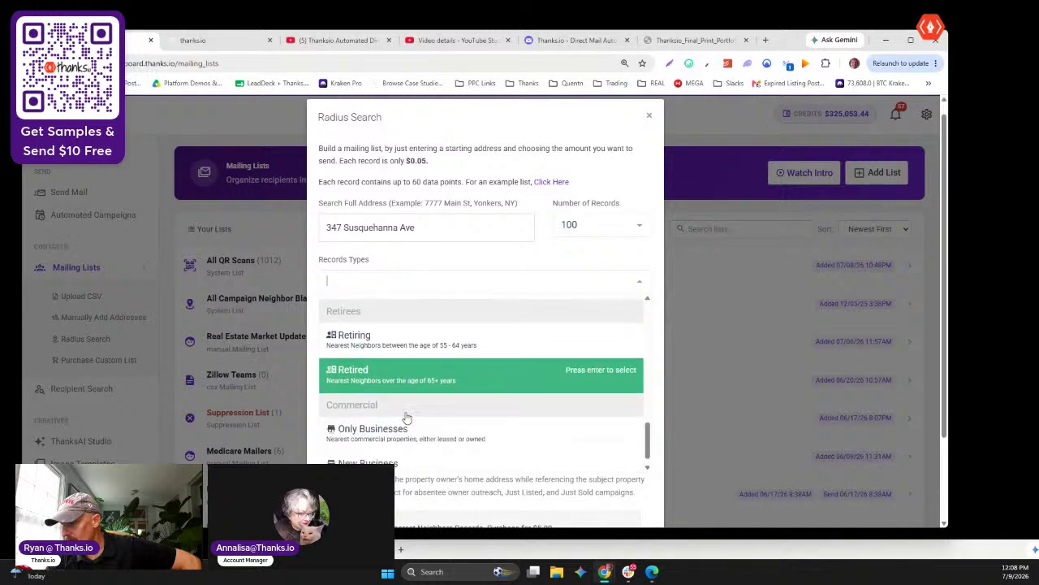
left_click(338, 421)
Enable Use Property Owners Address for the business records and close the Radius Search form without buying the list
scroll(452, 315, "down", 2)
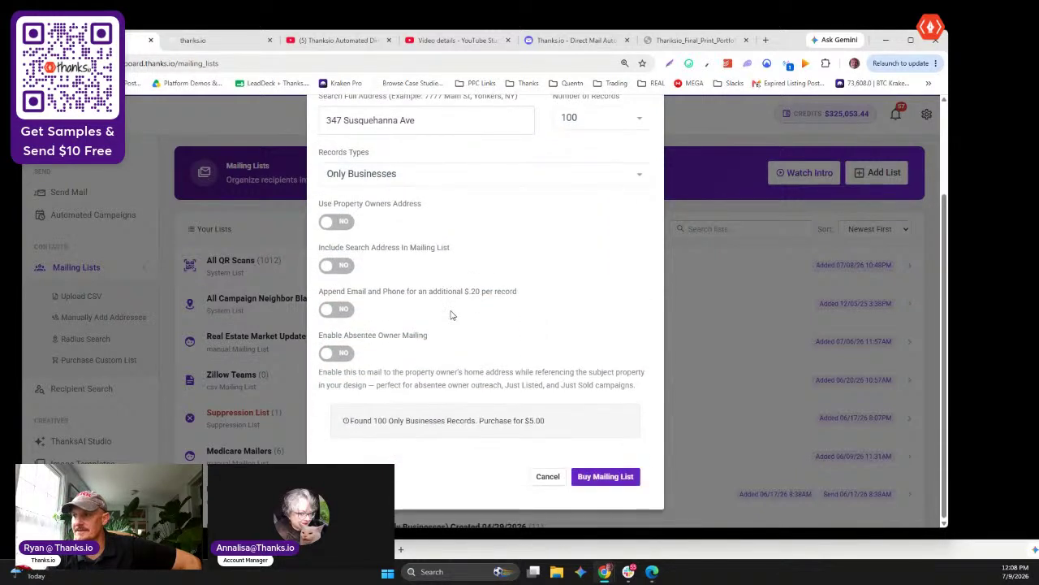
left_click_drag(423, 204, 341, 204)
left_click(325, 221)
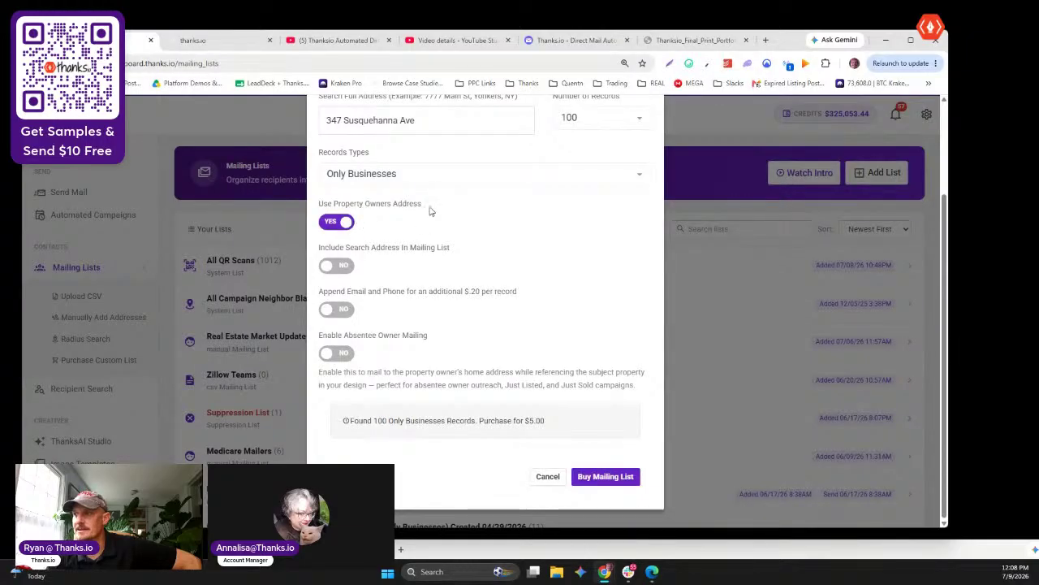
left_click_drag(432, 205, 315, 204)
scroll(568, 187, "up", 2)
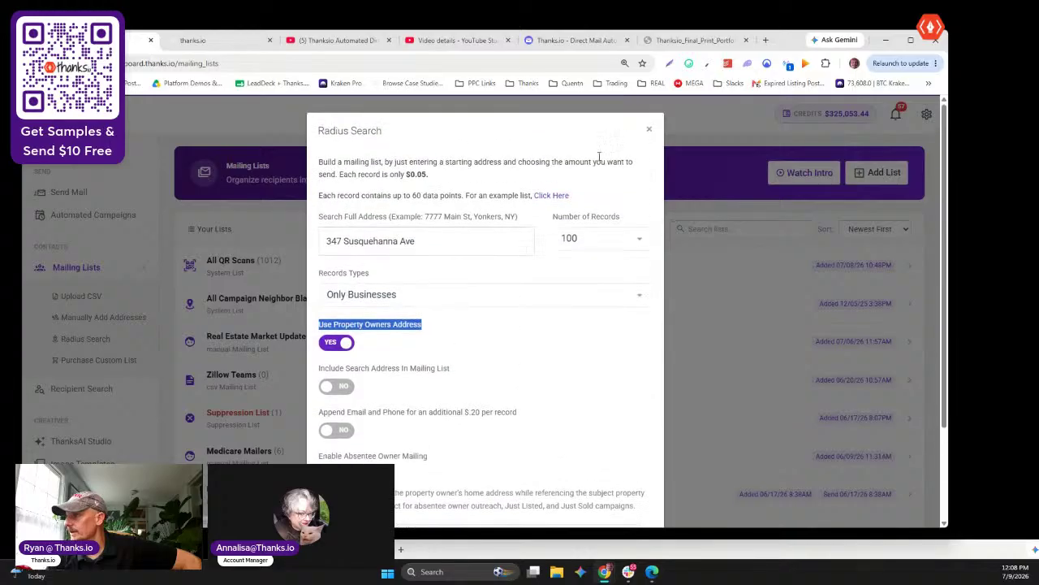
left_click(650, 130)
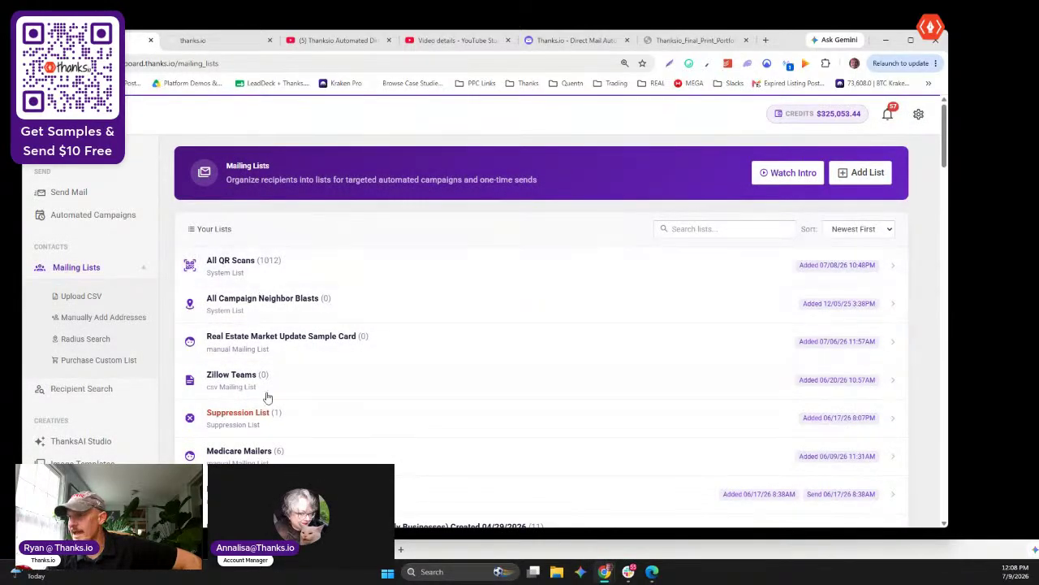
Reopen the Radius Search for a new mailing list and set its record type to Absentee Owner
left_click(862, 173)
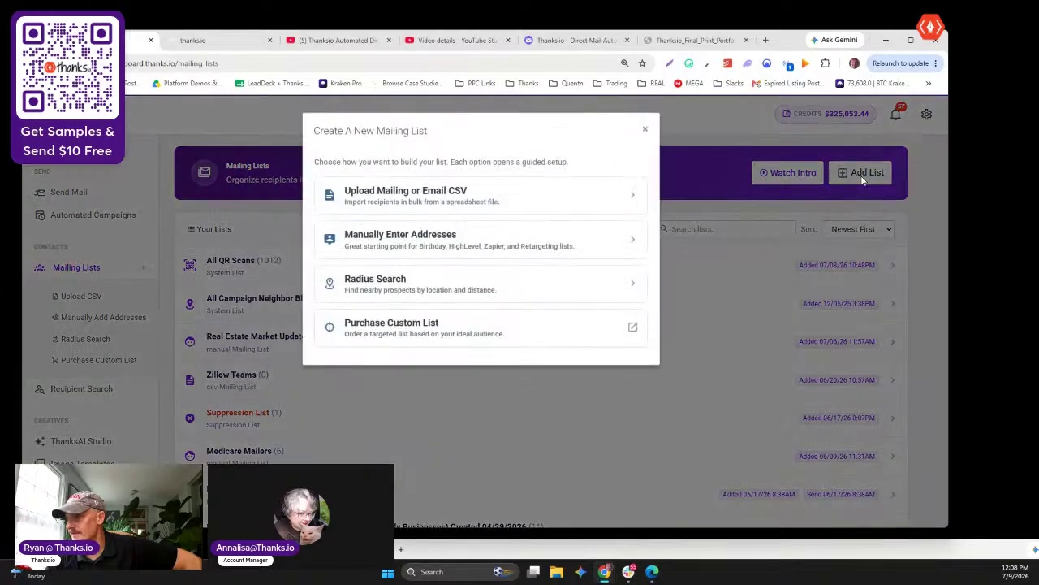
left_click(487, 282)
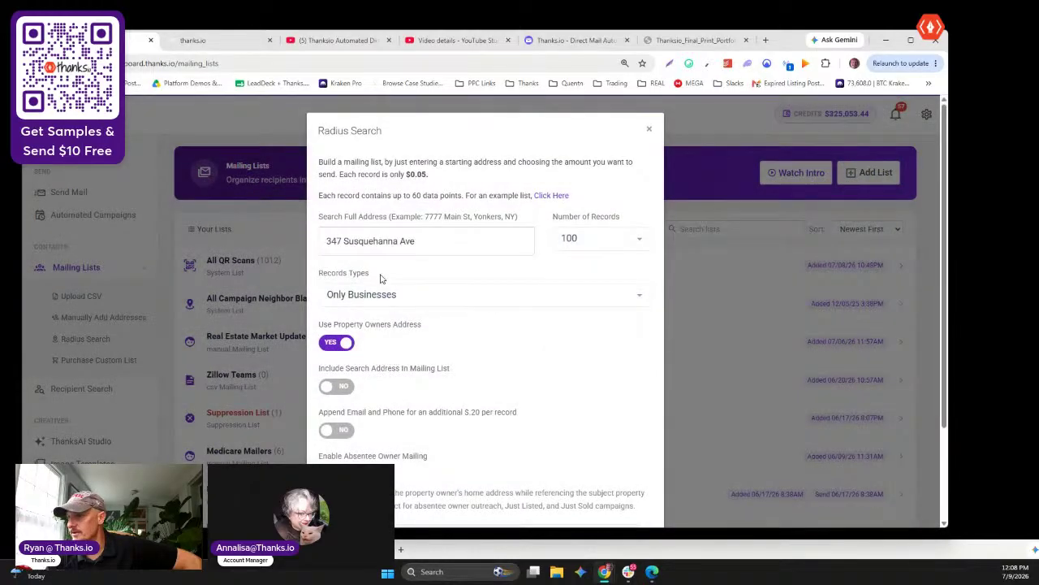
left_click(395, 294)
left_click(577, 398)
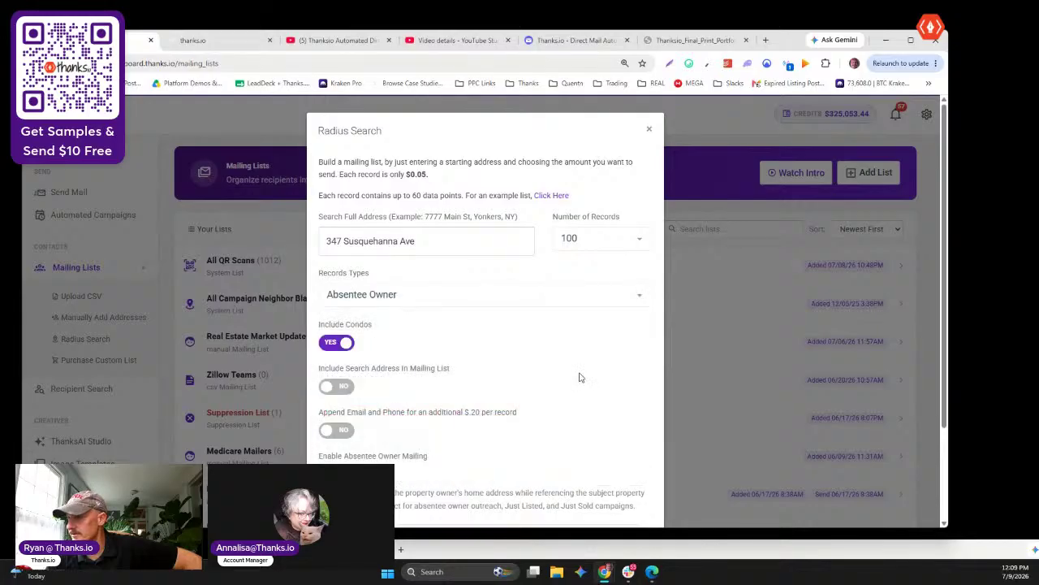
Review the remaining Absentee Owner options in the Radius Search form and close it without buying the list
scroll(483, 279, "down", 1)
scroll(464, 323, "down", 1)
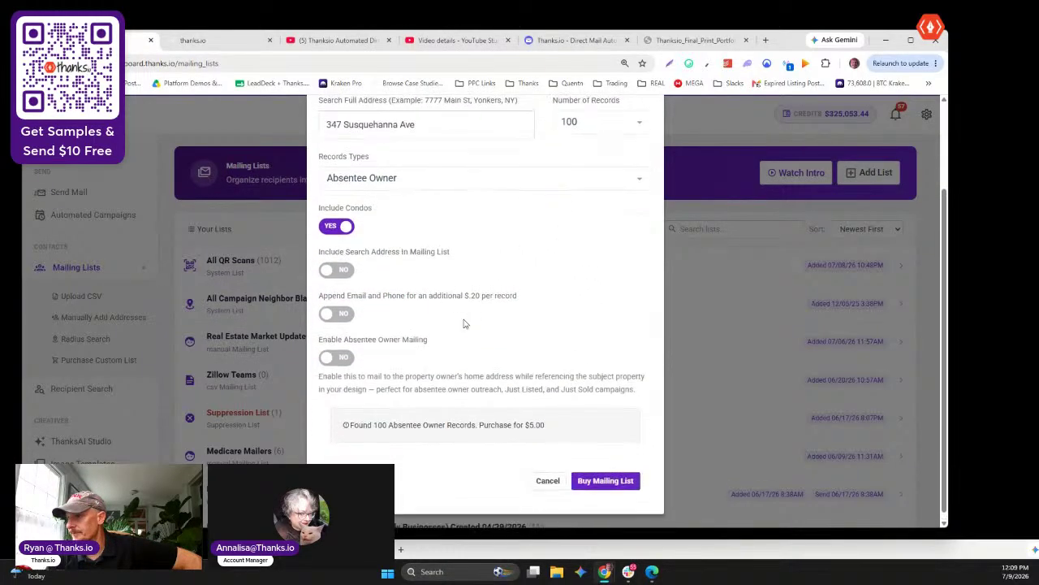
scroll(464, 320, "up", 2)
left_click(649, 130)
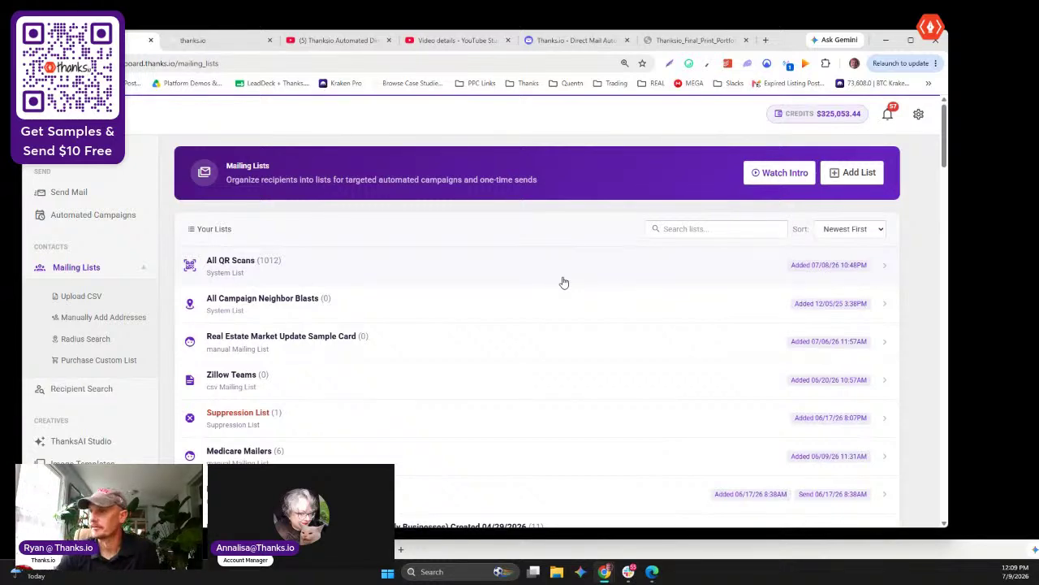
Look through the existing mailing lists and the ways of adding contacts
scroll(536, 329, "down", 15)
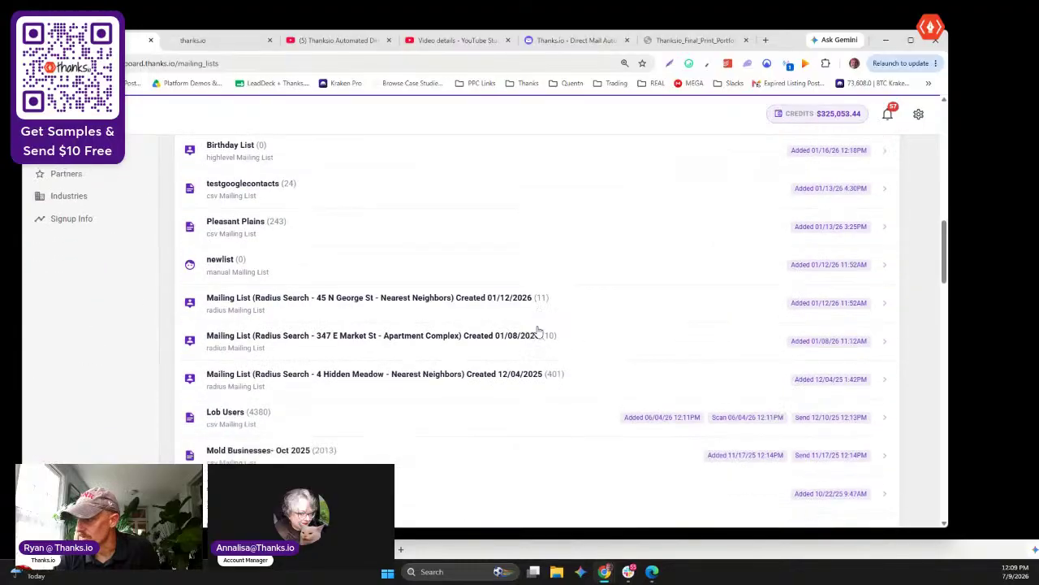
scroll(536, 329, "up", 15)
scroll(452, 299, "down", 2)
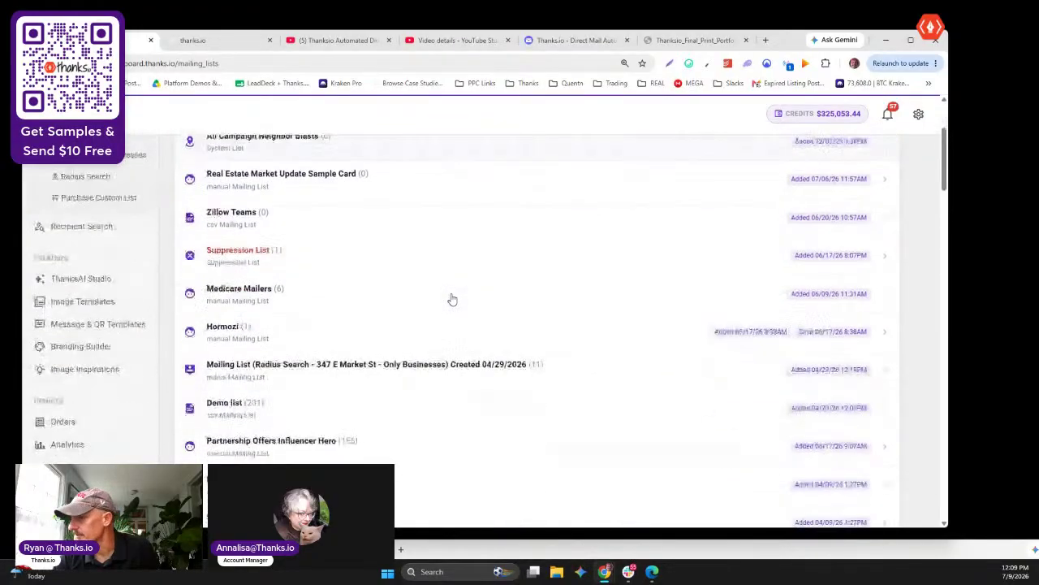
scroll(453, 299, "up", 2)
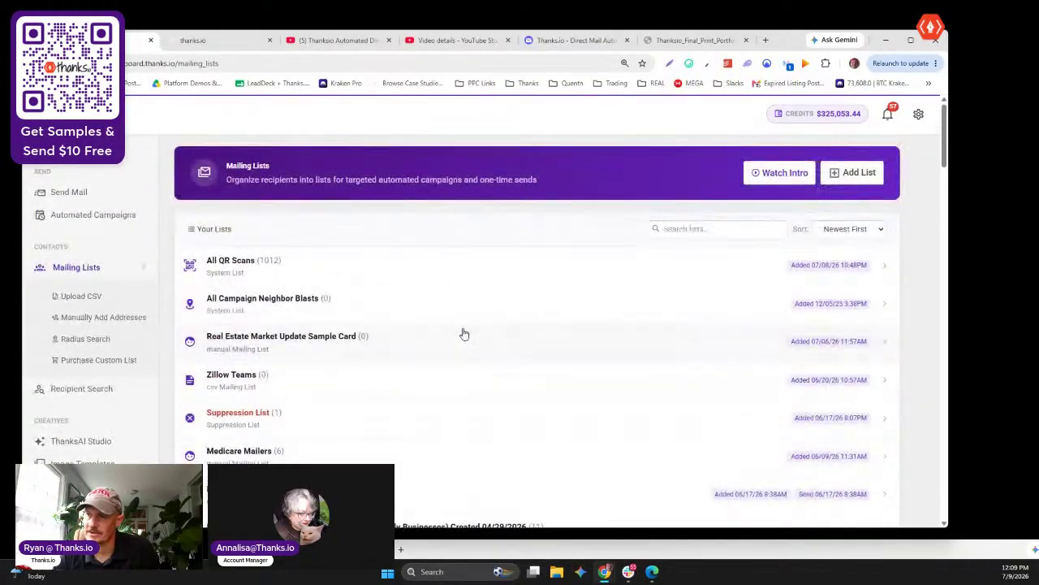
scroll(511, 269, "down", 2)
scroll(531, 333, "up", 2)
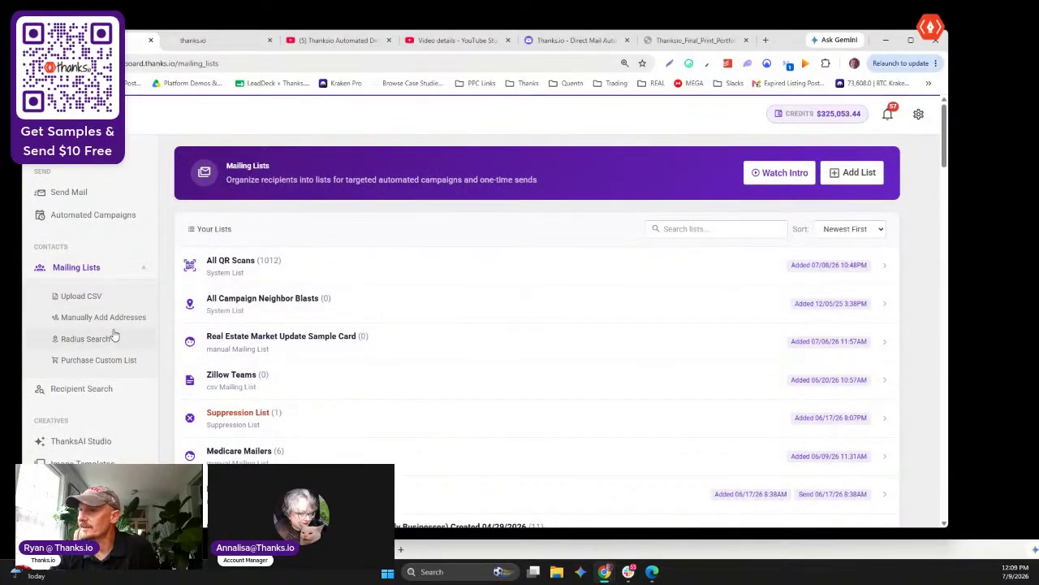
left_click_drag(50, 246, 79, 236)
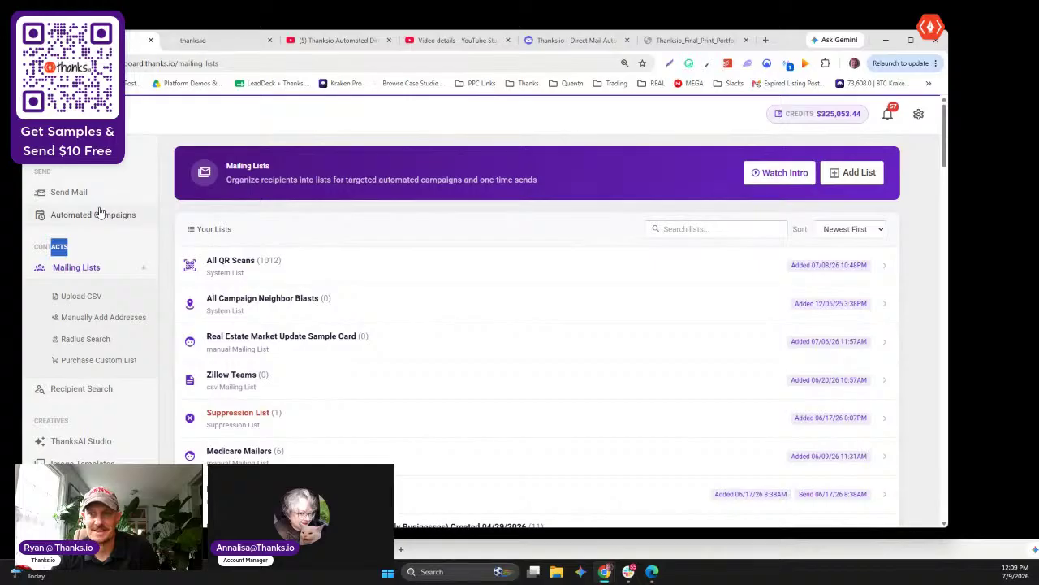
left_click(230, 147)
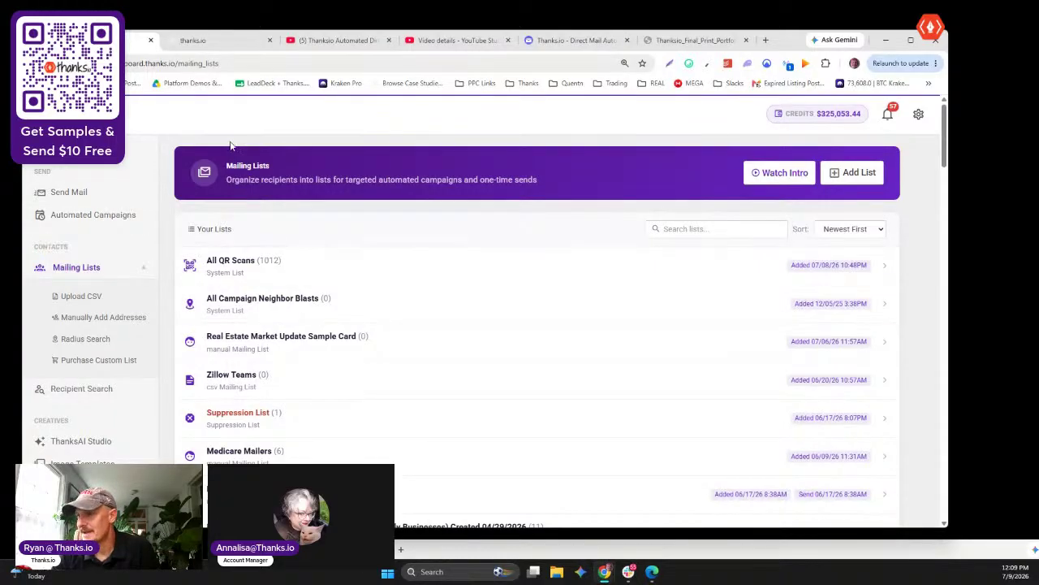
scroll(193, 257, "down", 2)
scroll(193, 257, "down", 3)
scroll(108, 313, "up", 4)
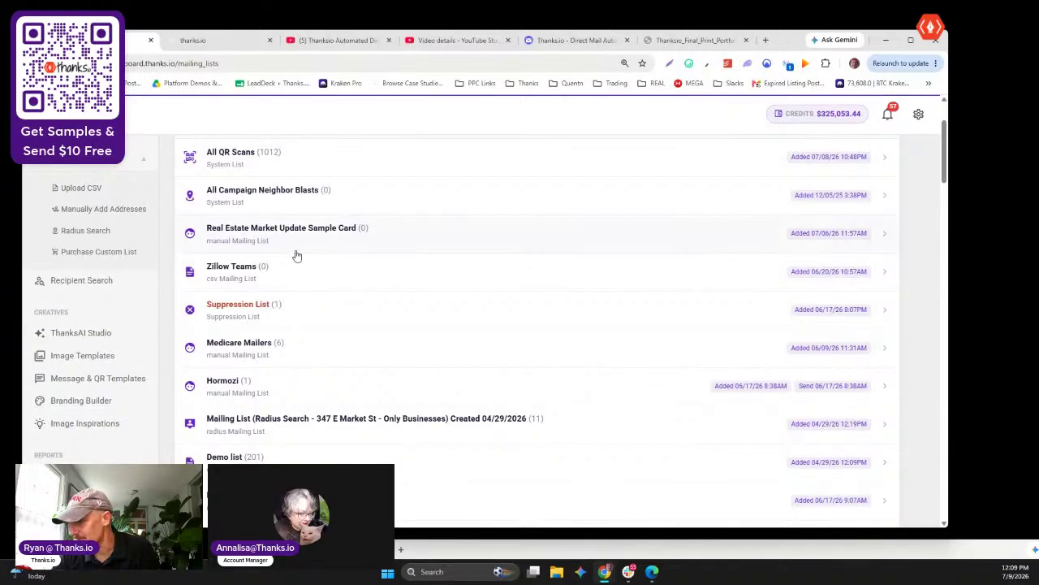
Open ThanksAI Studio and browse its gallery of previously generated mailer designs
left_click(66, 339)
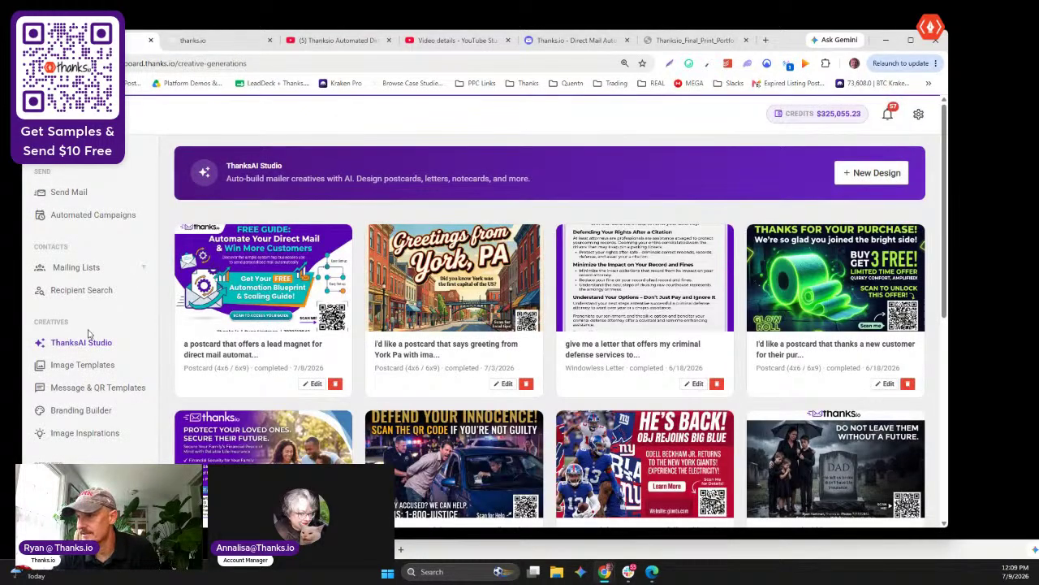
scroll(406, 297, "down", 2)
scroll(406, 297, "up", 2)
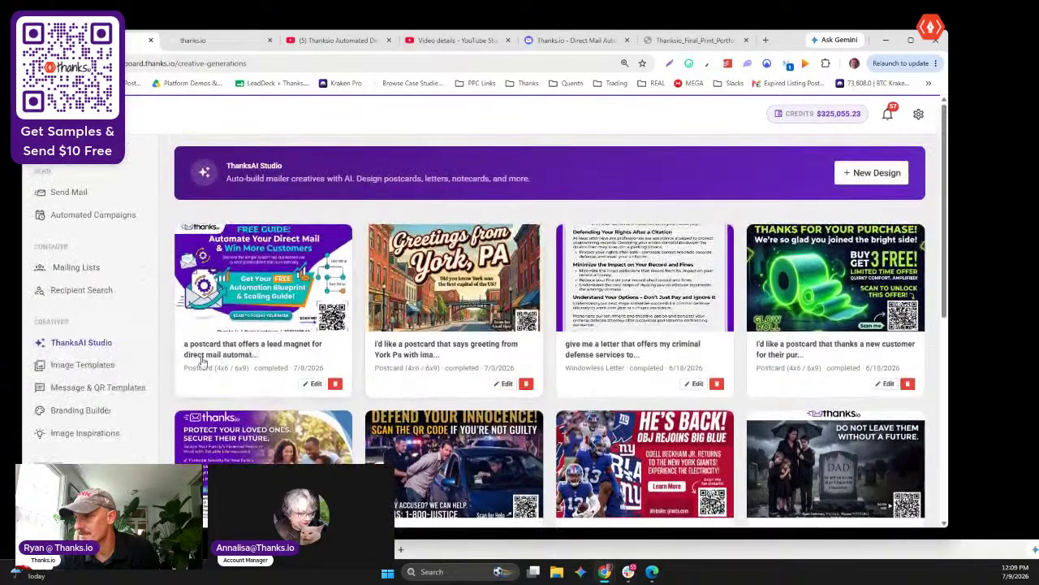
scroll(570, 421, "down", 2)
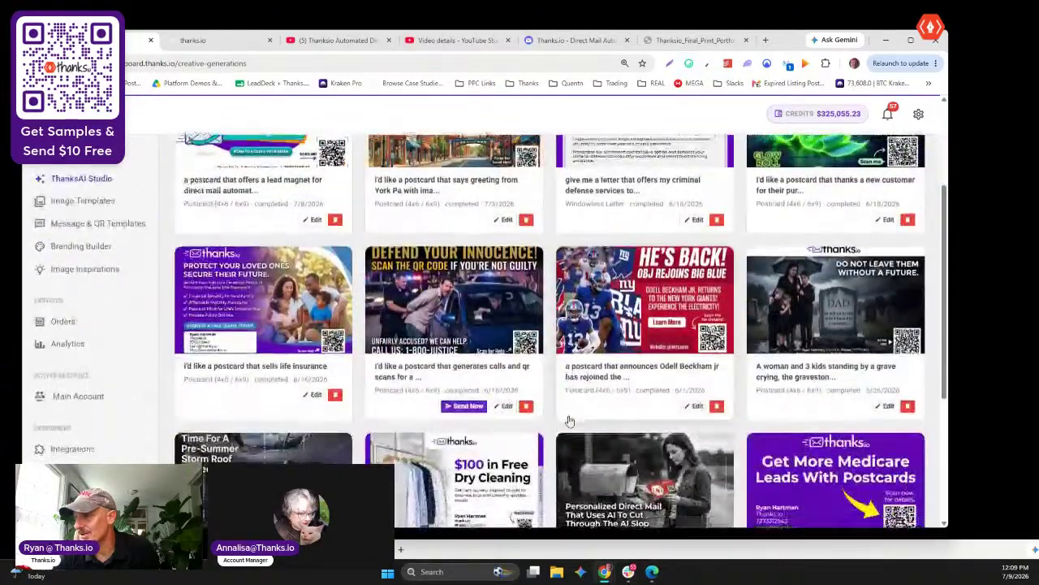
scroll(570, 421, "down", 3)
scroll(570, 421, "up", 5)
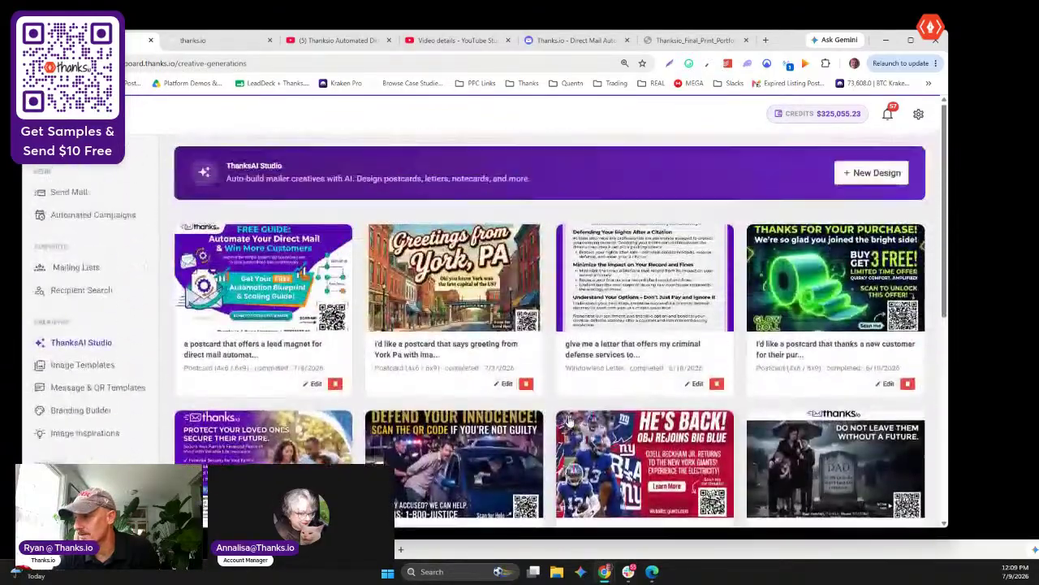
Prompt a new design: "postcard of a crying family standing by a grave and it says "dad - didn't have life insurance" with an arrow pointing at qr code"
left_click(874, 172)
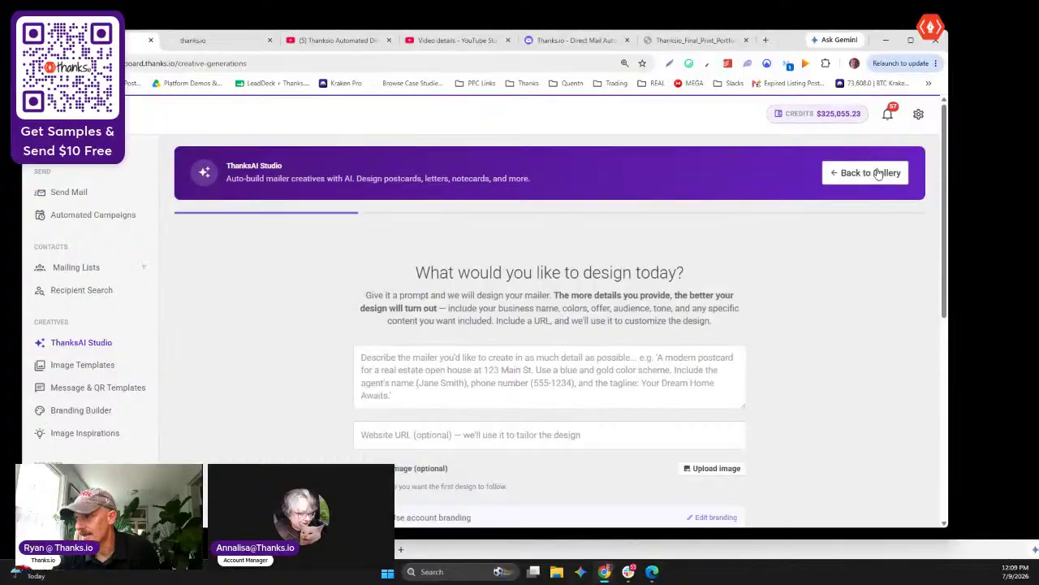
left_click(456, 365)
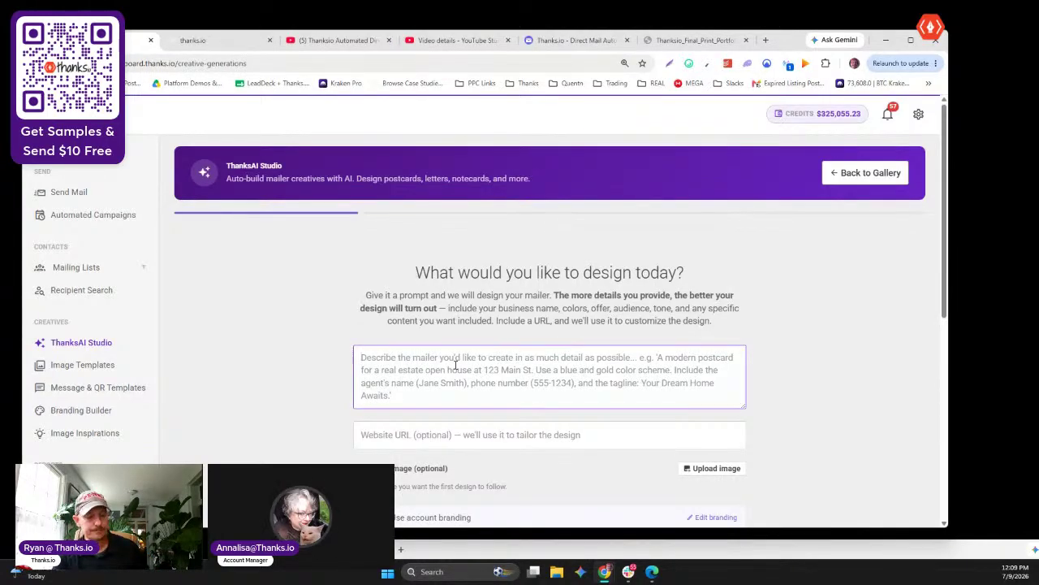
scroll(457, 364, "down", 1)
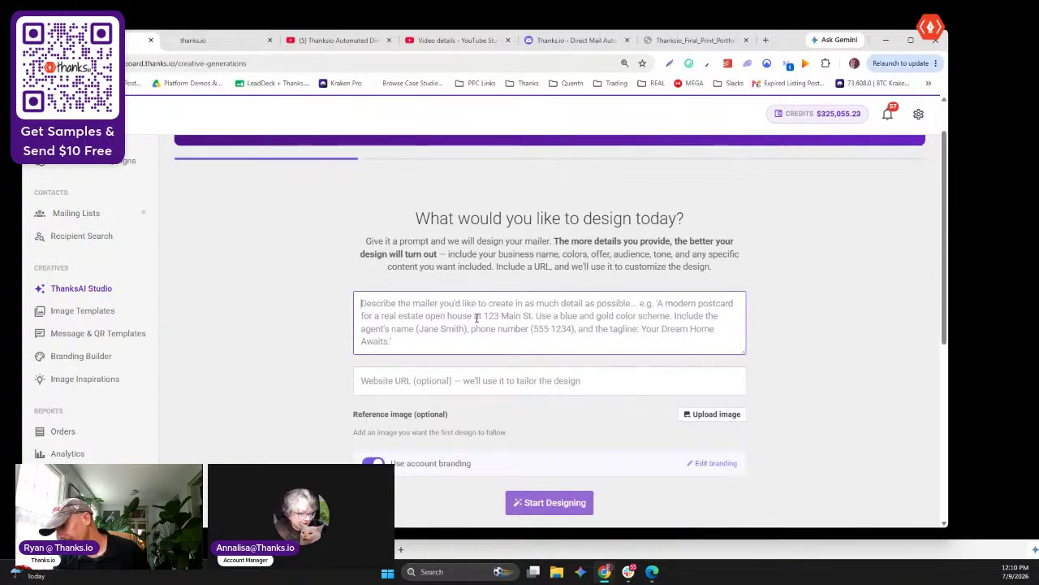
type("postcard")
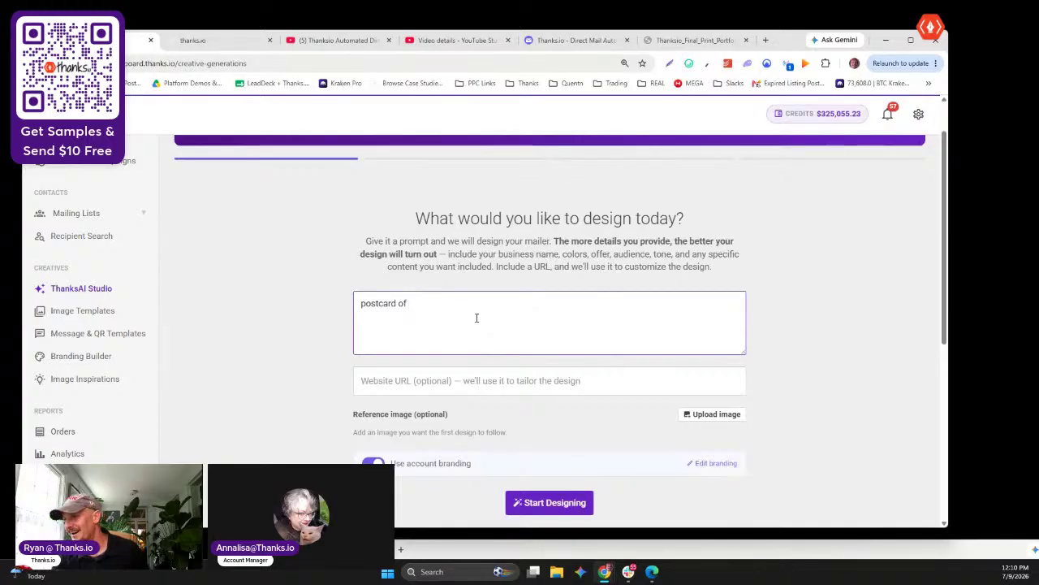
type("of a crying famil")
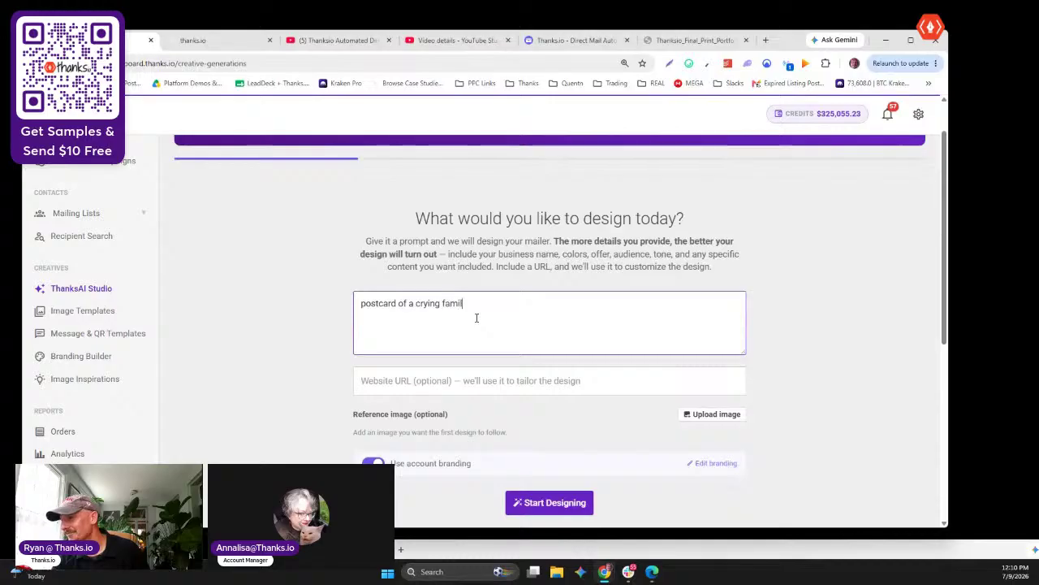
type("y standing by a ")
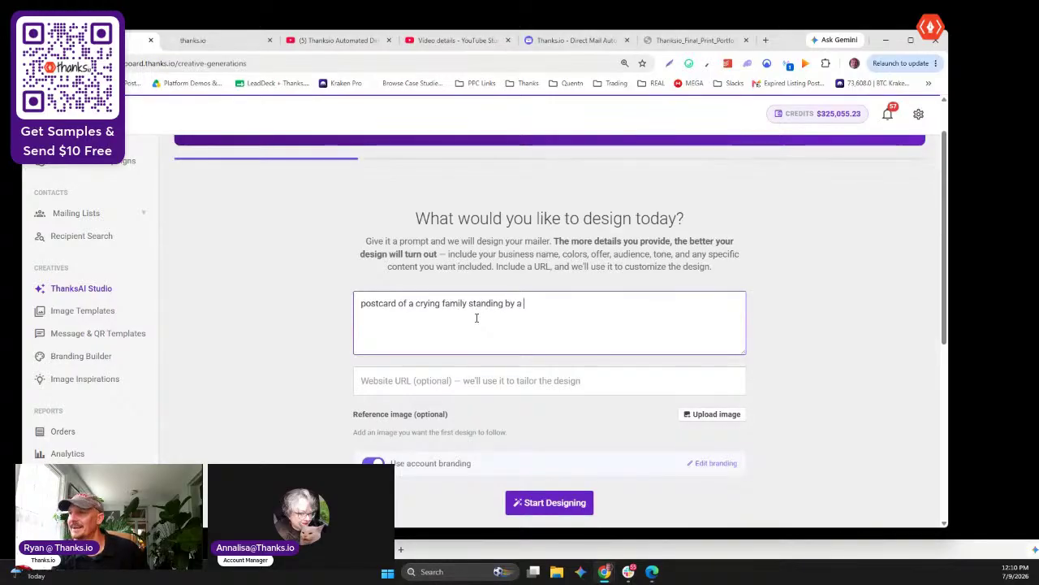
type("grave and it s")
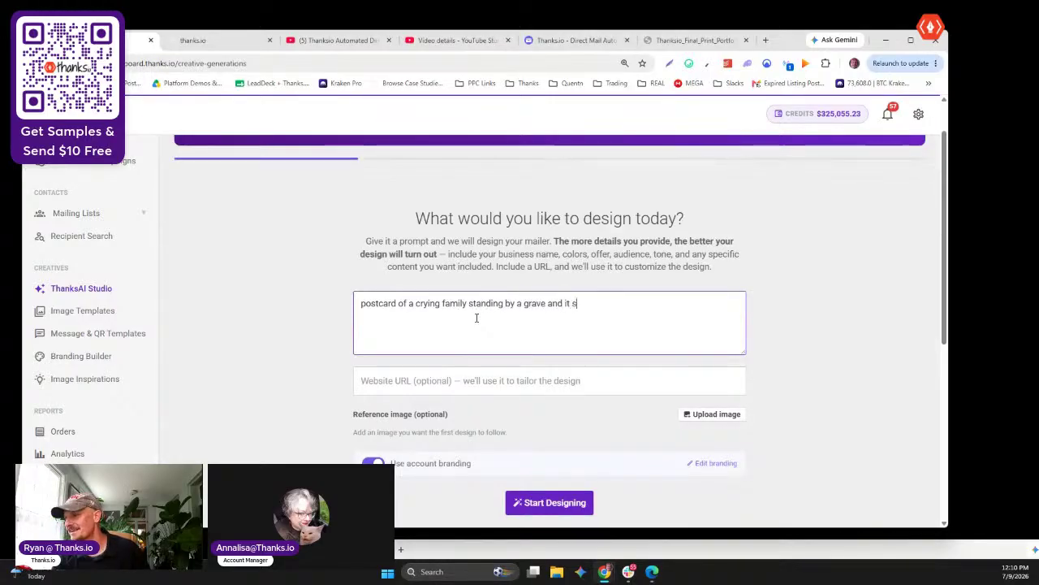
type("ays \"dad ")
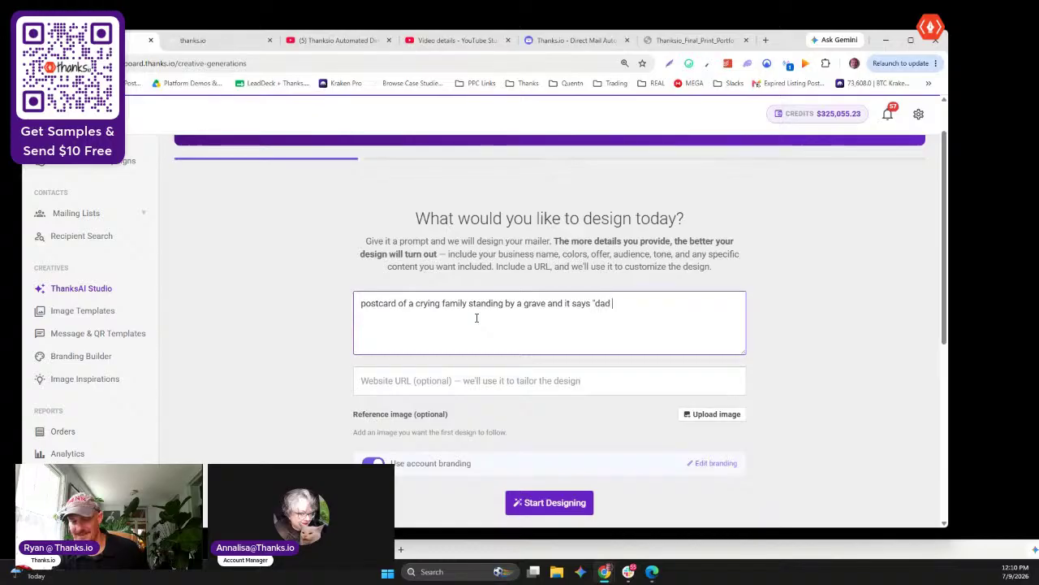
type("- didn't have li")
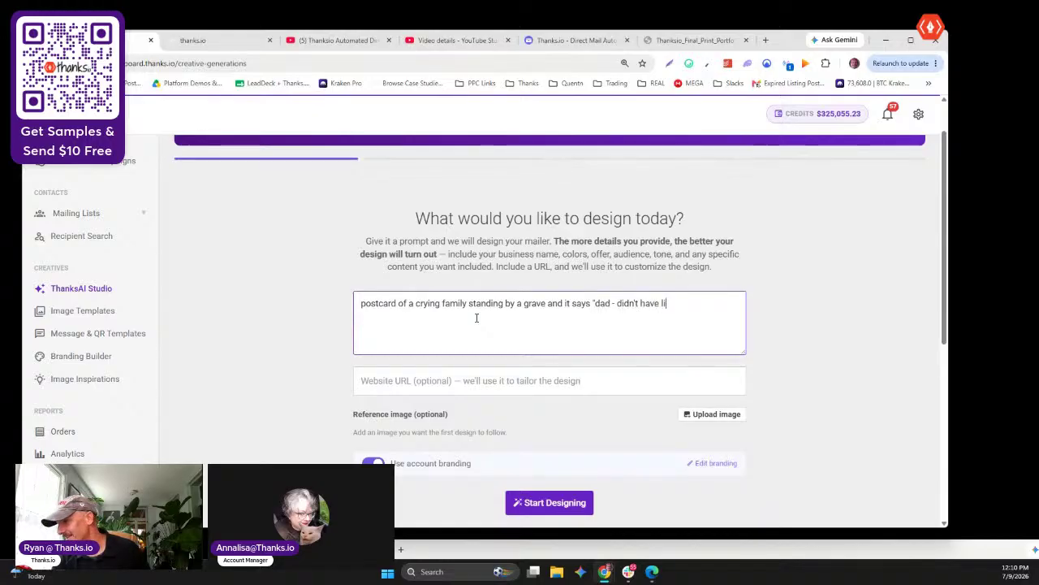
type("fe insurance\" w")
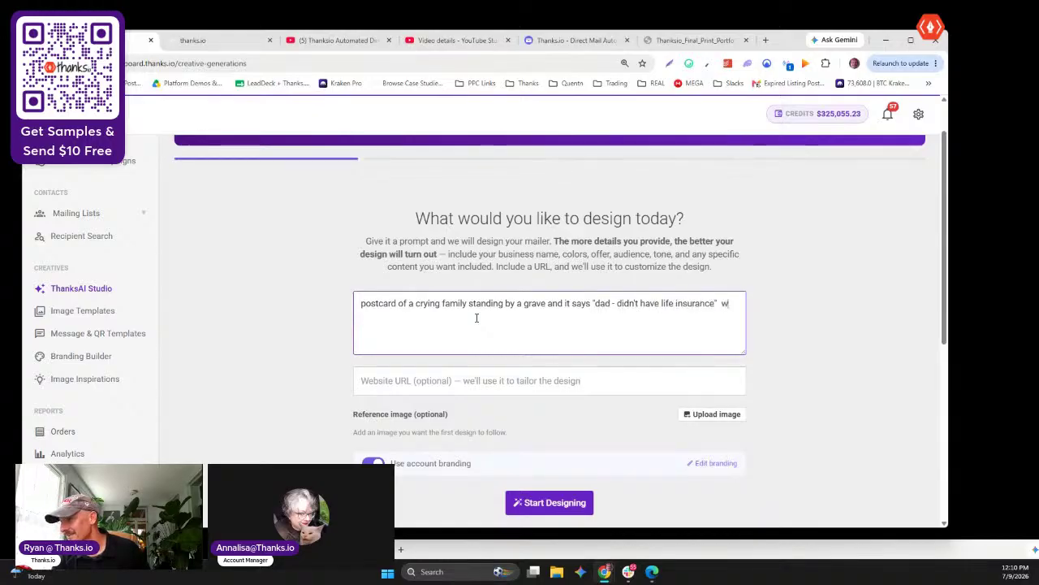
type("ith an arrow point")
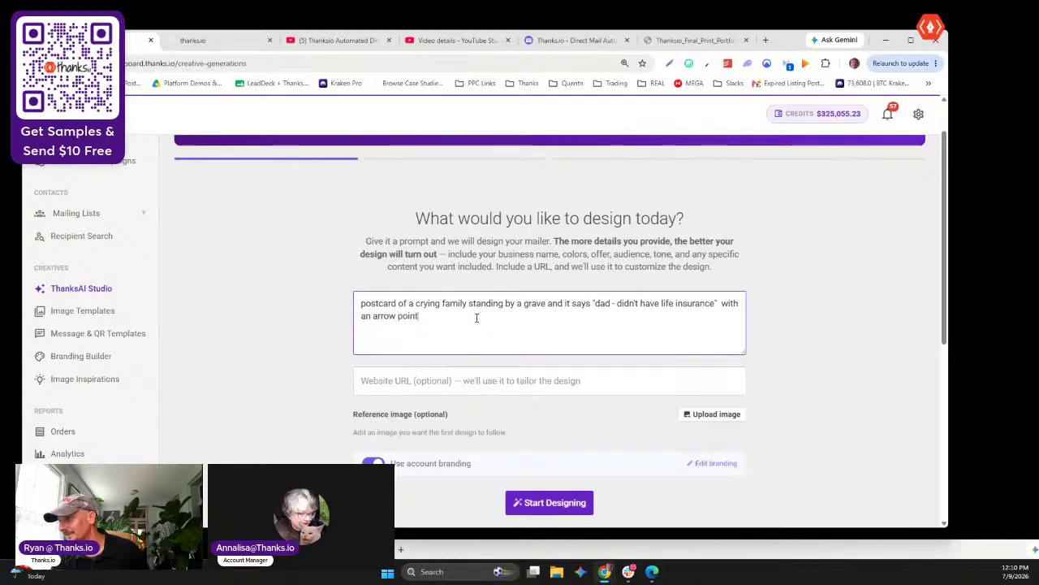
type("ing at qr code")
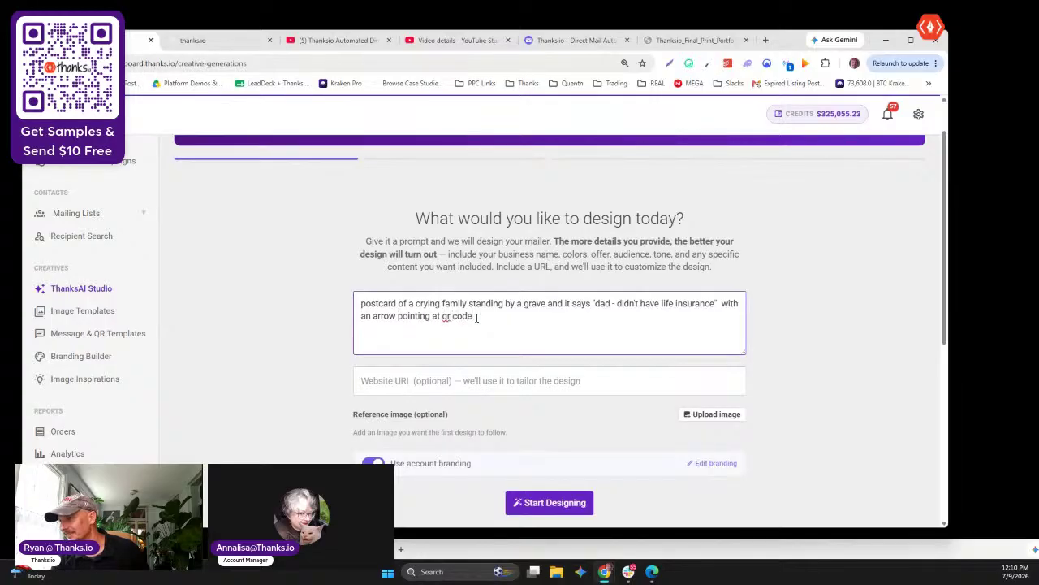
key("Tab")
type("h")
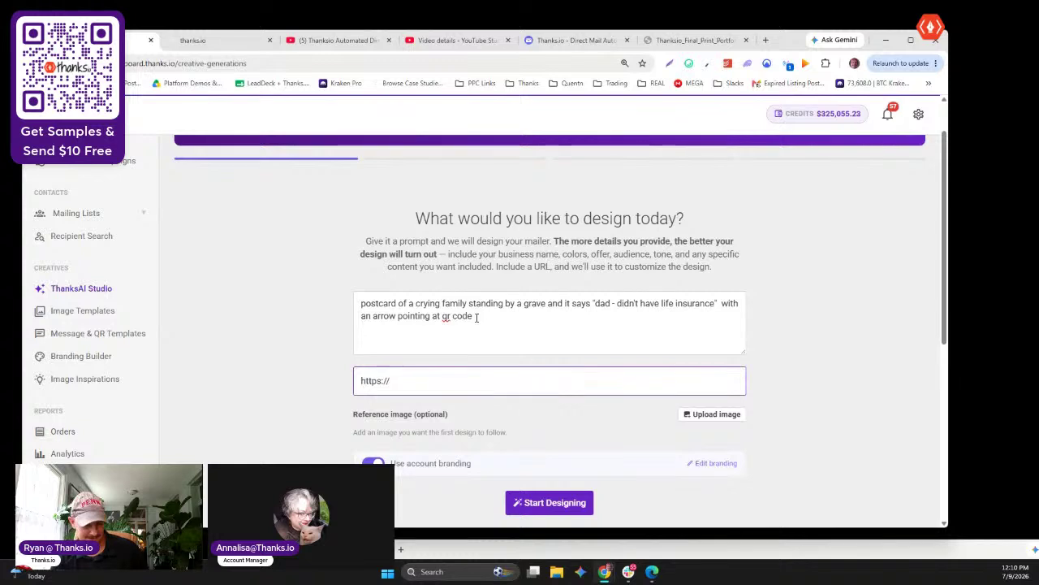
type("ttps://lif")
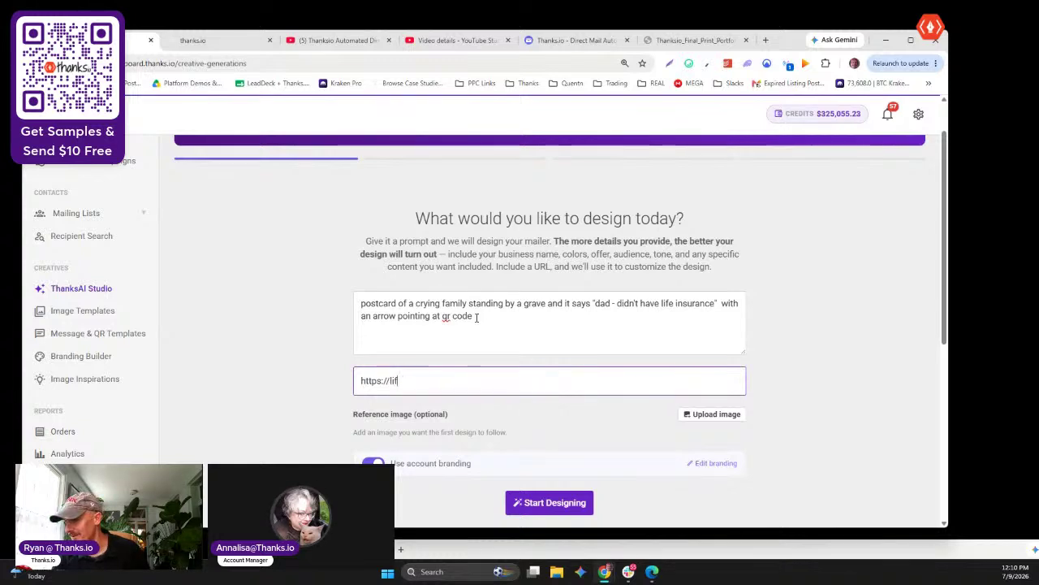
type("einsurance.com")
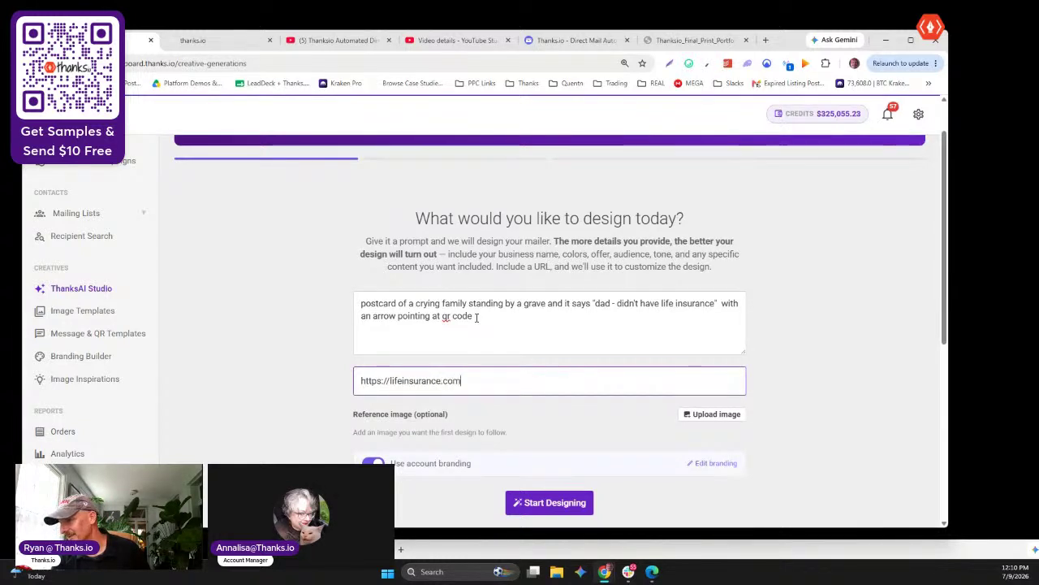
triple_click(456, 391)
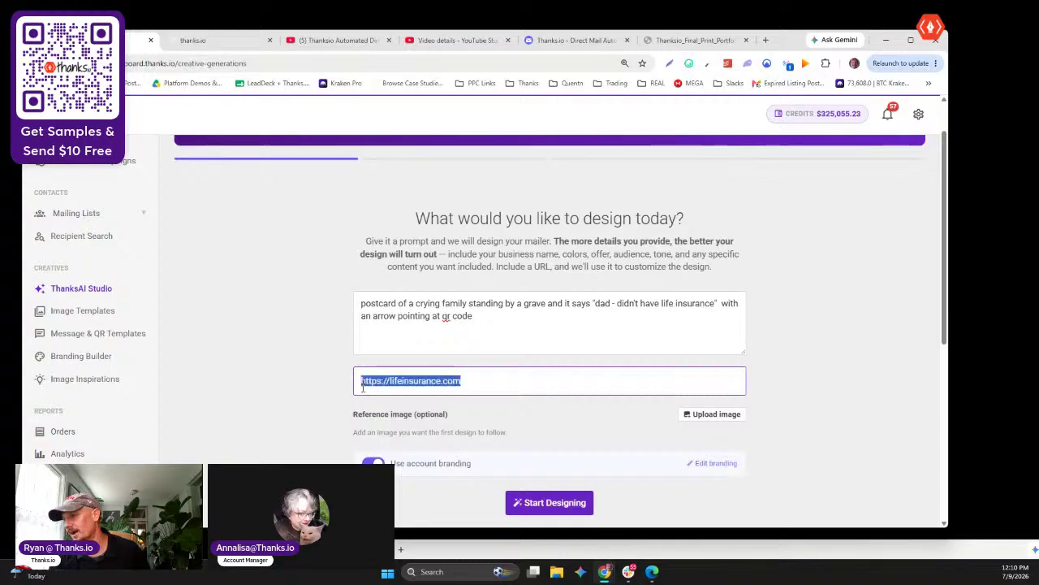
Switch Use account branding off and on again, leaving it enabled for the design
scroll(550, 316, "down", 3)
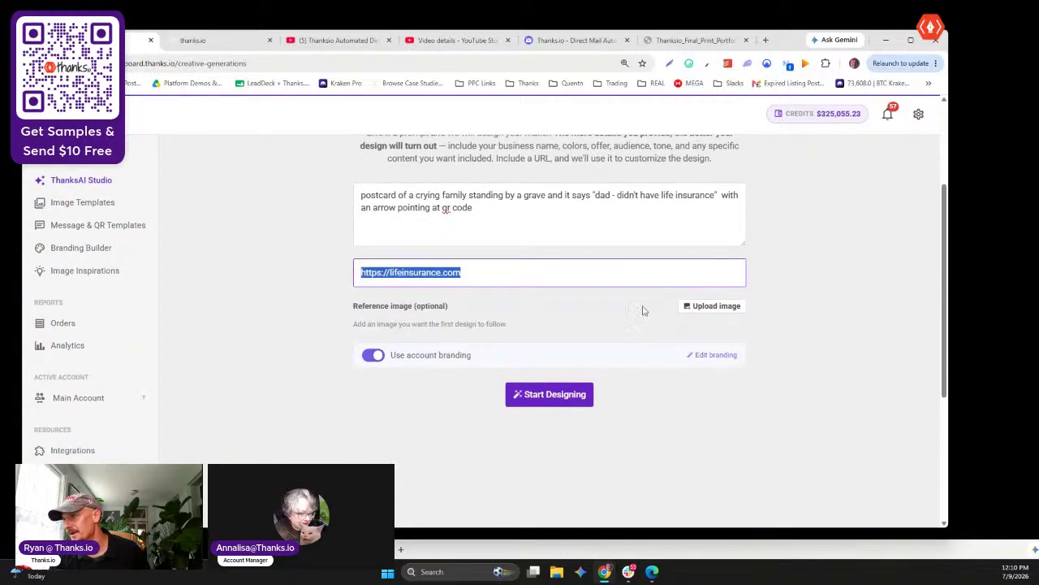
left_click(376, 358)
left_click(381, 359)
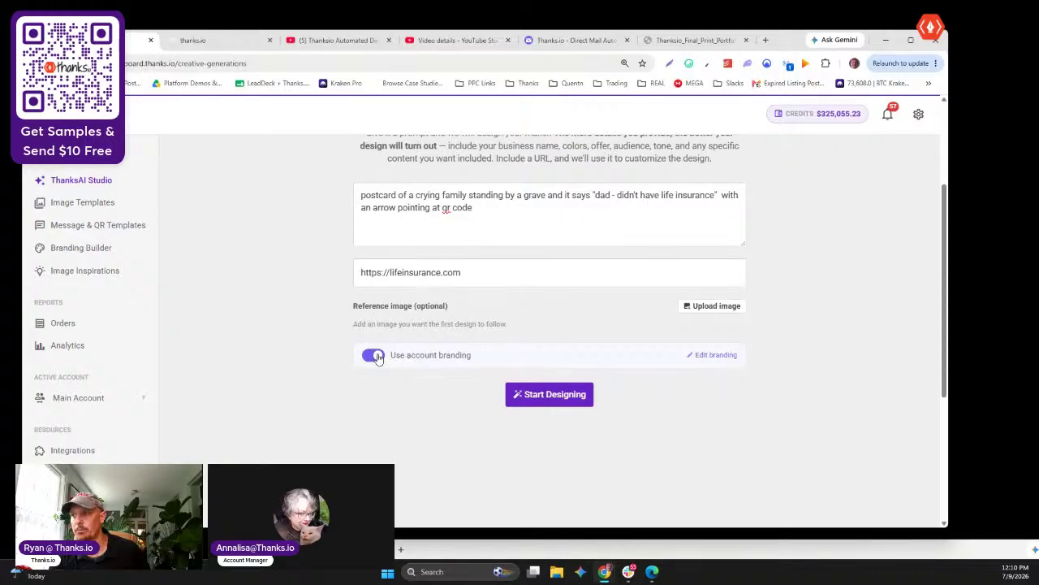
left_click(374, 357)
left_click(372, 358)
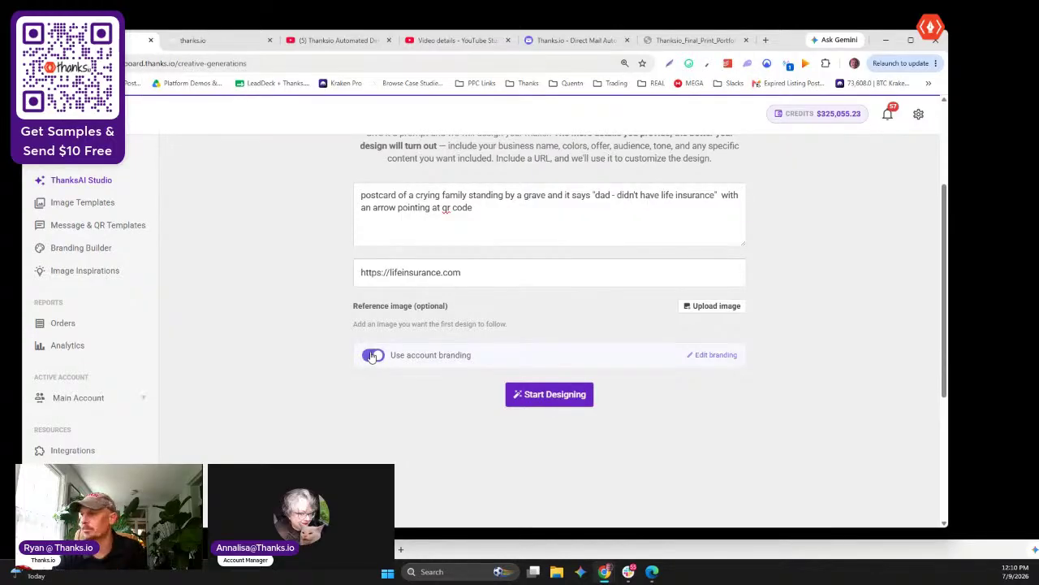
Start generating the postcard design and check the generation progress along with the Finalize & Save options
left_click(552, 394)
scroll(558, 386, "up", 2)
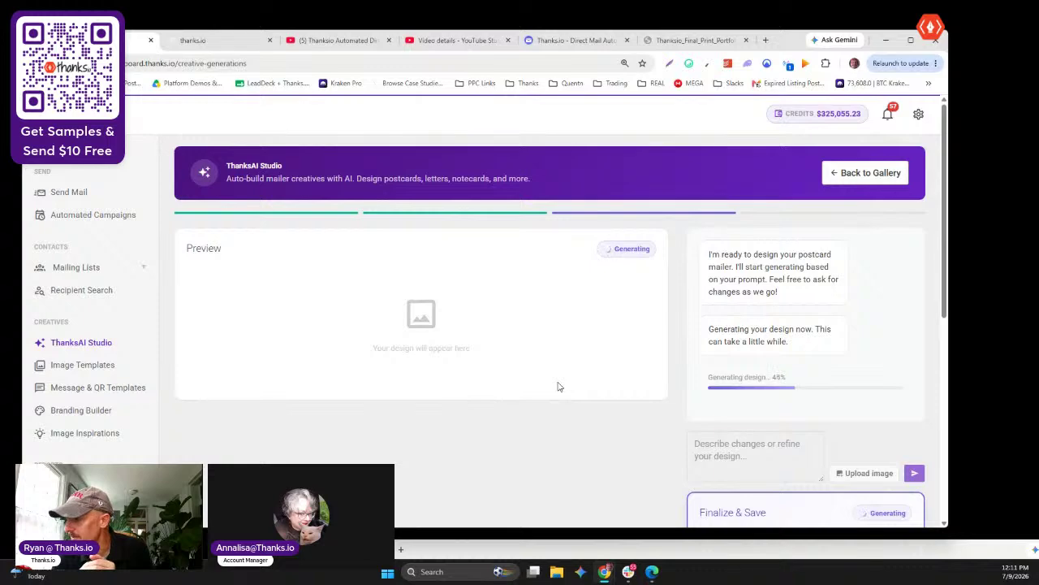
scroll(592, 313, "down", 3)
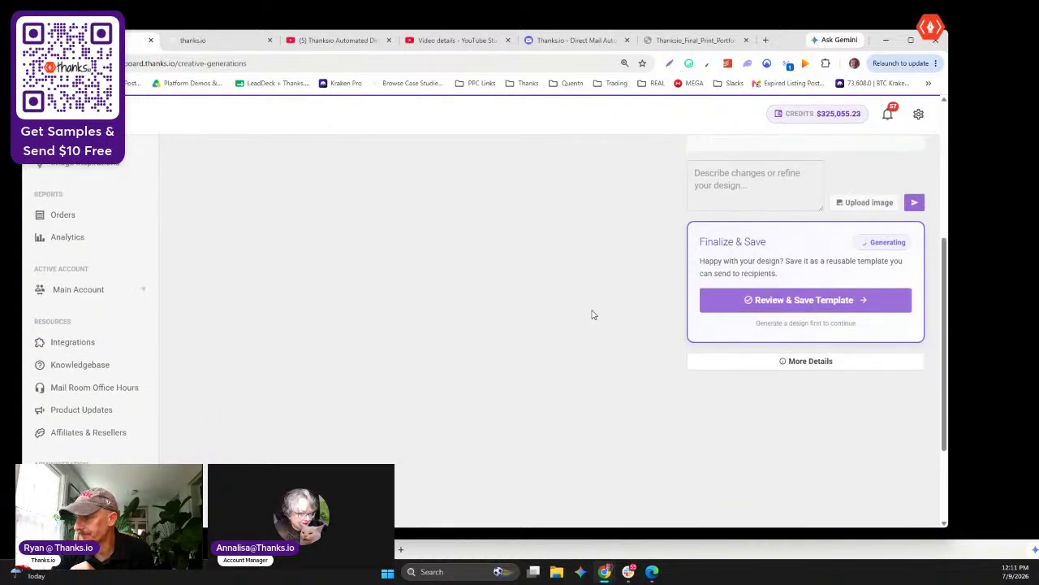
scroll(592, 313, "up", 3)
scroll(406, 352, "down", 3)
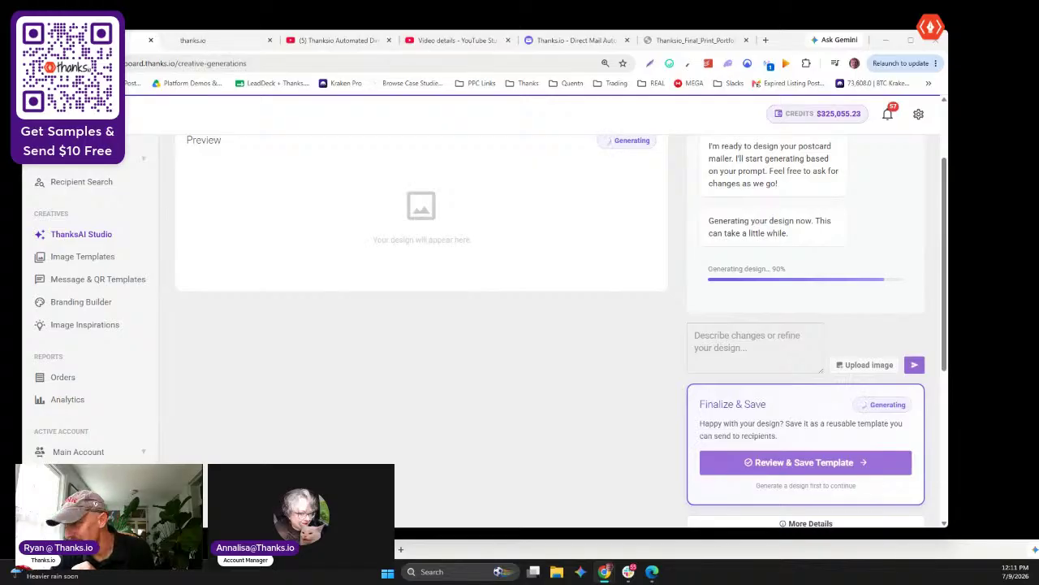
scroll(102, 382, "up", 2)
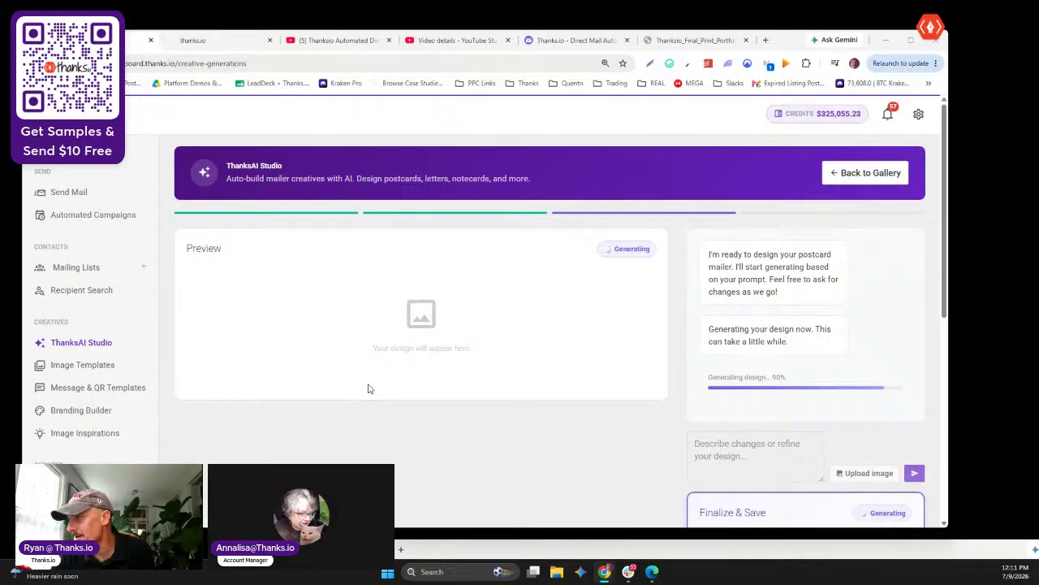
scroll(368, 388, "down", 2)
scroll(368, 388, "up", 2)
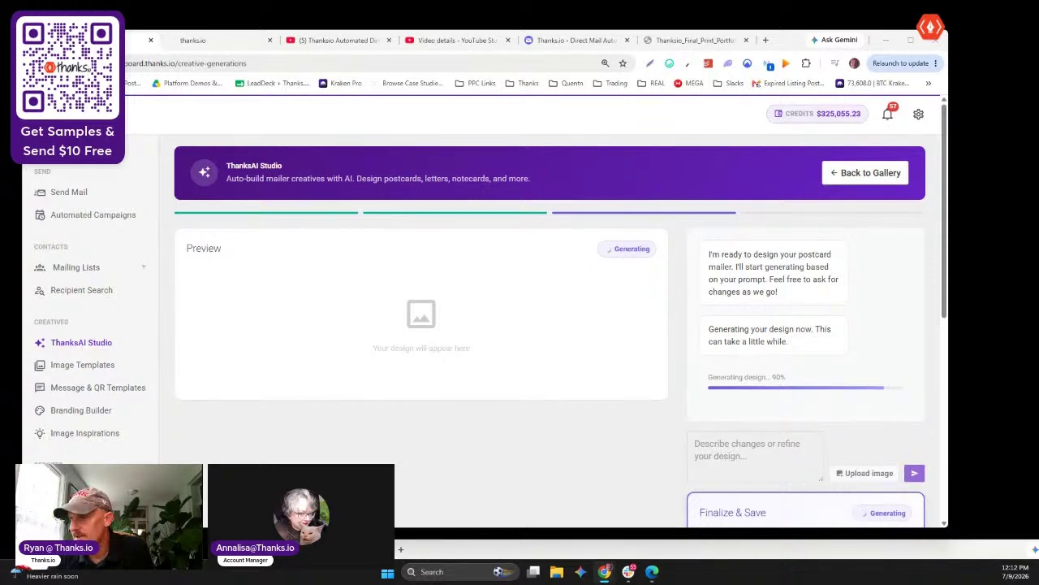
scroll(603, 357, "down", 4)
scroll(603, 357, "up", 4)
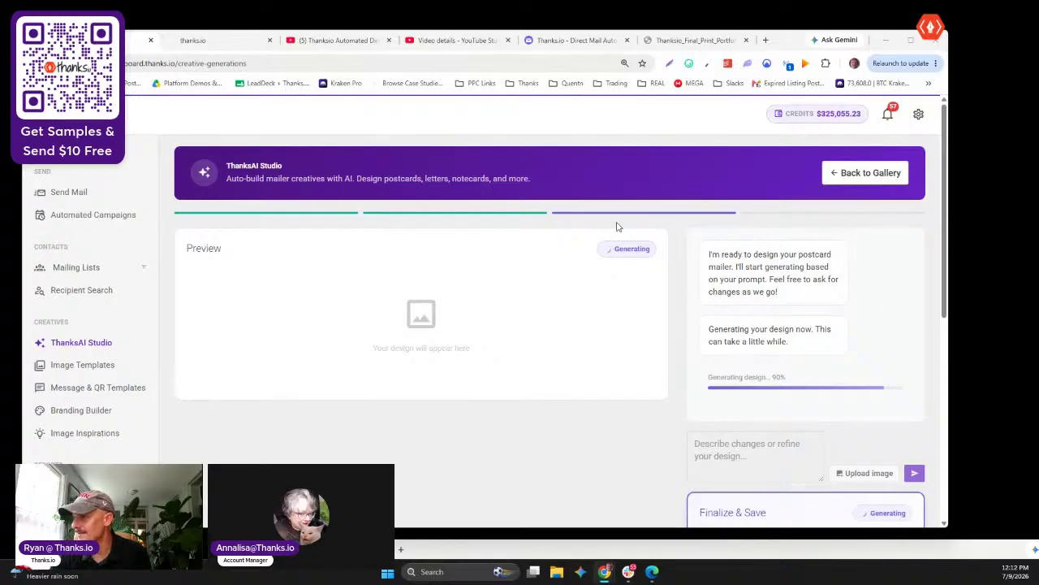
scroll(617, 228, "down", 3)
scroll(688, 241, "up", 3)
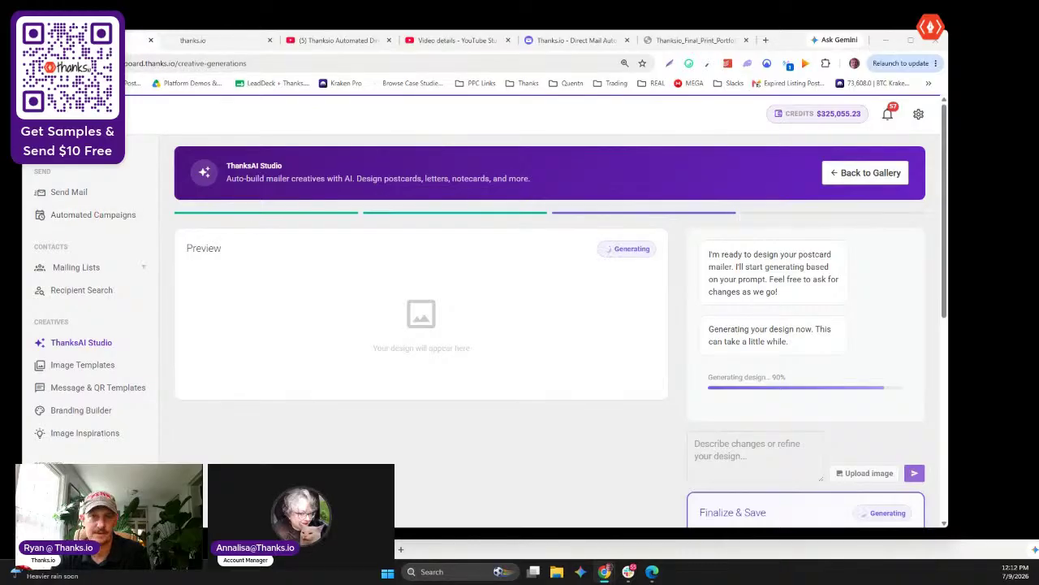
left_click(192, 40)
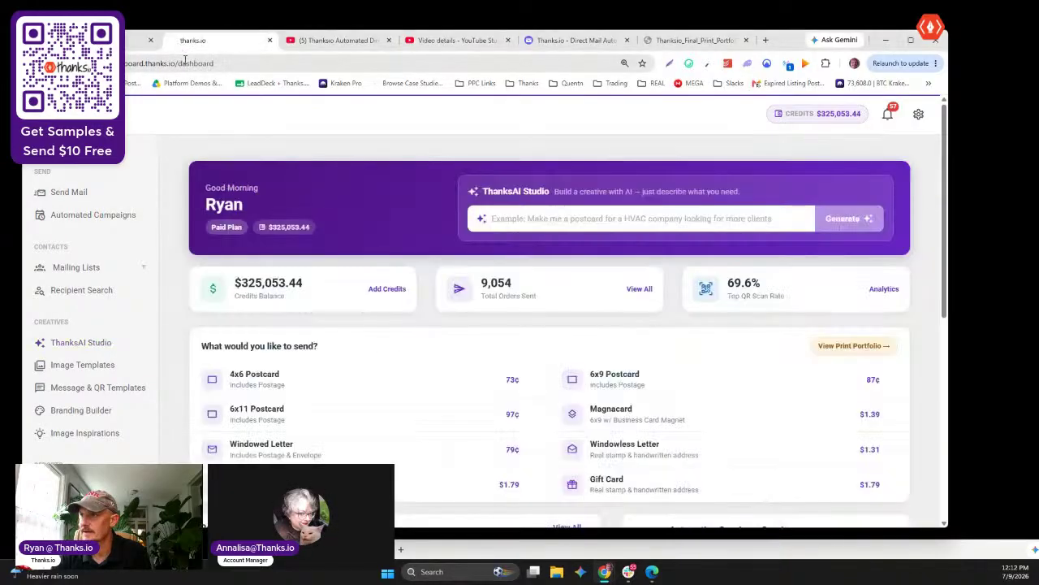
left_click(142, 40)
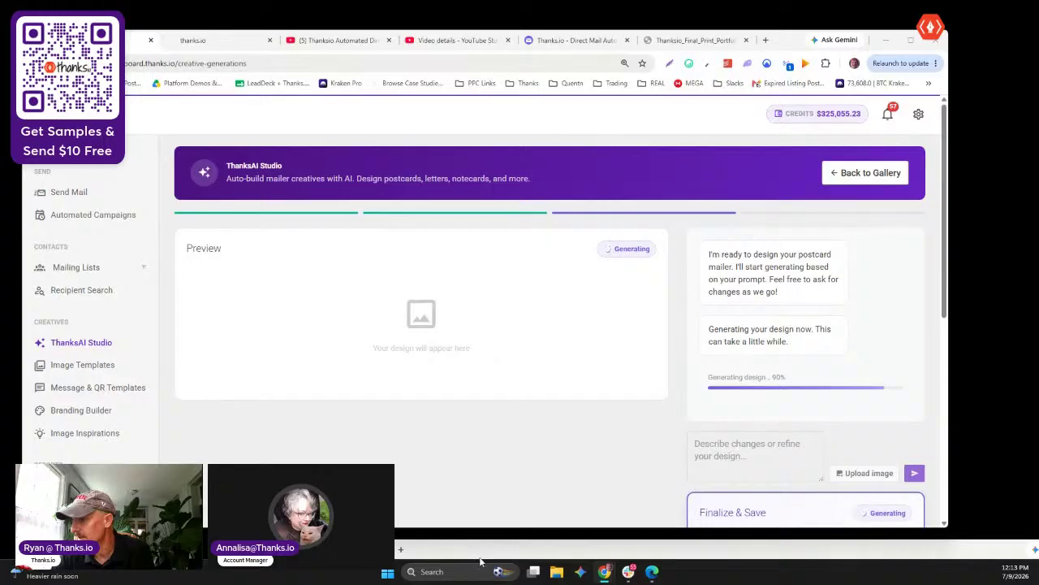
scroll(447, 379, "down", 6)
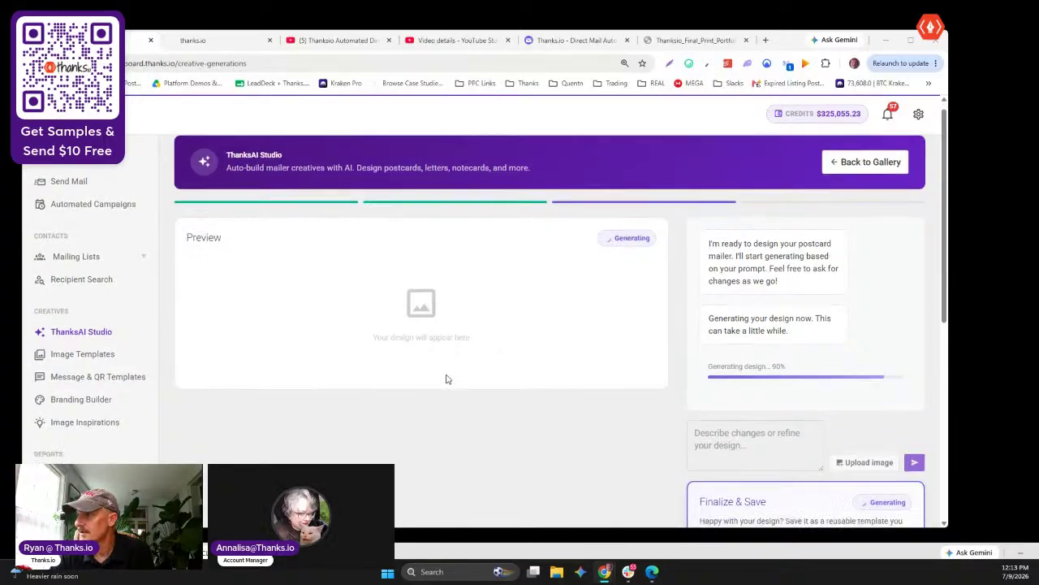
scroll(422, 426, "up", 6)
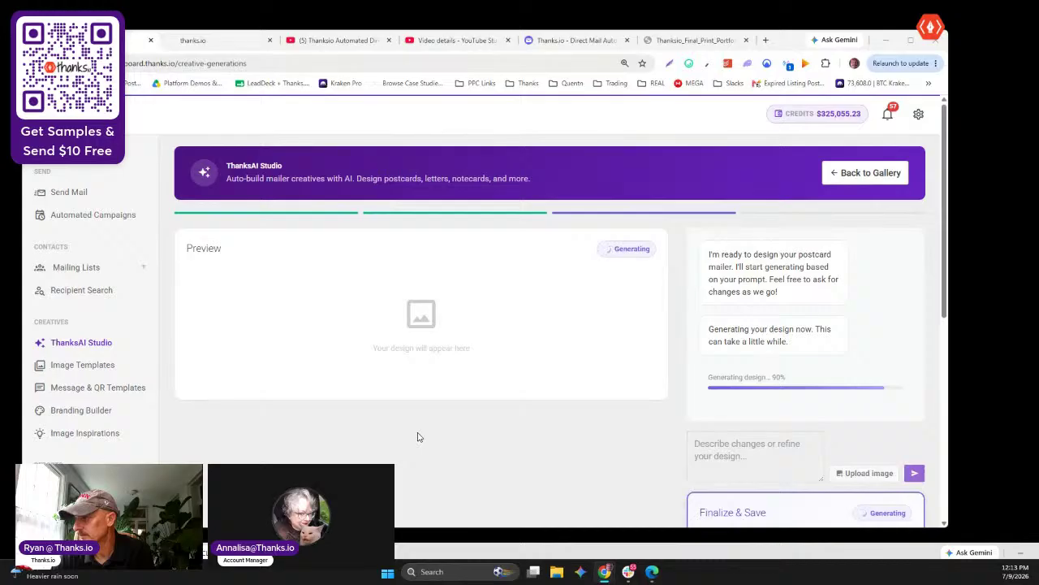
scroll(463, 325, "down", 1)
scroll(462, 324, "up", 1)
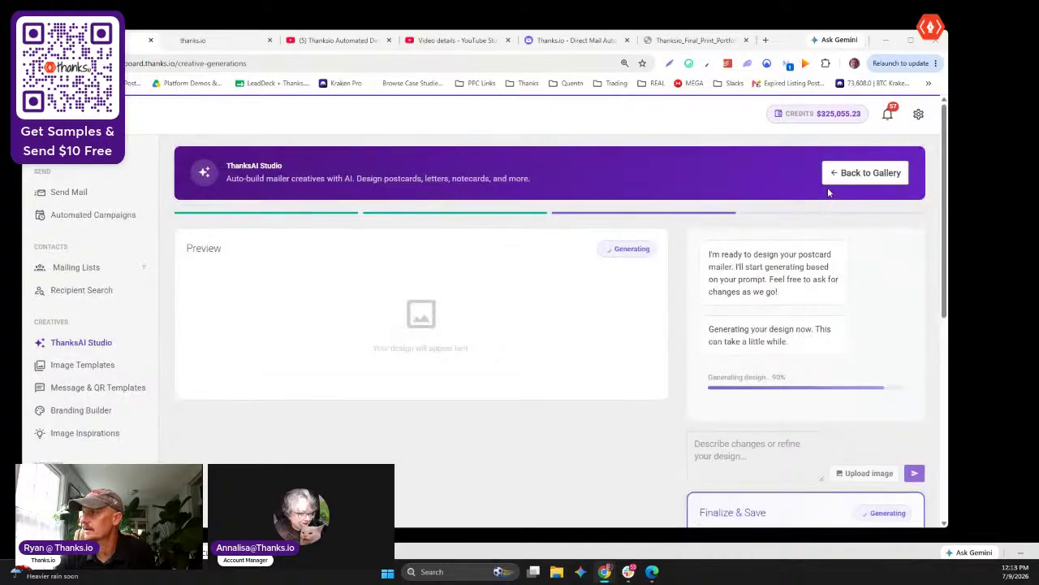
Return to the design gallery and open the completed postcard of a woman and 3 kids crying by a grave
left_click(834, 181)
scroll(719, 360, "down", 5)
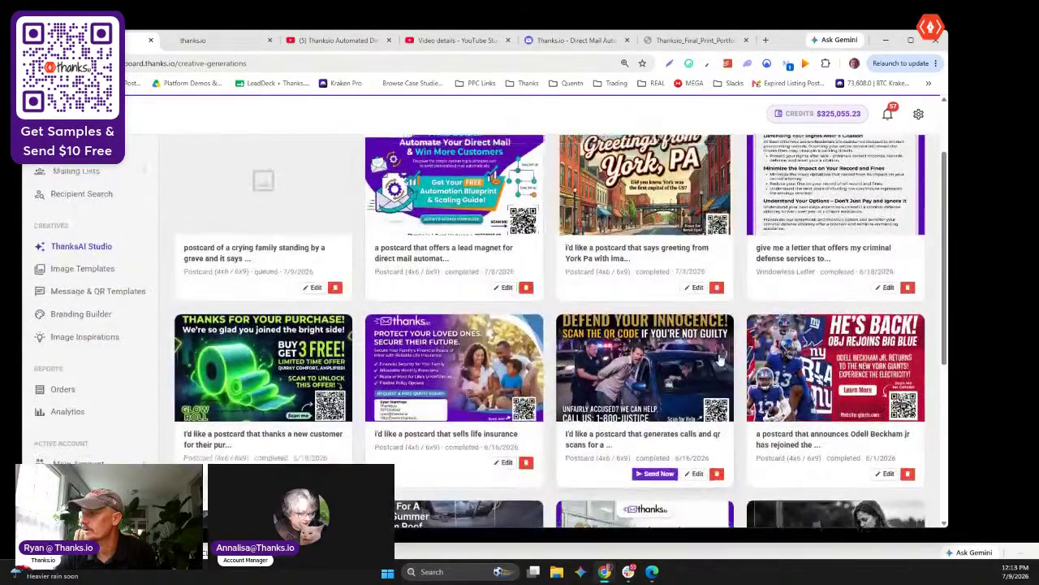
scroll(719, 359, "down", 2)
scroll(261, 398, "up", 2)
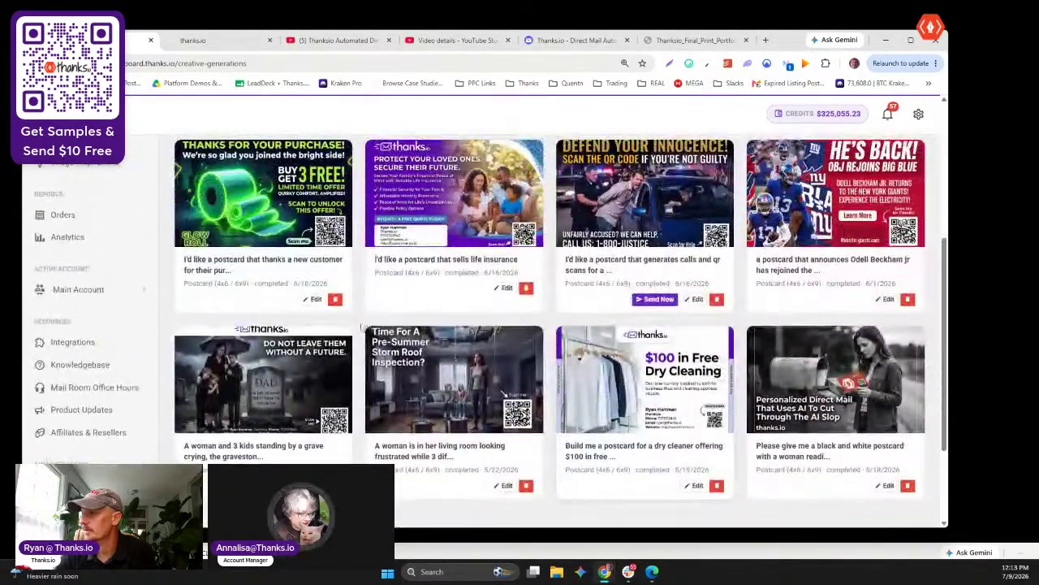
left_click(262, 398)
scroll(559, 385, "up", 4)
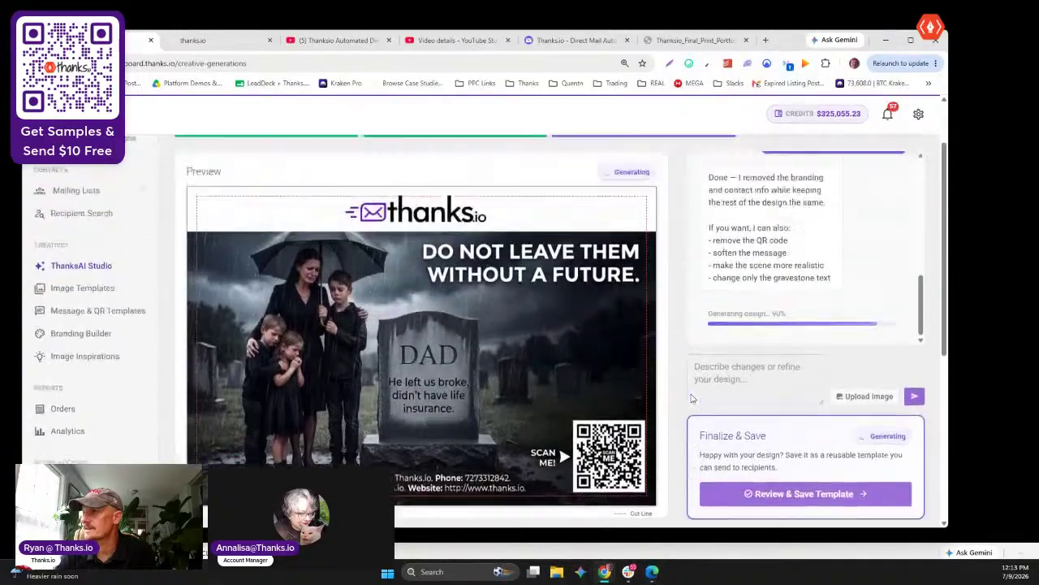
Examine the grave postcard's headline, gravestone text, QR code and contact line, along with its design chat and save options
scroll(559, 385, "down", 1)
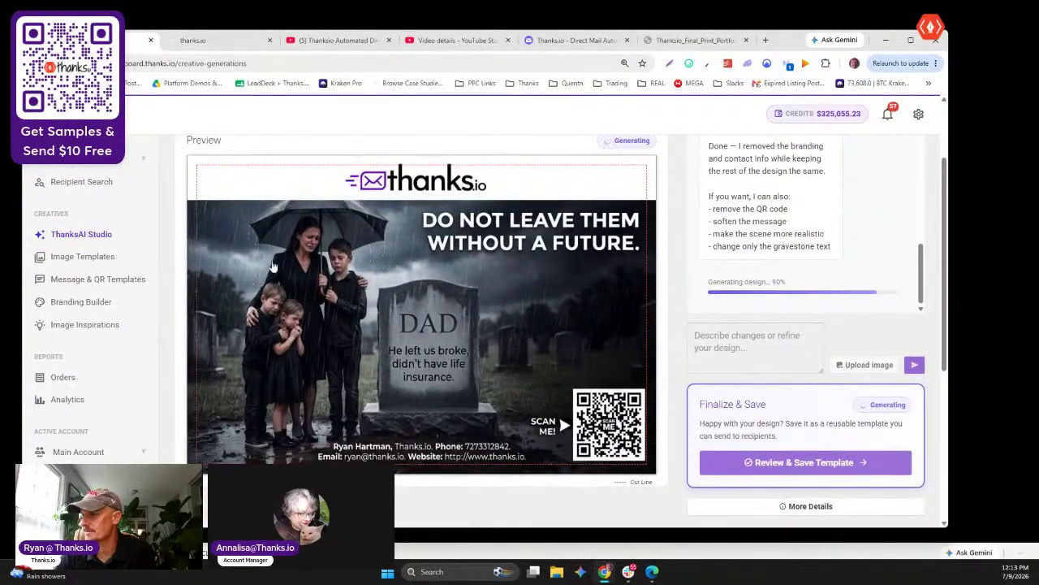
scroll(397, 332, "up", 1)
scroll(585, 316, "down", 2)
scroll(584, 316, "up", 2)
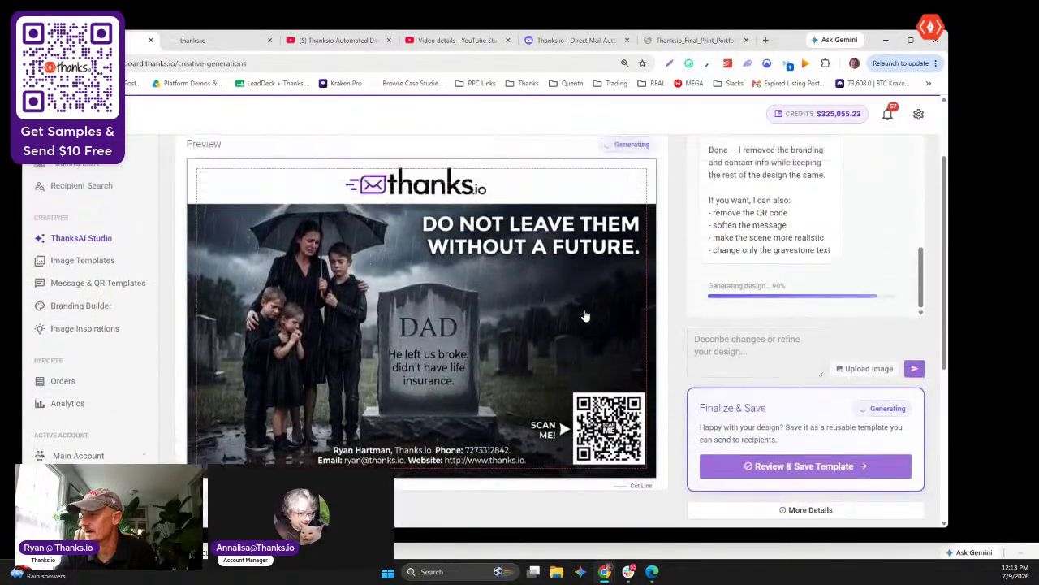
scroll(585, 316, "down", 2)
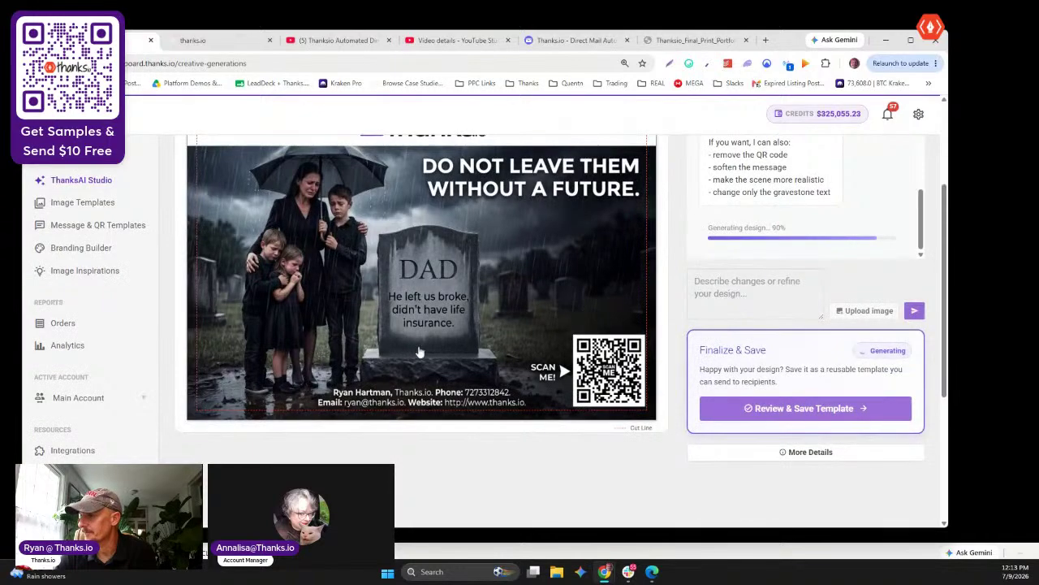
scroll(422, 373, "up", 2)
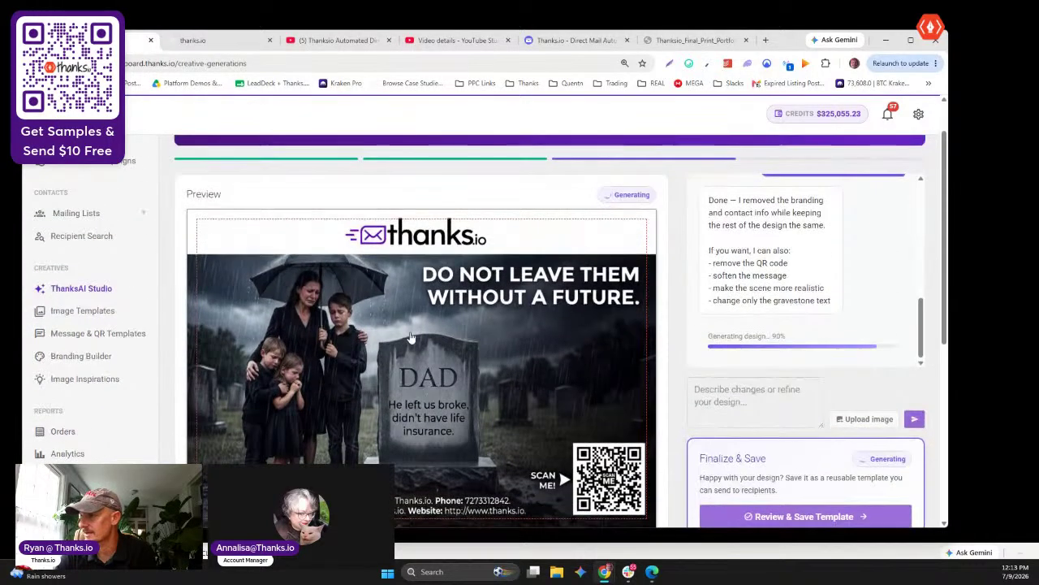
scroll(730, 363, "down", 4)
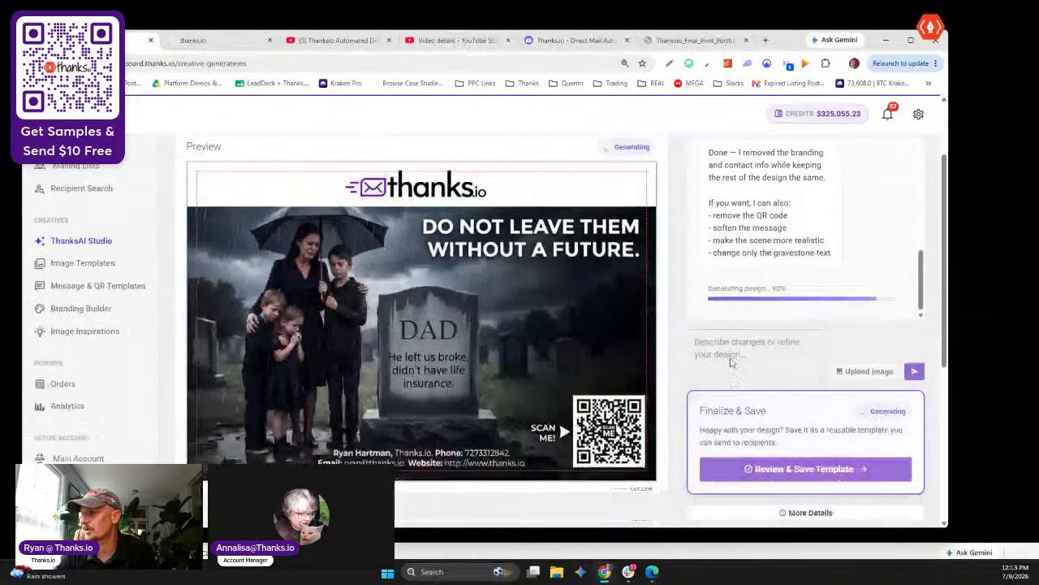
scroll(730, 363, "up", 4)
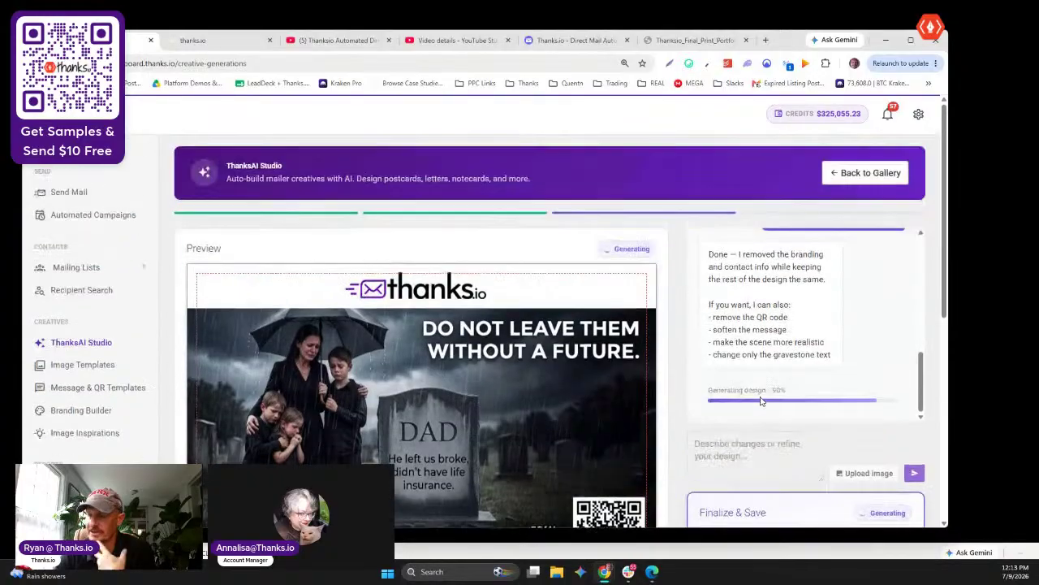
scroll(755, 394, "up", 2)
scroll(761, 401, "down", 2)
scroll(763, 396, "up", 2)
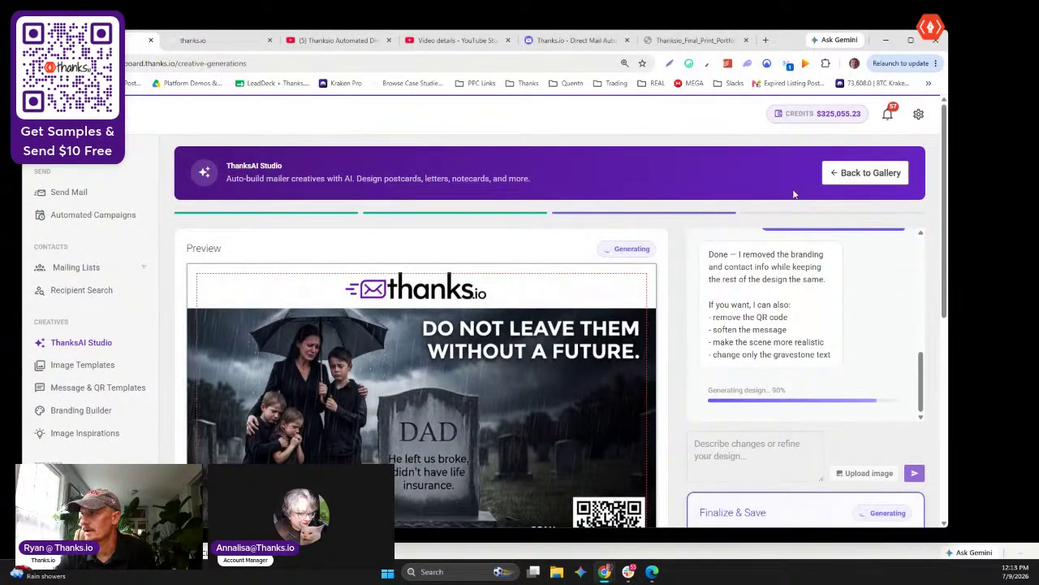
Go back to the gallery and reopen the new crying family postcard to check its generation progress
left_click(849, 174)
left_click(268, 321)
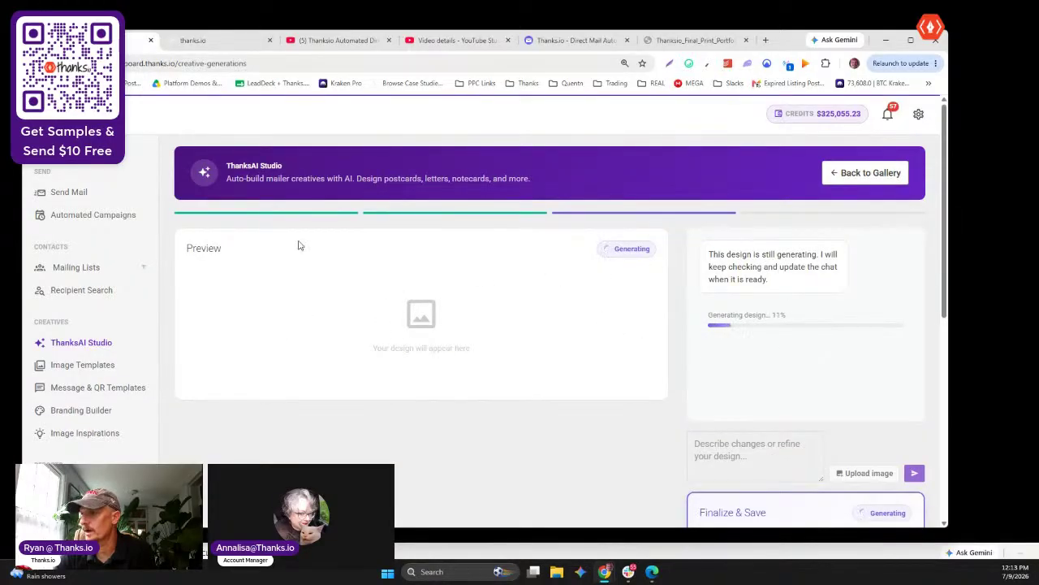
left_click(850, 174)
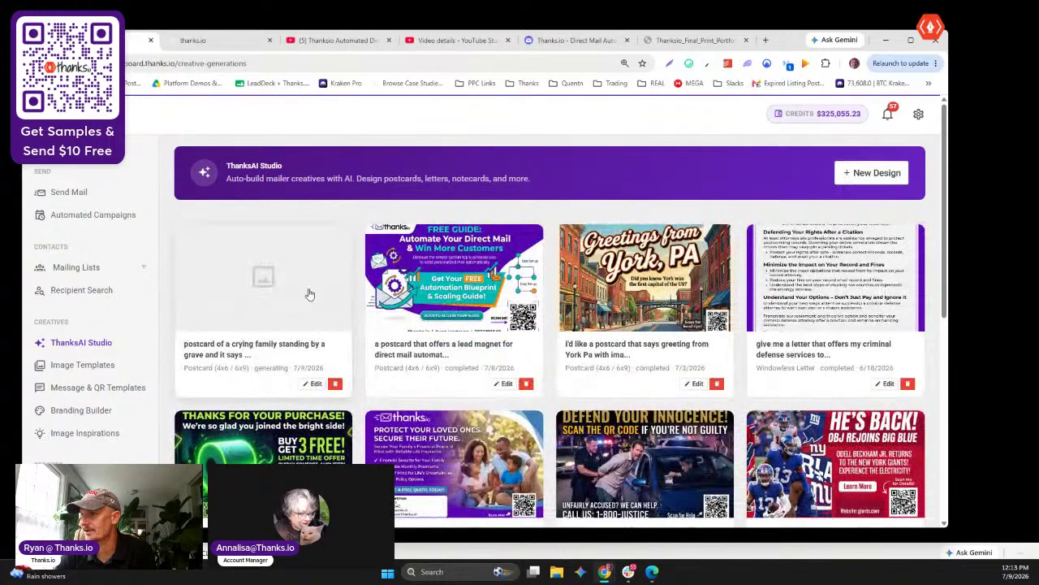
left_click(329, 283)
scroll(87, 321, "down", 1)
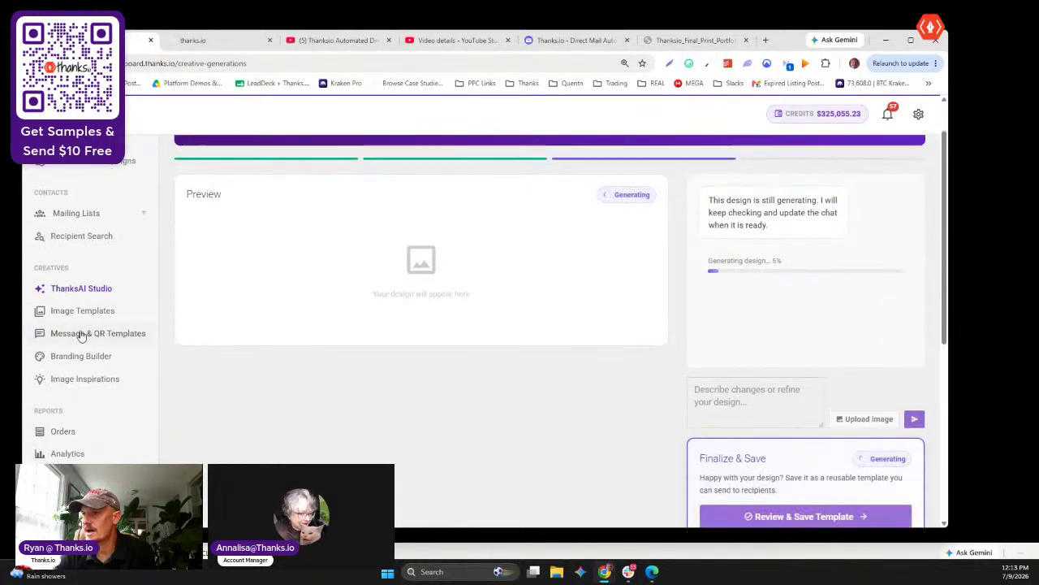
Open the Message & QR Templates page in a new browser tab and switch to it
right_click(85, 335)
left_click(135, 344)
left_click(195, 39)
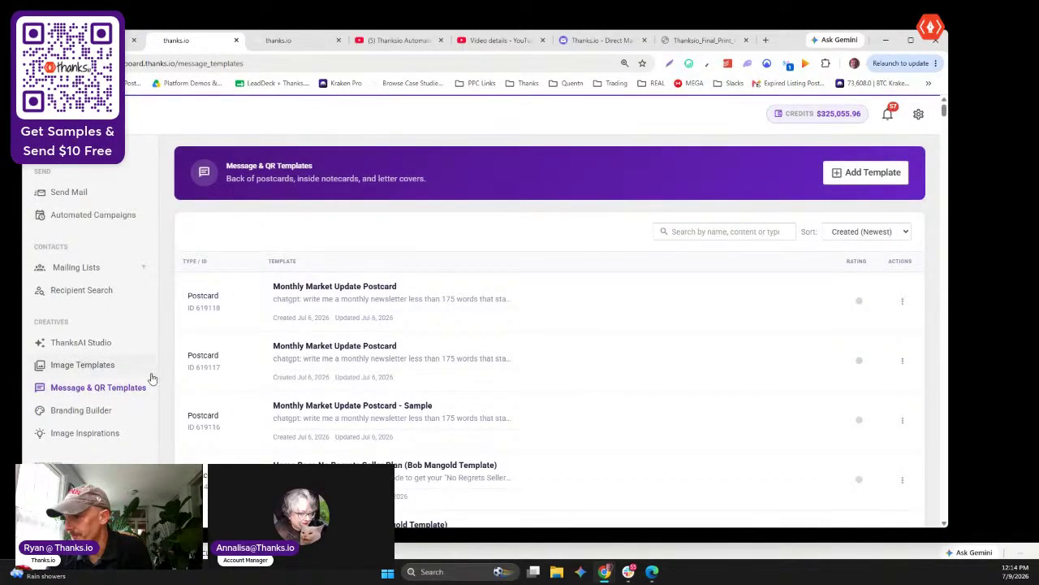
Open the Image Templates page and browse the designs under 4x6 & 6x9 Postcards
left_click(125, 366)
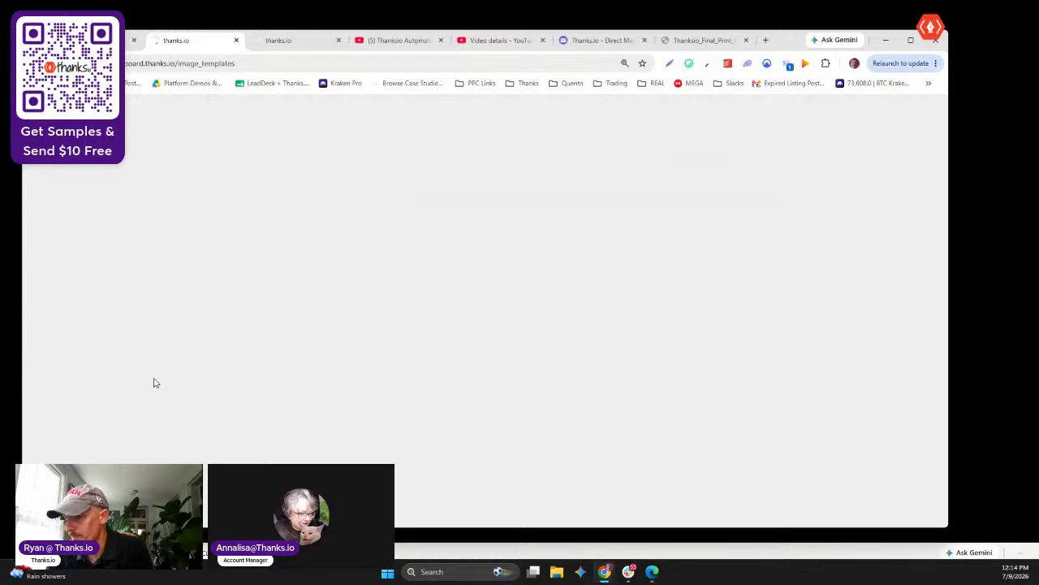
scroll(560, 282, "down", 1)
scroll(560, 282, "down", 1)
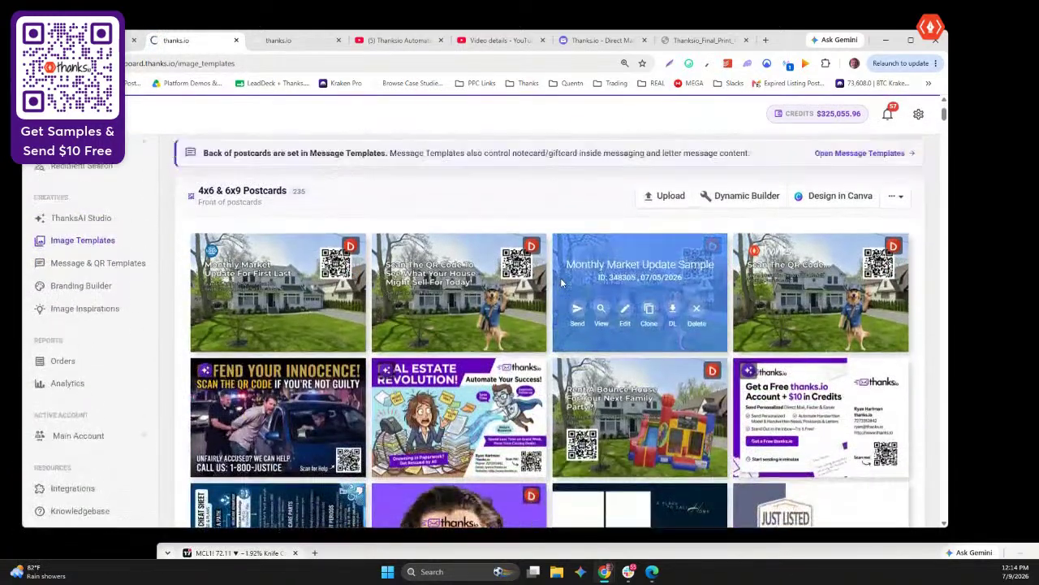
scroll(560, 282, "up", 1)
scroll(561, 282, "down", 1)
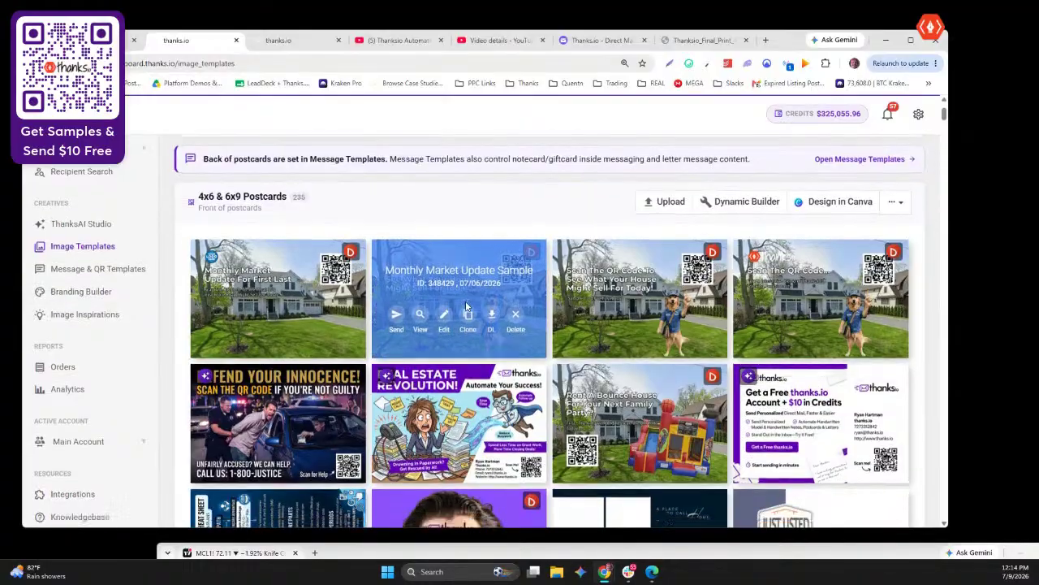
scroll(465, 302, "down", 1)
scroll(467, 306, "up", 2)
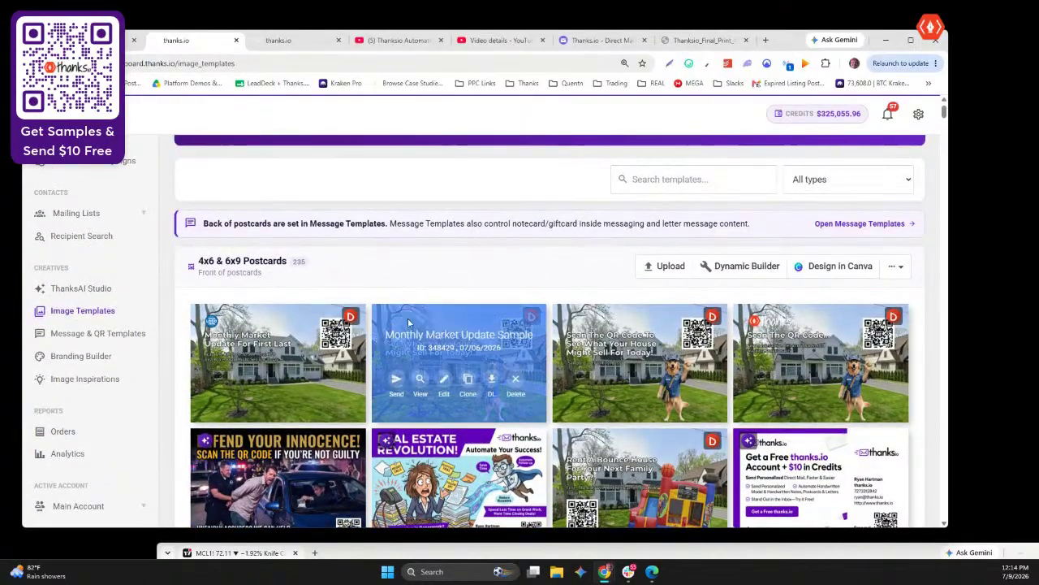
Show the additional postcard creation options and open the Dynamic Builder to view its layout templates and preview area
left_click(894, 266)
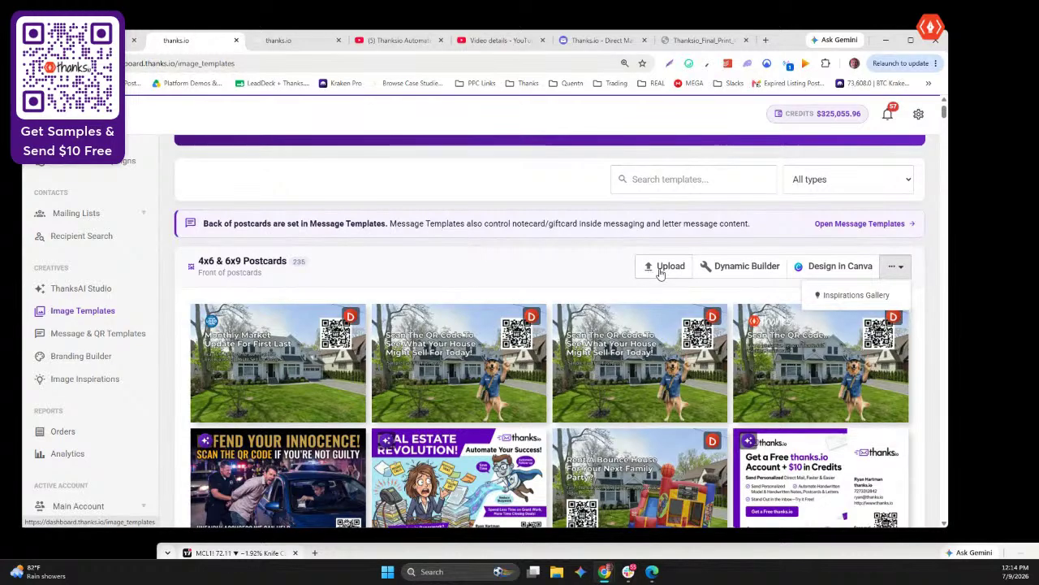
scroll(690, 244, "down", 1)
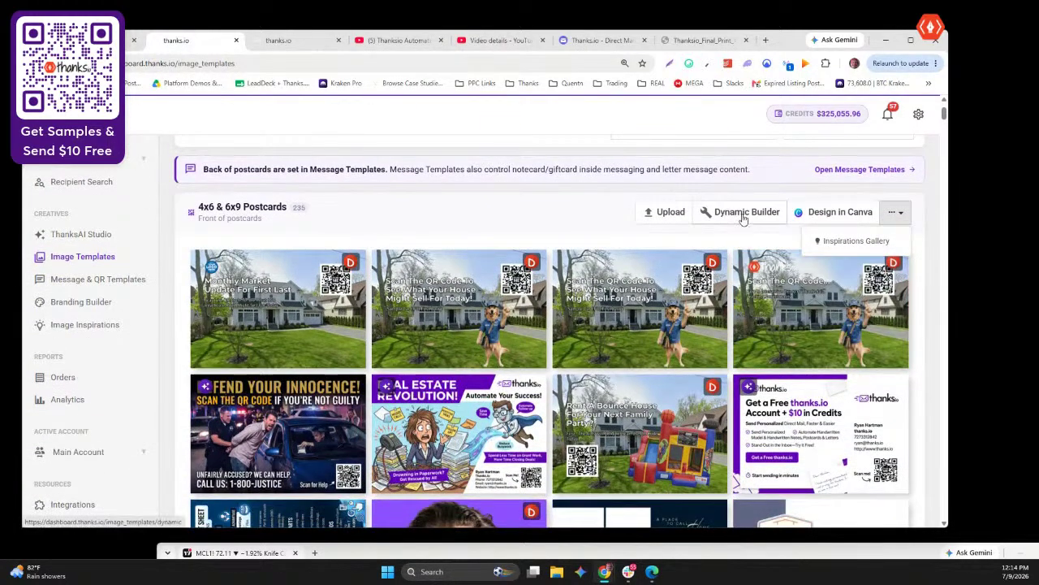
left_click(742, 213)
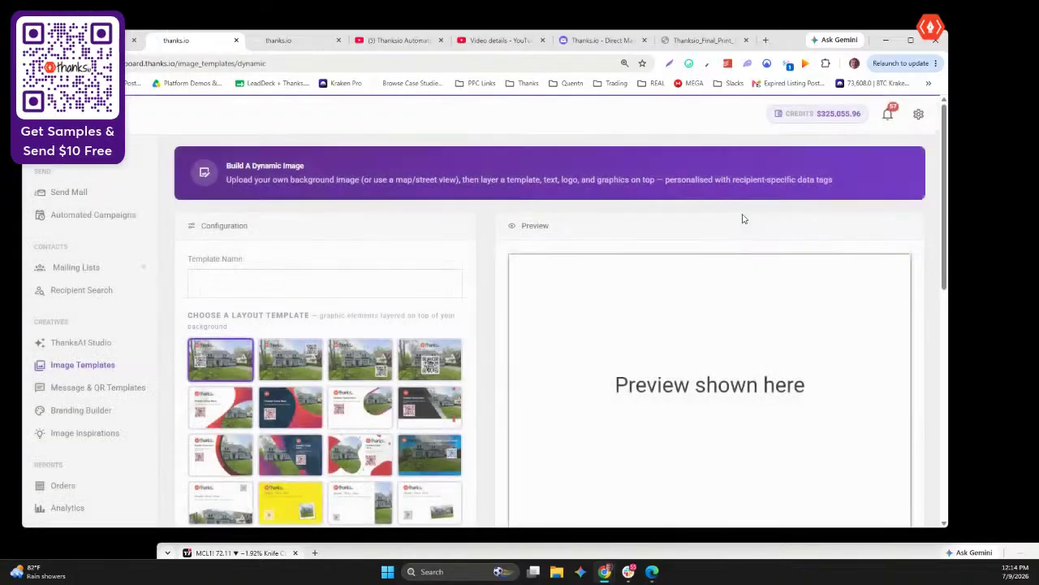
scroll(449, 250, "down", 3)
scroll(449, 250, "up", 4)
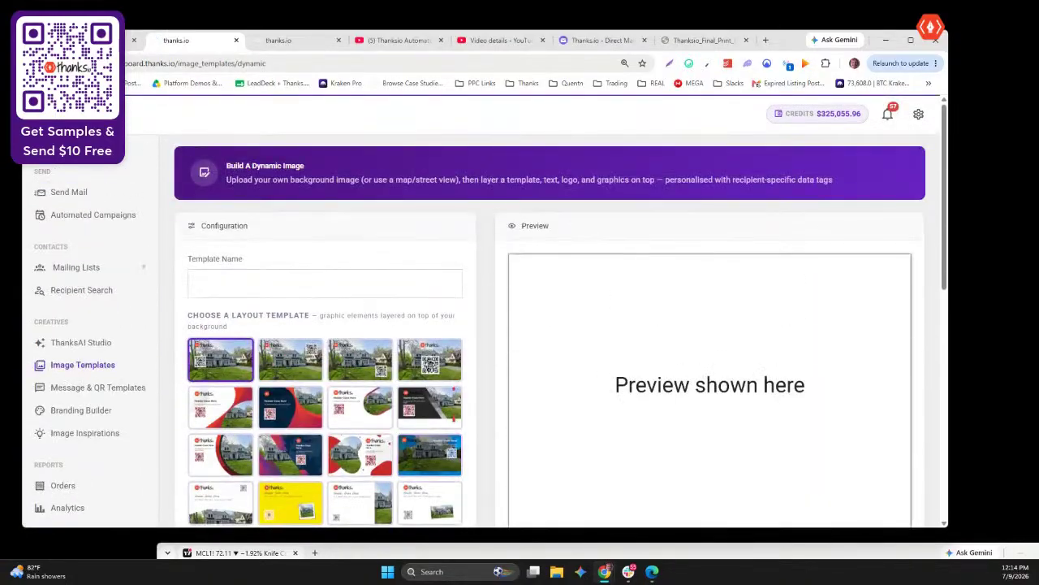
Return to the image templates and open the Monthly Market Update Sample postcard with ID 348429 for editing to review its layout and preview
key("alt+Left")
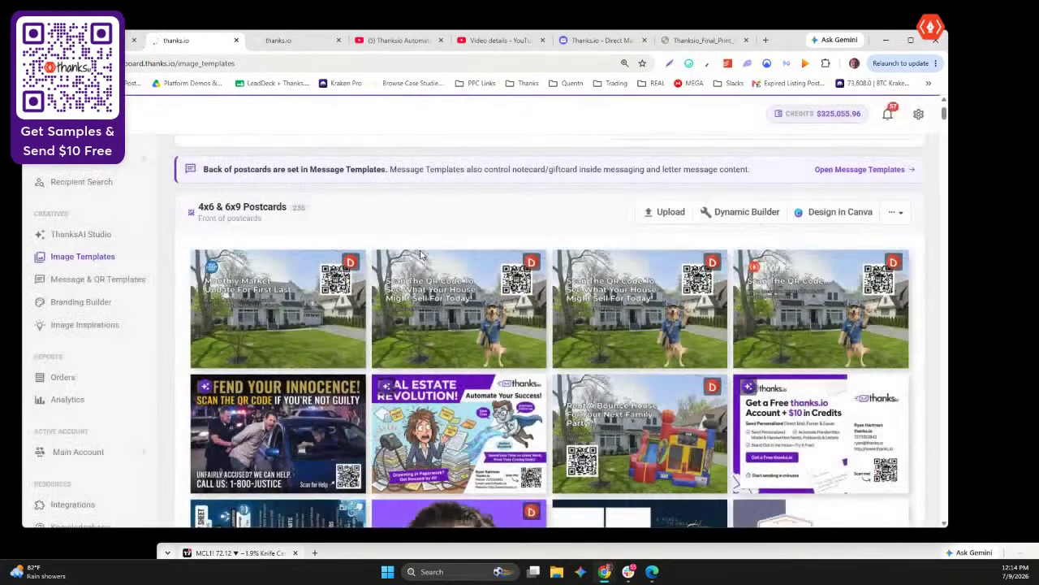
left_click(443, 330)
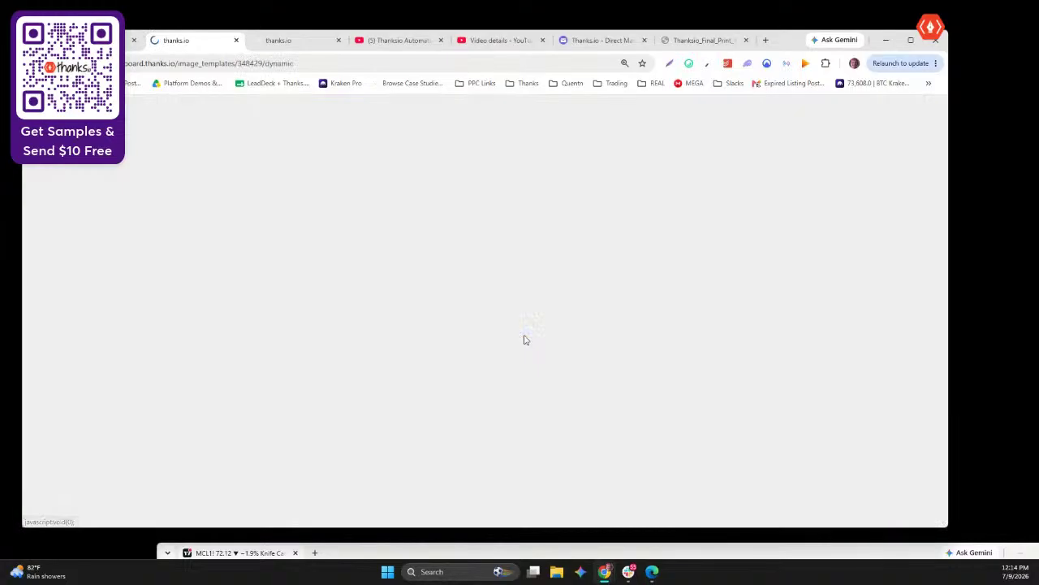
scroll(682, 339, "down", 2)
scroll(445, 302, "up", 2)
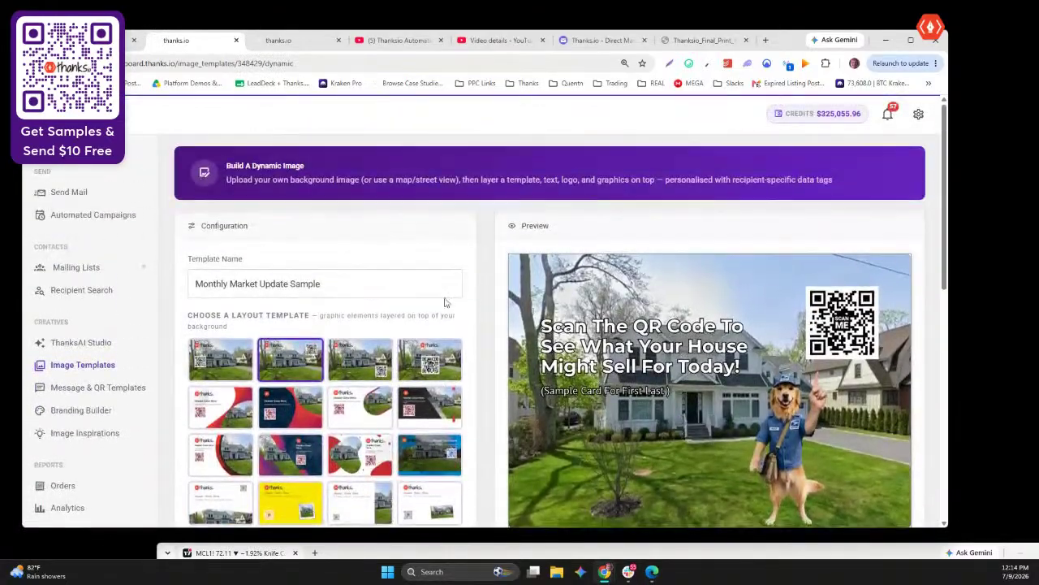
scroll(552, 349, "down", 1)
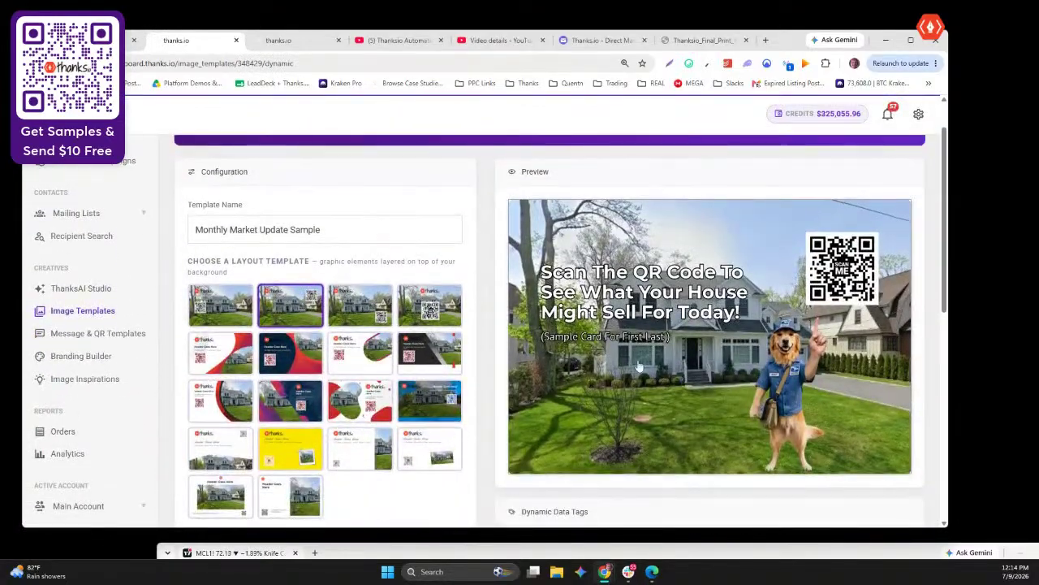
Examine the ~STREET_VIEW~ background image tag and the layout template choices of the Monthly Market Update Sample postcard
scroll(639, 367, "down", 5)
left_click_drag(285, 301, 51, 290)
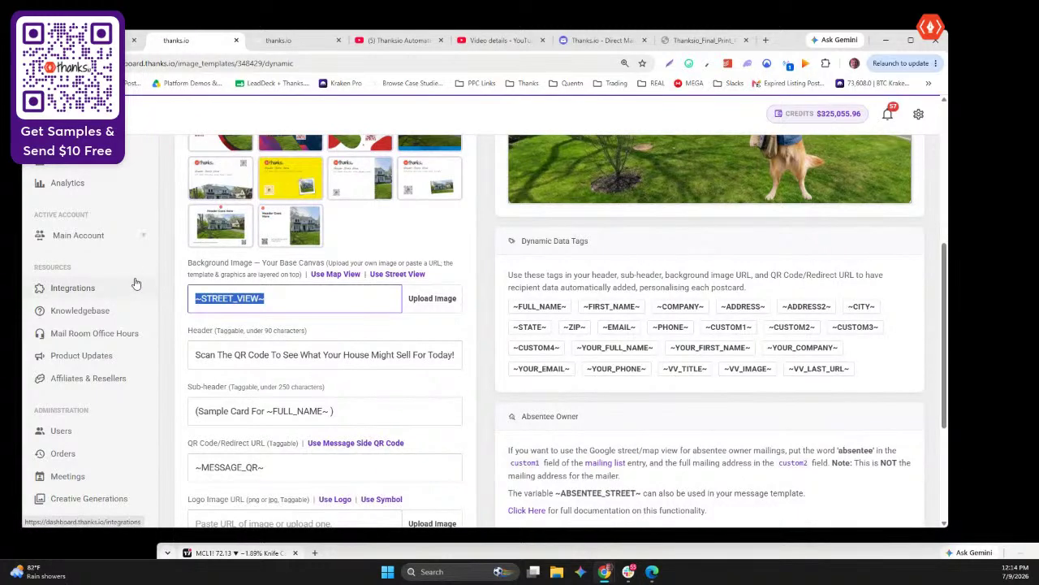
scroll(387, 388, "up", 4)
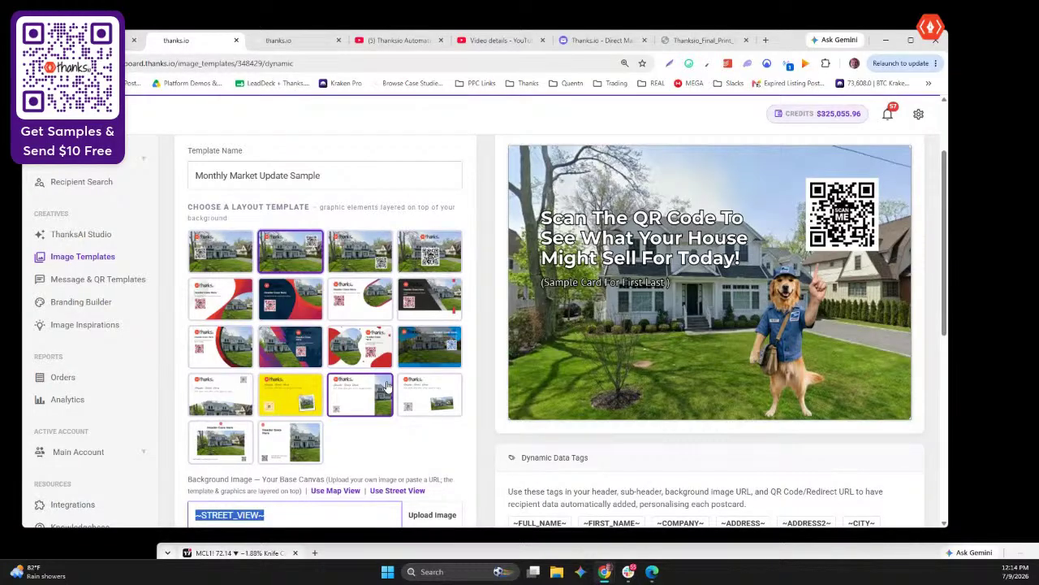
scroll(387, 385, "down", 1)
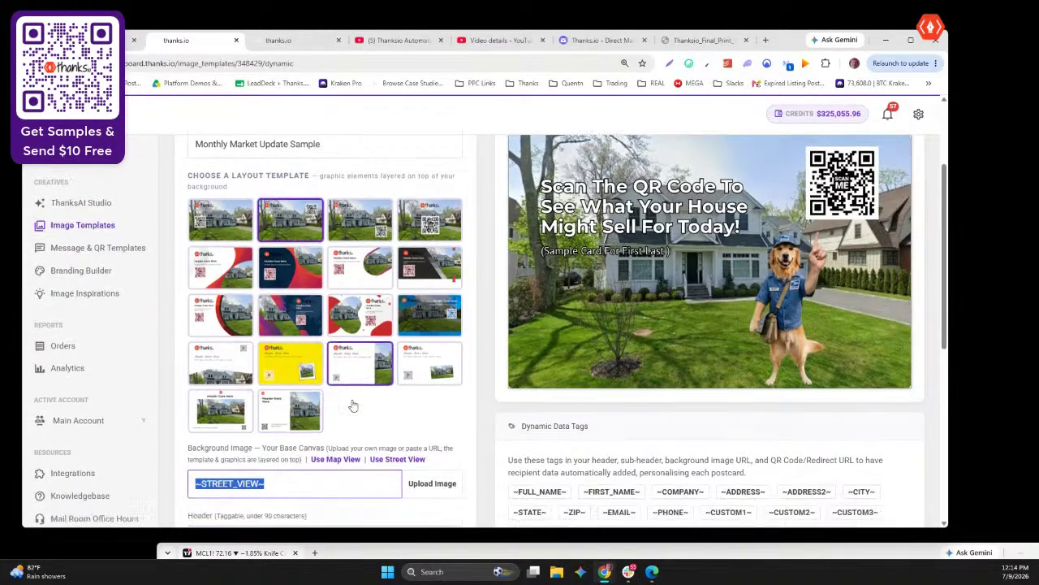
scroll(589, 436, "up", 1)
scroll(589, 436, "up", 2)
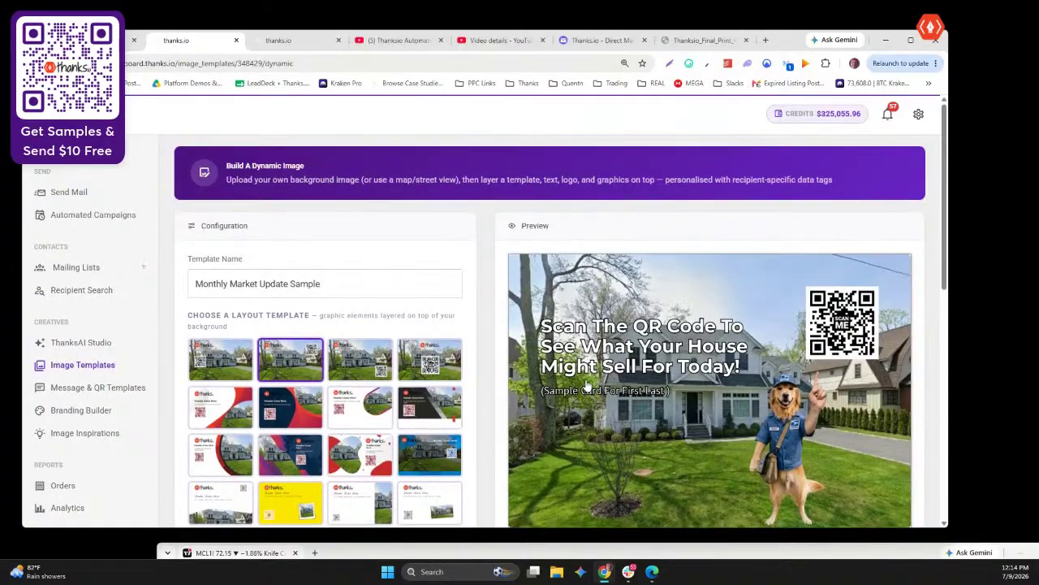
Examine the postcard preview, including its headline, QR code and dog overlay, alongside the configuration fields
scroll(586, 385, "down", 1)
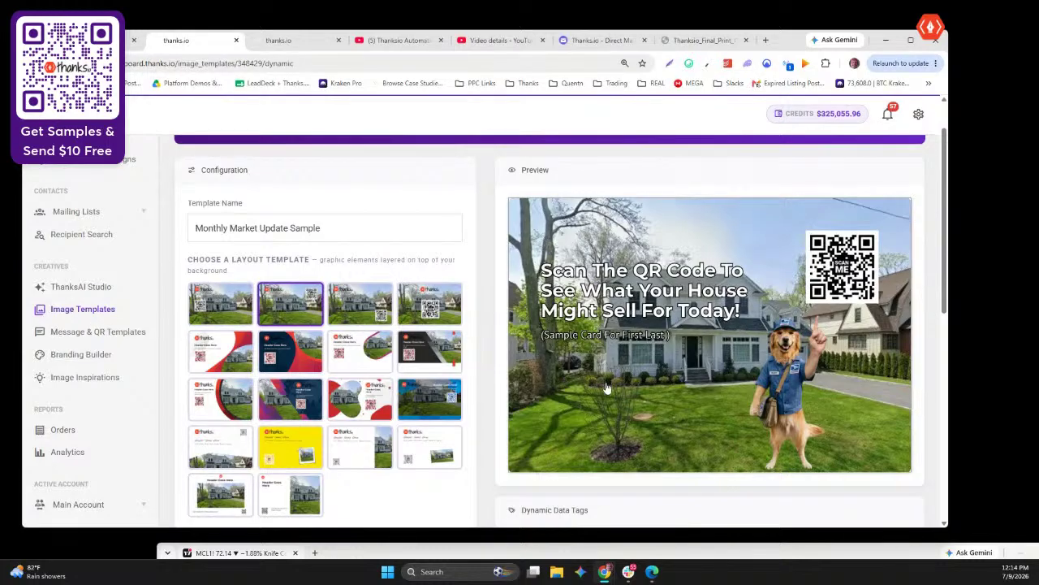
scroll(606, 388, "down", 2)
scroll(606, 388, "up", 2)
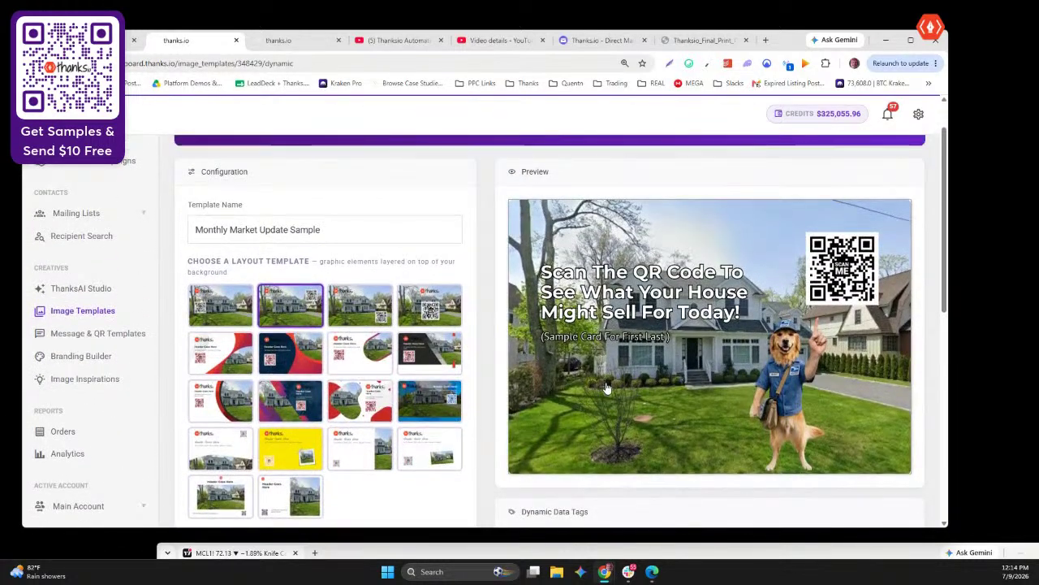
scroll(606, 388, "down", 1)
scroll(606, 387, "up", 1)
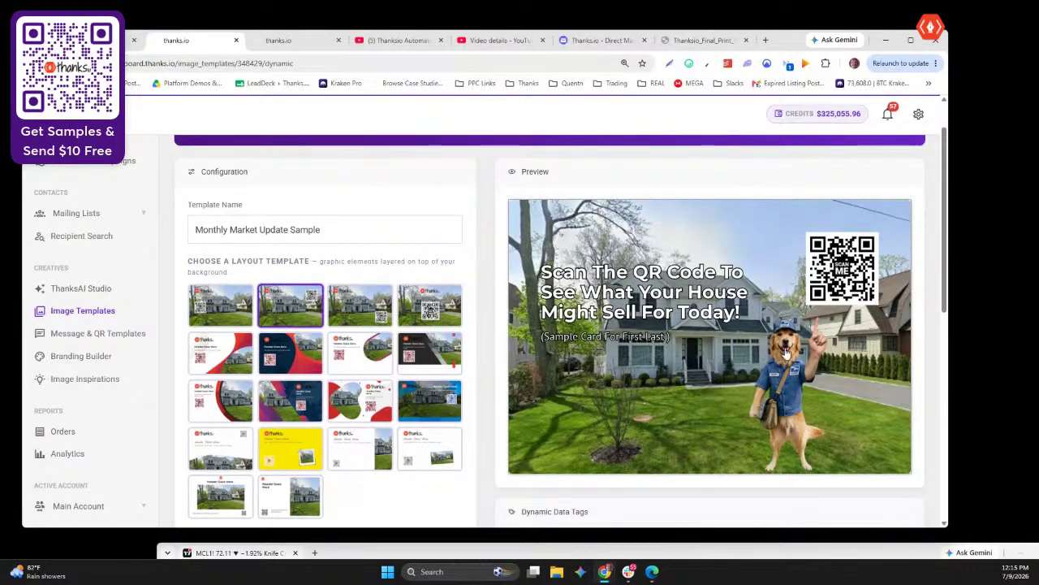
scroll(786, 353, "down", 2)
scroll(786, 353, "up", 2)
scroll(714, 342, "down", 2)
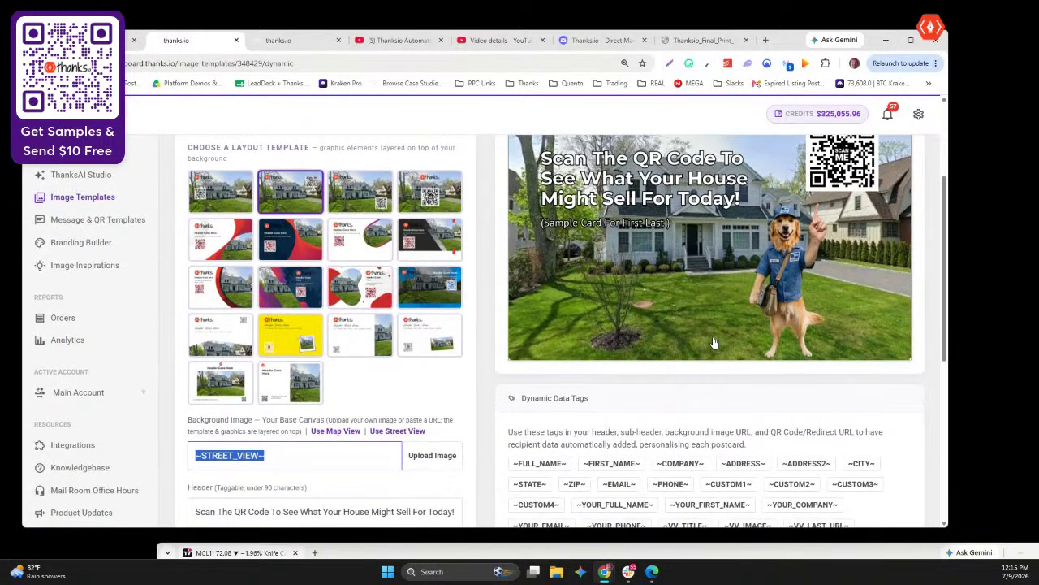
Select the third layout template in the first row for the postcard
scroll(713, 342, "up", 1)
left_click(359, 252)
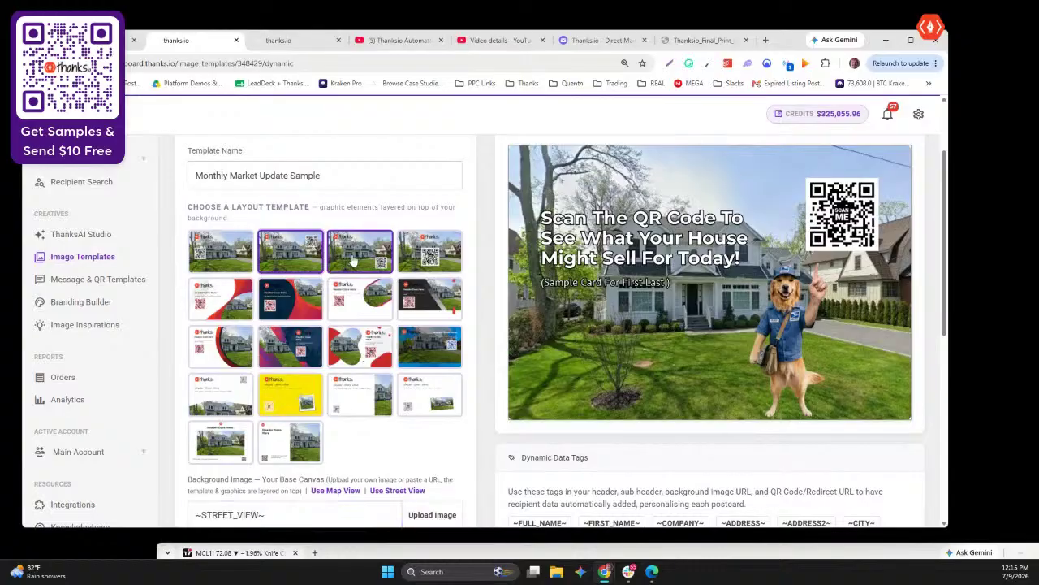
scroll(371, 323, "down", 1)
scroll(361, 346, "up", 1)
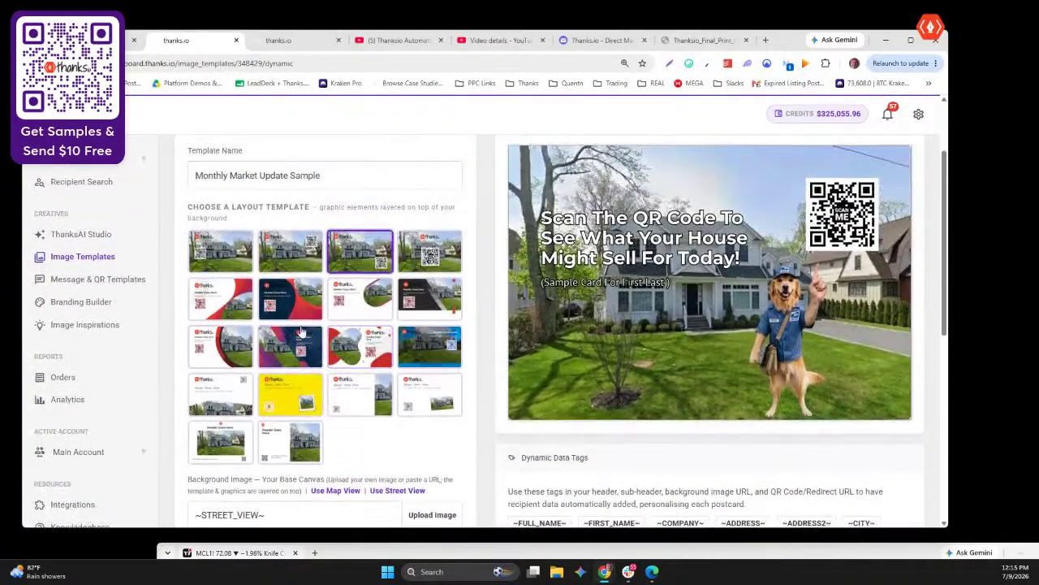
Review the header text, the ~FULL_NAME~ tag in the sub-header and the ~MESSAGE_QR~ redirect tag, comparing them with the preview
scroll(342, 408, "down", 1)
scroll(342, 408, "down", 2)
scroll(342, 407, "up", 2)
scroll(529, 325, "down", 2)
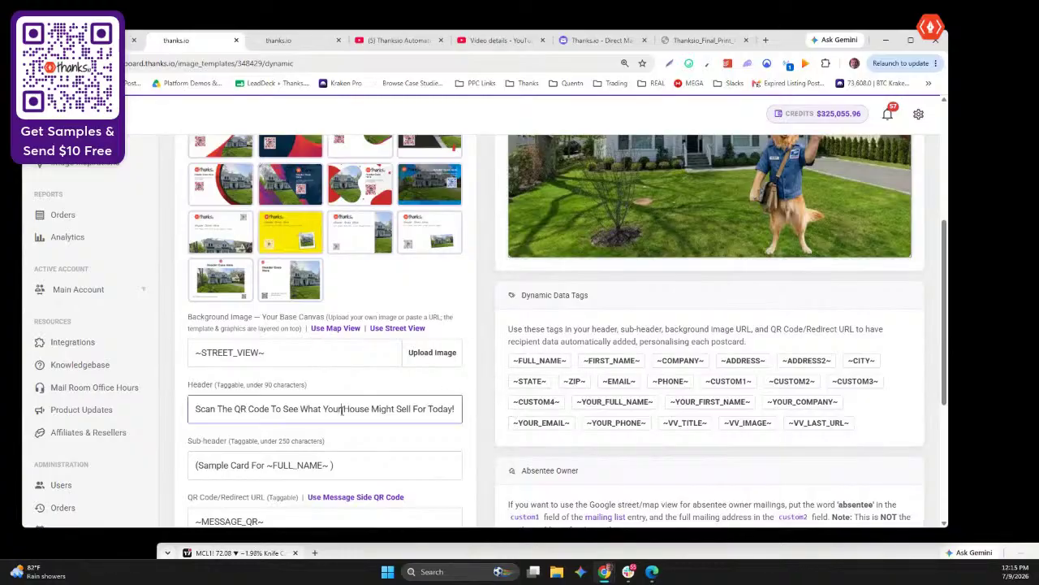
left_click_drag(339, 409, 483, 414)
left_click(311, 409)
left_click_drag(328, 464, 277, 465)
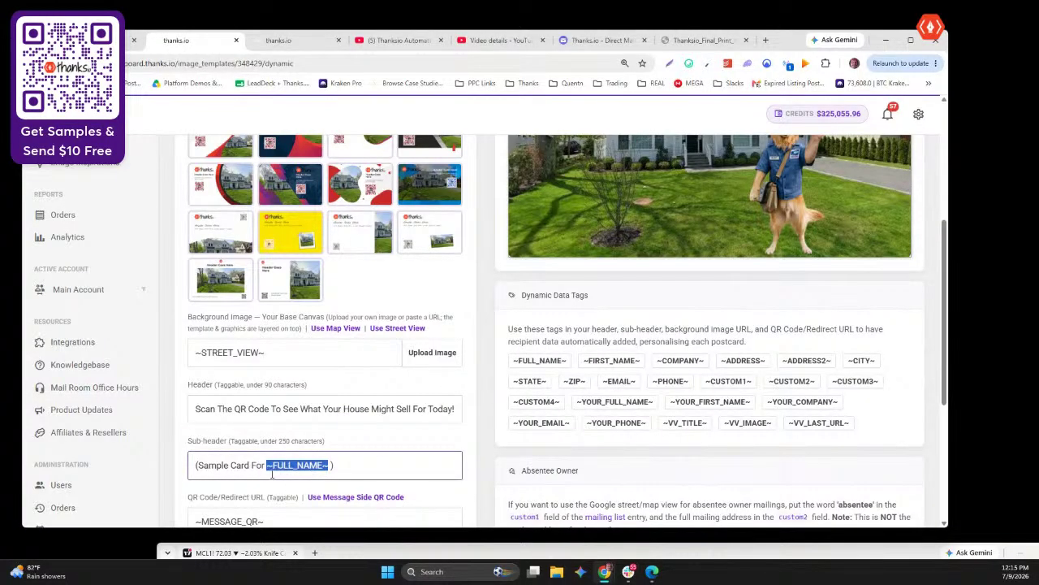
scroll(292, 471, "down", 2)
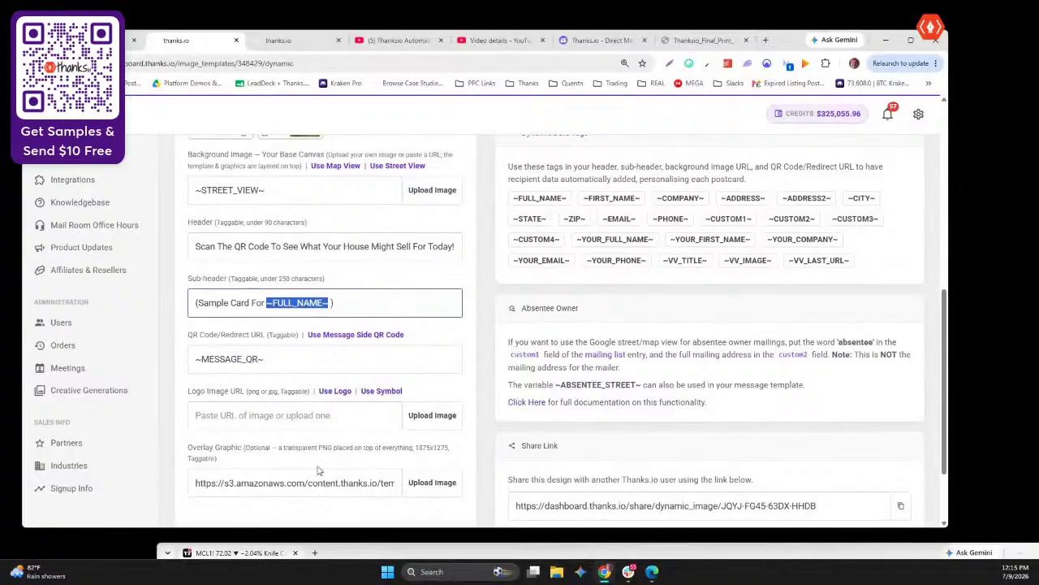
scroll(318, 471, "up", 2)
left_click_drag(271, 466, 195, 466)
scroll(672, 446, "up", 8)
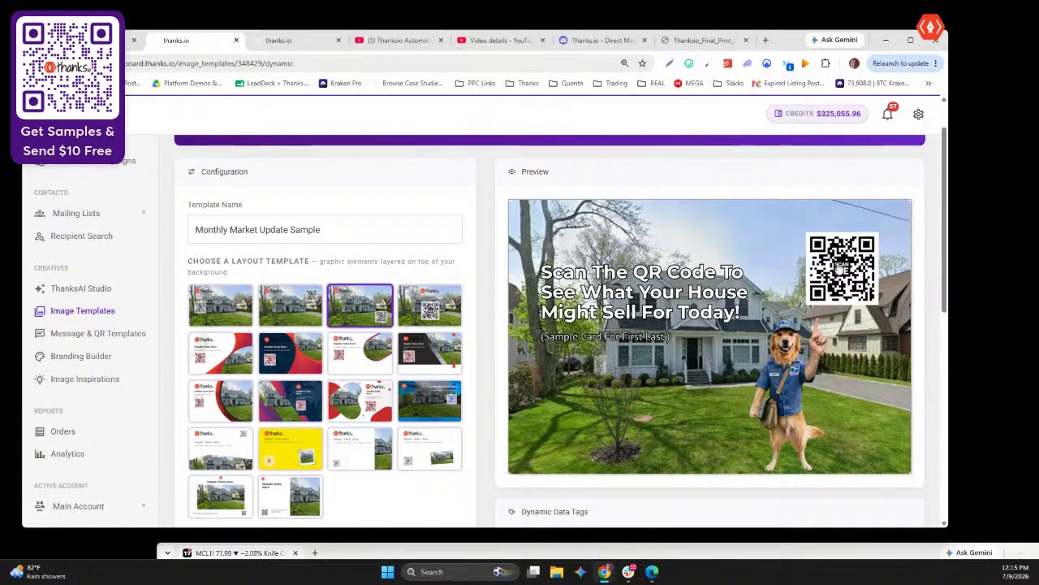
Examine the Dynamic Data Tags available for personalising the postcard and compare them with the preview
scroll(852, 278, "down", 5)
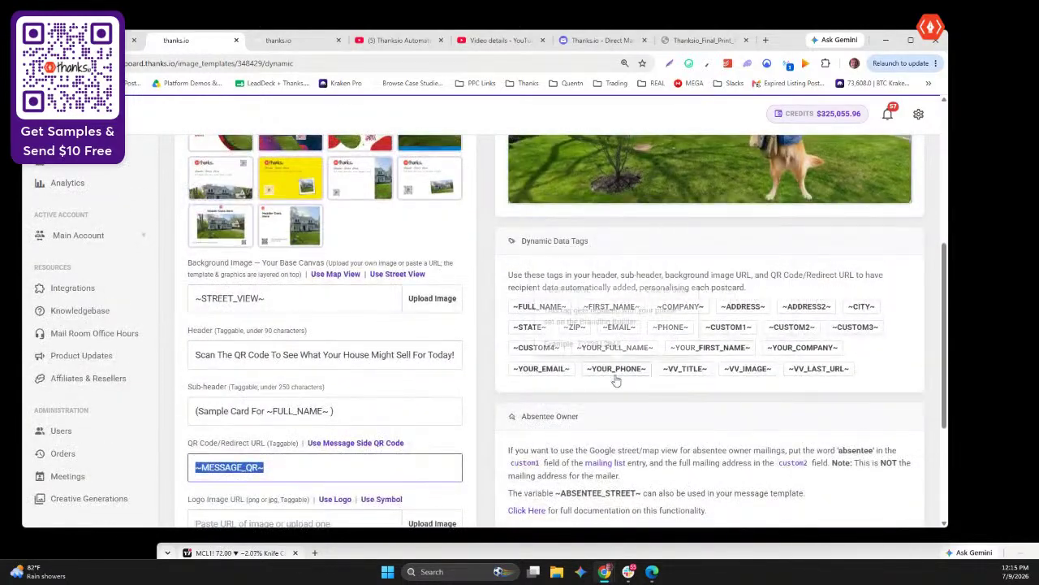
scroll(731, 296, "up", 3)
scroll(715, 292, "down", 1)
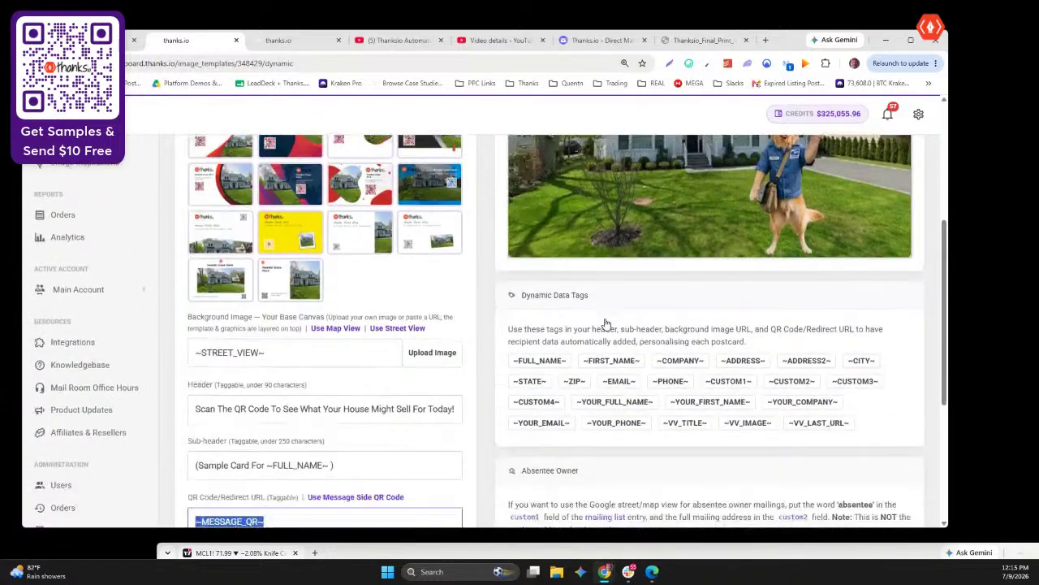
scroll(706, 290, "up", 2)
scroll(783, 288, "up", 3)
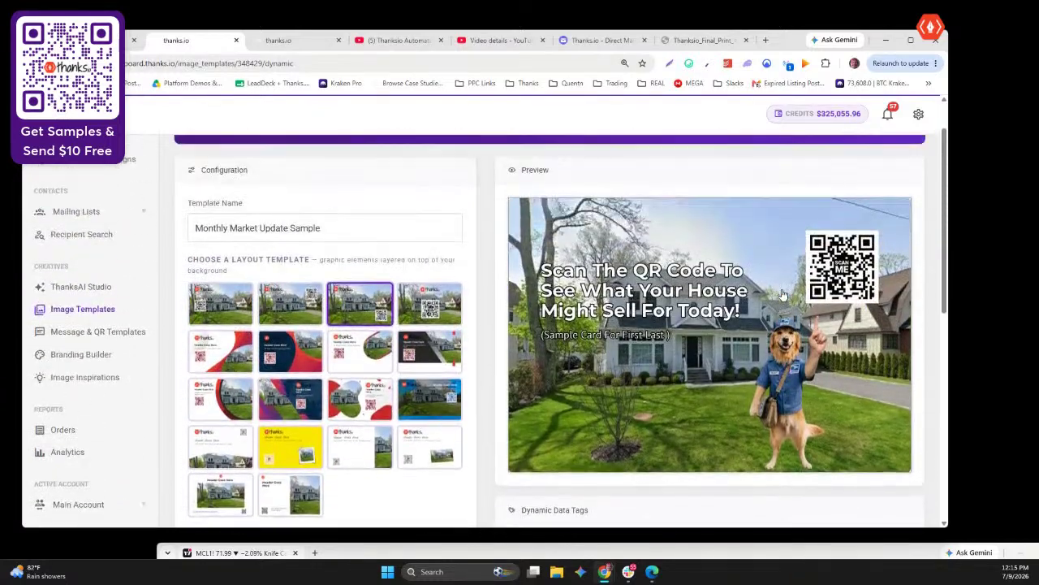
Review the Overlay Graphic image URL and its transparent PNG size note of 1875x1275
scroll(783, 295, "down", 5)
scroll(784, 295, "down", 3)
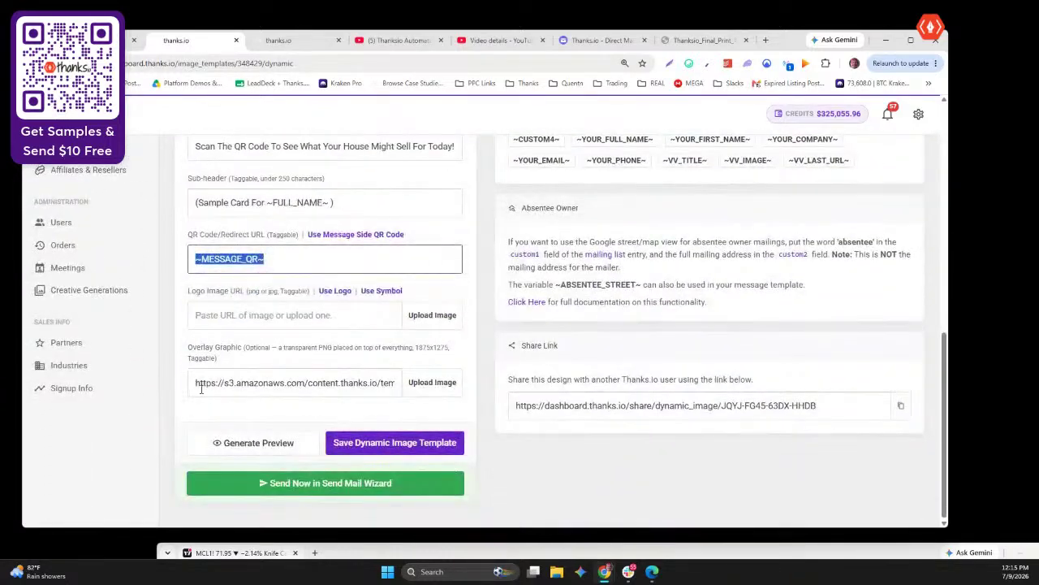
left_click_drag(200, 389, 512, 393)
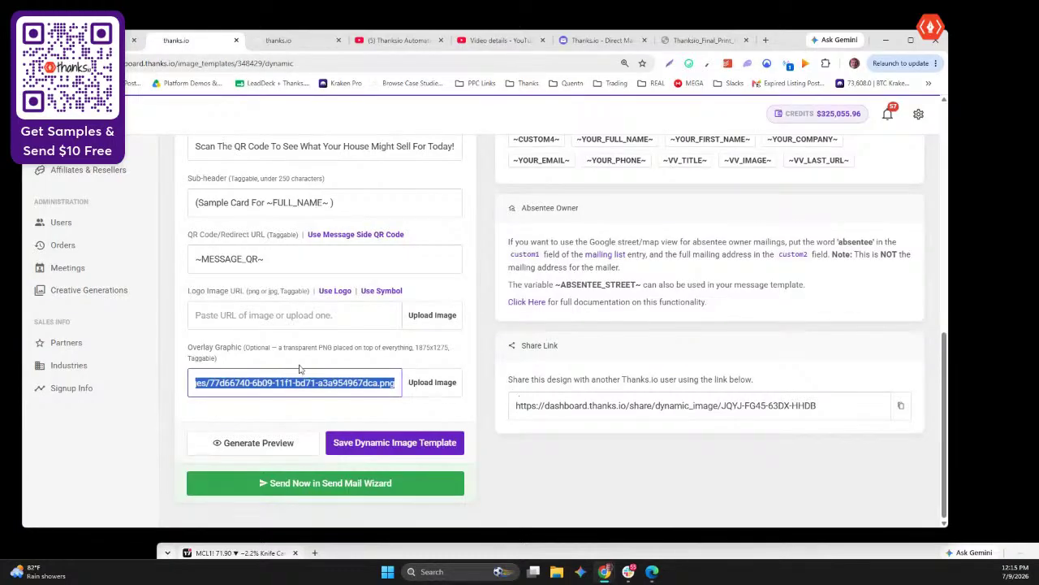
left_click_drag(280, 350, 422, 351)
left_click(422, 352)
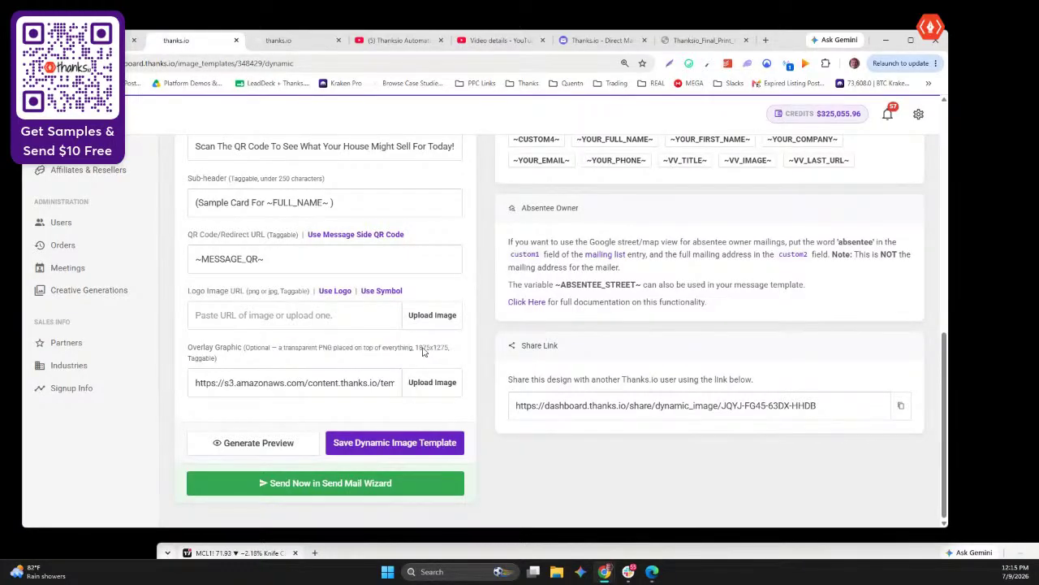
left_click_drag(228, 371, 396, 347)
left_click(357, 357)
Look over the recipient and sender data tags again, including the ~EMAIL~ tag's description, and return to the postcard preview
scroll(712, 363, "up", 1)
scroll(713, 363, "up", 5)
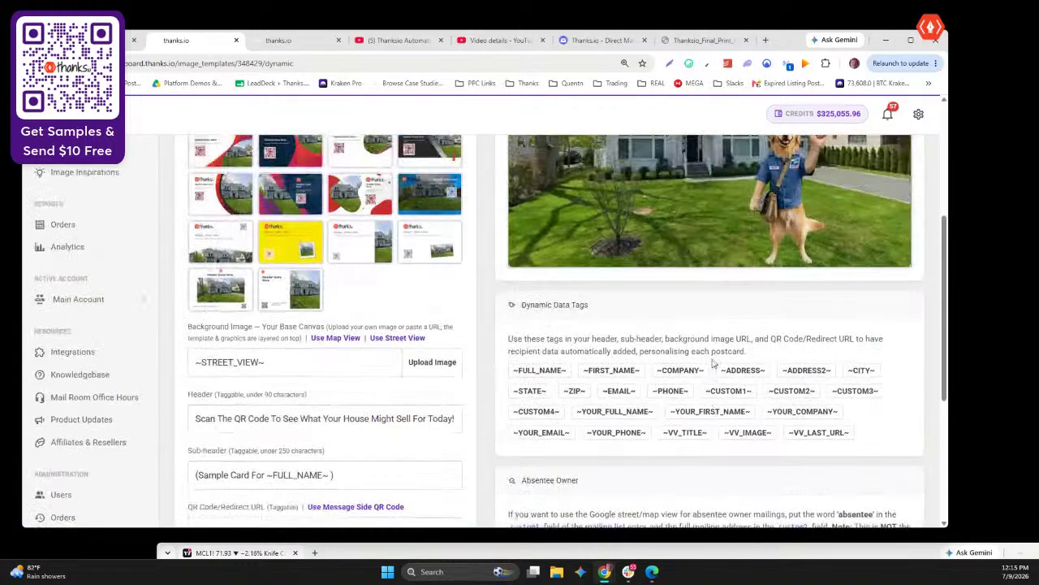
scroll(713, 363, "down", 2)
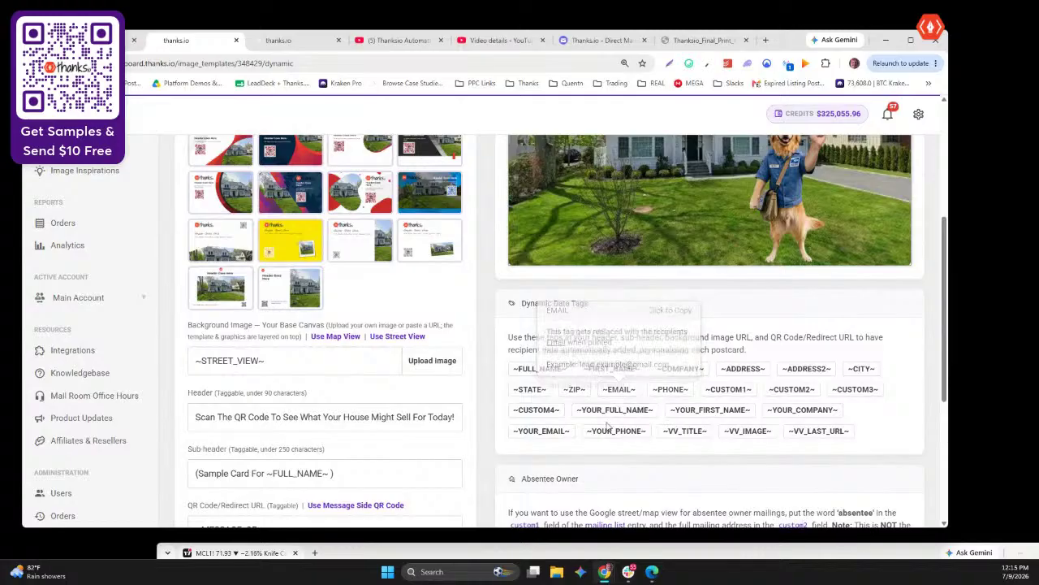
scroll(610, 431, "down", 3)
scroll(610, 431, "up", 3)
scroll(610, 431, "up", 3)
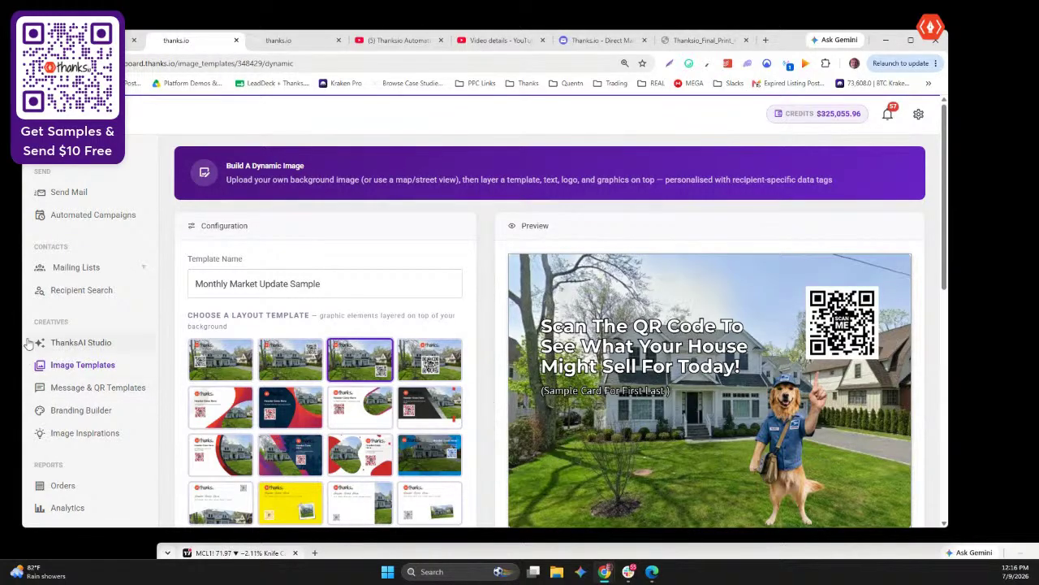
Try to open ThanksAI Studio, stay on the unsaved template instead, and switch to the thanks.io dashboard tab
left_click(101, 344)
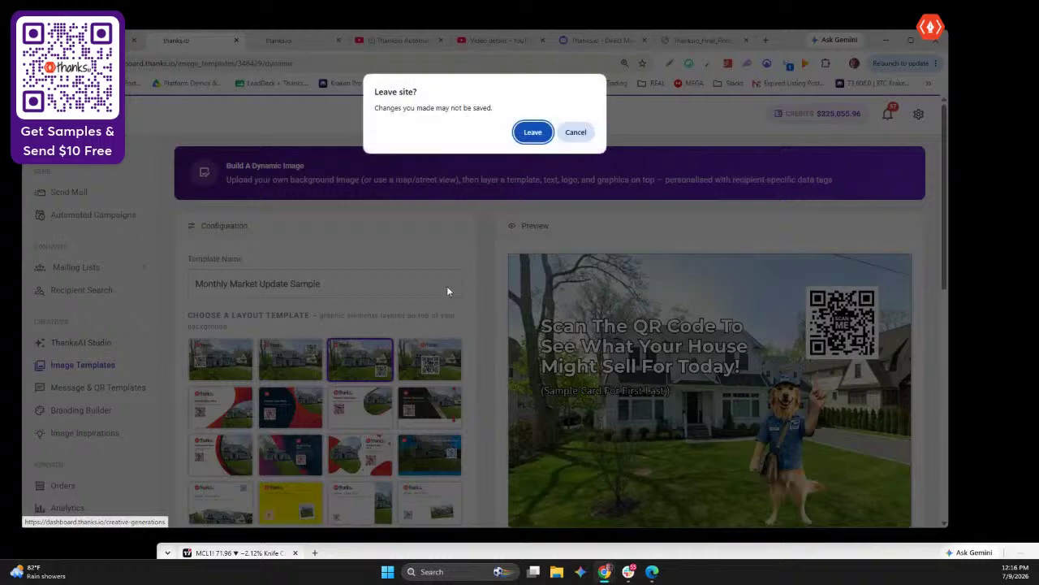
left_click(571, 134)
left_click(291, 42)
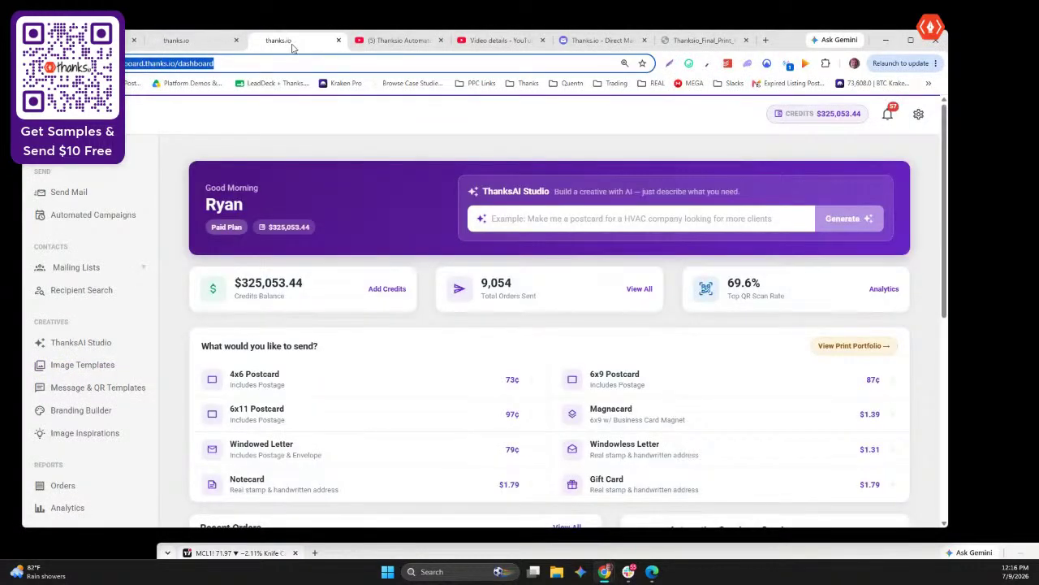
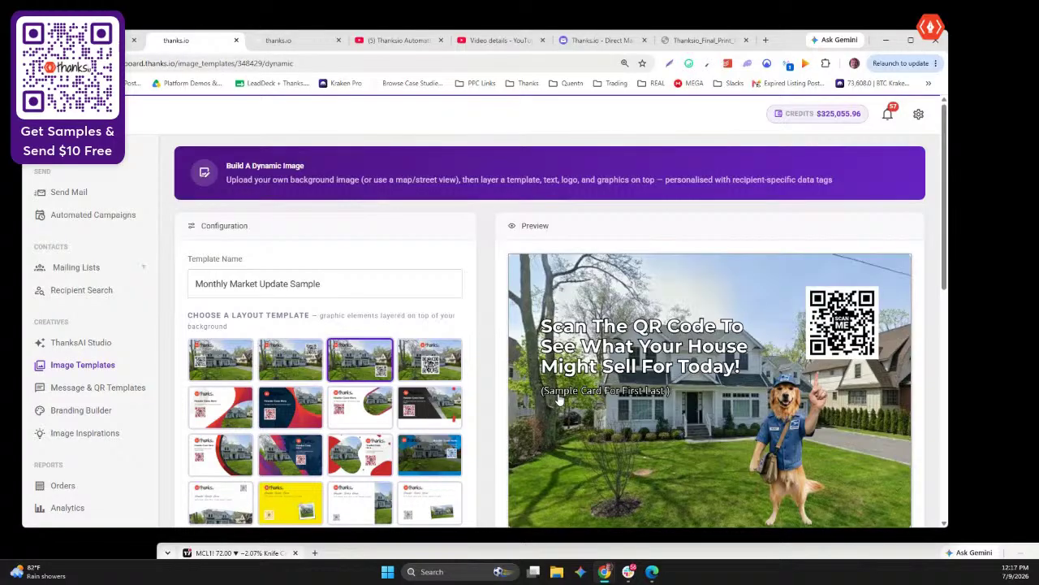
Leave the dynamic image editor without saving and return to the Image Templates page
scroll(609, 397, "down", 4)
scroll(690, 382, "up", 4)
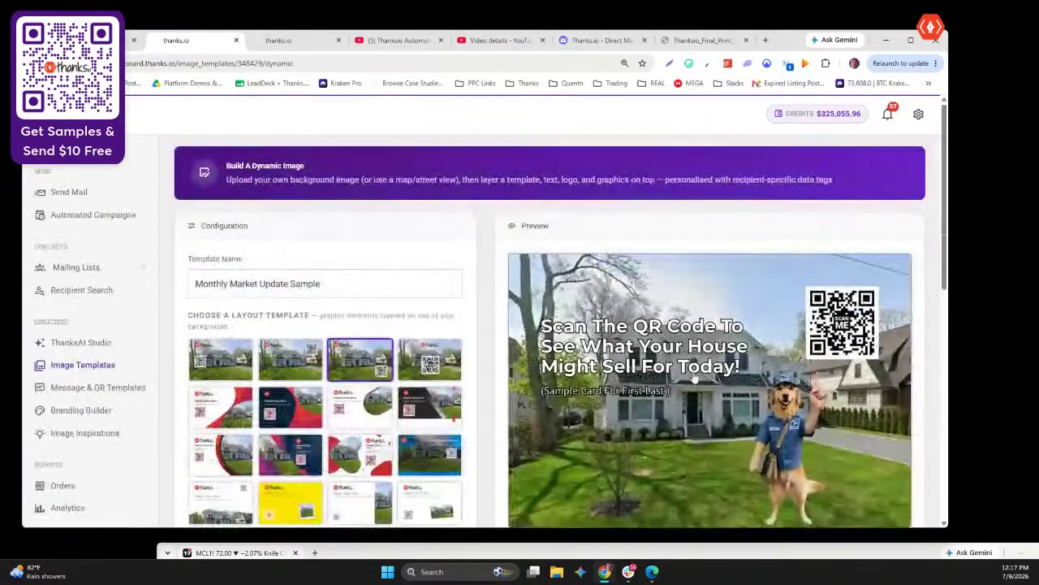
scroll(694, 378, "down", 7)
scroll(130, 301, "up", 3)
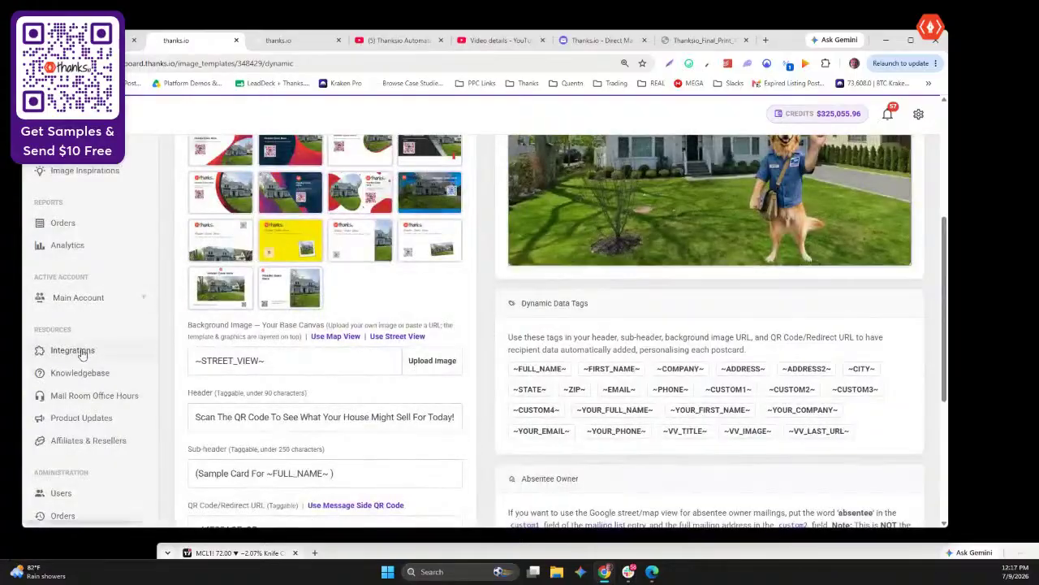
scroll(81, 354, "up", 3)
left_click(62, 265)
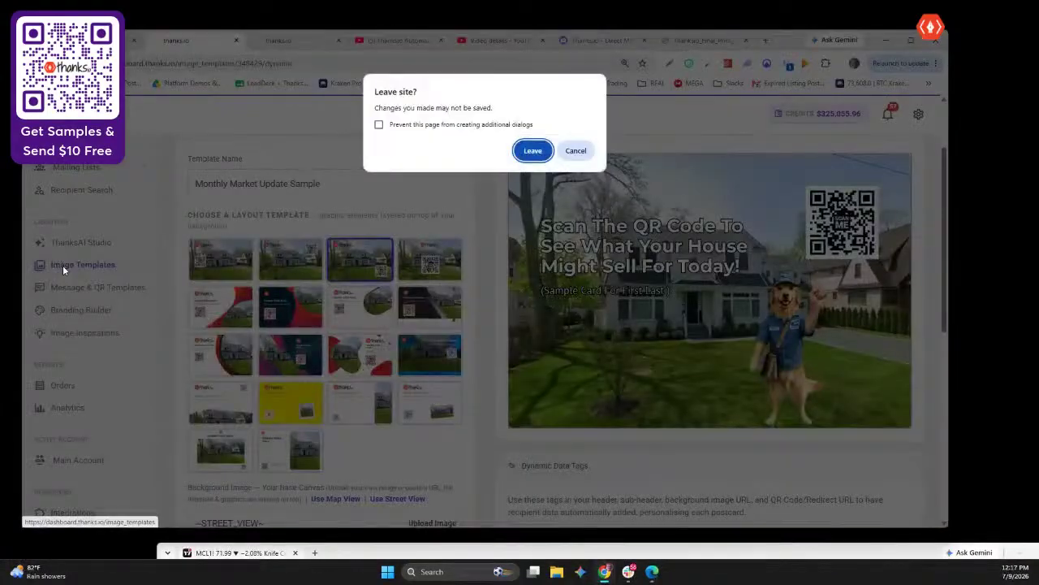
left_click(543, 151)
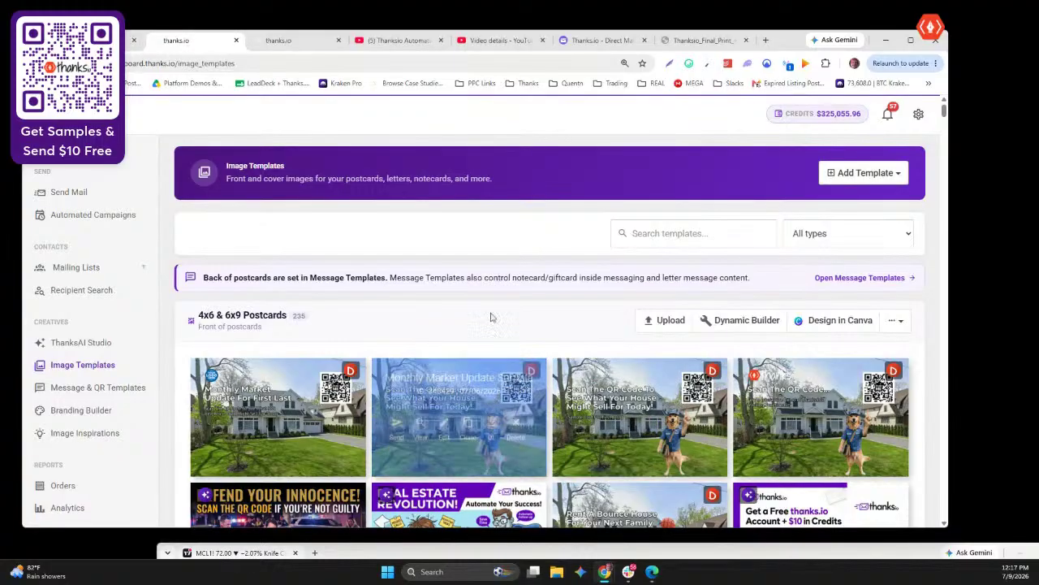
Start a new 4x6 & 6x9 postcard design in Canva, accepting the front-only note and allowing thanks.io access to the Canva account
left_click(828, 320)
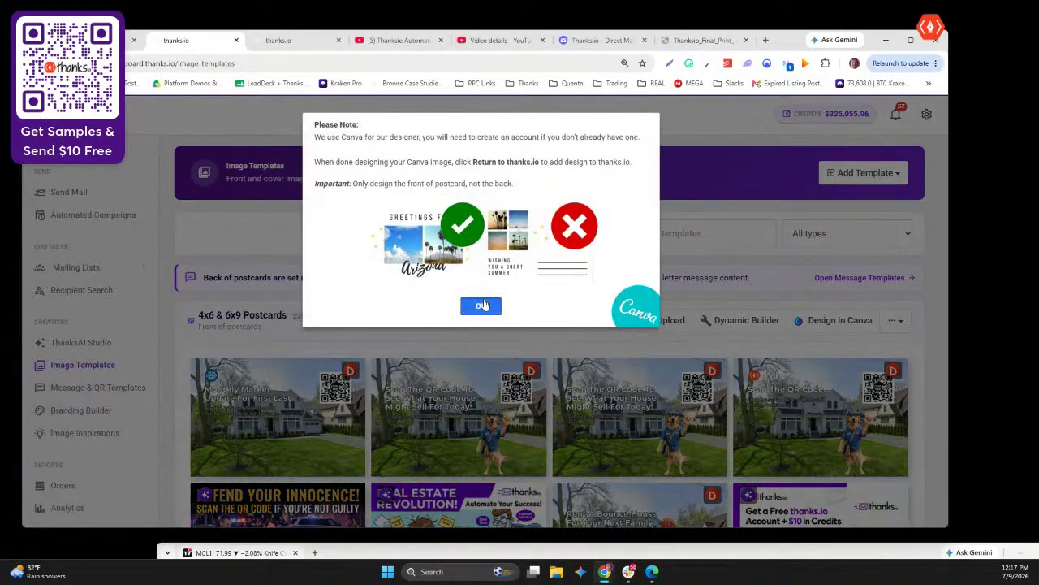
left_click(483, 306)
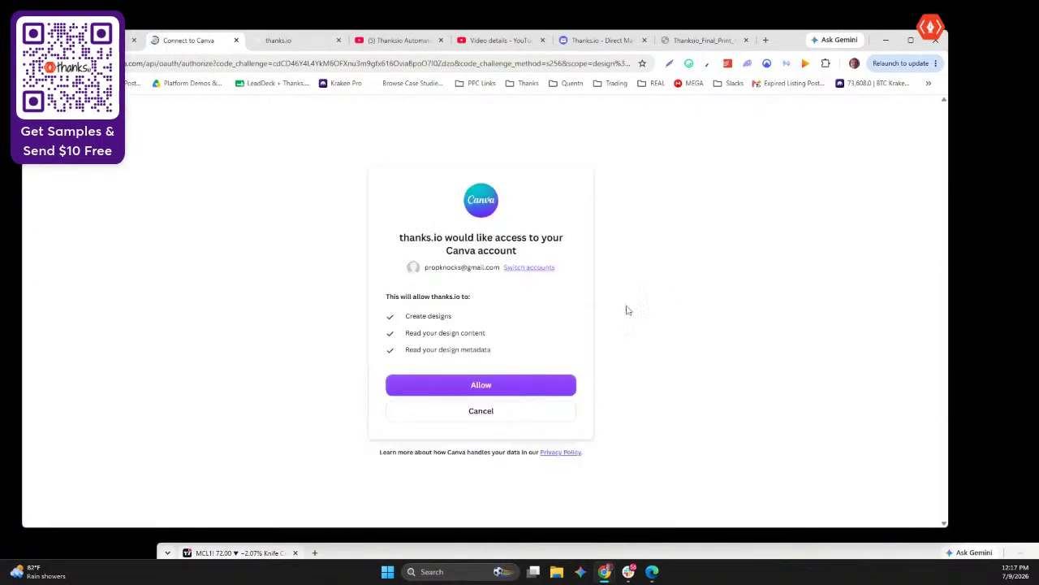
left_click(497, 385)
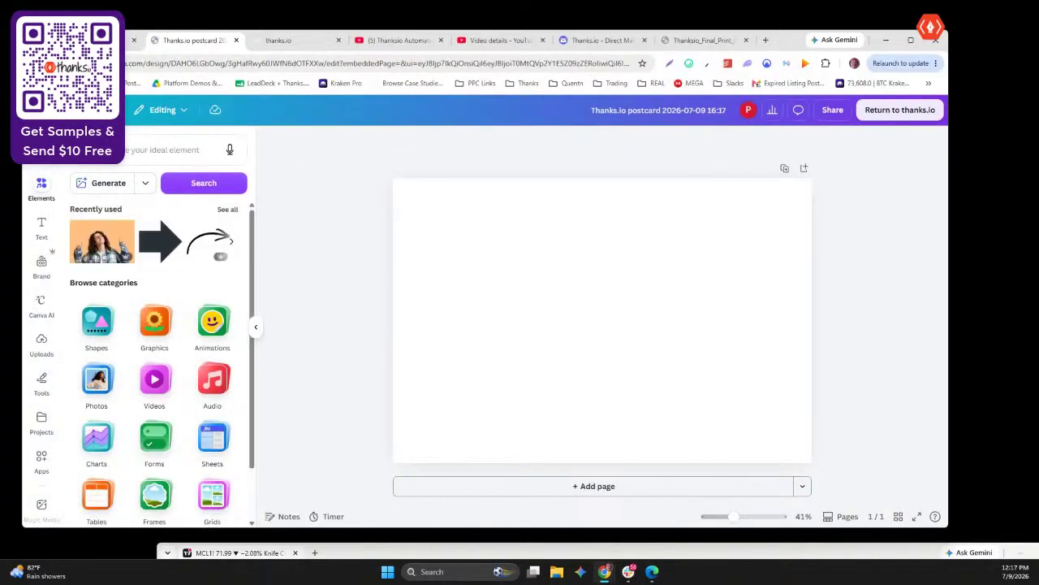
Search the Canva elements for "dashed line"
left_click(111, 162)
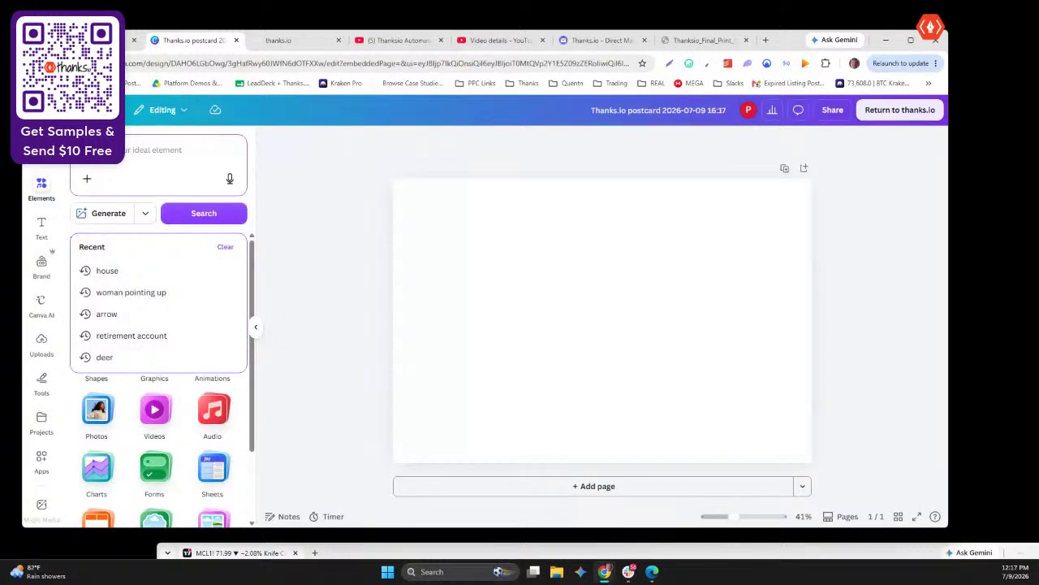
type("dashed line")
key("Return")
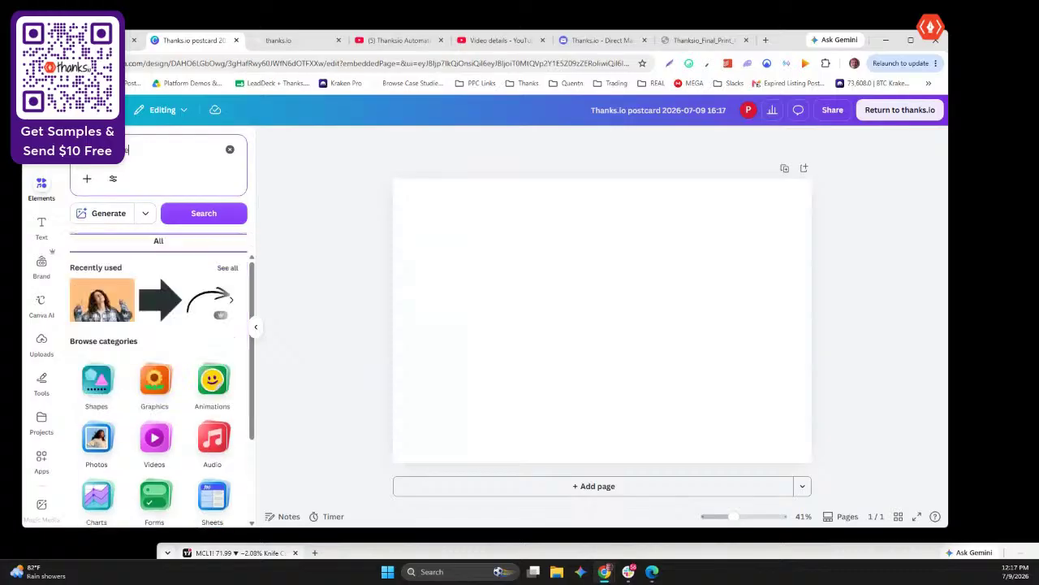
Find the "LIFE INSURANCE" clipboard photo in Canva's elements, add it to the postcard, and enlarge it to cover most of the page
left_click(181, 217)
scroll(250, 308, "down", 2)
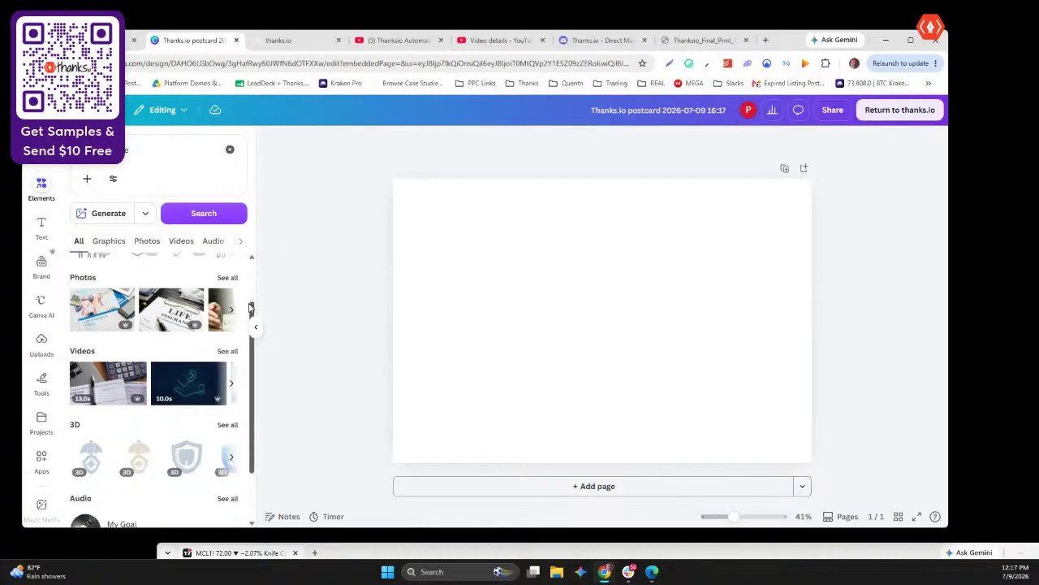
scroll(250, 309, "down", 1)
scroll(165, 311, "up", 2)
left_click(168, 358)
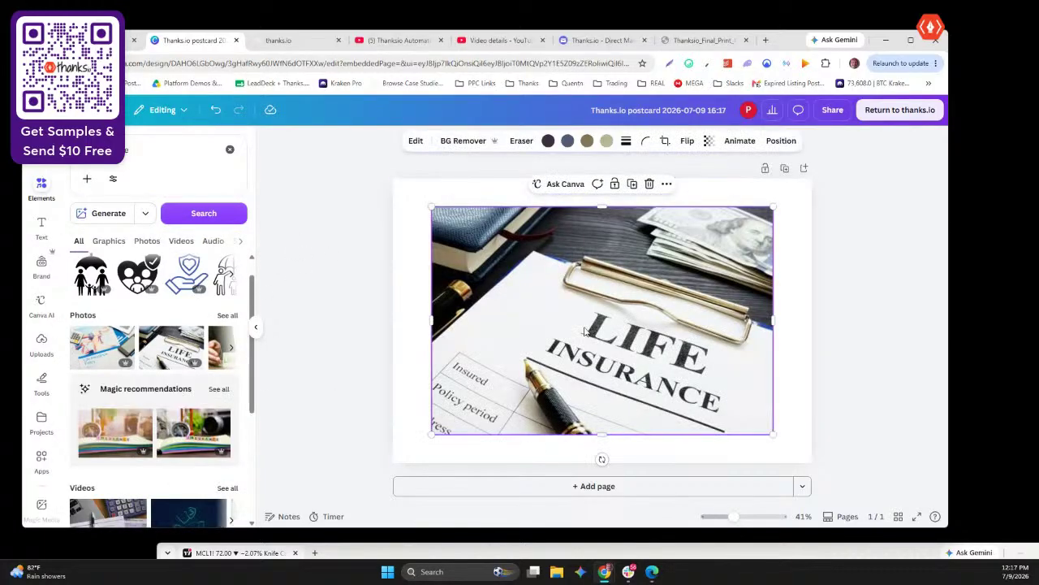
left_click_drag(432, 212, 382, 177)
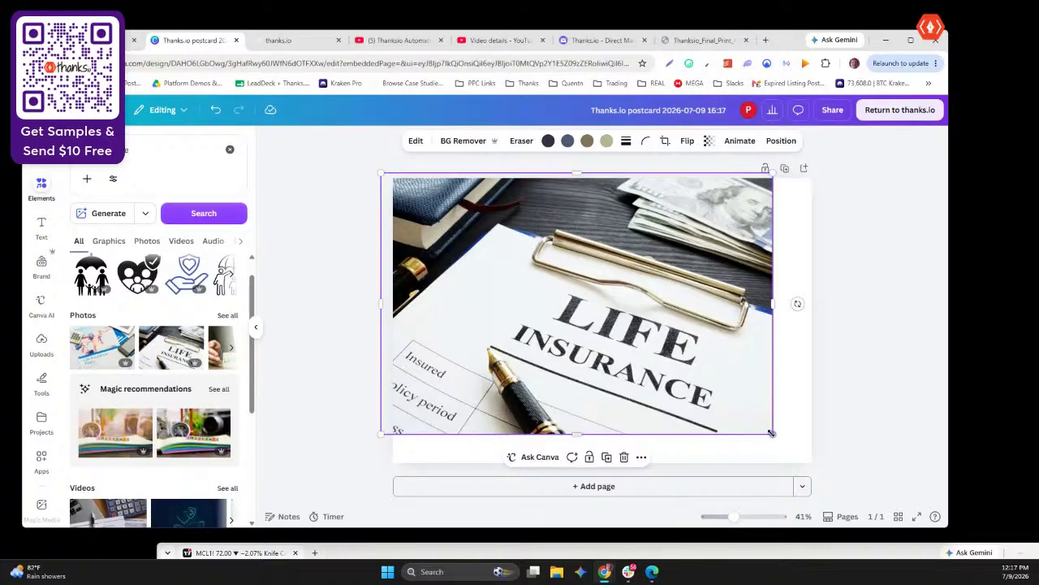
left_click_drag(773, 434, 799, 453)
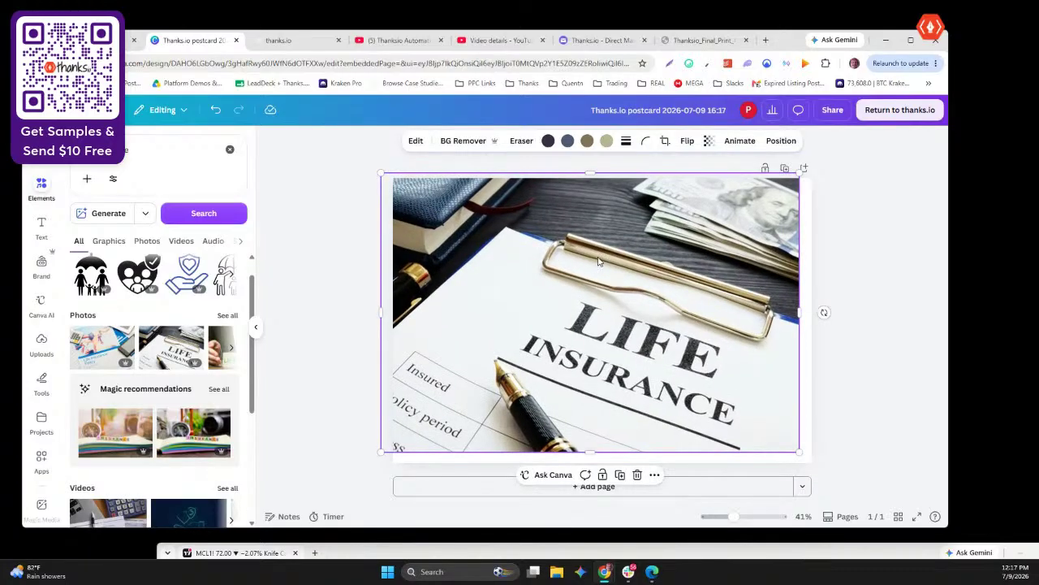
Return the Canva design to thanks.io and close the preview of the imported postcard template
left_click(900, 110)
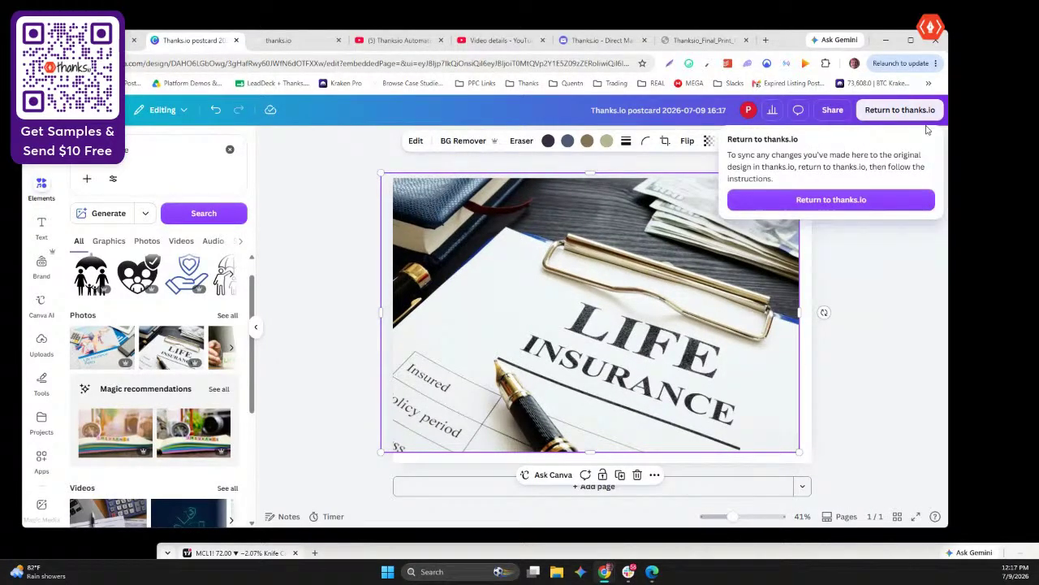
left_click(835, 200)
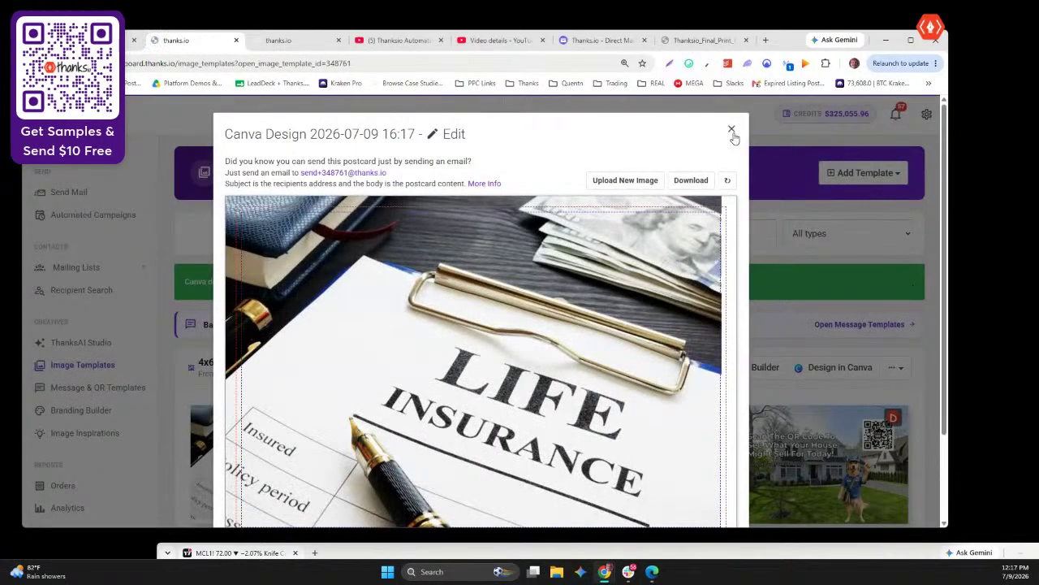
left_click(732, 132)
Open the Monthly Market Update Sample postcard template for editing and review its layout templates, text fields and preview
scroll(569, 227, "down", 2)
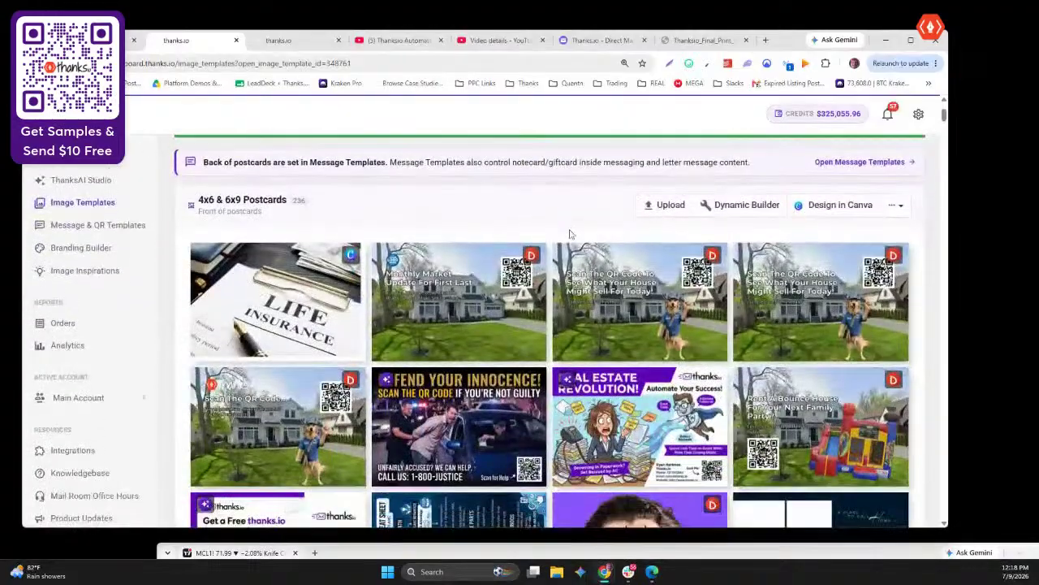
mouse_move(623, 327)
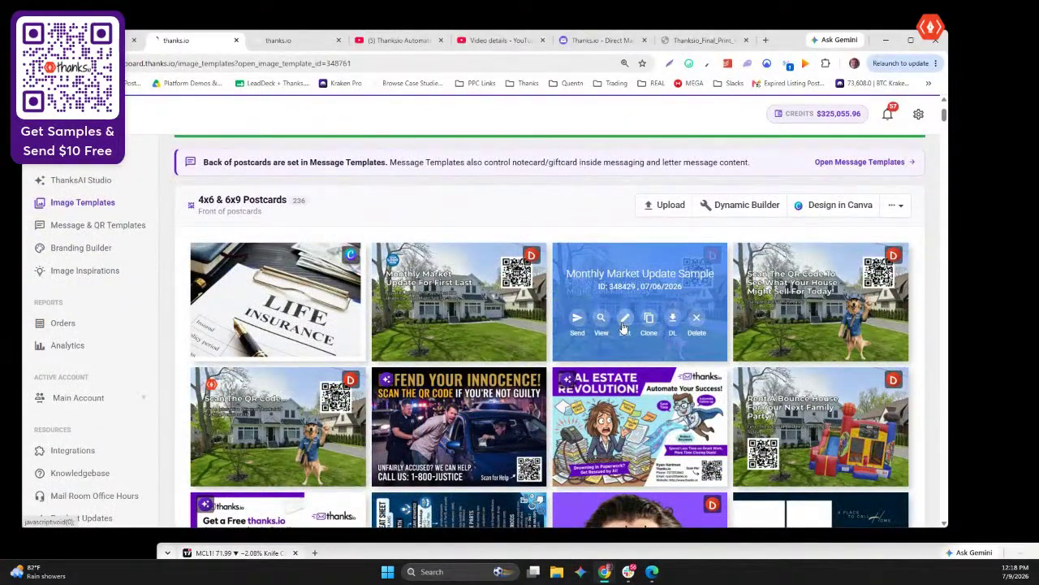
left_click(624, 327)
scroll(780, 280, "down", 2)
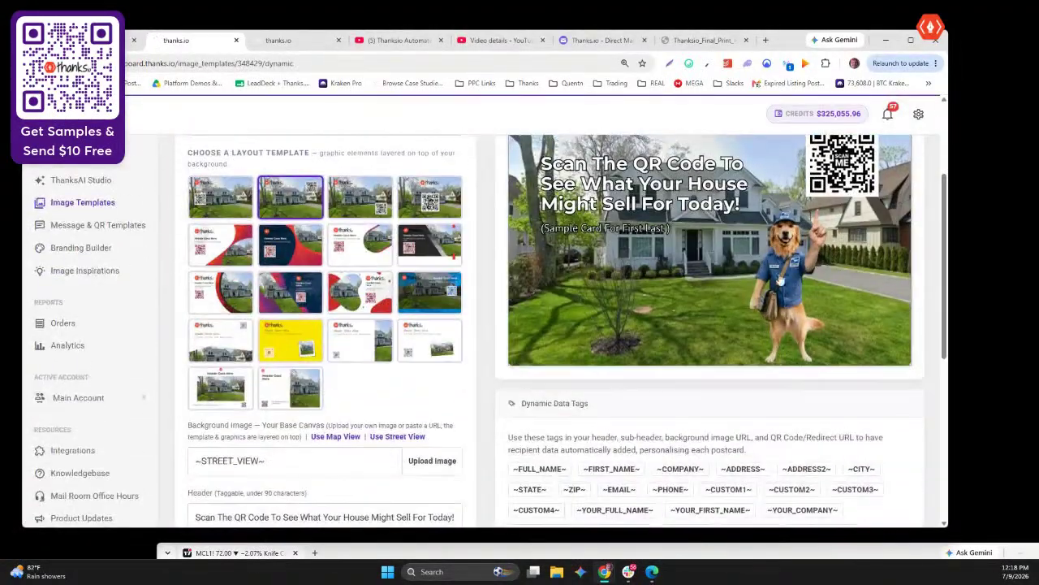
scroll(777, 280, "up", 2)
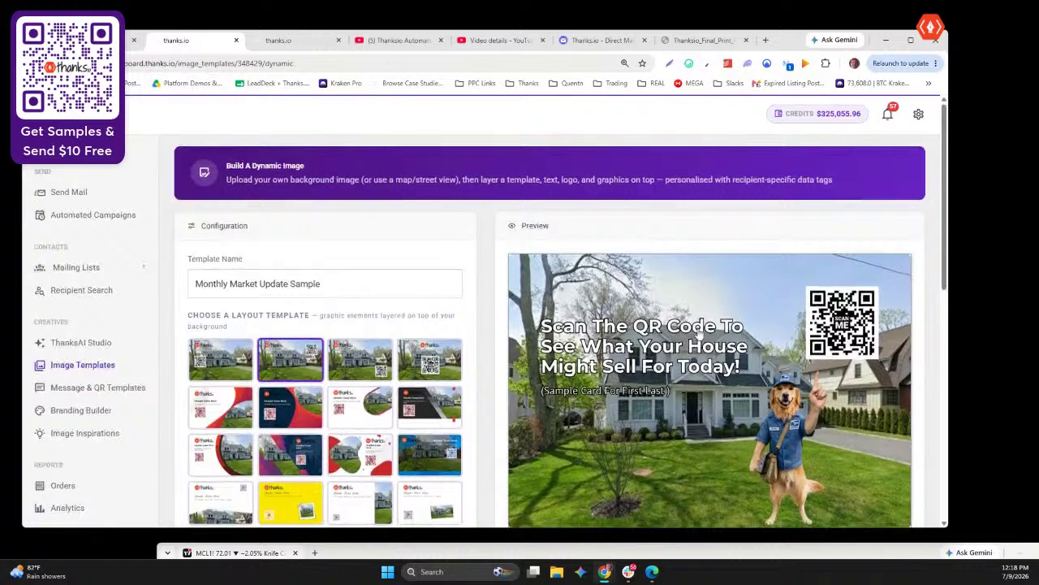
scroll(698, 334, "down", 1)
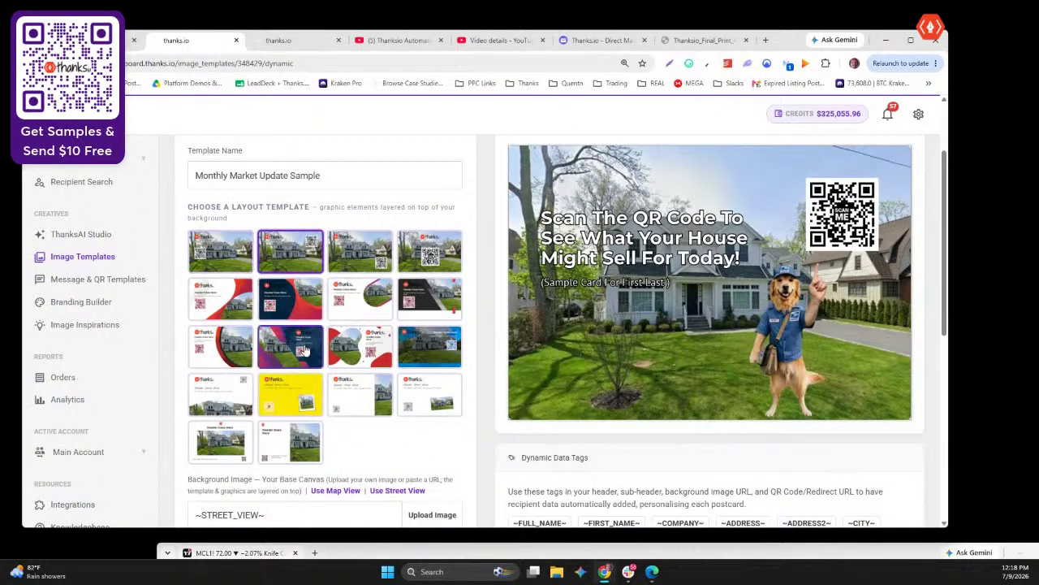
scroll(291, 348, "down", 1)
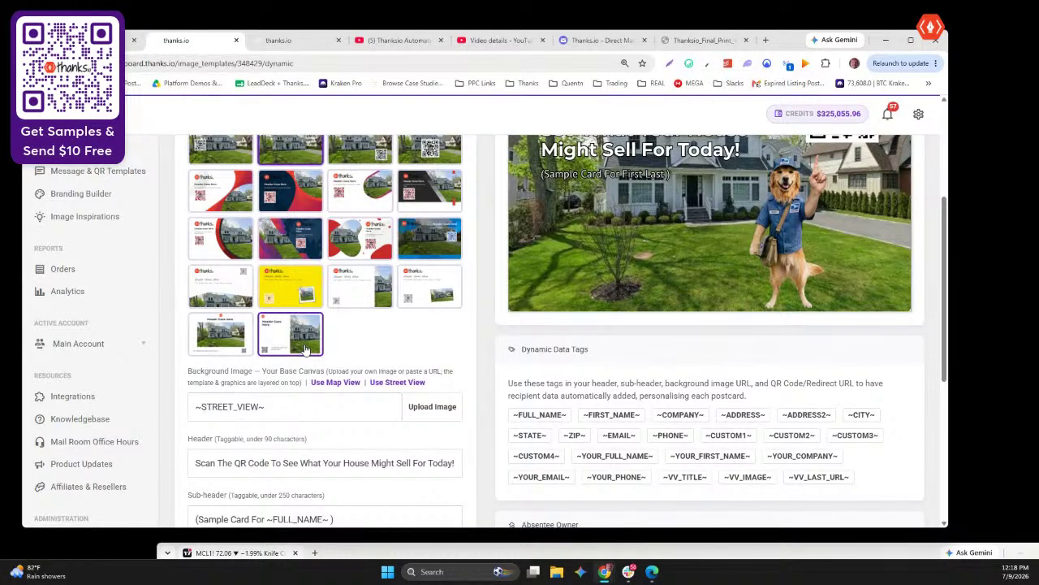
scroll(306, 347, "down", 2)
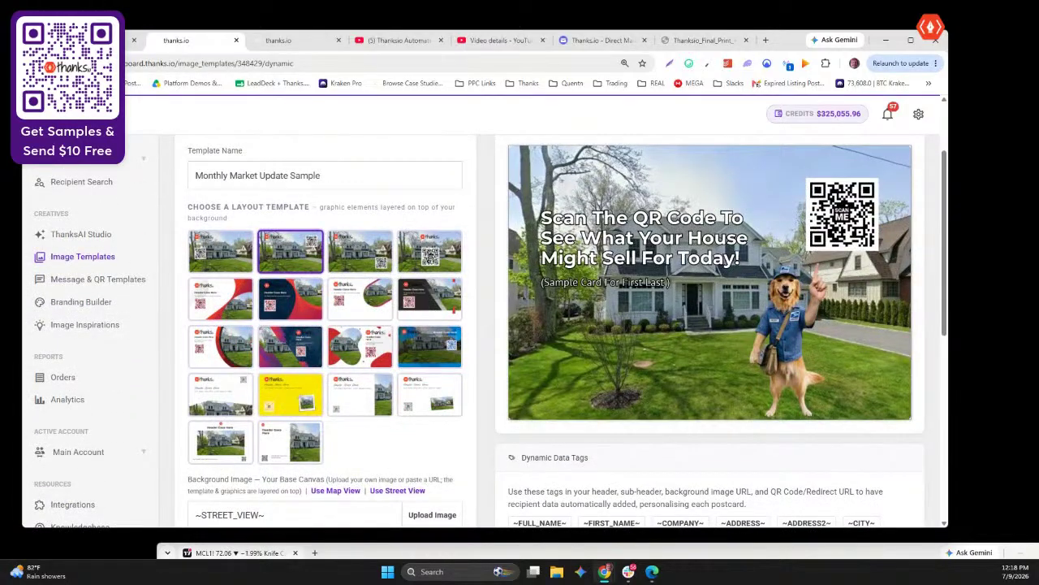
scroll(91, 307, "up", 2)
scroll(92, 307, "down", 1)
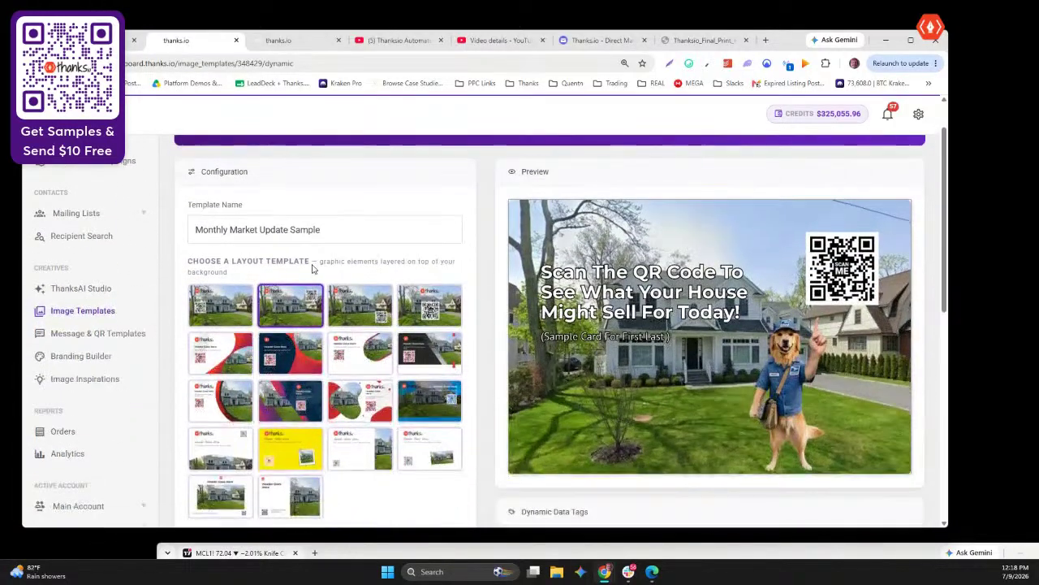
View the designs in ThanksAI Studio, return to the dynamic image editor, and review its layouts, data tags and preview
left_click(65, 295)
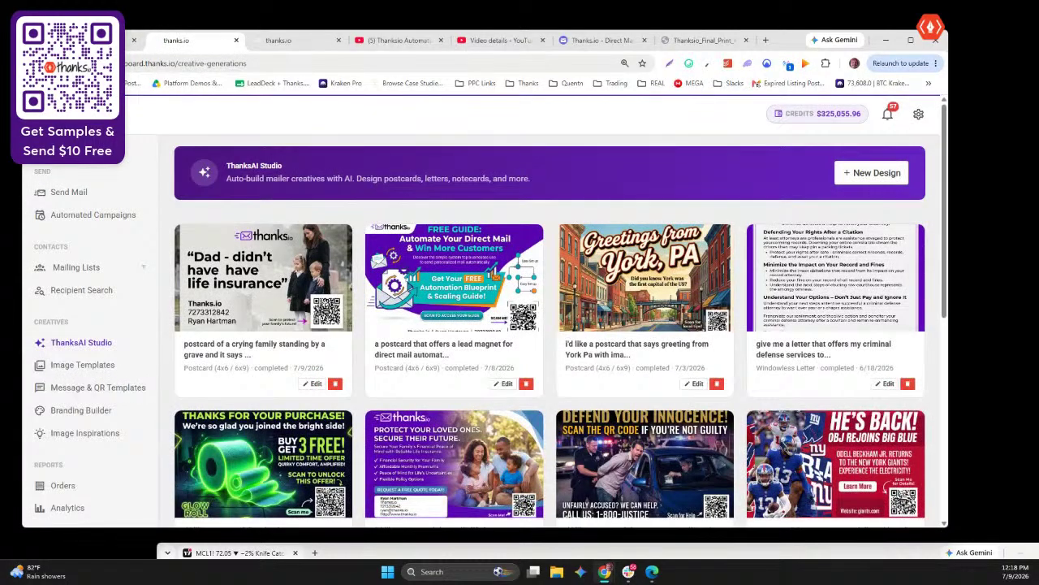
key("alt+Left")
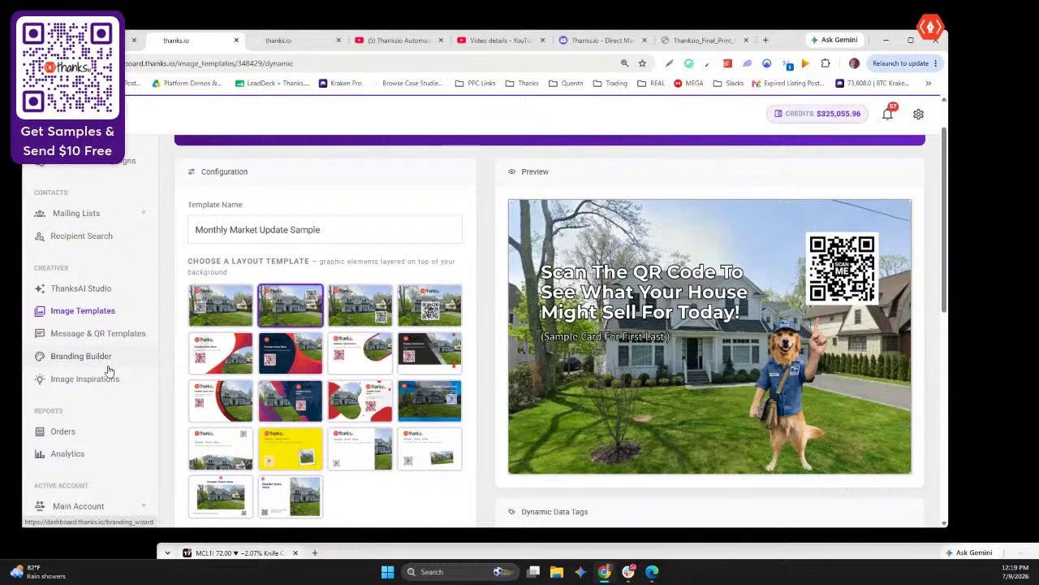
scroll(571, 355, "down", 3)
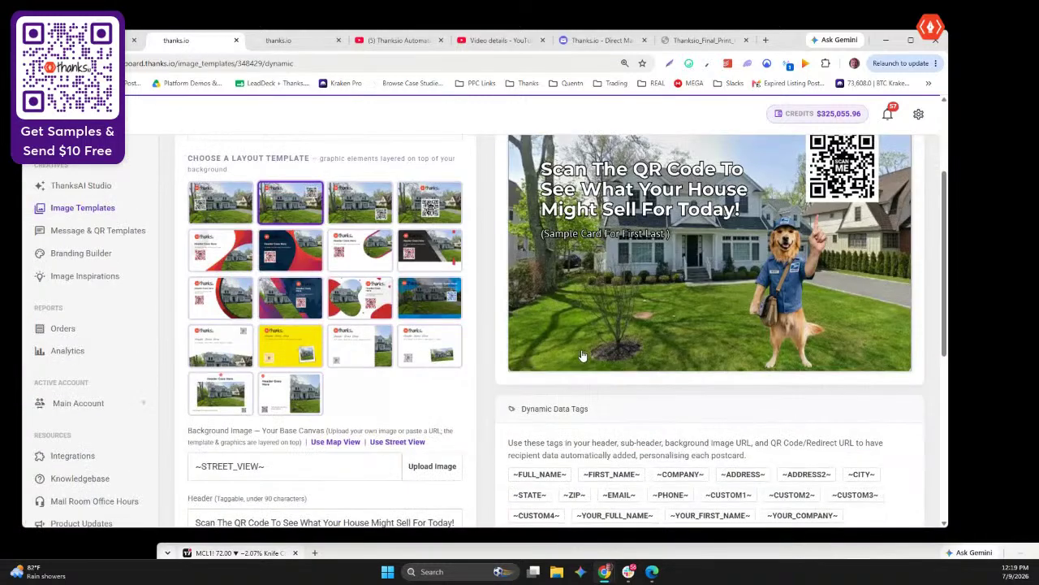
scroll(568, 354, "down", 2)
scroll(362, 363, "up", 6)
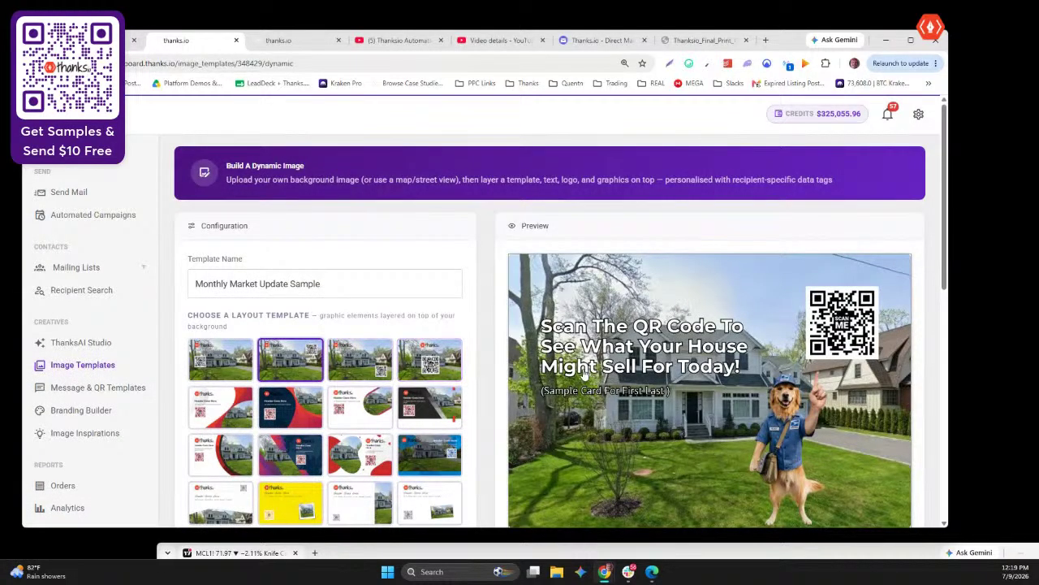
scroll(583, 373, "down", 1)
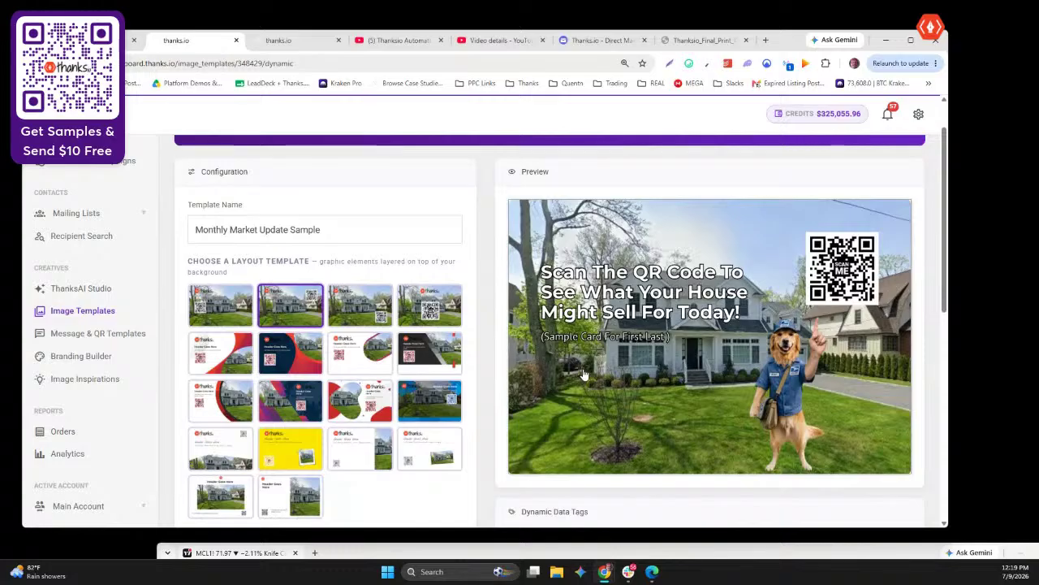
scroll(583, 374, "up", 1)
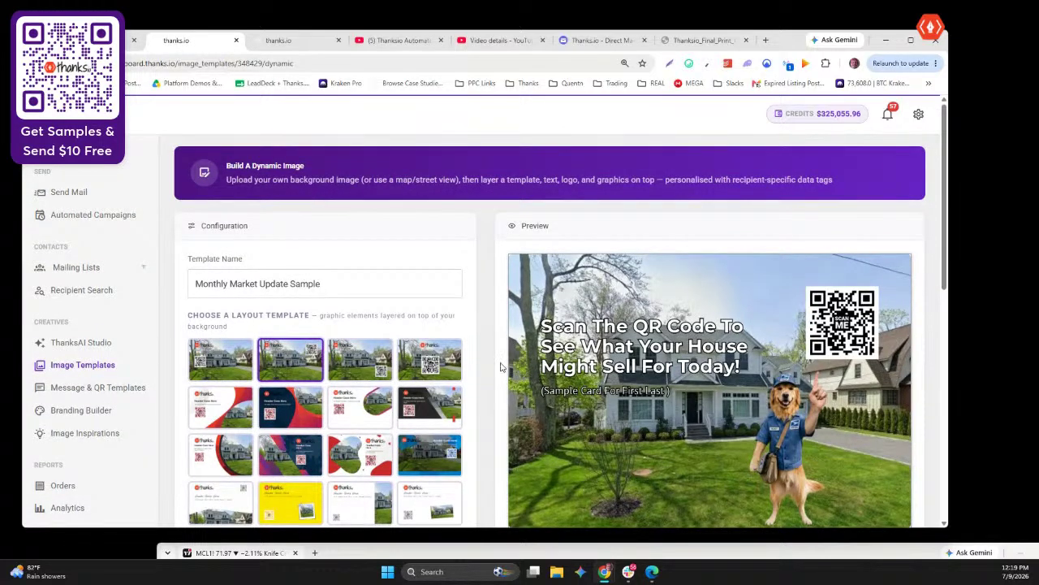
scroll(135, 362, "down", 1)
Open Message & QR Templates and look through the list of saved message templates
left_click(60, 333)
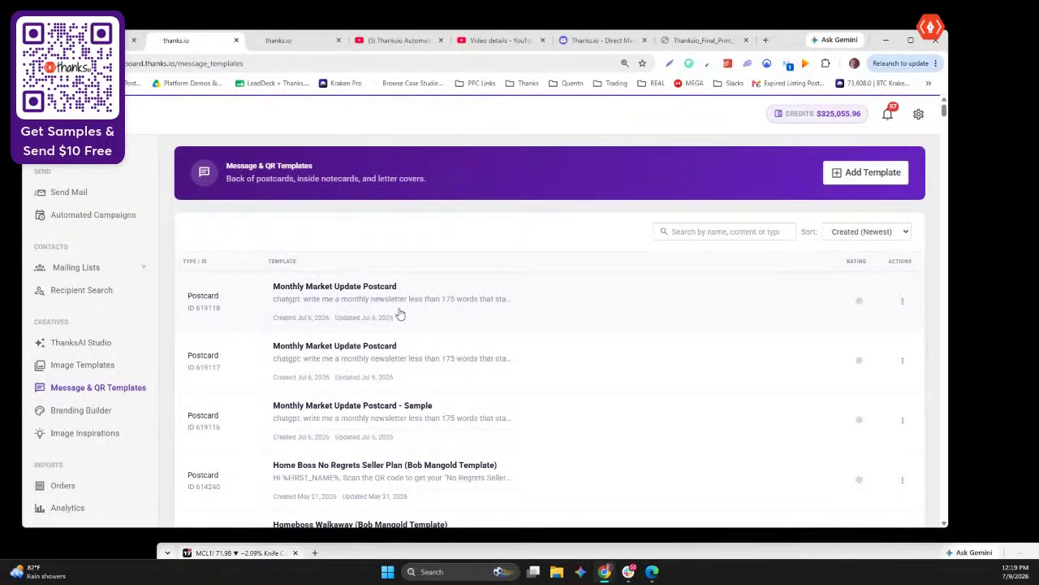
scroll(399, 314, "down", 2)
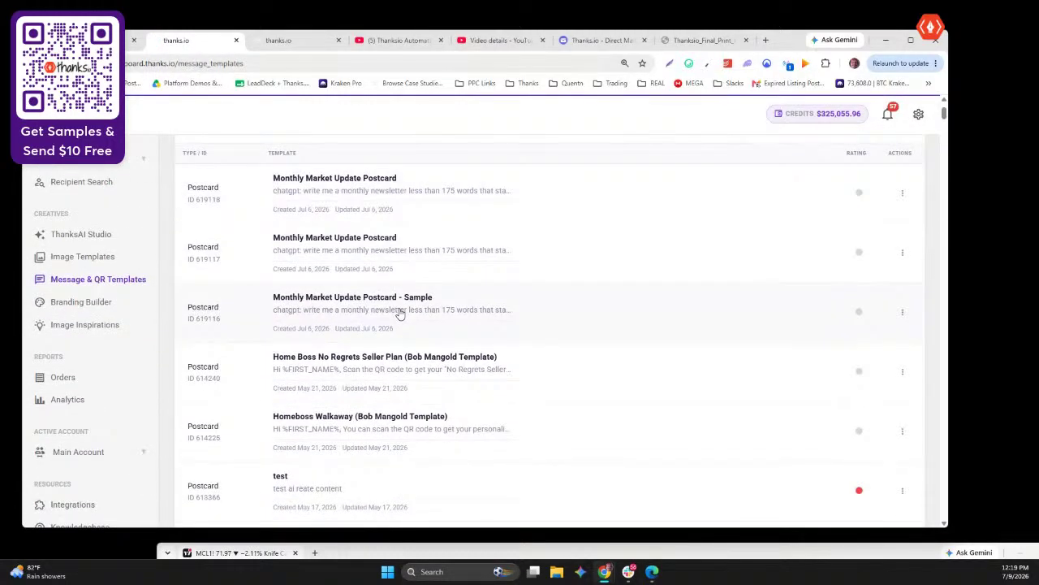
scroll(400, 314, "down", 2)
scroll(399, 314, "down", 2)
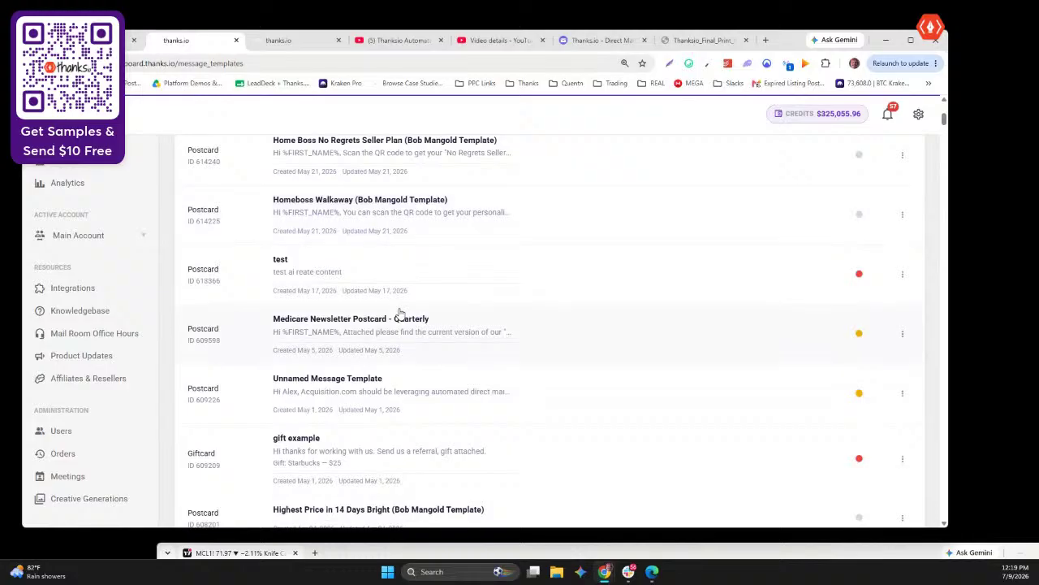
scroll(400, 313, "up", 2)
scroll(400, 314, "down", 3)
scroll(399, 315, "up", 3)
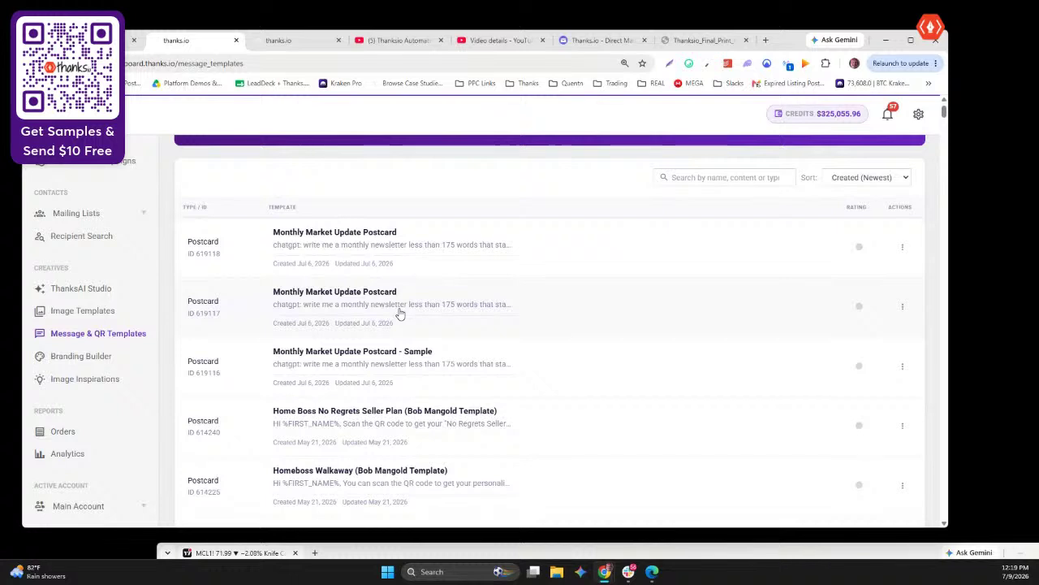
Start a new message template, review the available mailing types, and keep the type as 4x6 or 6x9 Postcard
scroll(400, 313, "up", 1)
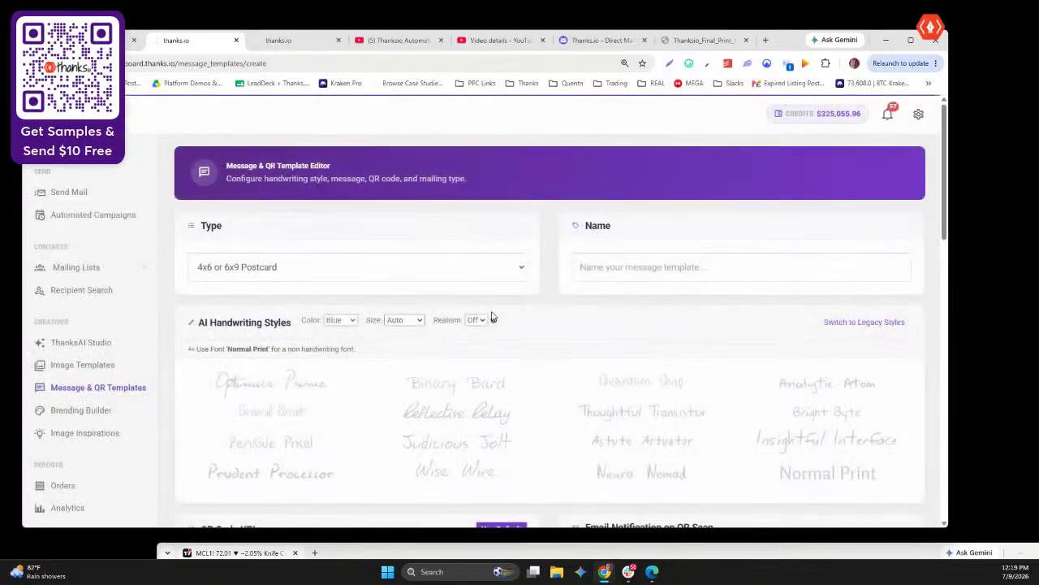
left_click(306, 267)
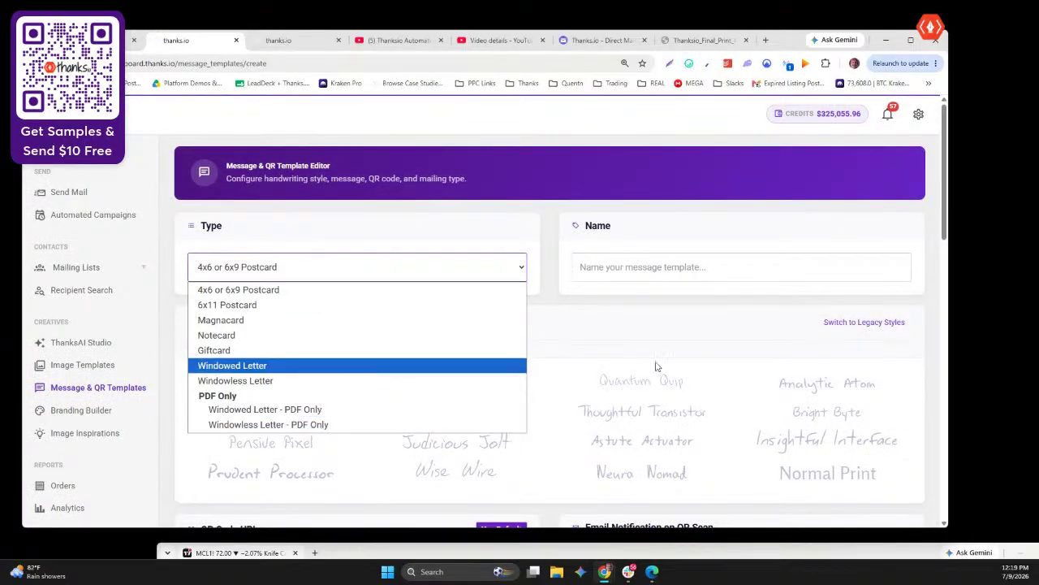
scroll(268, 177, "down", 2)
left_click(264, 167)
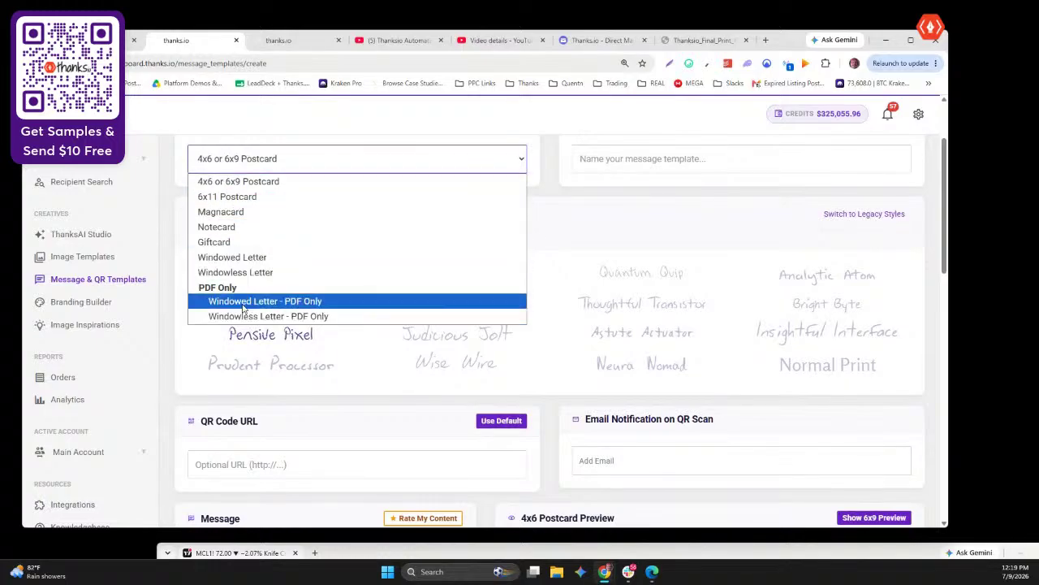
left_click(238, 181)
scroll(414, 316, "down", 1)
scroll(382, 301, "up", 1)
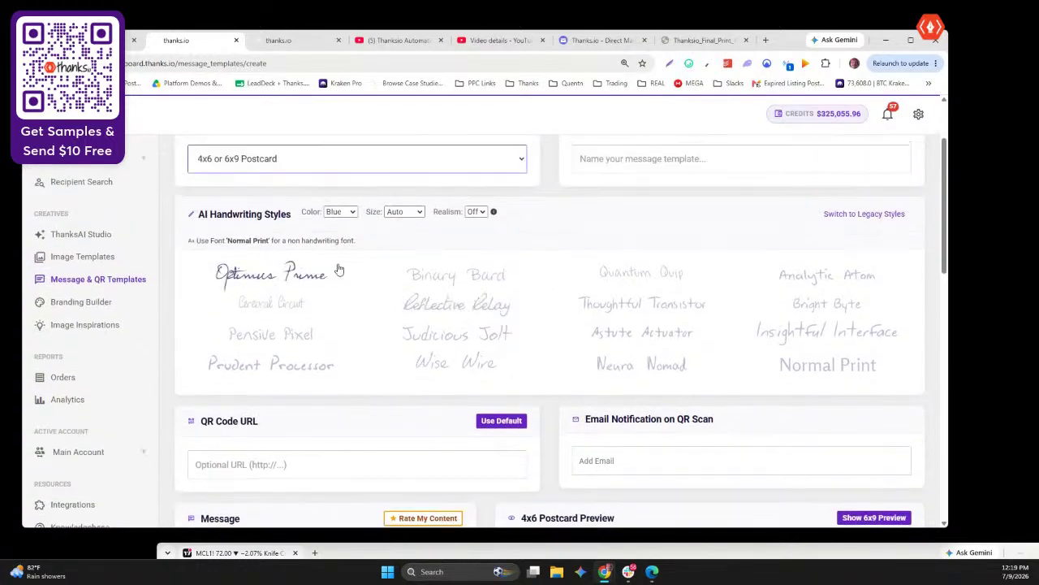
Set the AI handwriting to color Black, size Auto and realism On, and choose the Quantum Quip style
left_click(341, 212)
left_click(336, 234)
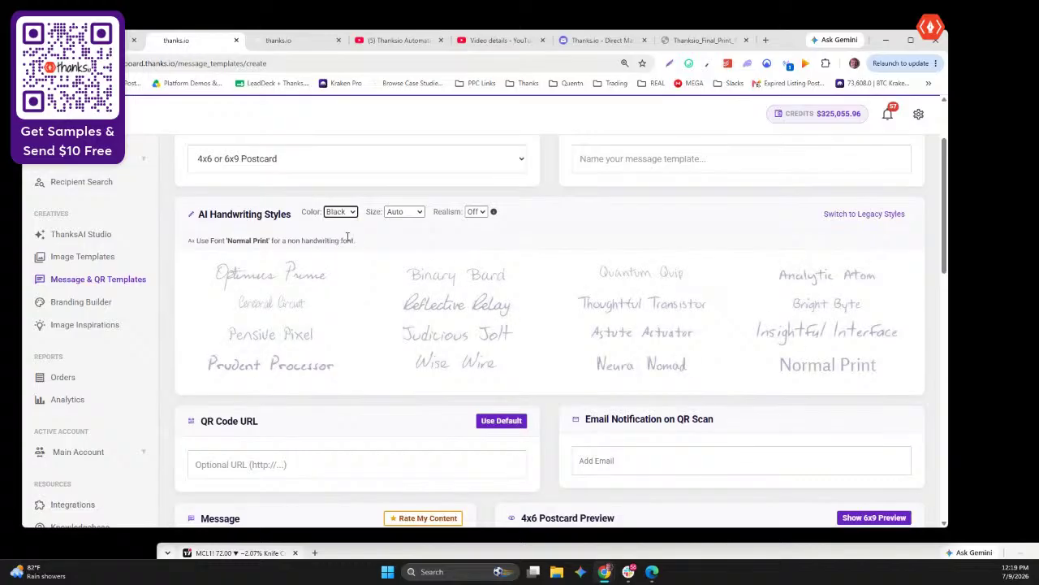
left_click(406, 212)
left_click(406, 224)
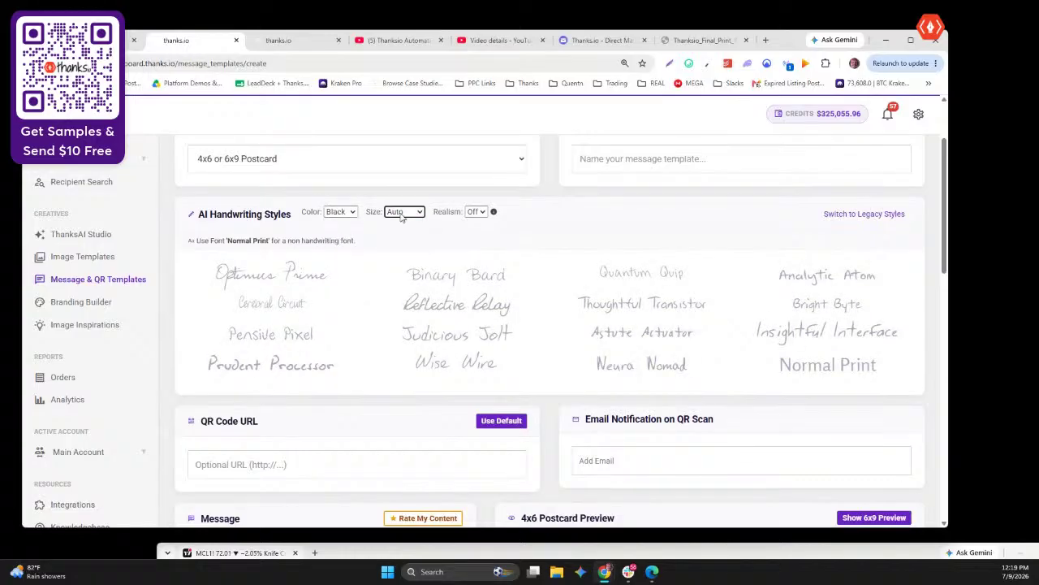
left_click(476, 211)
left_click(474, 240)
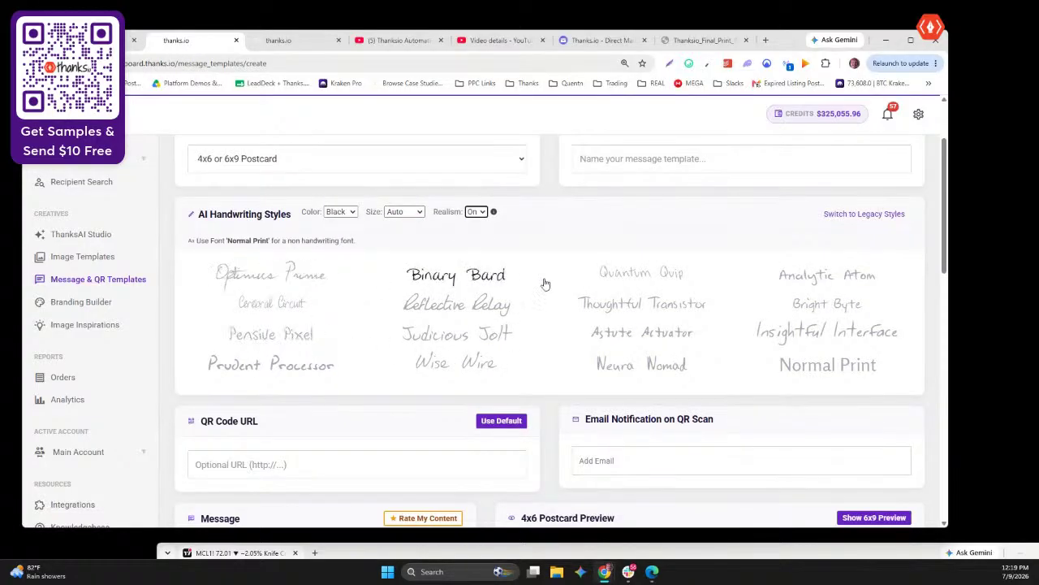
left_click(640, 273)
scroll(466, 332, "down", 2)
left_click(270, 302)
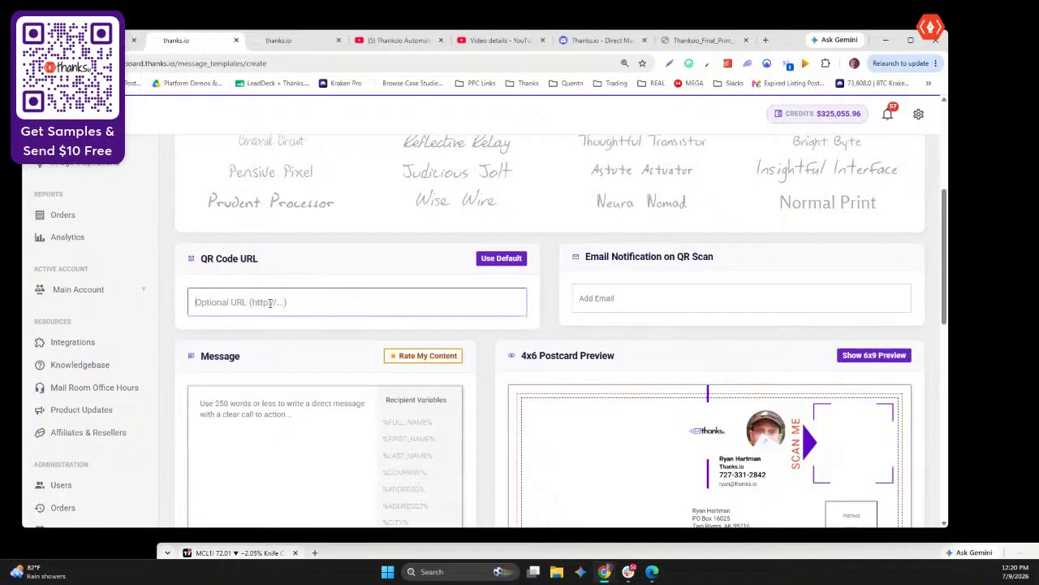
type("http://thanks.io")
scroll(271, 272, "down", 1)
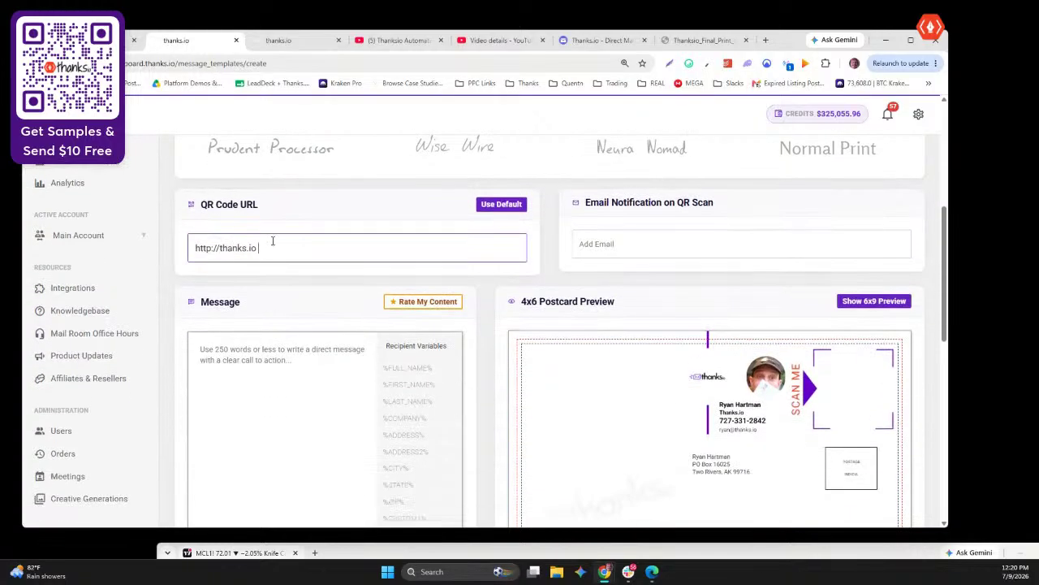
left_click_drag(268, 252, 187, 246)
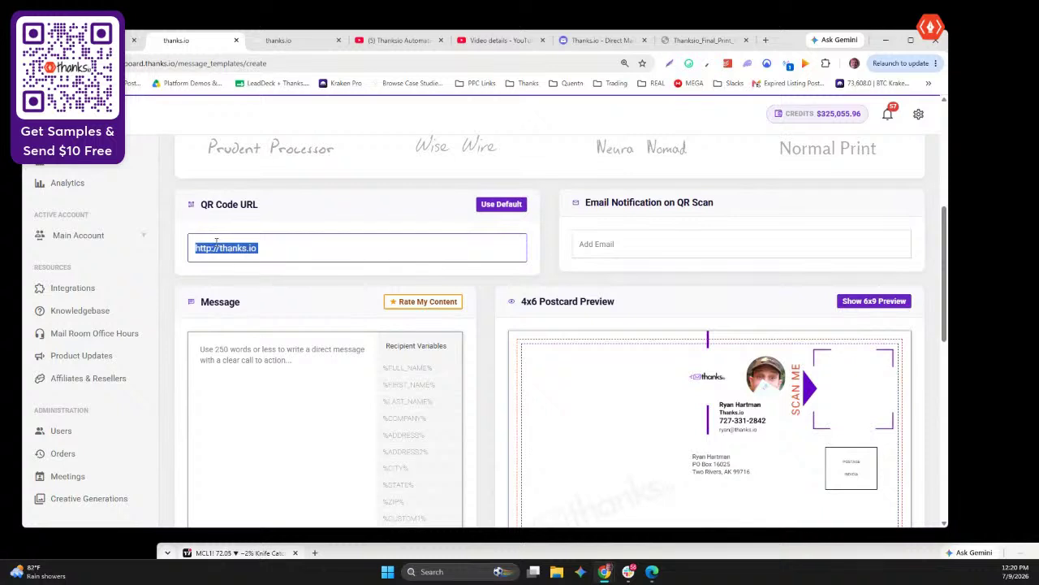
left_click(226, 344)
scroll(231, 375, "down", 2)
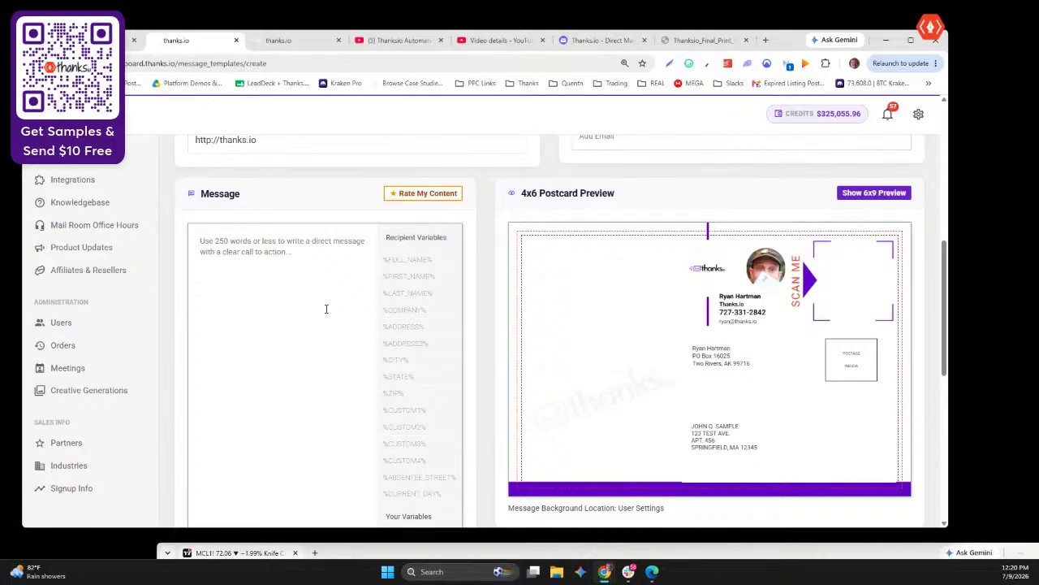
Write a message thanking them for checking out the xyz lead magnet from the facebook ad and offering a free bonus training about abc by QR Code
type("Hi,  Thanks for checking out m")
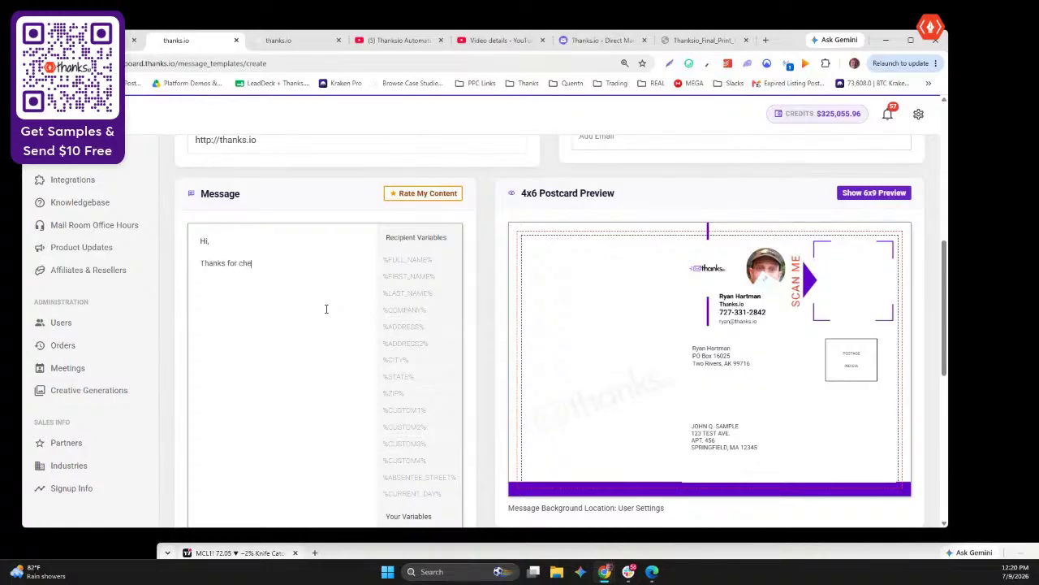
type("y xyz lead magnet from the facebook ad the other day.")
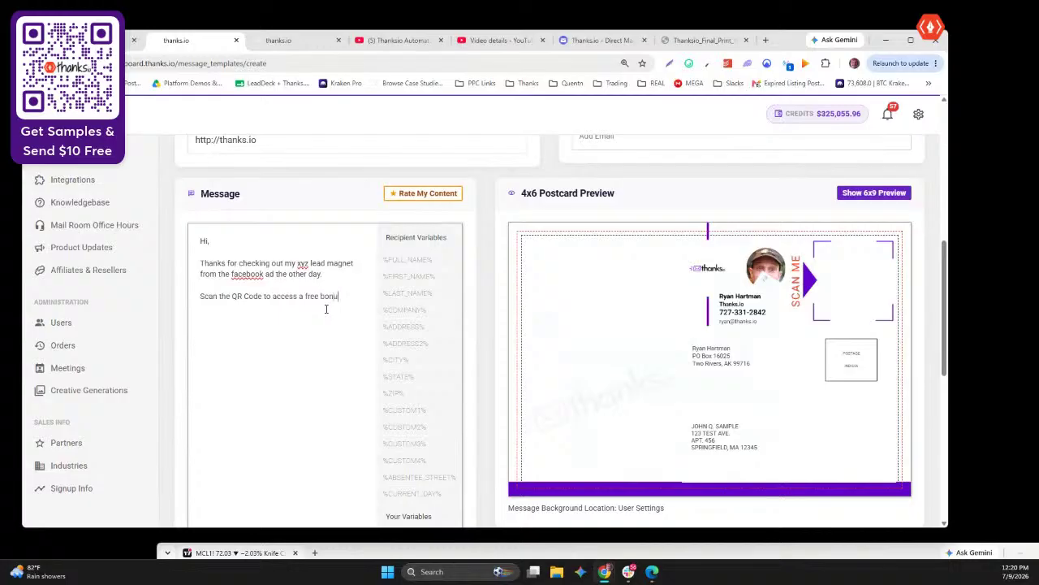
type("ining w")
key("Return")
key("Return")
key("Return")
Examine the handwritten message and QR code in the 4x6 postcard preview against the QR Code URL and handwriting settings
scroll(487, 325, "up", 2)
scroll(568, 358, "down", 2)
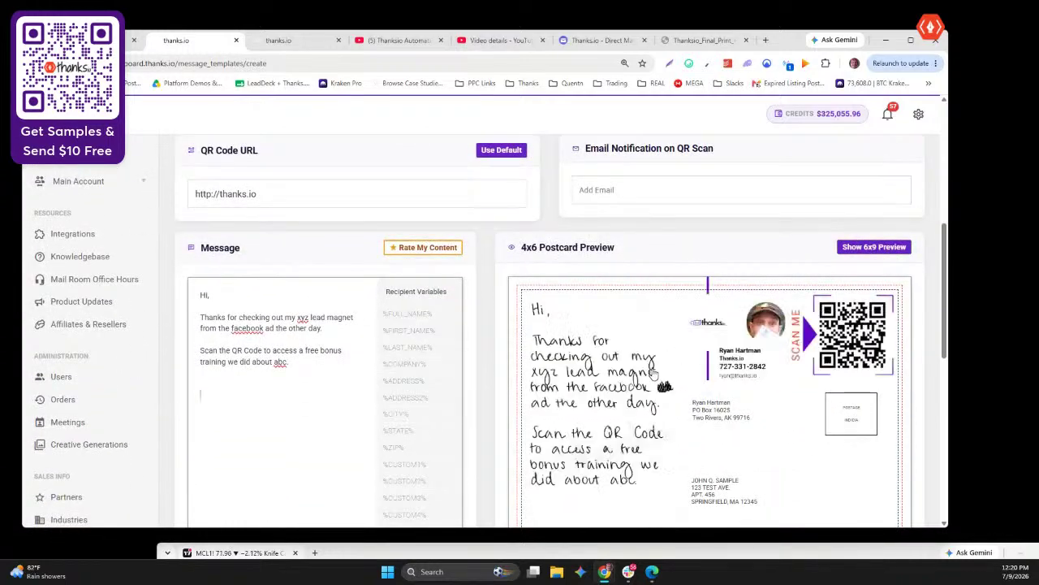
scroll(568, 357, "up", 3)
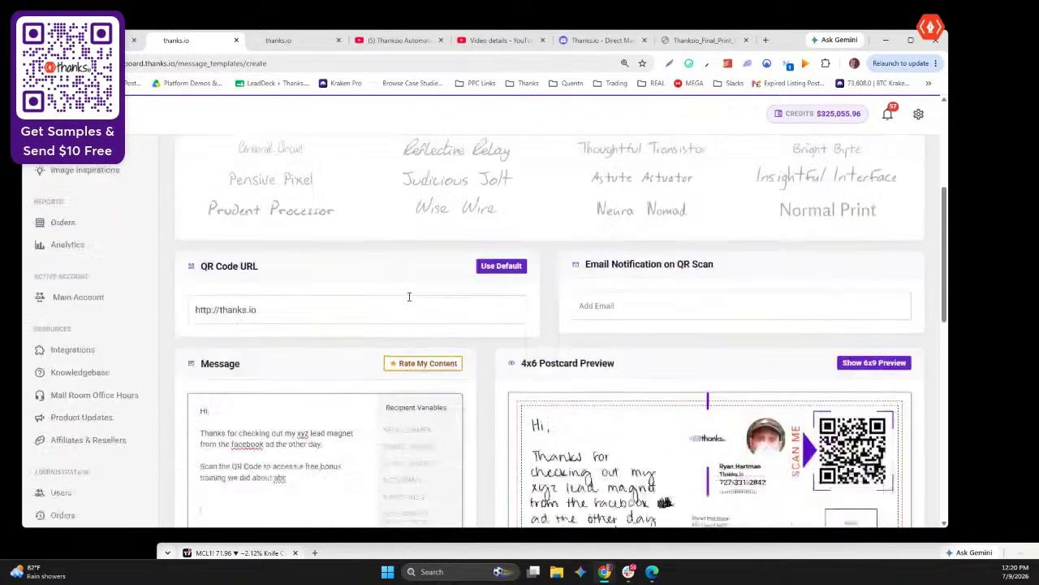
scroll(479, 327, "down", 4)
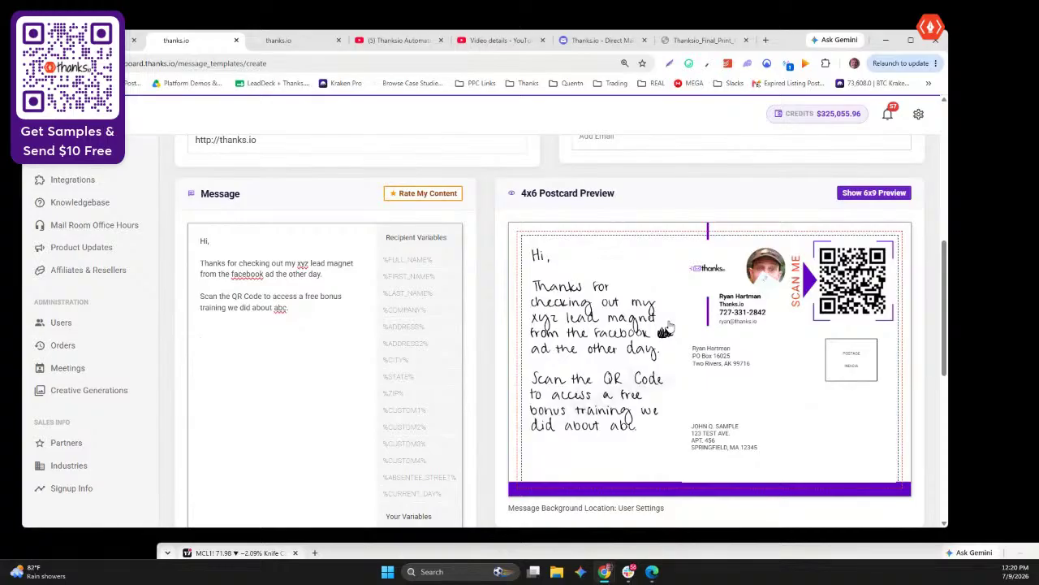
scroll(666, 328, "down", 1)
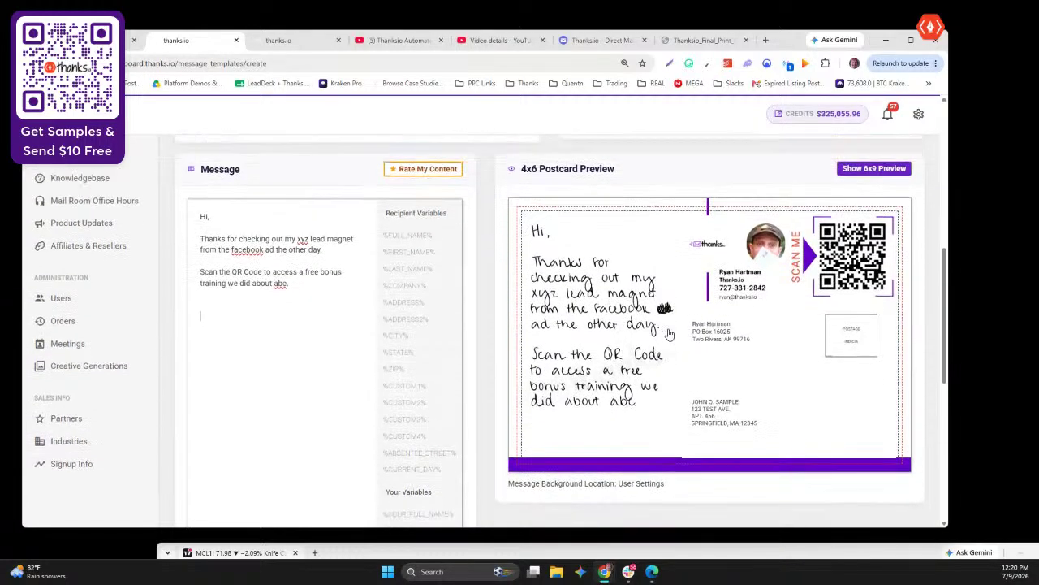
scroll(514, 329, "up", 2)
scroll(512, 329, "down", 1)
scroll(511, 329, "up", 3)
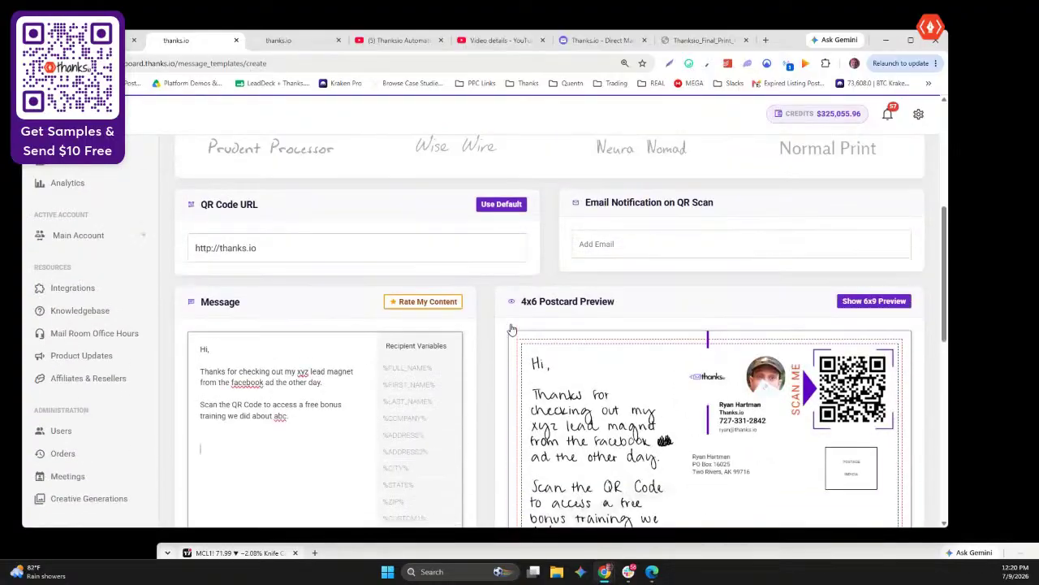
scroll(511, 329, "up", 3)
scroll(512, 329, "down", 5)
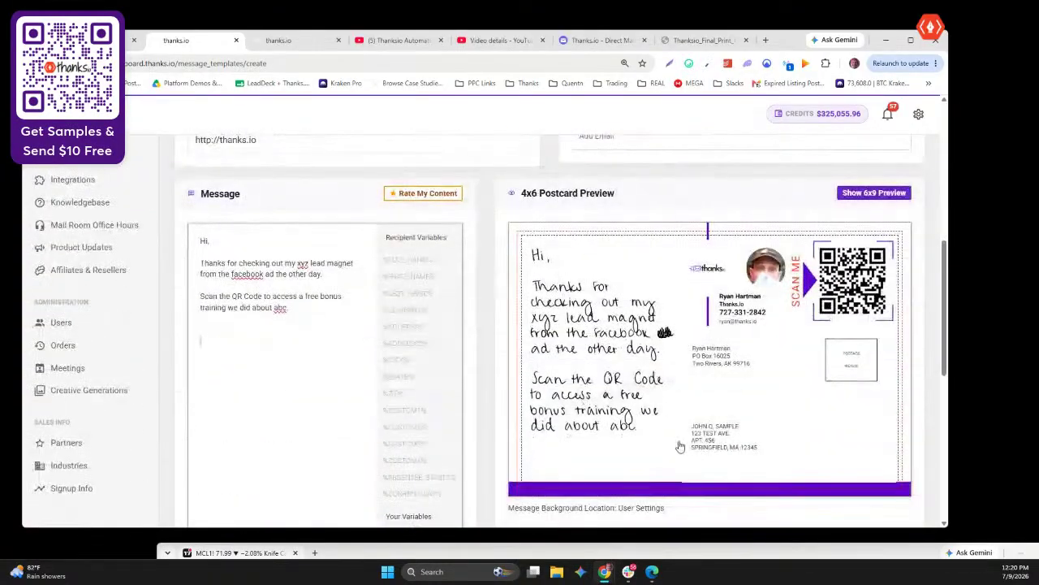
Turn the AI handwriting realism Off and bring the 4x6 postcard preview back into view
scroll(423, 298, "up", 5)
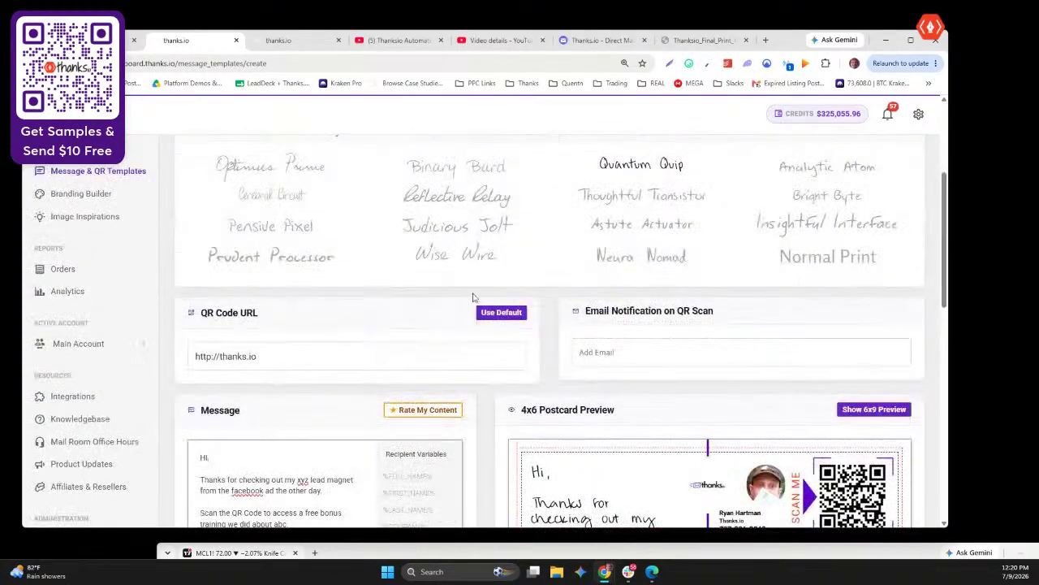
left_click(475, 319)
left_click(476, 333)
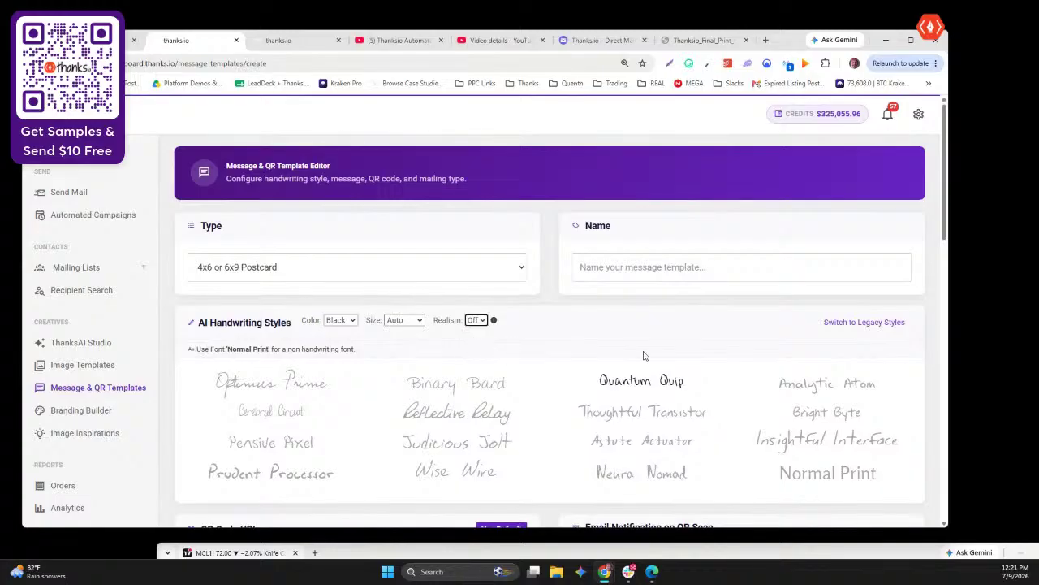
scroll(642, 355, "down", 4)
scroll(650, 362, "down", 3)
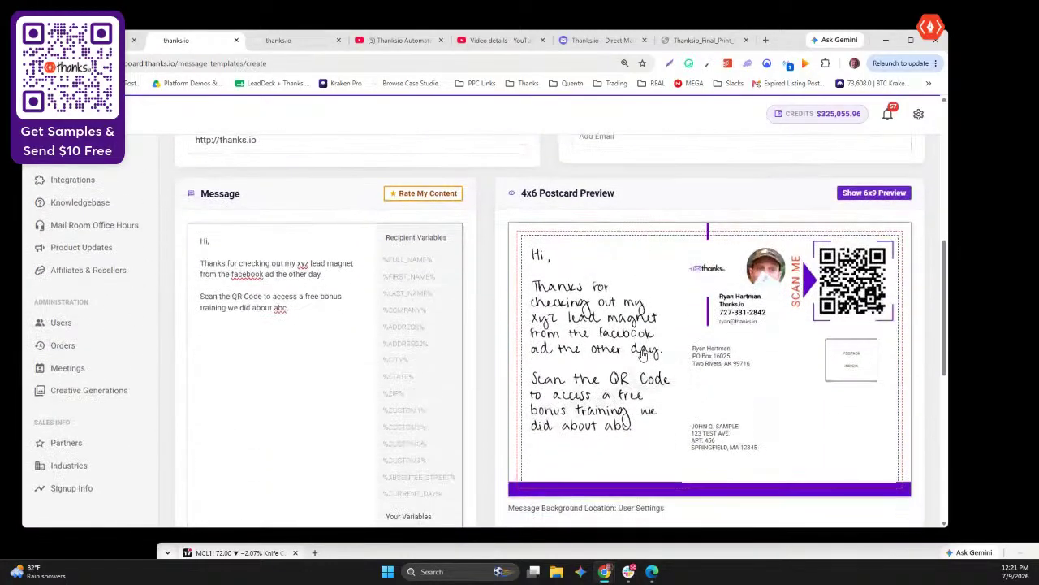
Examine how the message reads in the 4x6 postcard preview with handwriting realism off
scroll(661, 372, "up", 3)
scroll(665, 373, "down", 1)
scroll(664, 373, "up", 1)
scroll(664, 373, "down", 1)
scroll(662, 381, "up", 2)
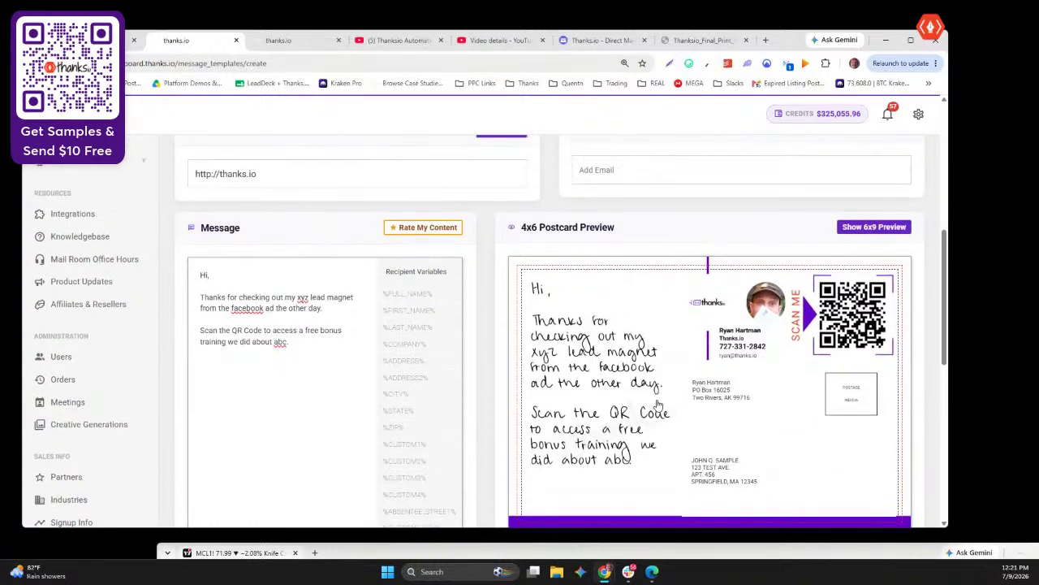
scroll(657, 404, "up", 1)
scroll(658, 404, "down", 3)
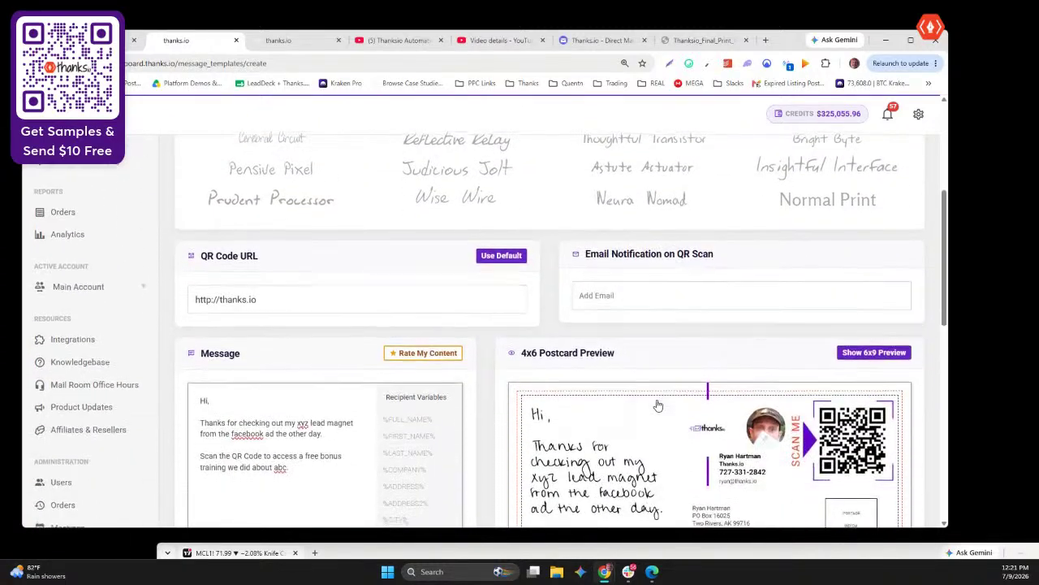
scroll(657, 404, "down", 1)
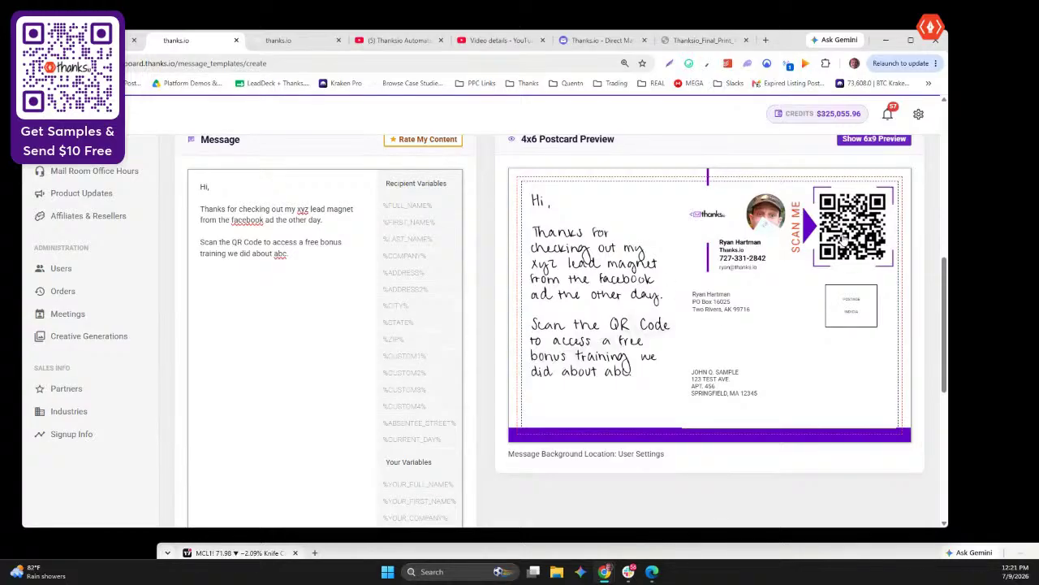
Change the mailing type to Windowless Letter and view its letter preview down to the signature block and additional pages options
scroll(552, 301, "up", 6)
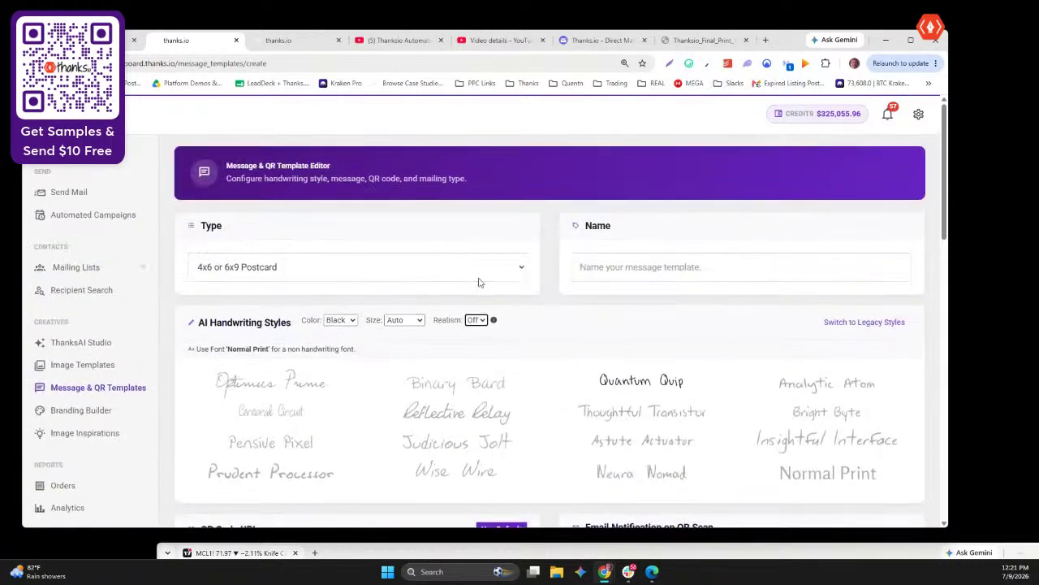
left_click(251, 258)
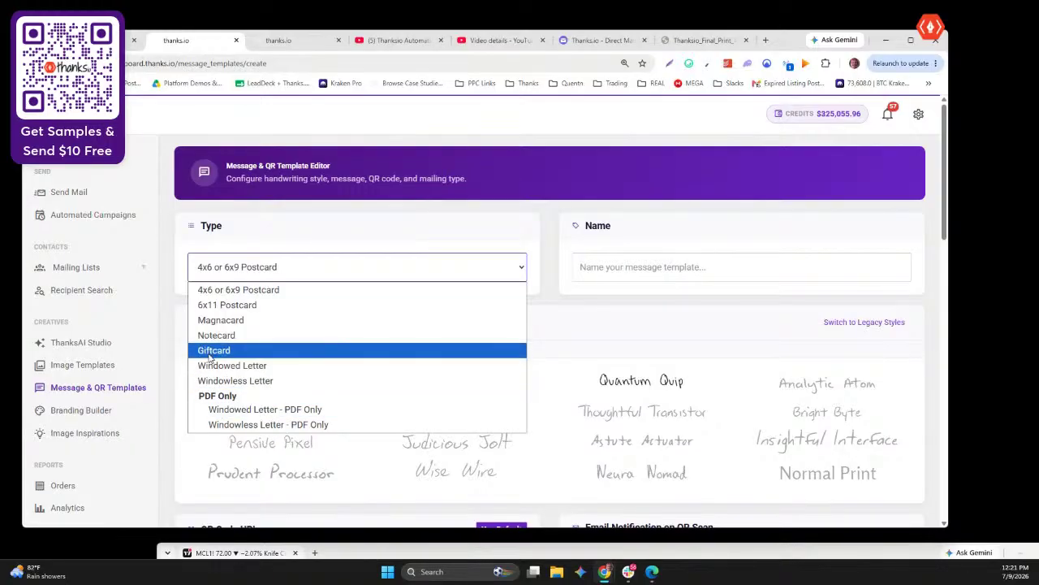
left_click(216, 381)
scroll(385, 339, "down", 2)
scroll(385, 338, "down", 6)
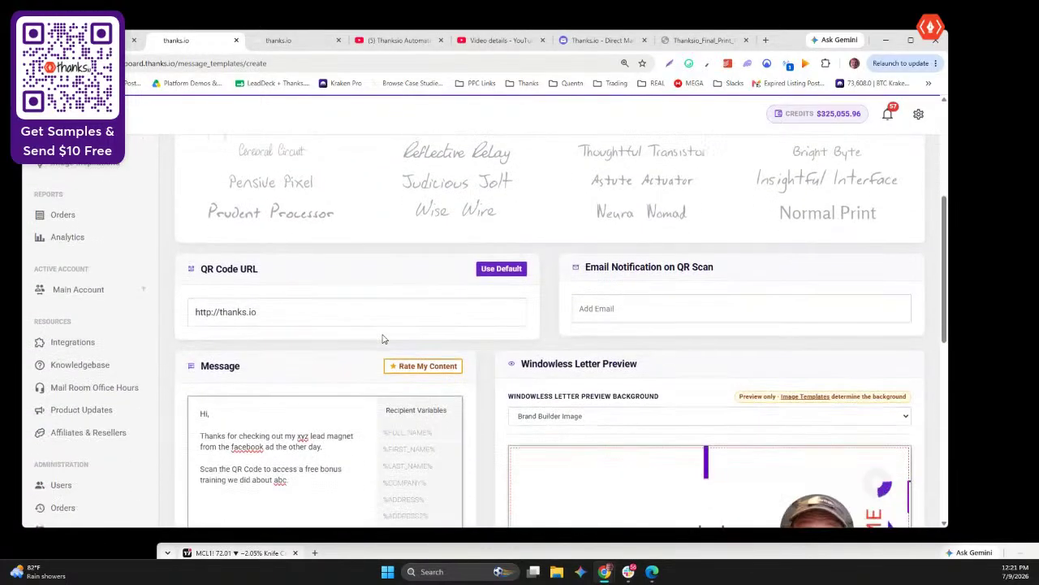
scroll(639, 303, "down", 4)
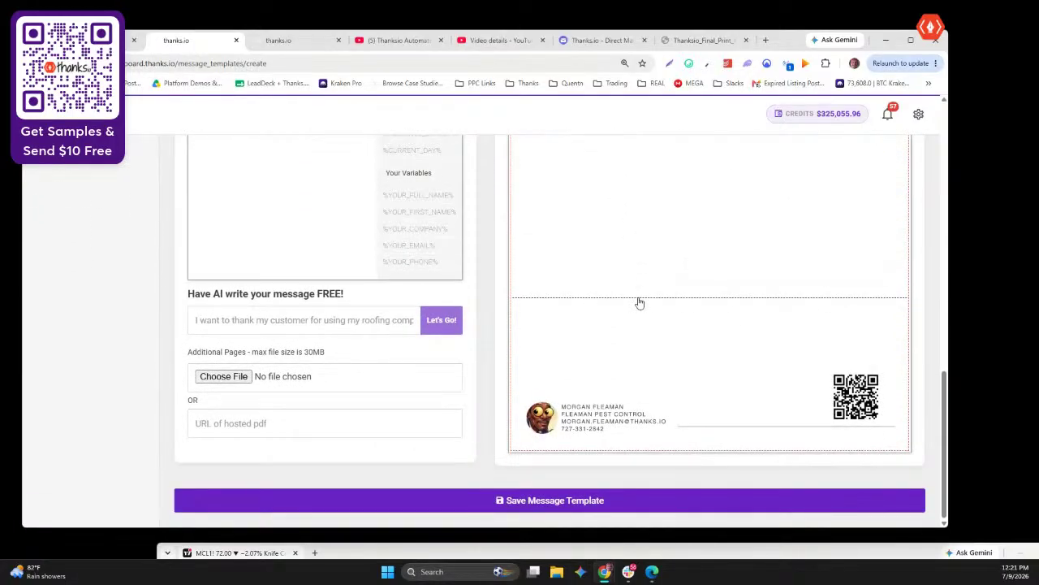
Examine the windowless letter preview, including the handwritten message, logo, sender details, QR code and Brand Builder Image background
scroll(639, 303, "up", 8)
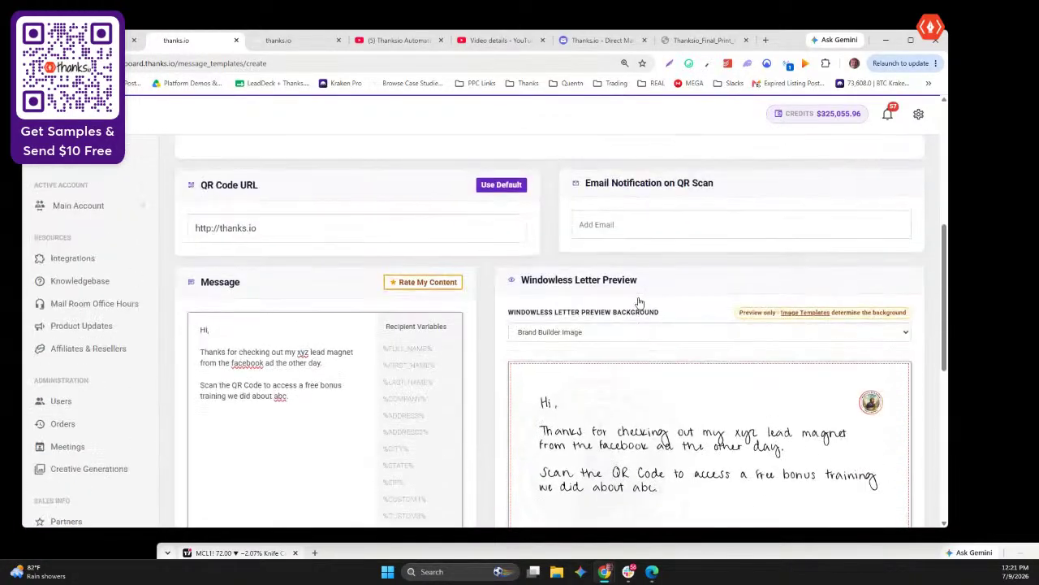
scroll(639, 302, "down", 5)
scroll(639, 303, "up", 2)
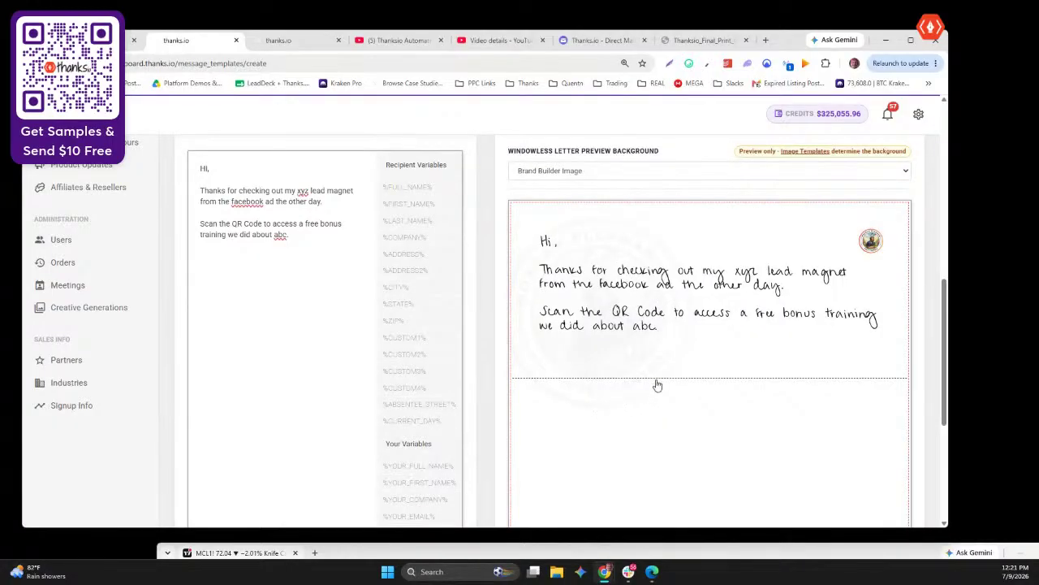
scroll(778, 350, "down", 4)
scroll(599, 438, "up", 9)
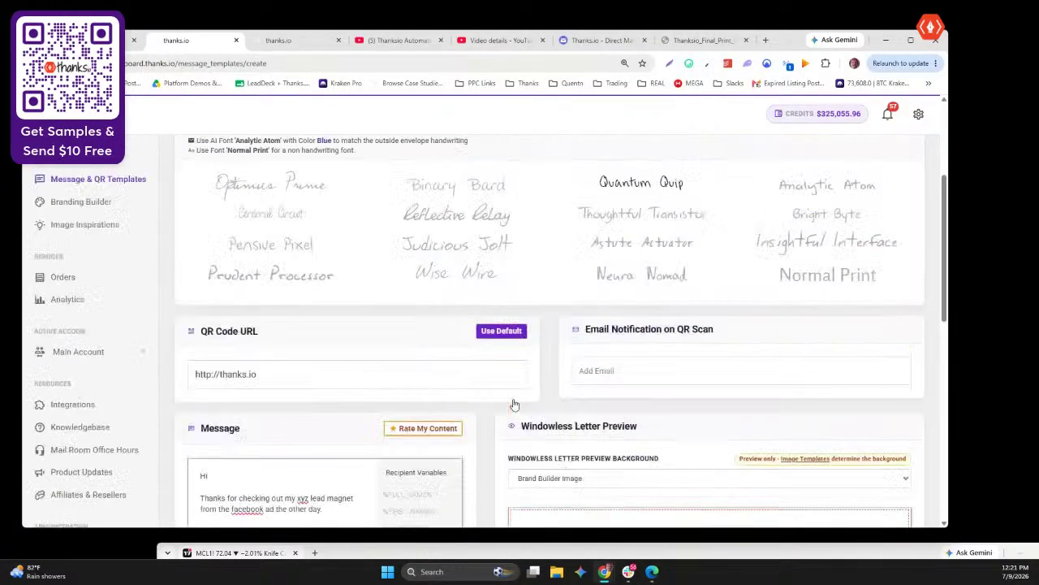
scroll(513, 403, "up", 1)
scroll(573, 393, "down", 7)
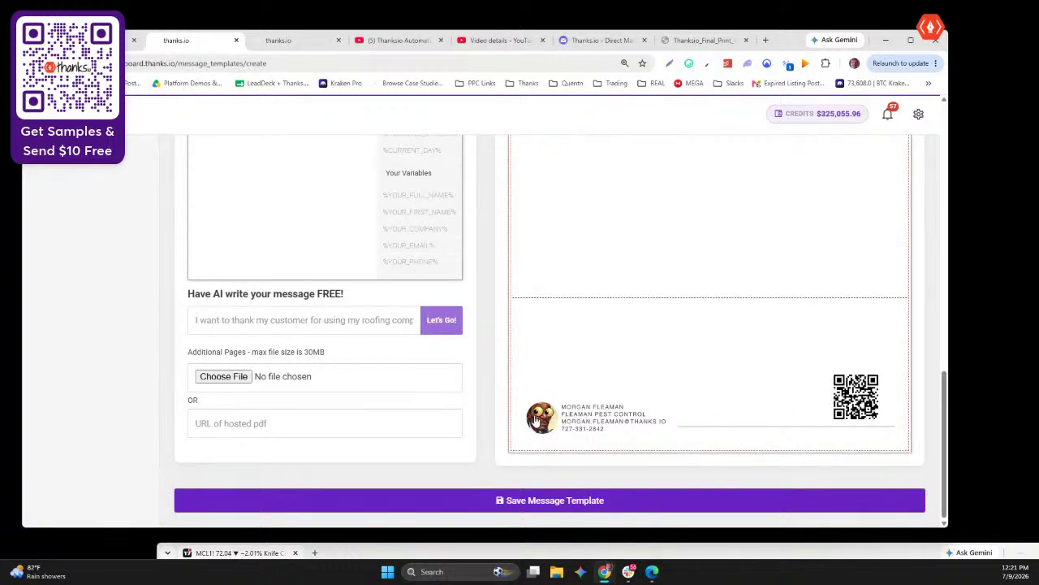
scroll(840, 412, "up", 8)
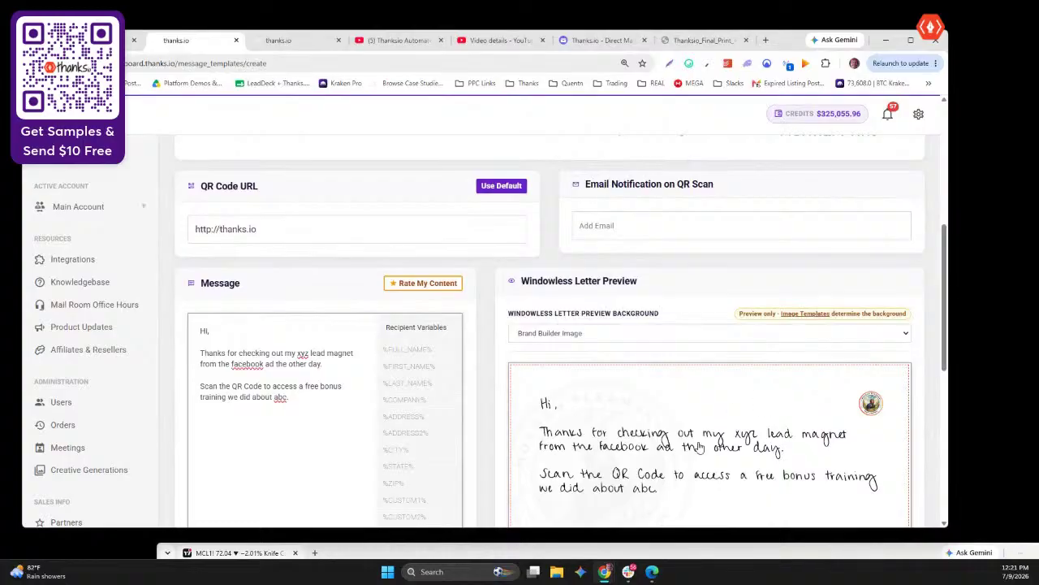
scroll(700, 447, "down", 2)
scroll(689, 436, "up", 3)
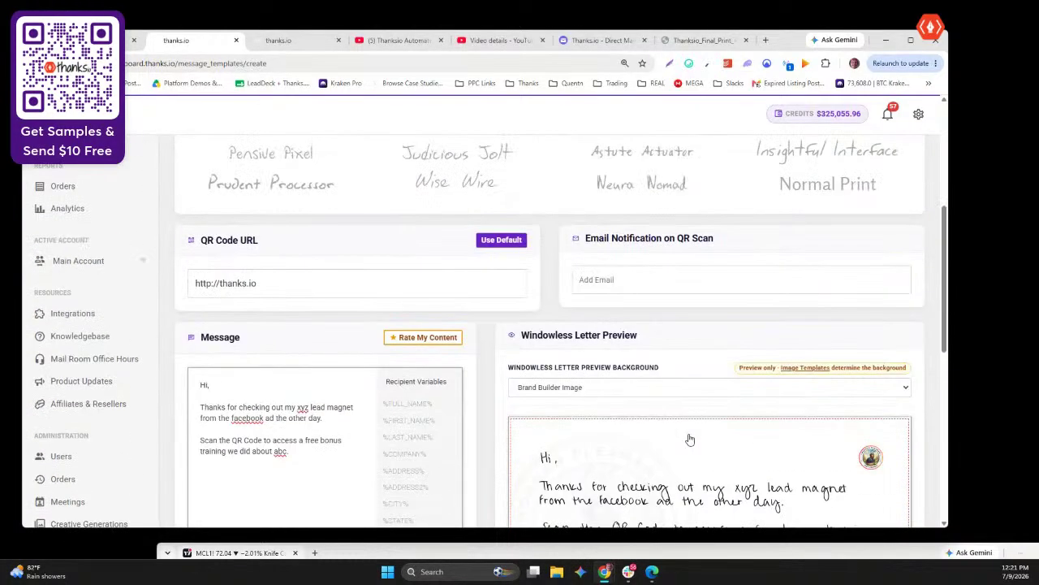
scroll(50, 438, "down", 4)
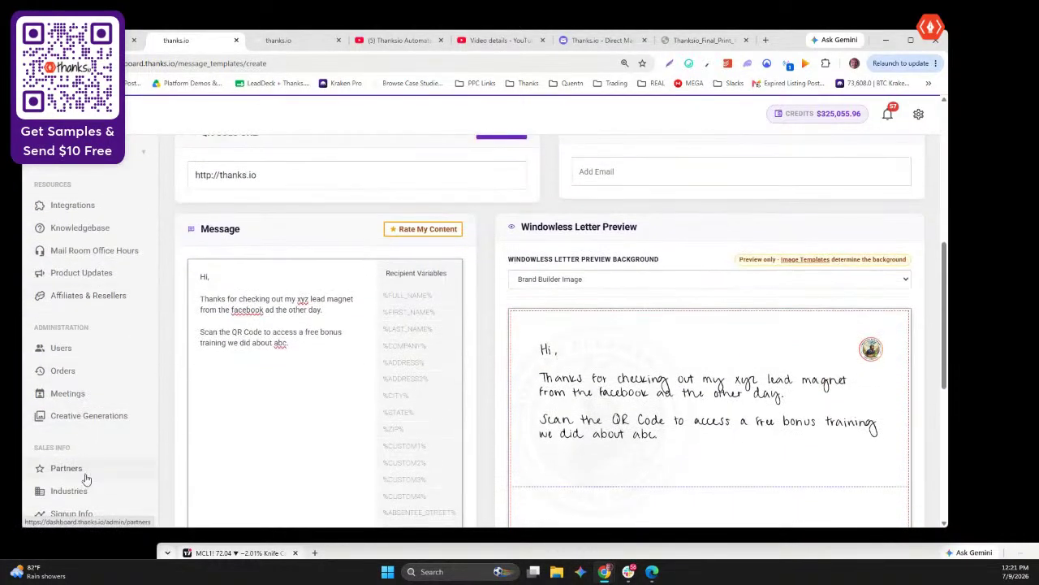
Locate Branding Builder among the Creatives tools and review the branded header, background and signature block of the windowless letter preview
scroll(77, 454, "up", 3)
scroll(72, 401, "up", 1)
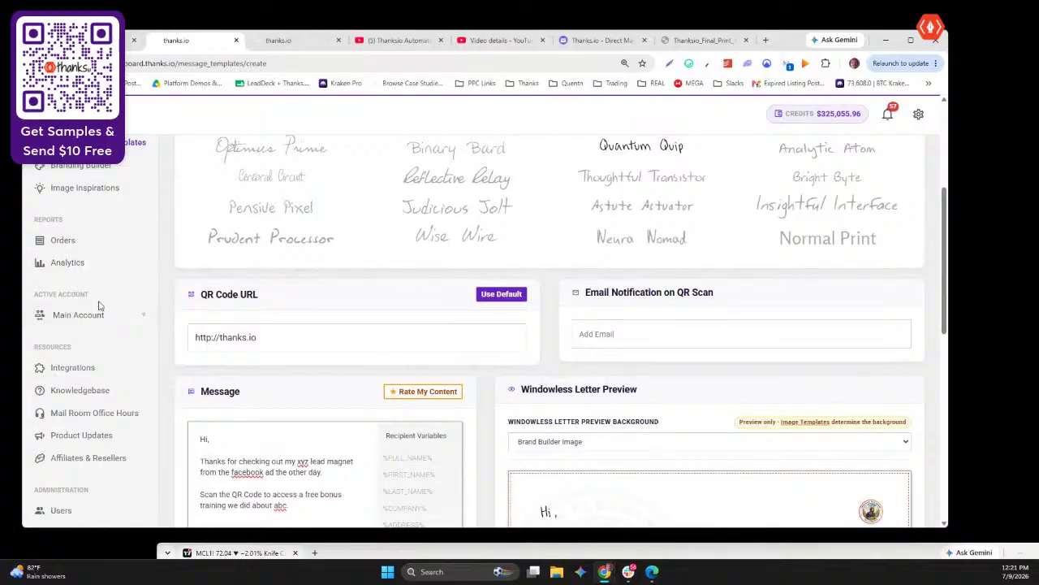
scroll(99, 308, "up", 2)
scroll(94, 300, "up", 2)
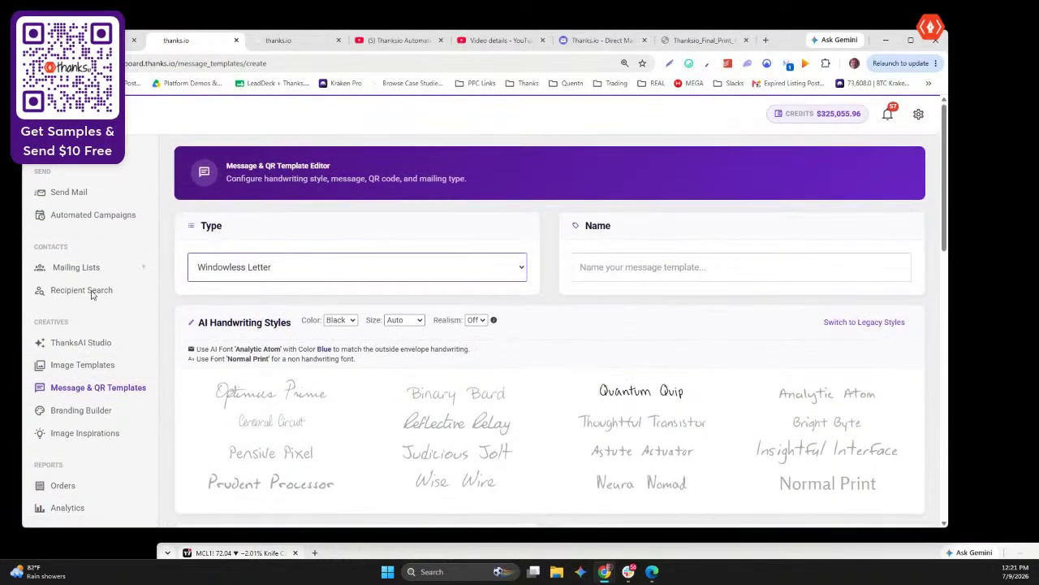
scroll(92, 295, "down", 1)
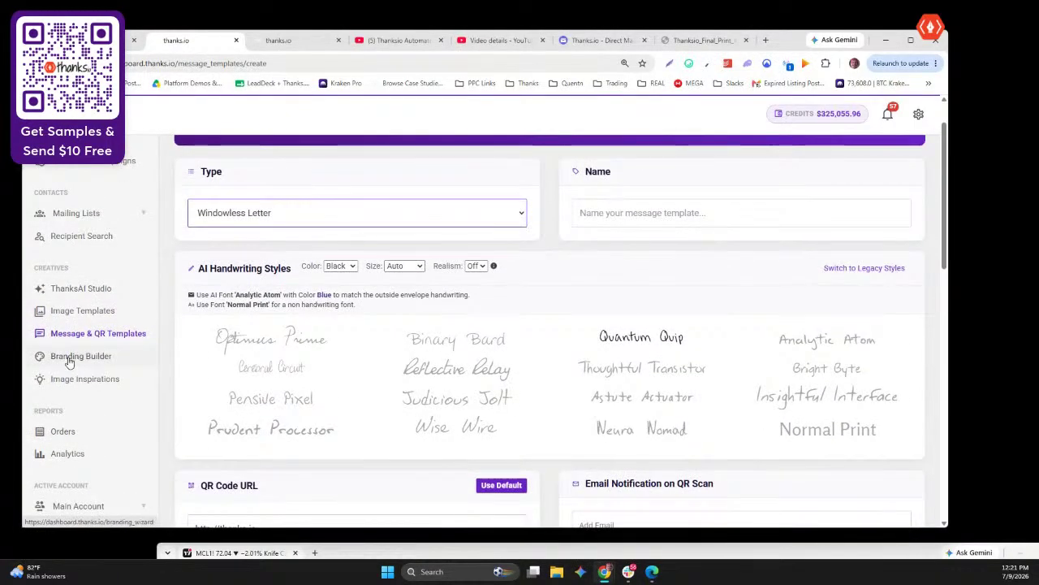
scroll(70, 361, "down", 6)
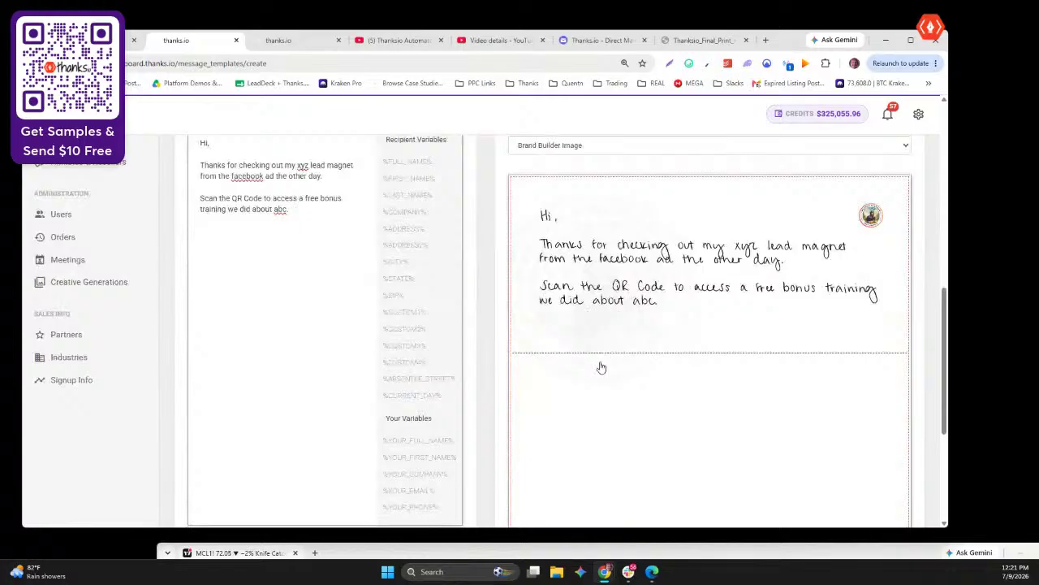
scroll(600, 367, "down", 2)
scroll(598, 366, "up", 1)
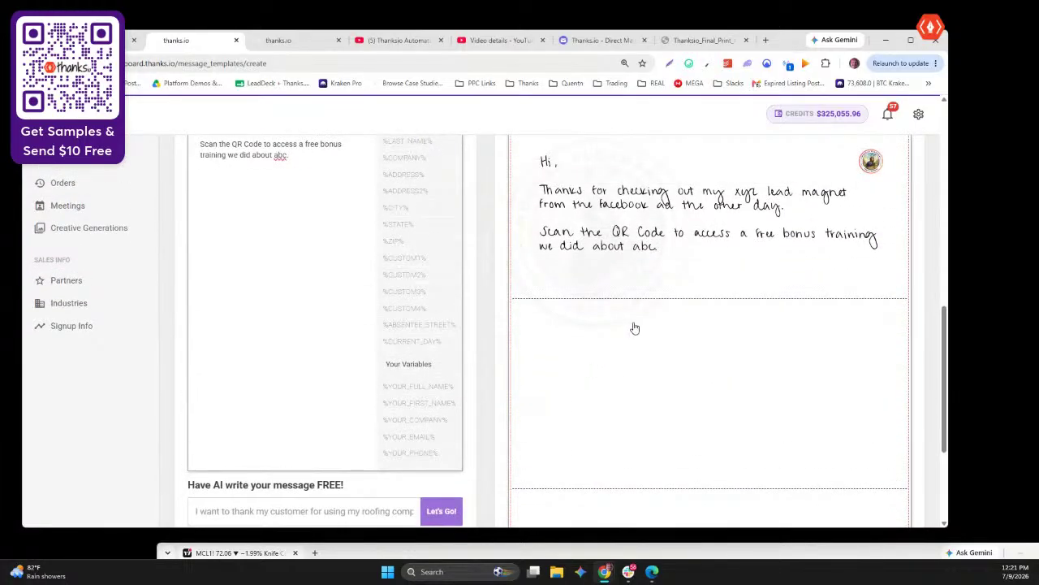
scroll(635, 328, "down", 2)
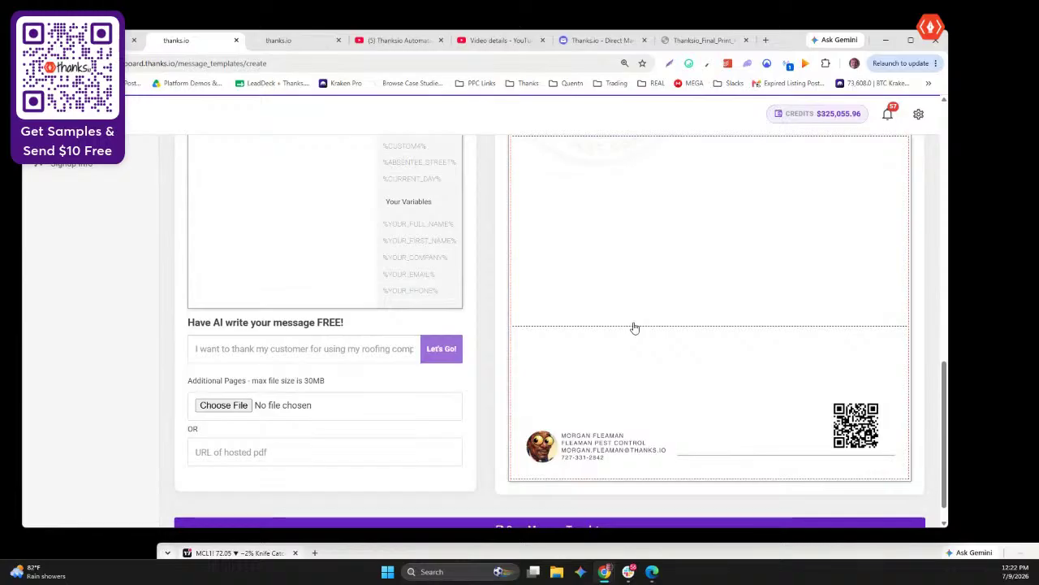
scroll(714, 371, "up", 5)
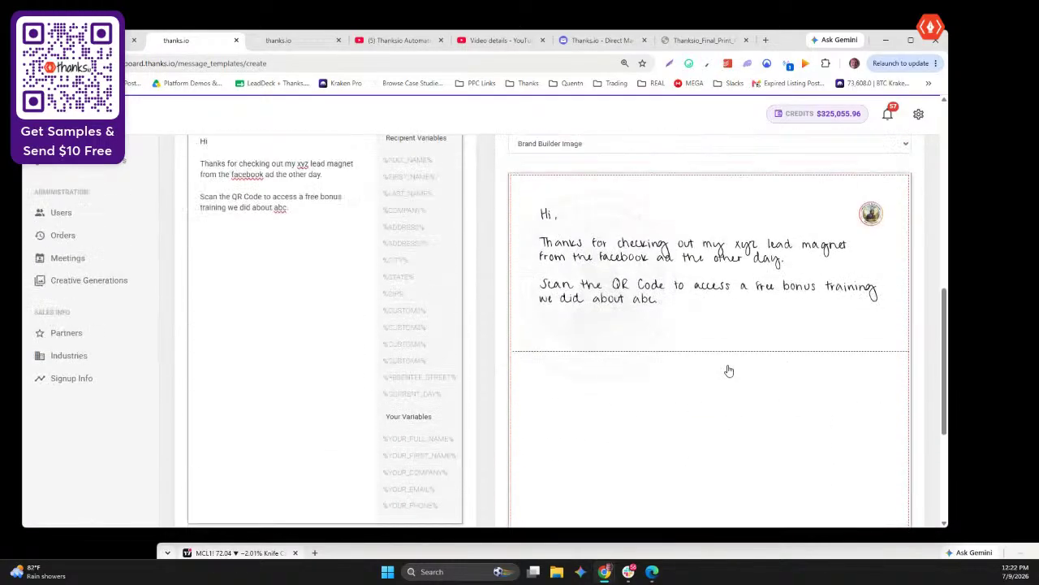
scroll(729, 370, "down", 3)
Review the available mailing types and set the message template's type to Notecard
scroll(730, 370, "up", 6)
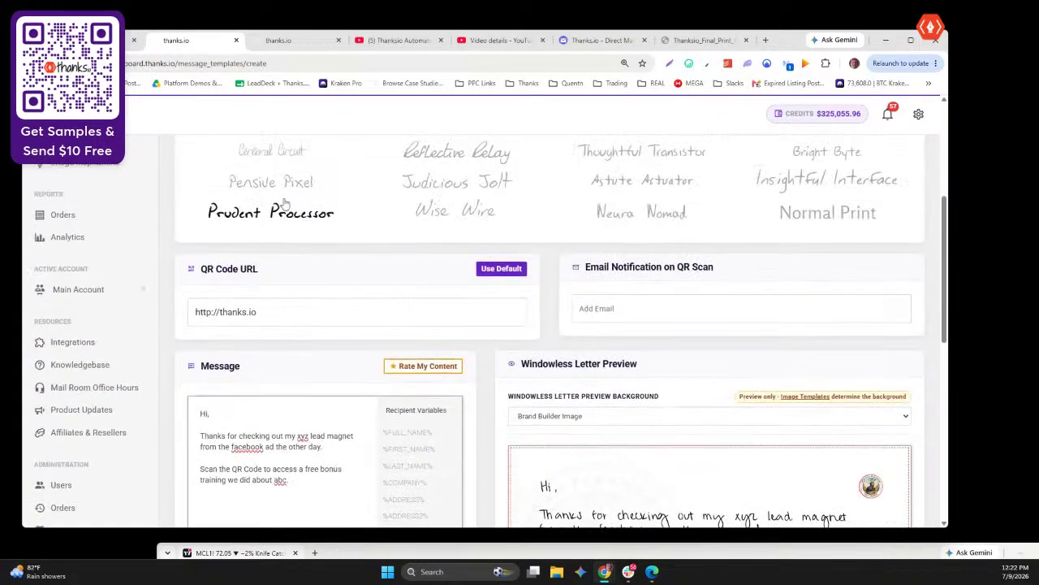
left_click(268, 158)
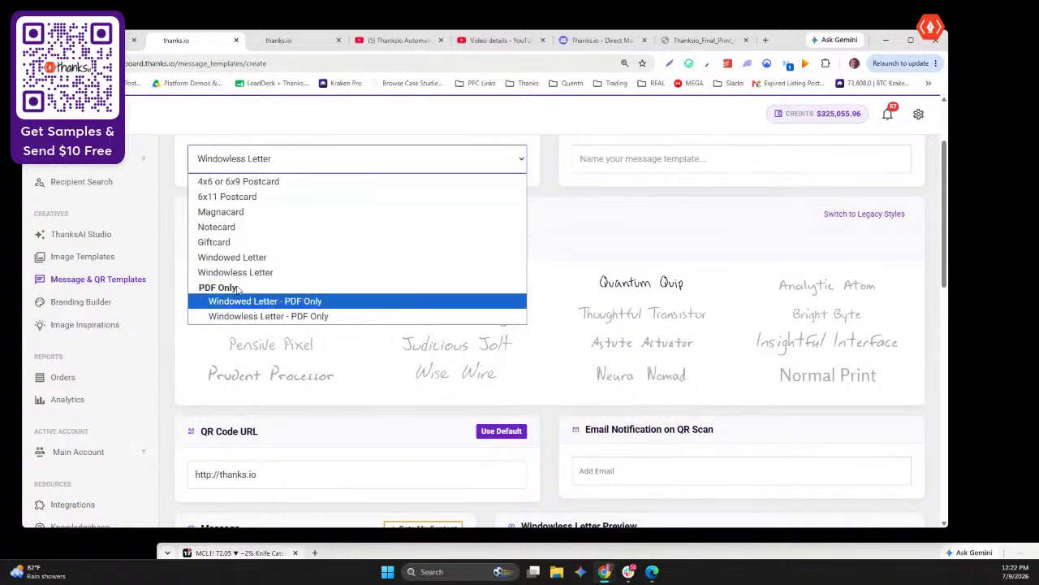
left_click(260, 253)
left_click(239, 160)
left_click(233, 228)
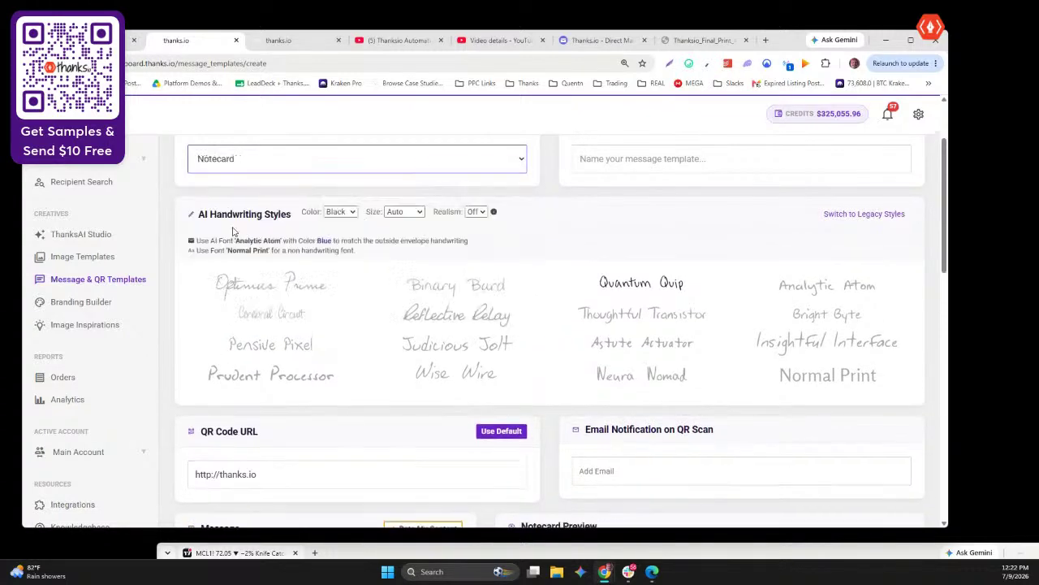
Examine the notecard preview, including the fold line, handwritten message, sender details and QR code placement
scroll(487, 268, "down", 2)
scroll(500, 270, "down", 5)
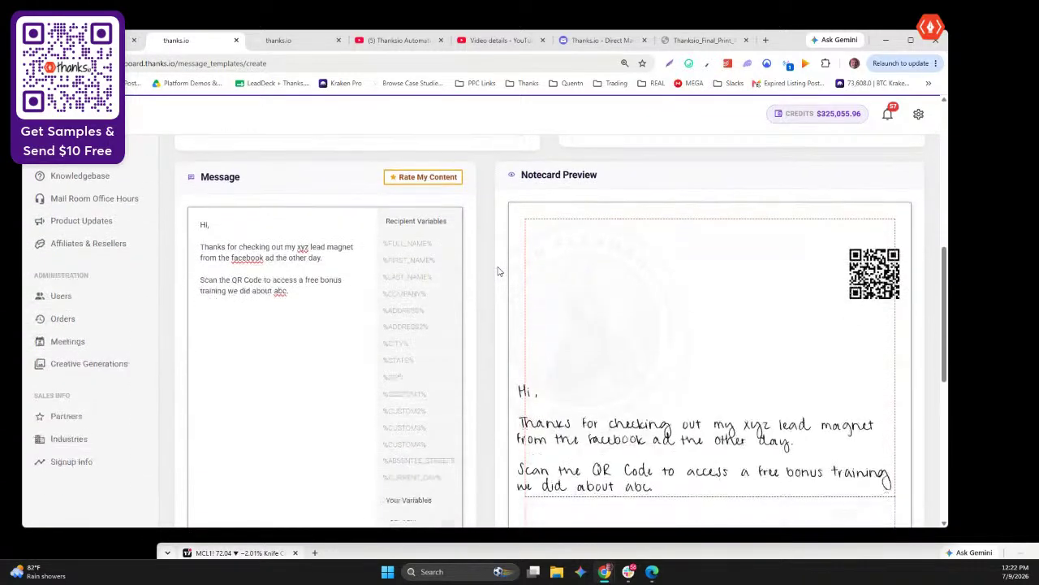
scroll(499, 270, "down", 2)
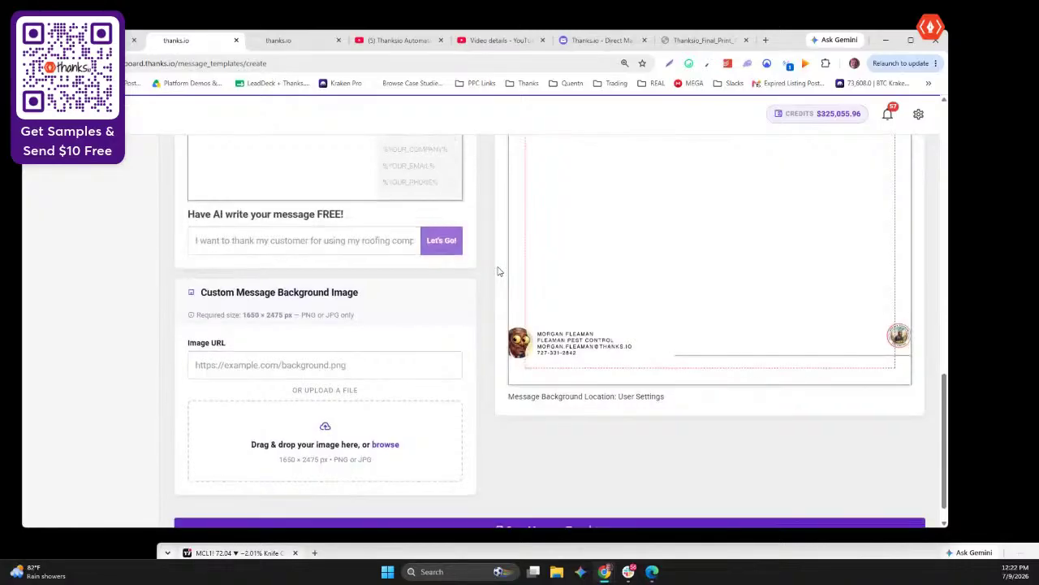
scroll(499, 270, "up", 5)
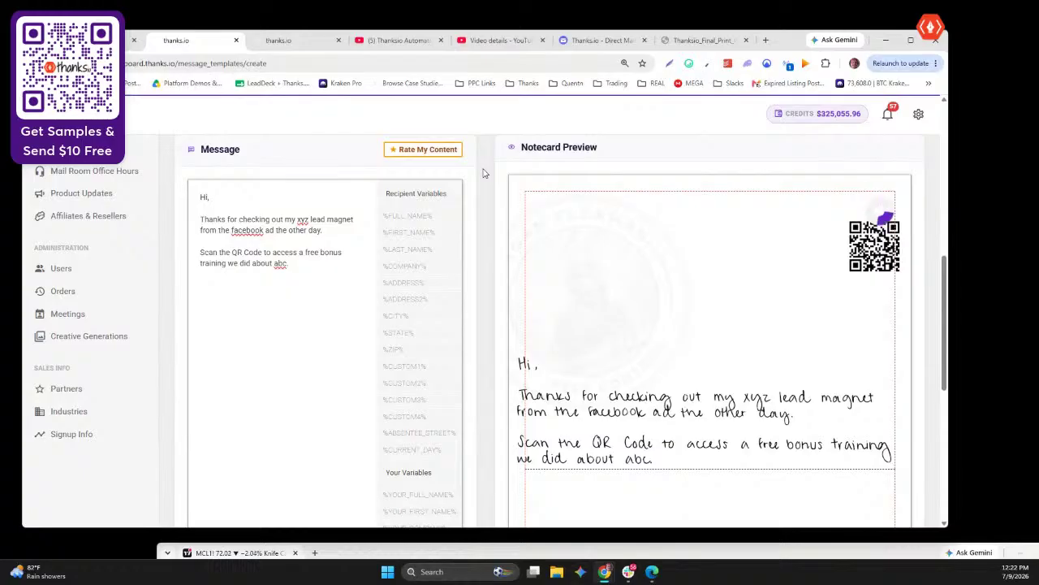
scroll(564, 208, "down", 4)
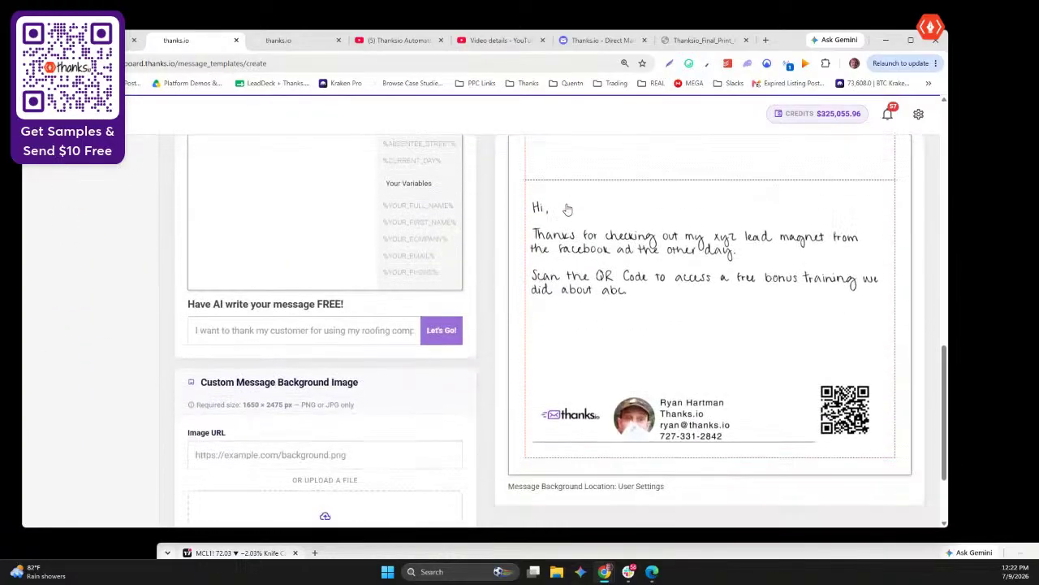
scroll(627, 266, "up", 4)
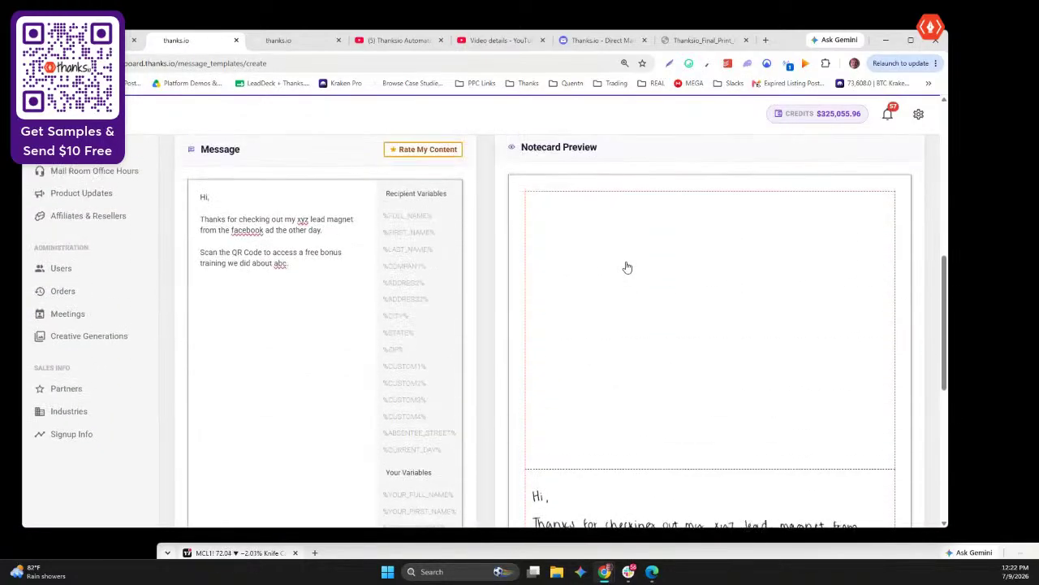
Save the notecard message template, review the issues in the AI content rating and ignore its recommendation
scroll(627, 267, "down", 5)
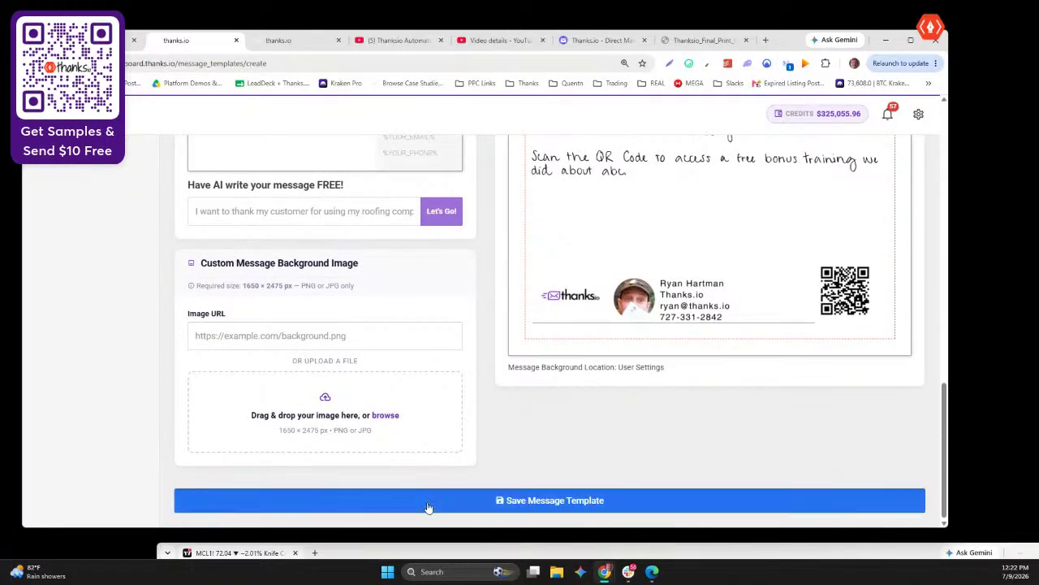
left_click(427, 503)
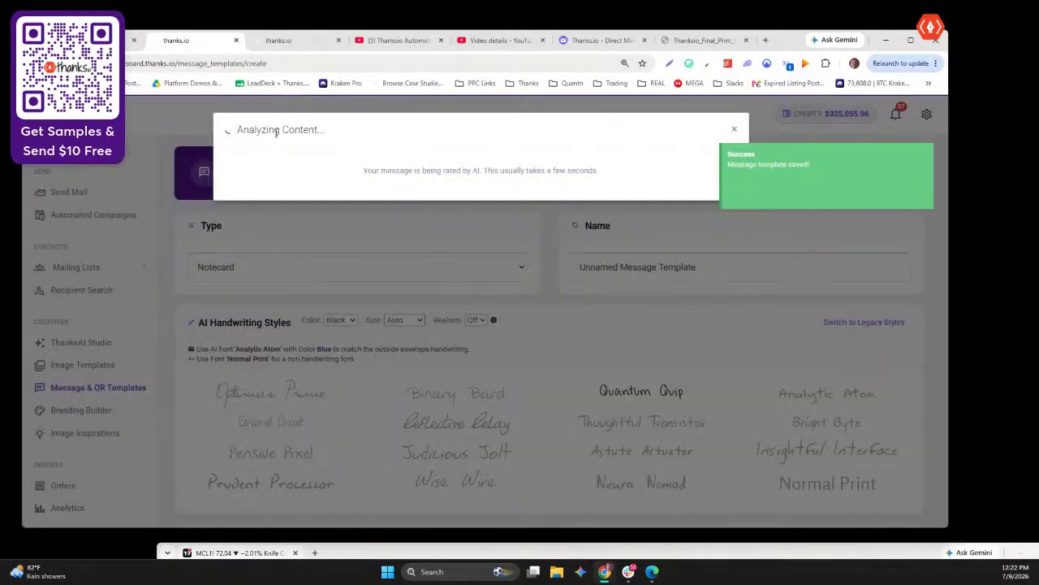
left_click_drag(367, 171, 392, 259)
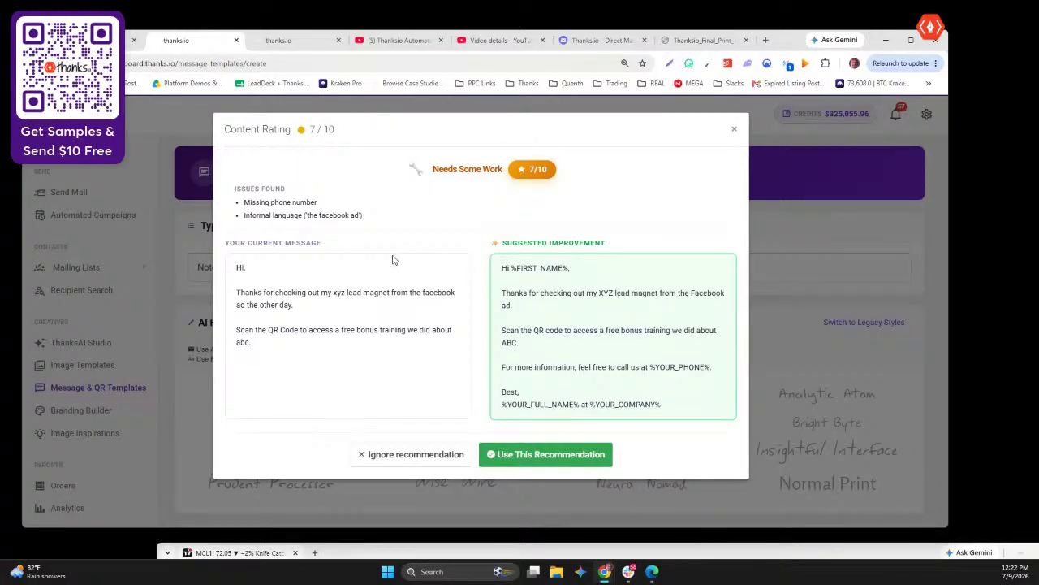
left_click_drag(253, 215, 364, 226)
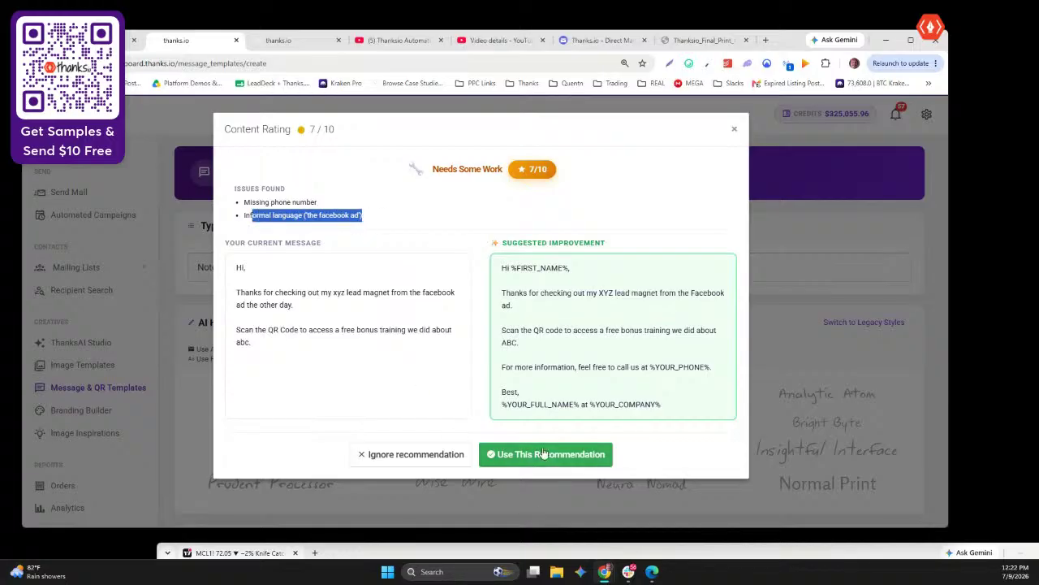
left_click(406, 454)
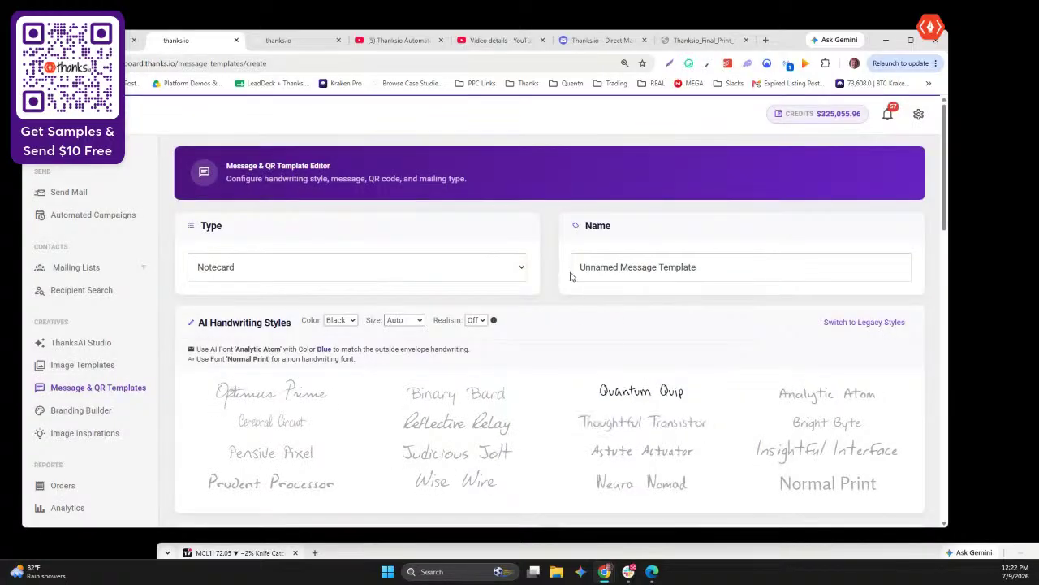
Review the saved notecard template from its message and blank upper panel down to the signature block and back to the handwriting styles
scroll(571, 277, "down", 5)
scroll(571, 277, "down", 3)
scroll(571, 277, "up", 2)
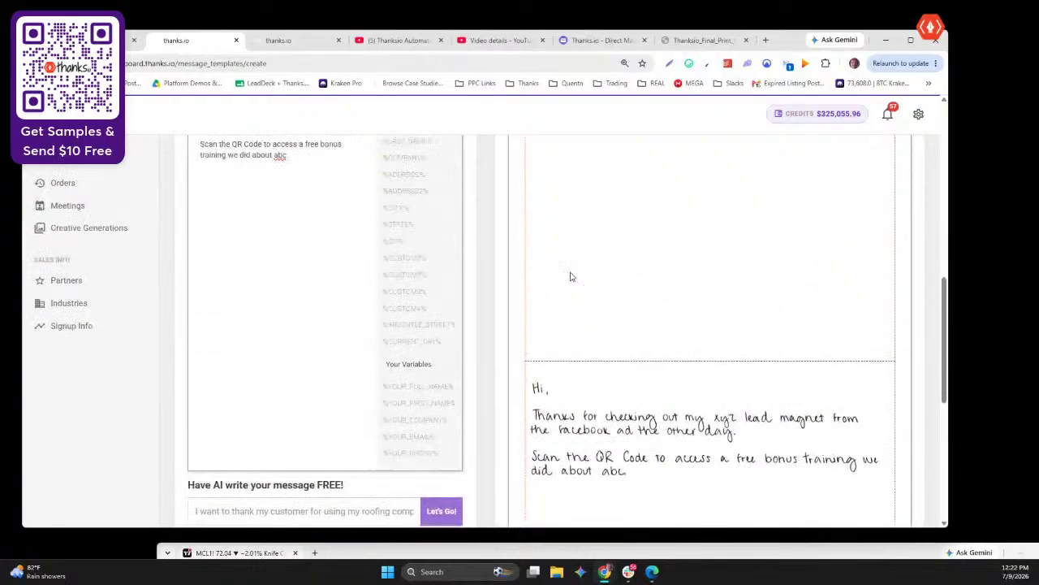
scroll(571, 278, "down", 1)
scroll(572, 277, "down", 1)
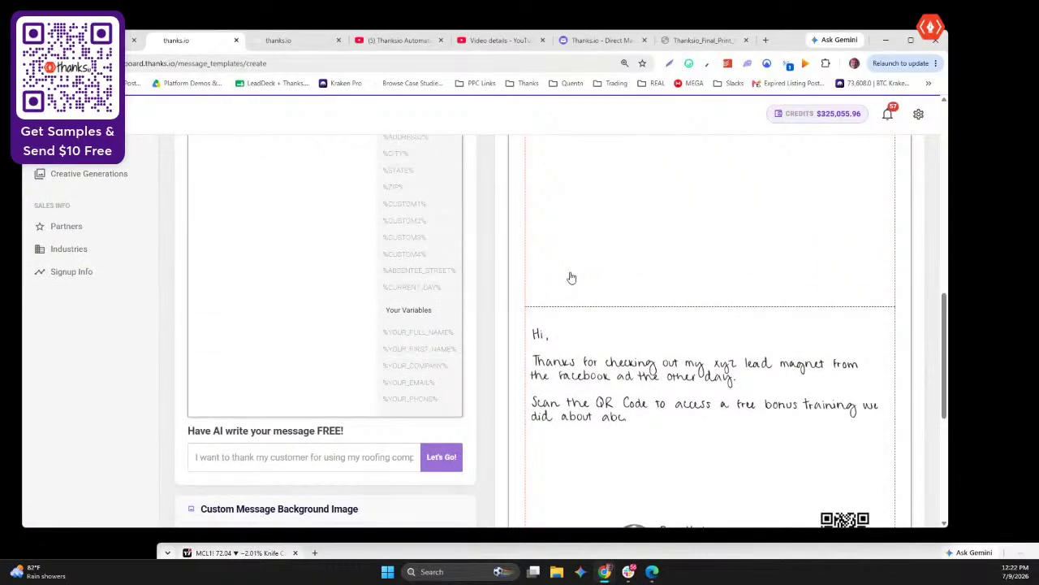
scroll(571, 276, "up", 3)
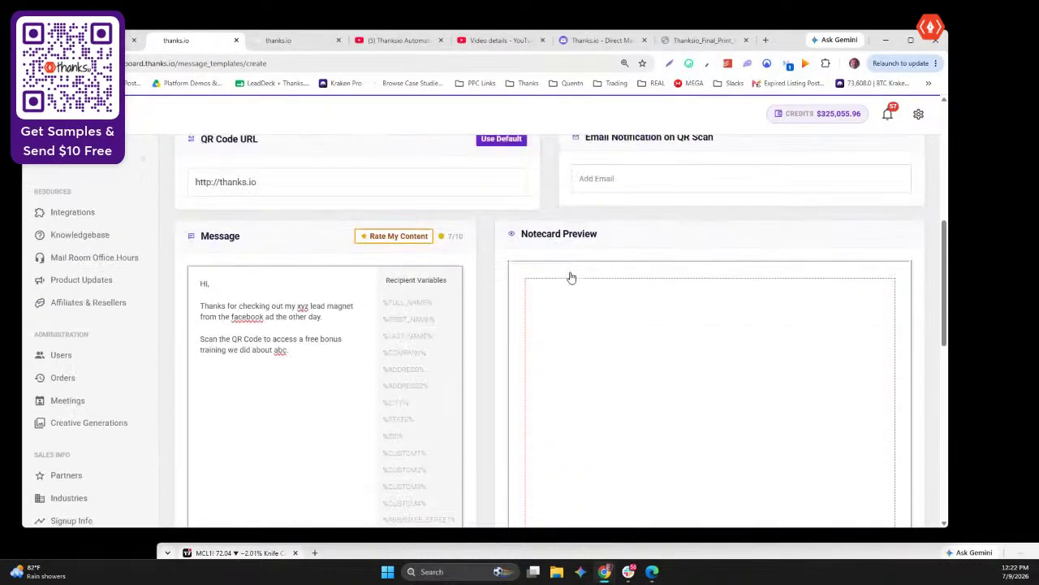
scroll(571, 277, "down", 1)
scroll(571, 278, "down", 2)
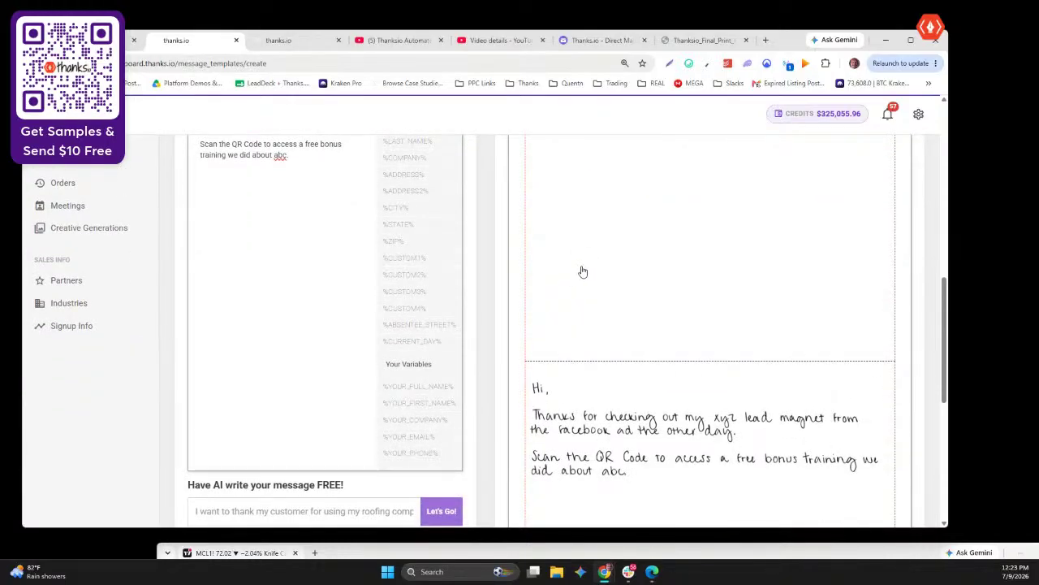
scroll(582, 271, "down", 5)
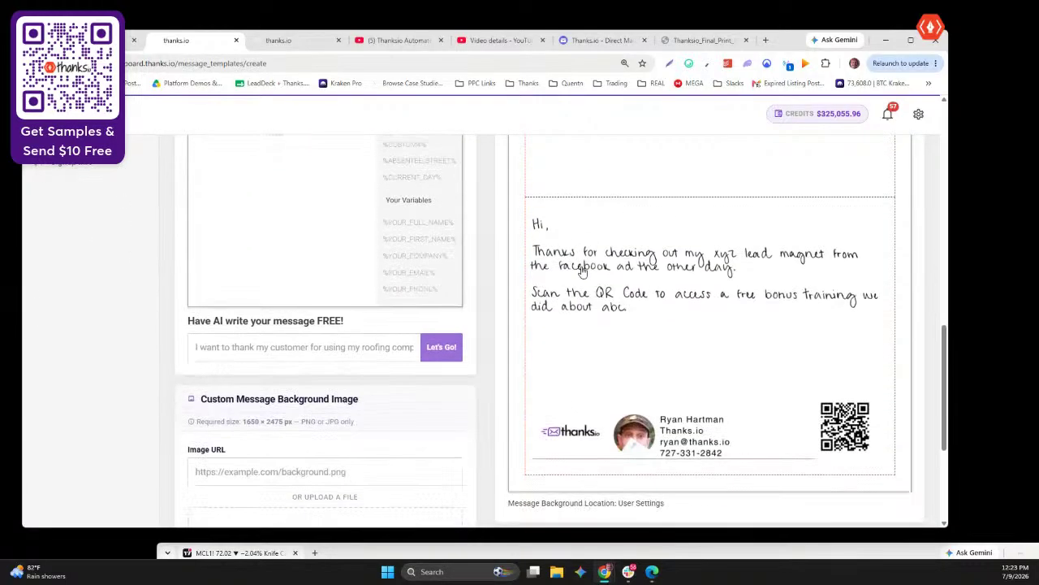
scroll(582, 271, "up", 7)
scroll(582, 271, "up", 9)
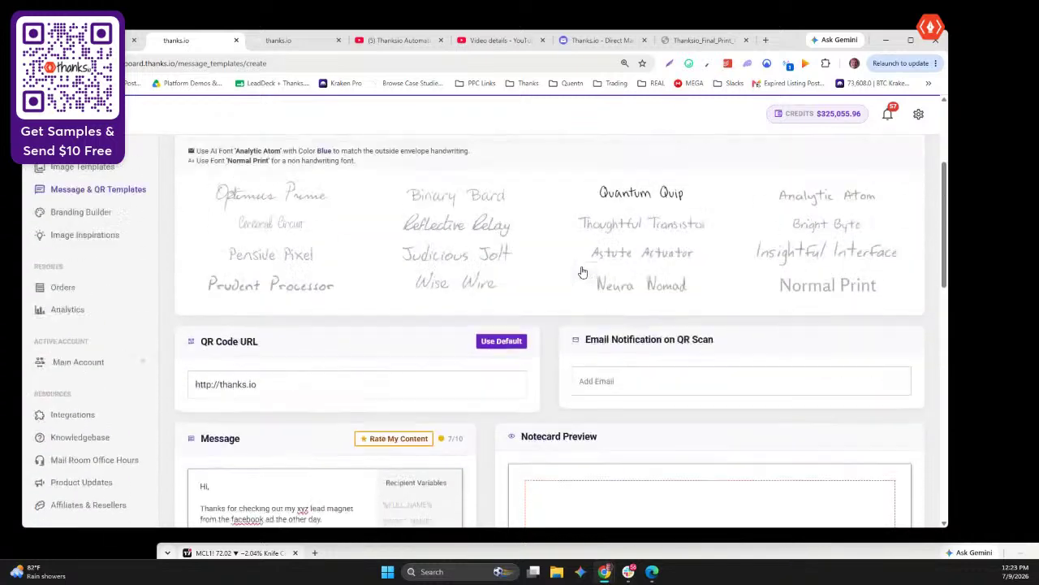
Generate an AI message from "i need a thank you note to send to someone who opted into my facebook ad about direct mail automation"
scroll(582, 271, "down", 9)
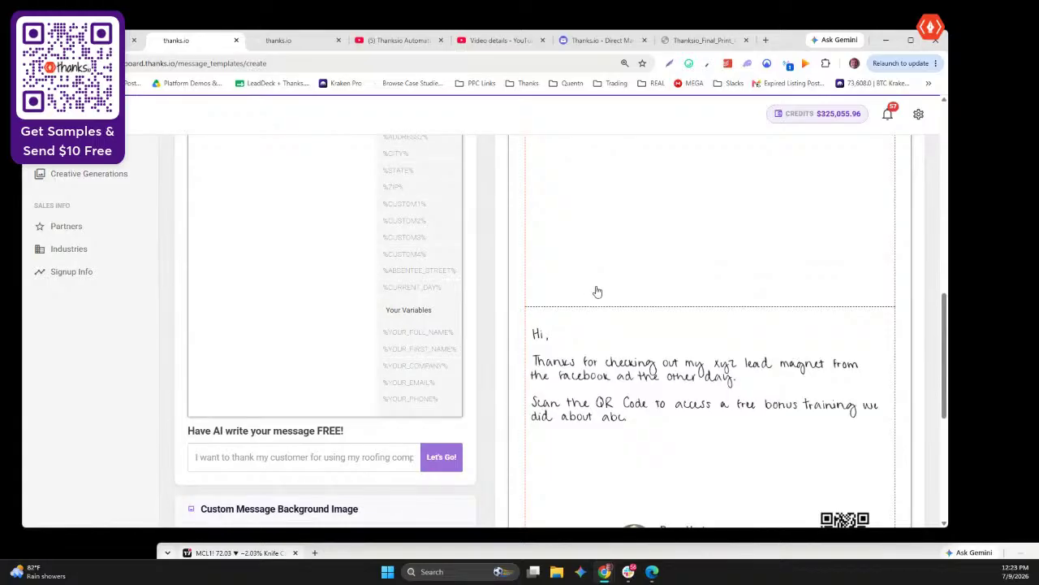
scroll(596, 291, "down", 2)
left_click(260, 350)
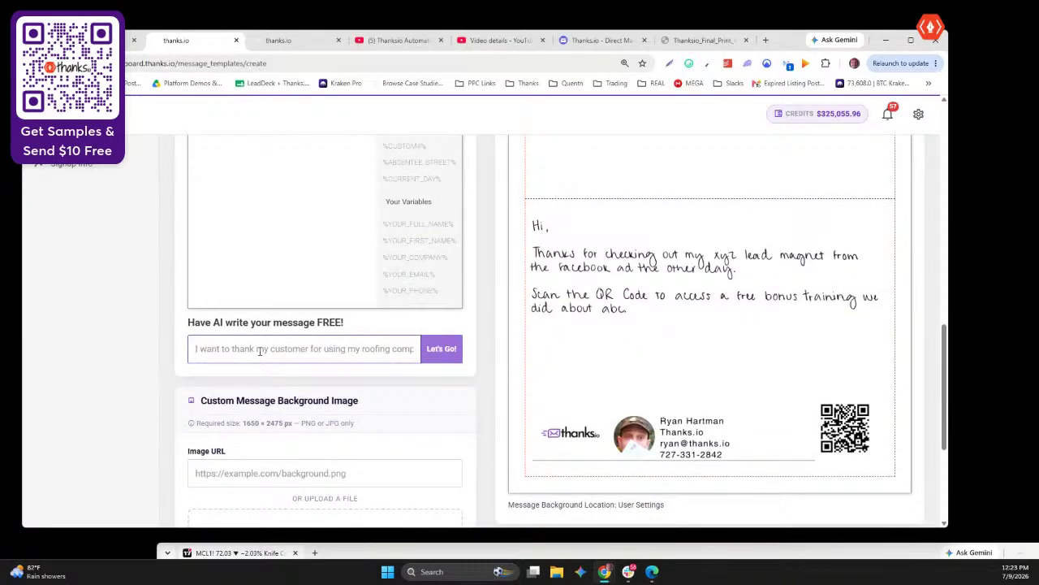
type("i need a thank you note to send to someone who")
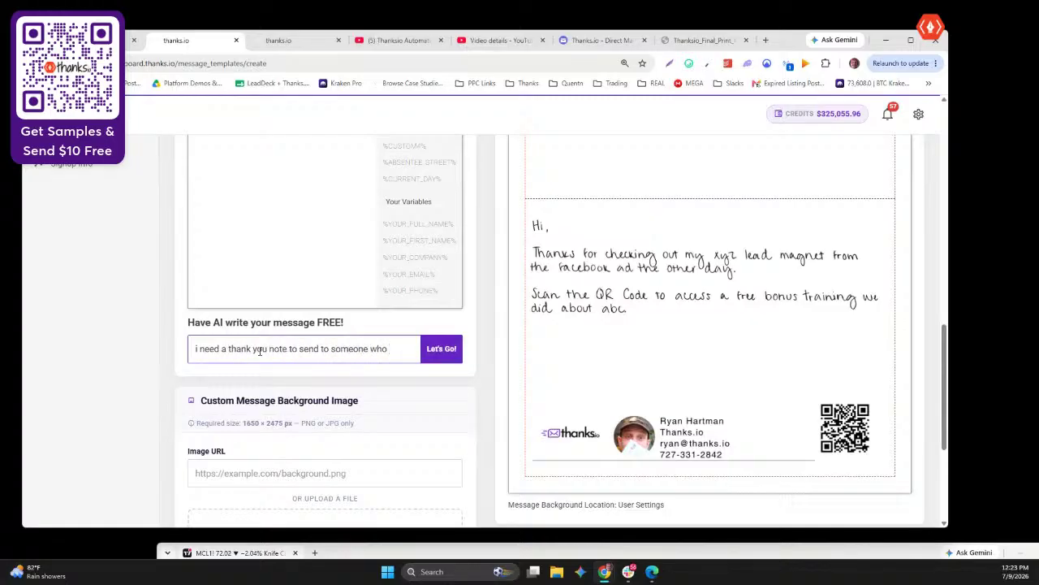
type("d into m")
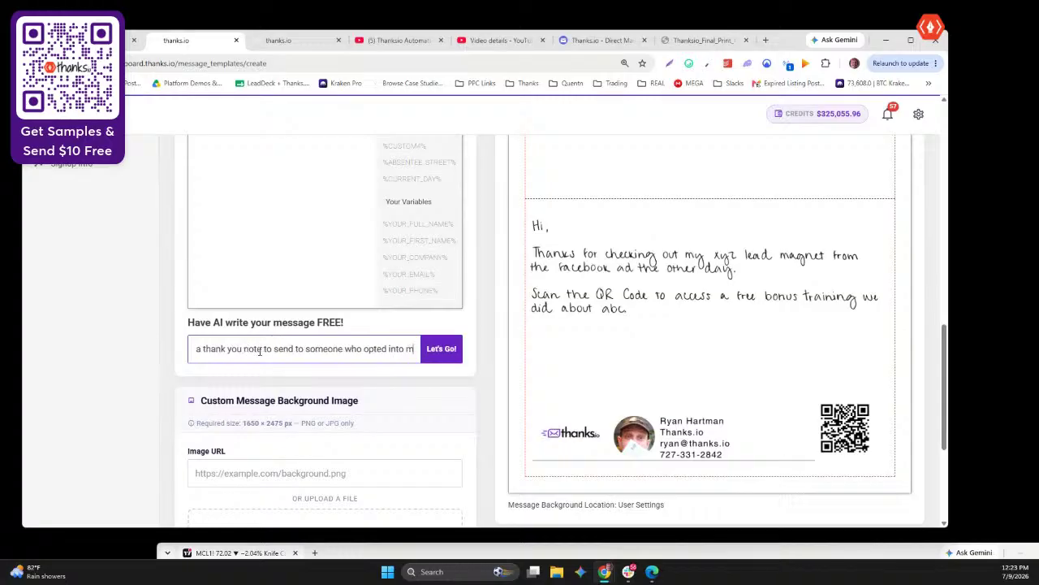
type("y facebook ad about")
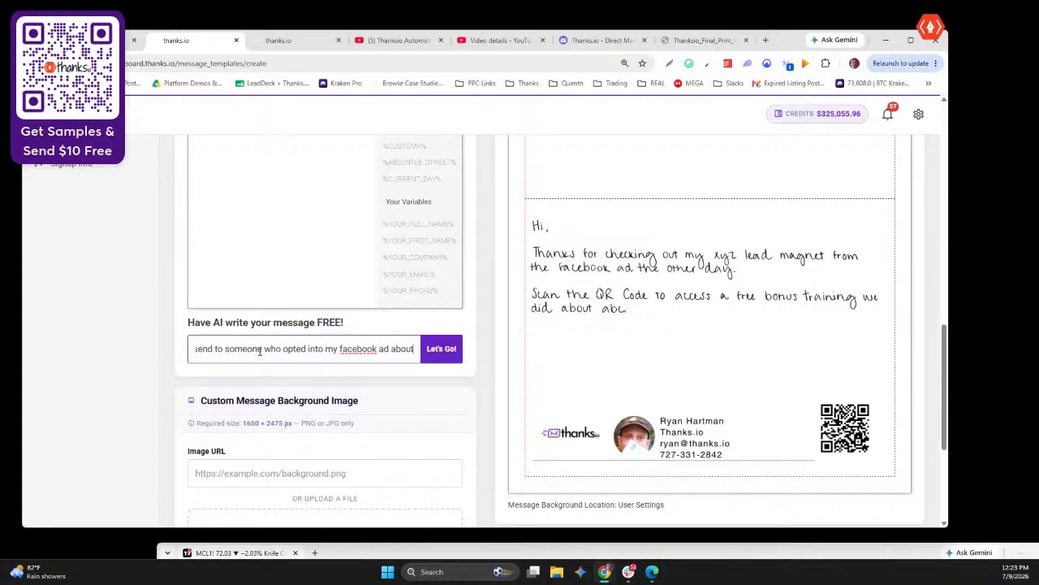
type(" direct mail automation")
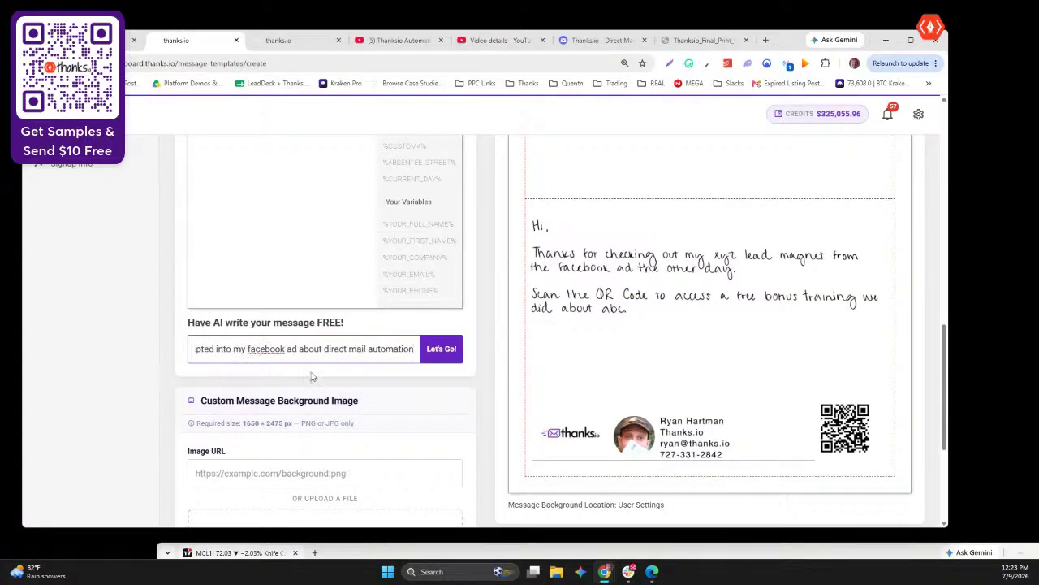
key("Return")
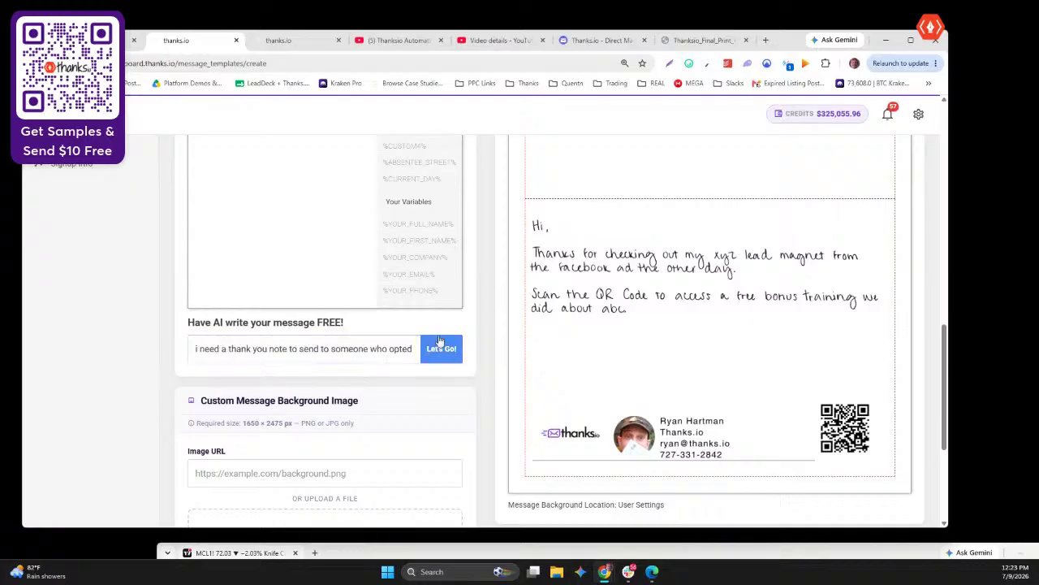
Review the AI-written message in the notecard preview and delete its "Subject: Thank You for Connecting with Us!" line with the blank line below
scroll(389, 376, "up", 4)
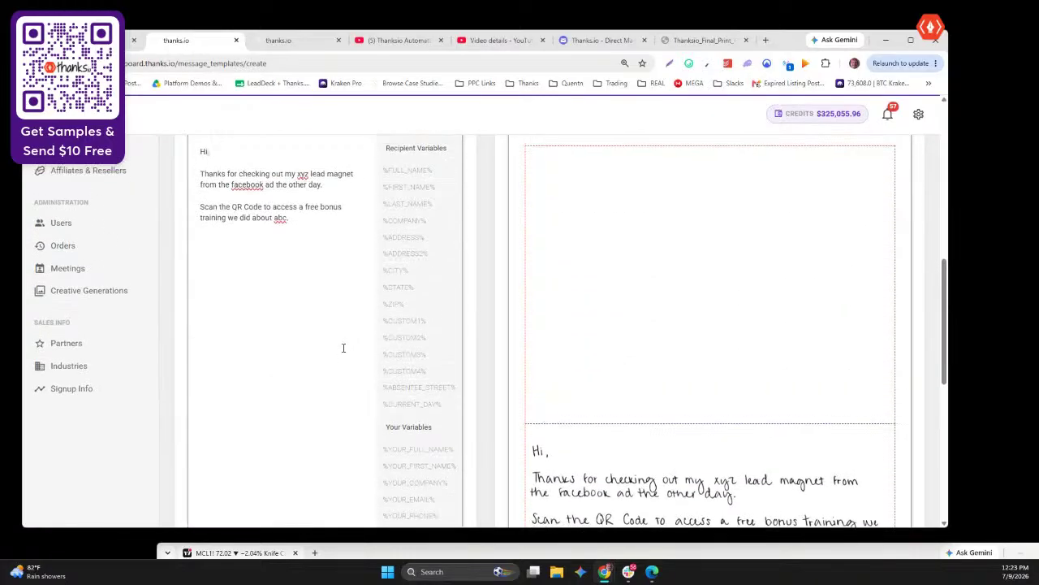
scroll(352, 357, "down", 6)
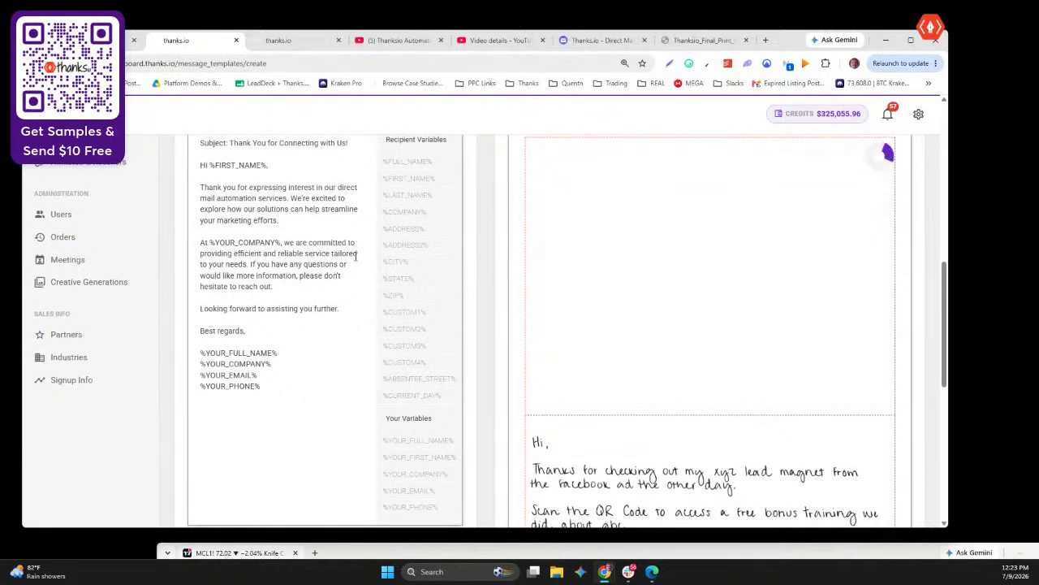
scroll(349, 256, "up", 1)
scroll(548, 269, "down", 5)
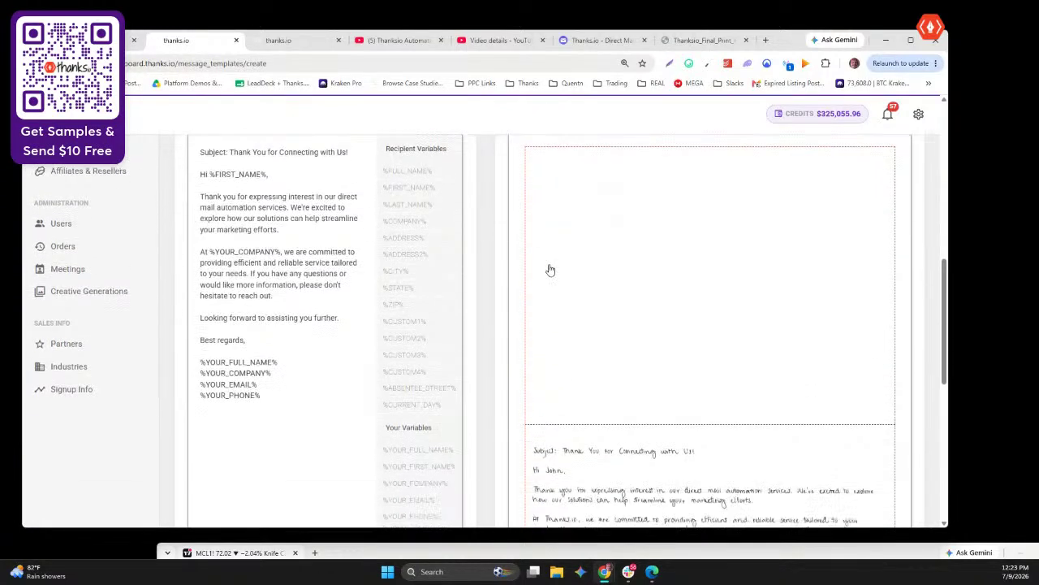
scroll(317, 244, "up", 5)
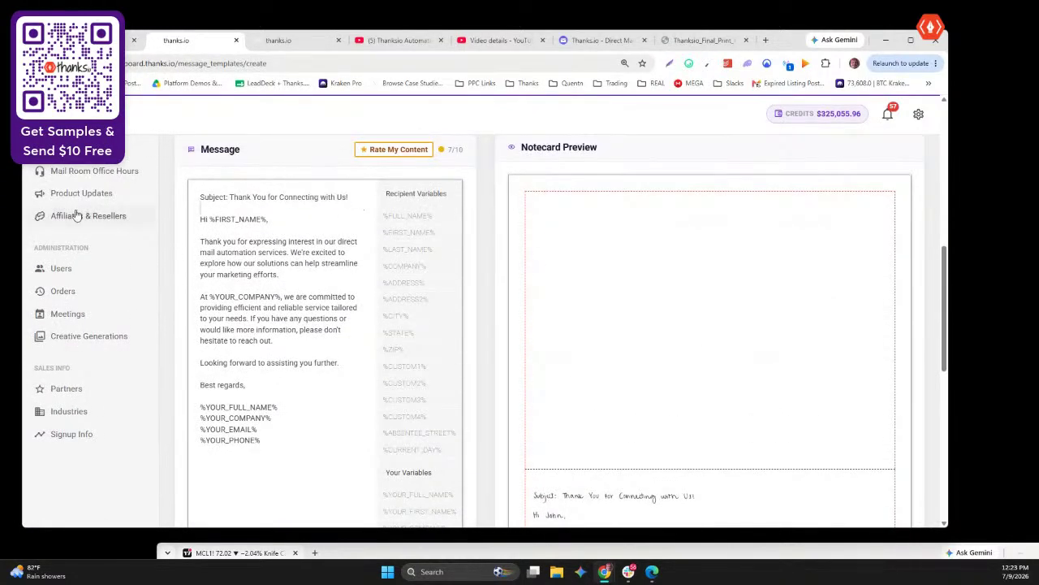
left_click_drag(349, 197, 175, 182)
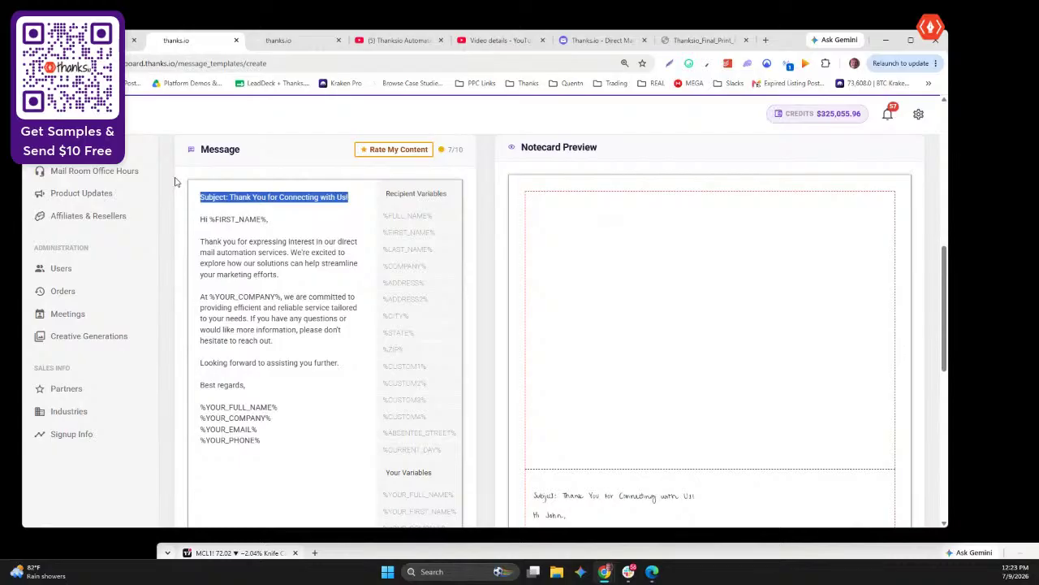
key("BackSpace")
key("Delete")
key("Delete")
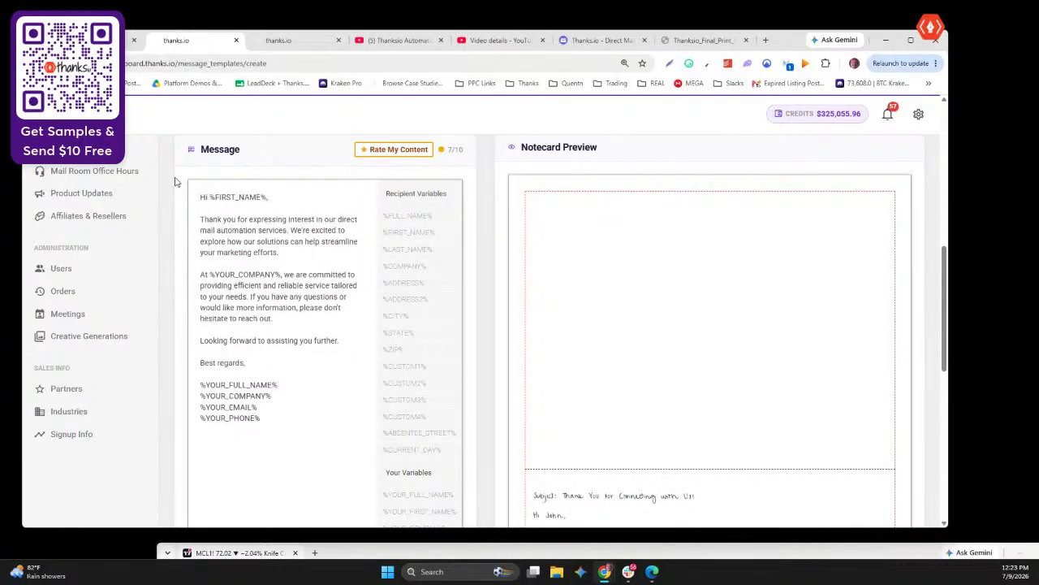
Compare the sender variables closing the message with the branded signature block in the notecard preview
left_click_drag(288, 398, 200, 374)
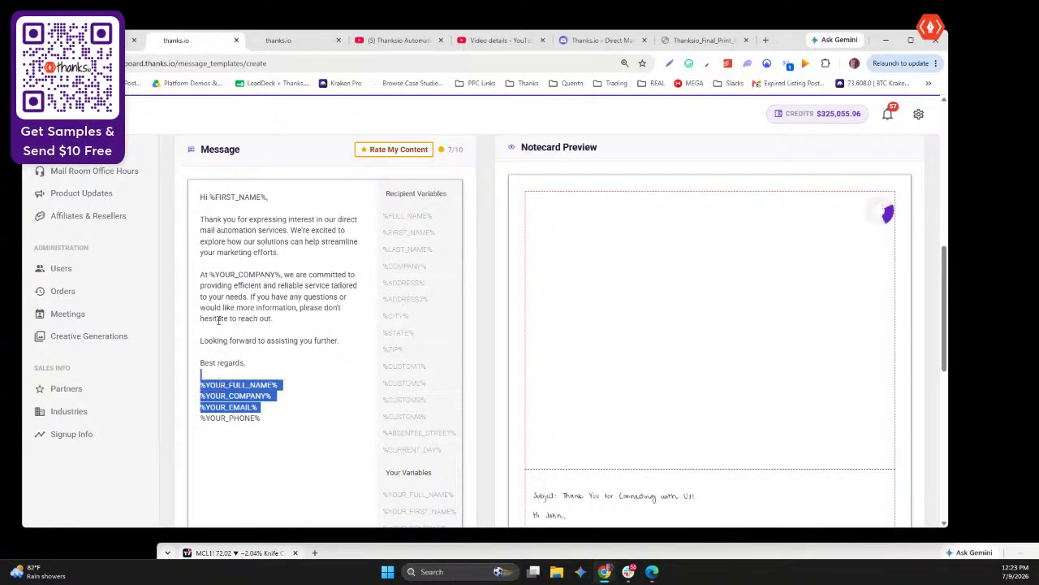
scroll(410, 396, "down", 2)
scroll(390, 215, "up", 2)
scroll(423, 399, "down", 2)
scroll(650, 414, "down", 2)
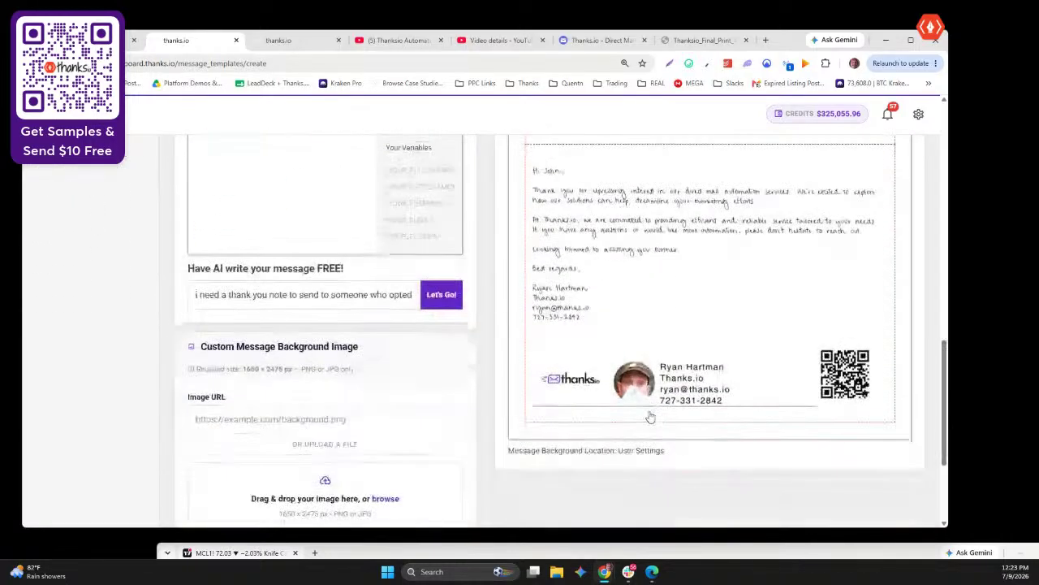
Change the message template's mailing type to Giftcard and go to its preview
scroll(650, 417, "up", 5)
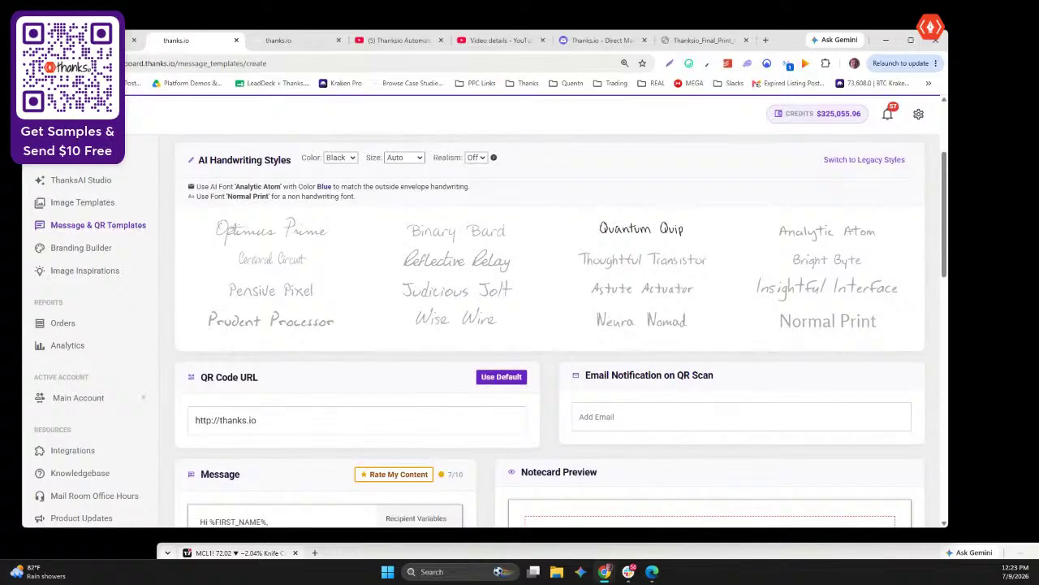
scroll(445, 357, "up", 2)
scroll(445, 358, "down", 5)
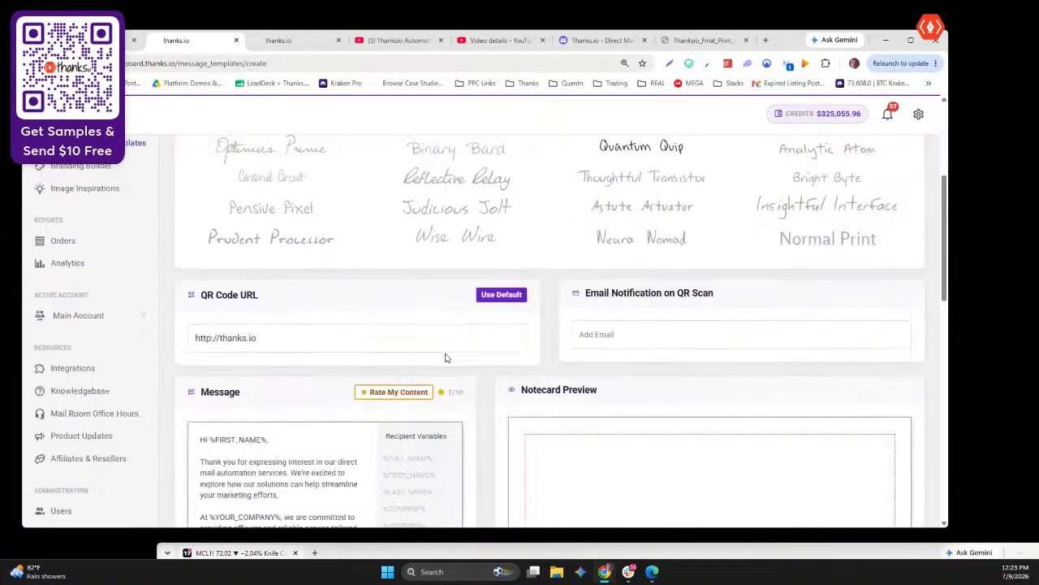
scroll(445, 357, "up", 5)
left_click(390, 267)
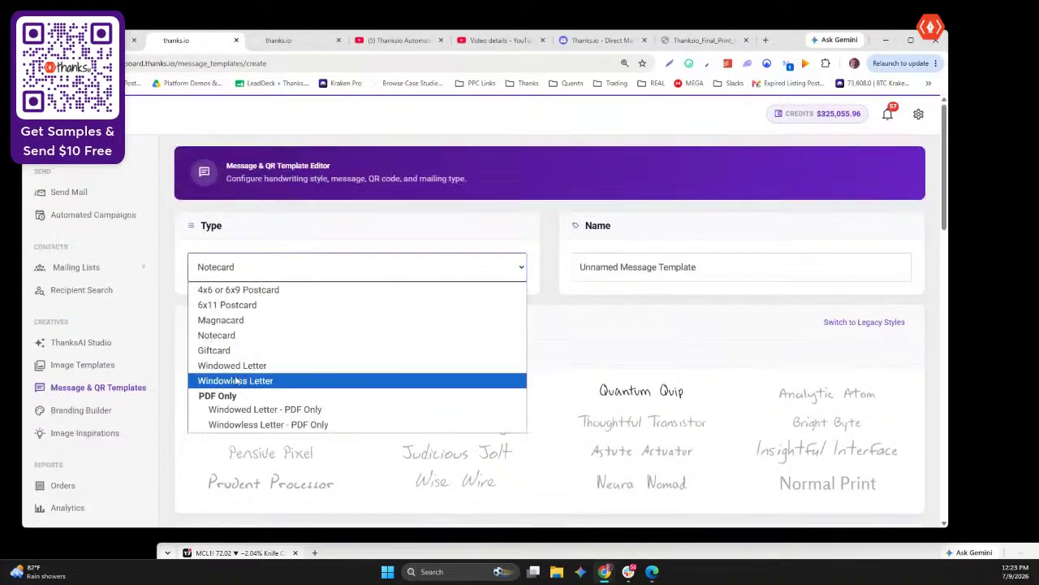
left_click(226, 353)
scroll(388, 314, "down", 8)
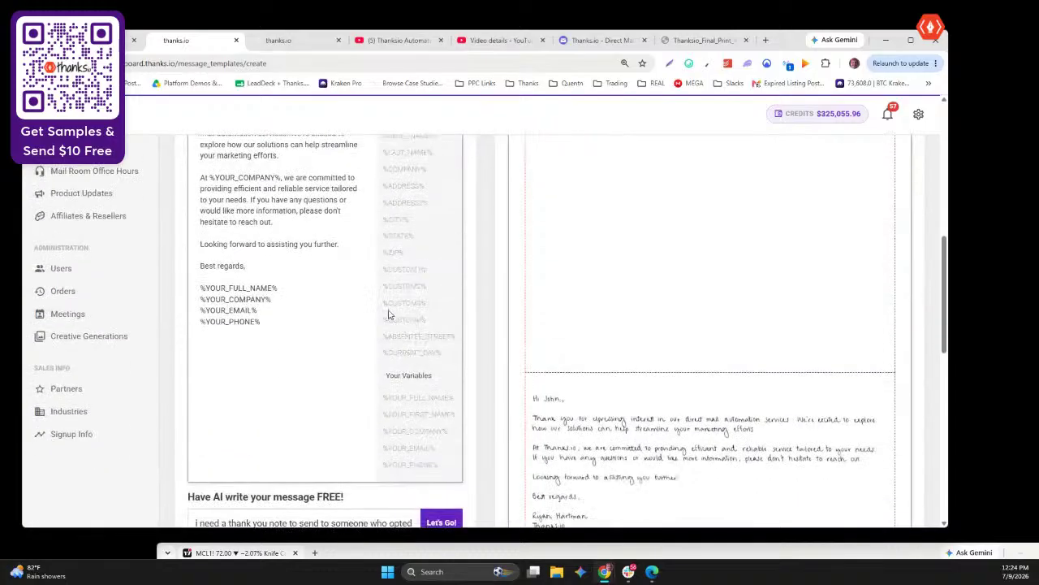
Review the giftcard preview and change the giftcard brand to Starbucks
scroll(388, 314, "up", 3)
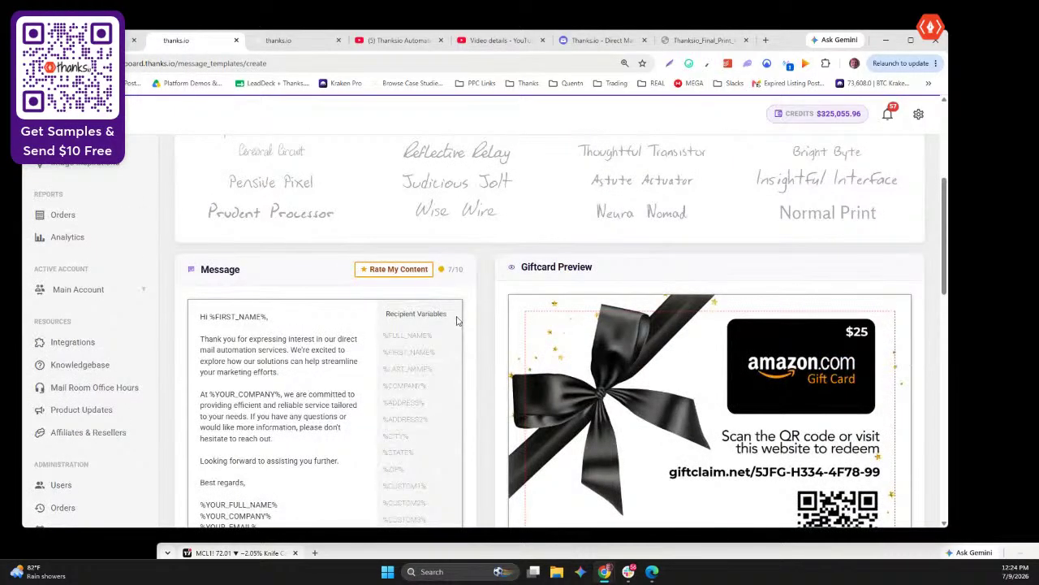
scroll(457, 320, "down", 2)
scroll(755, 315, "down", 8)
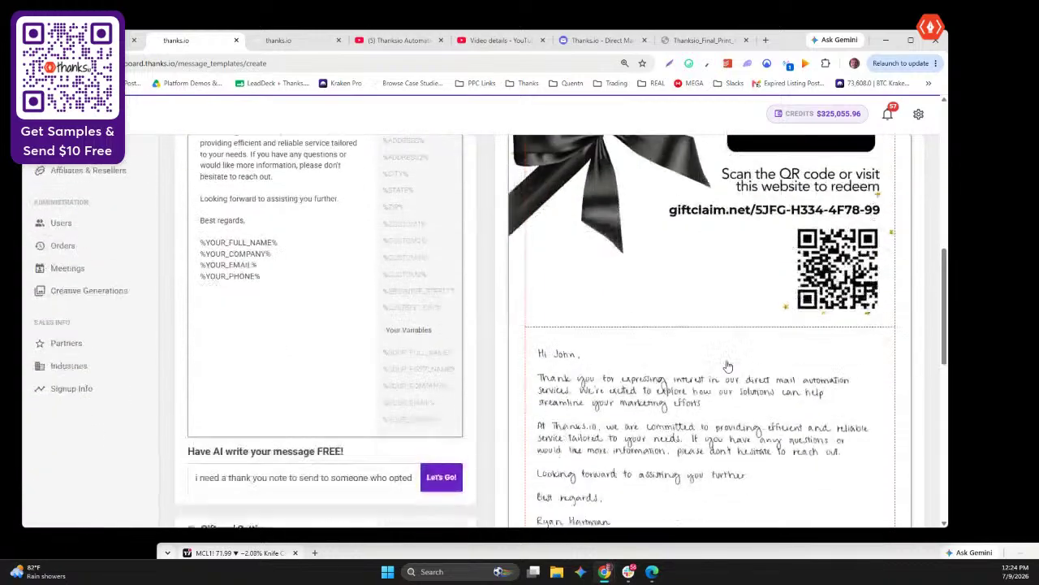
left_click(294, 281)
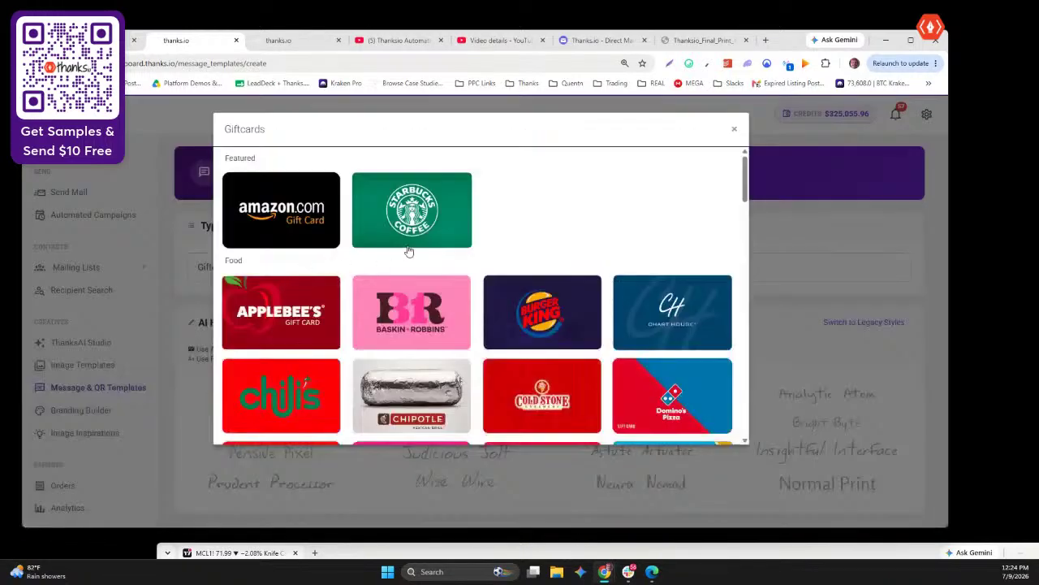
scroll(409, 251, "down", 10)
scroll(409, 252, "up", 10)
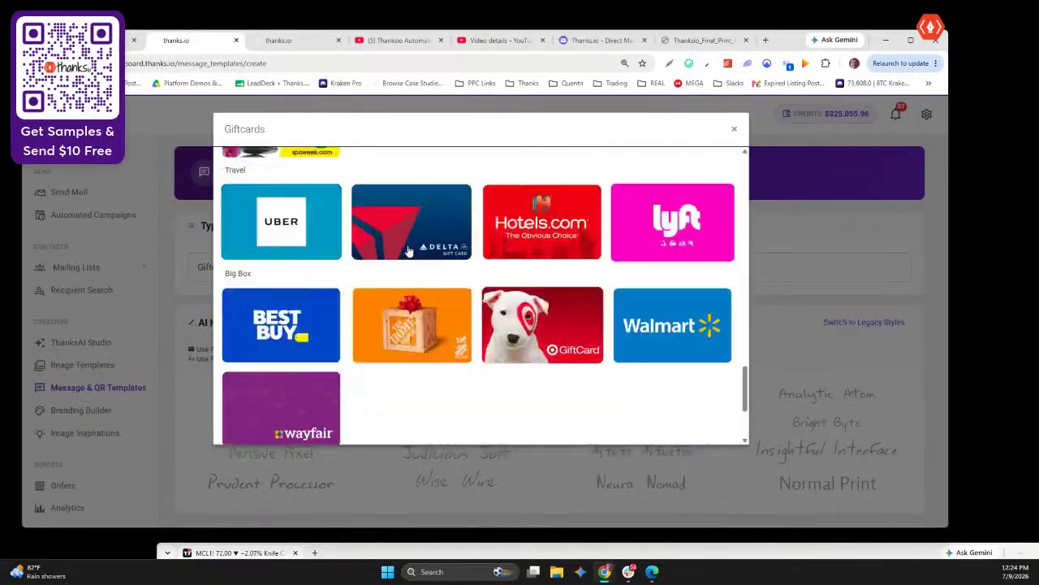
left_click(397, 227)
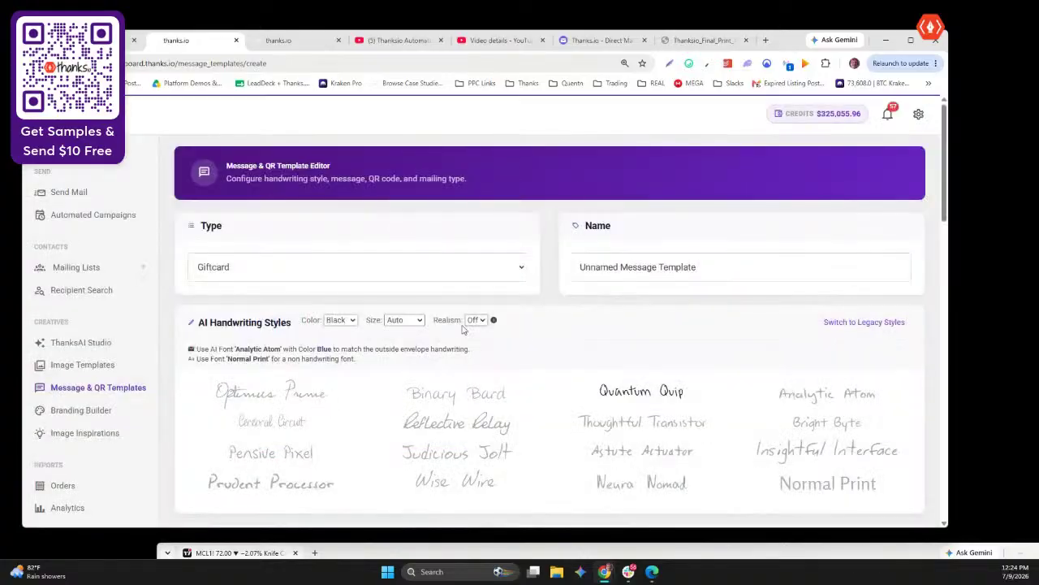
Set the giftcard amount to $10 and check the card in the preview
left_click(424, 397)
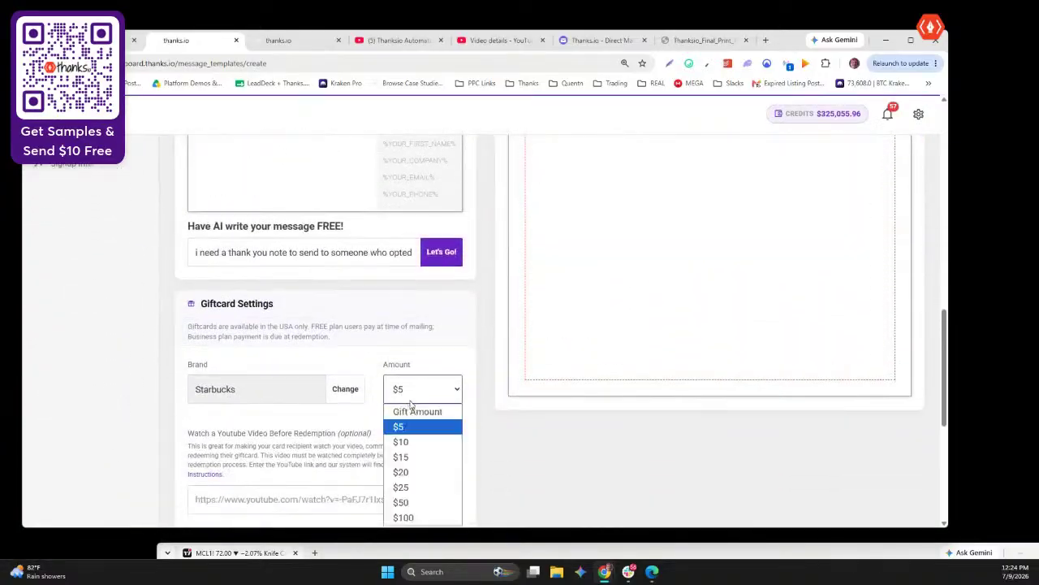
left_click(406, 438)
scroll(588, 457, "up", 3)
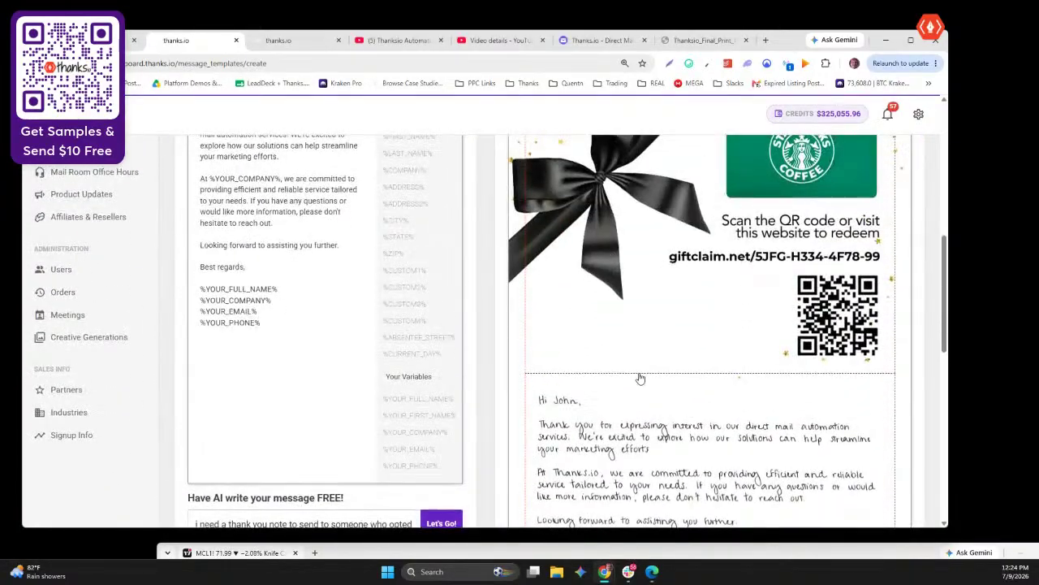
scroll(640, 371, "up", 3)
scroll(729, 371, "down", 2)
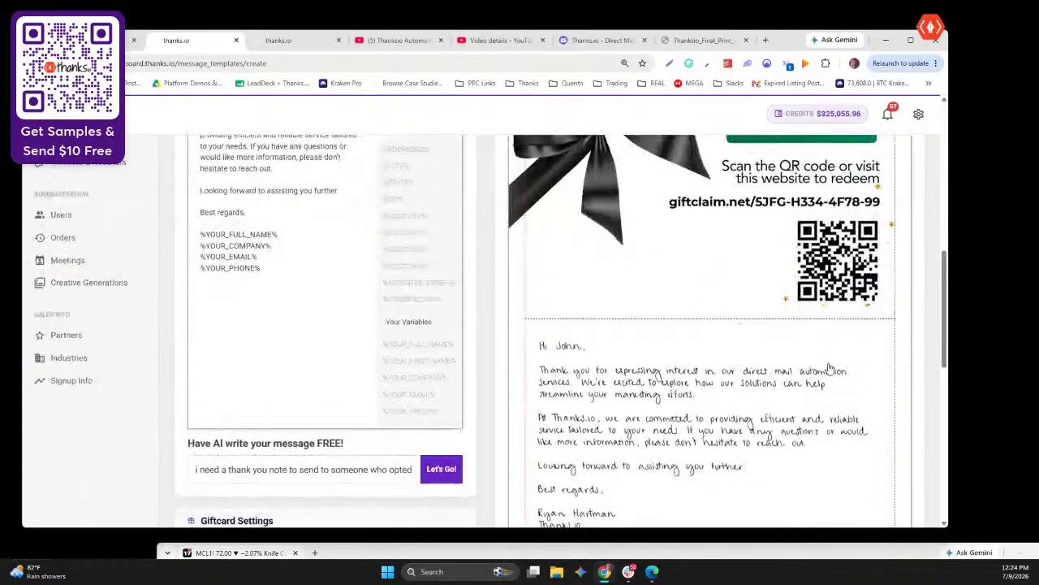
scroll(722, 367, "up", 2)
Examine the giftcard settings for a YouTube video, a website visit and the return link before redemption
scroll(706, 361, "down", 7)
scroll(698, 355, "down", 2)
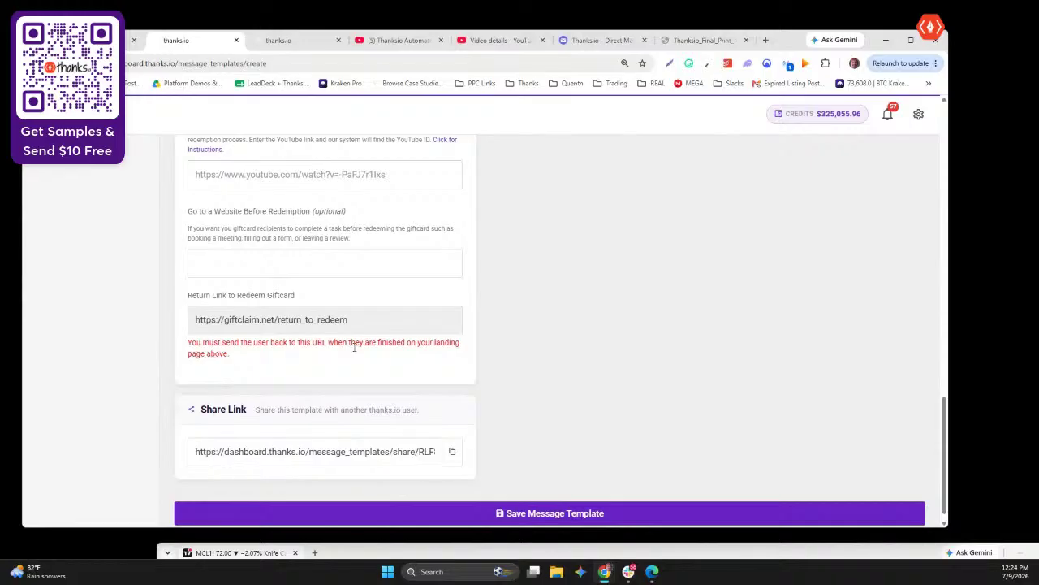
scroll(354, 348, "up", 4)
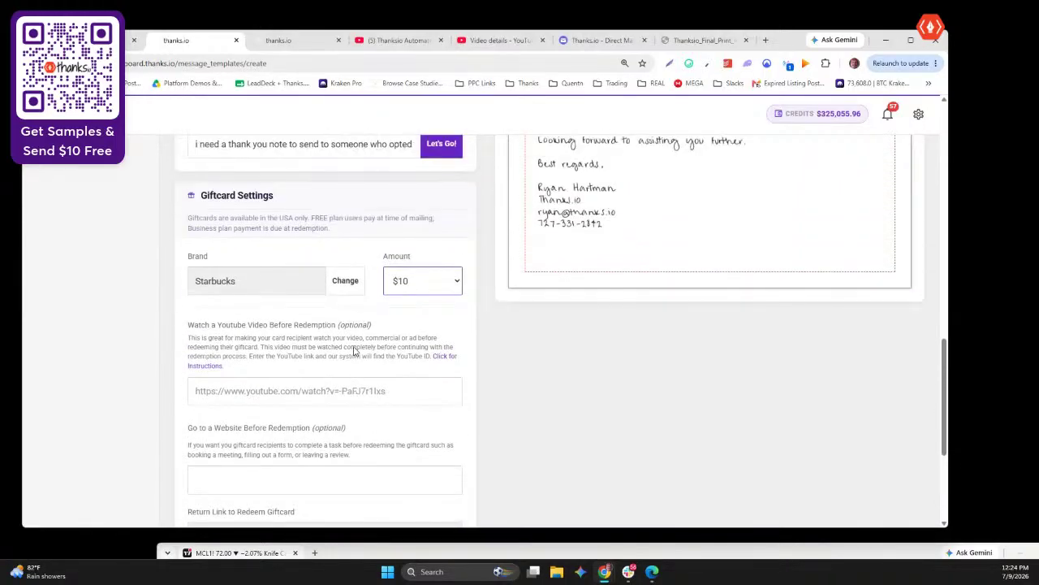
scroll(354, 350, "up", 3)
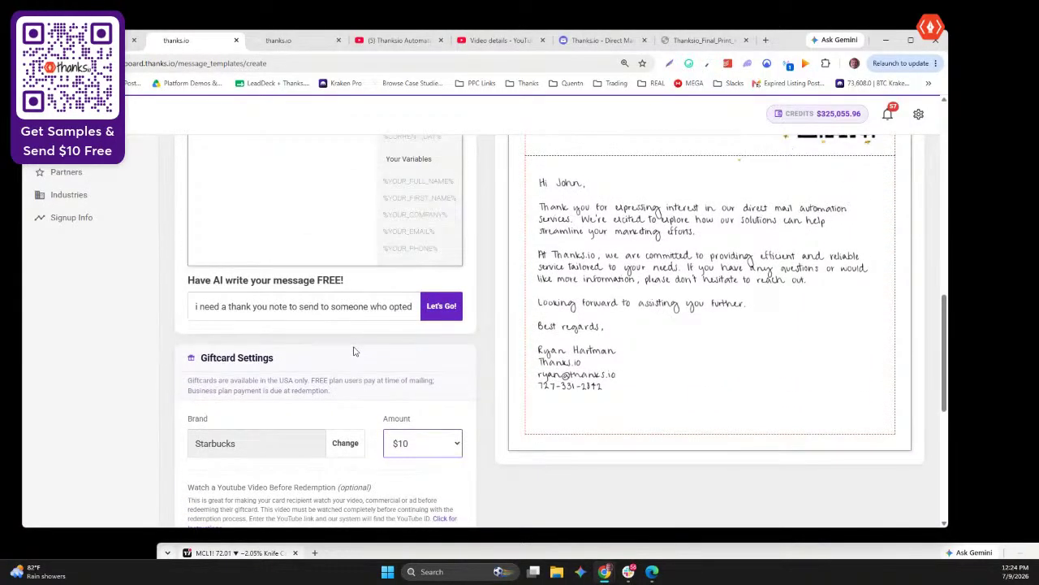
scroll(354, 351, "up", 1)
scroll(354, 347, "up", 1)
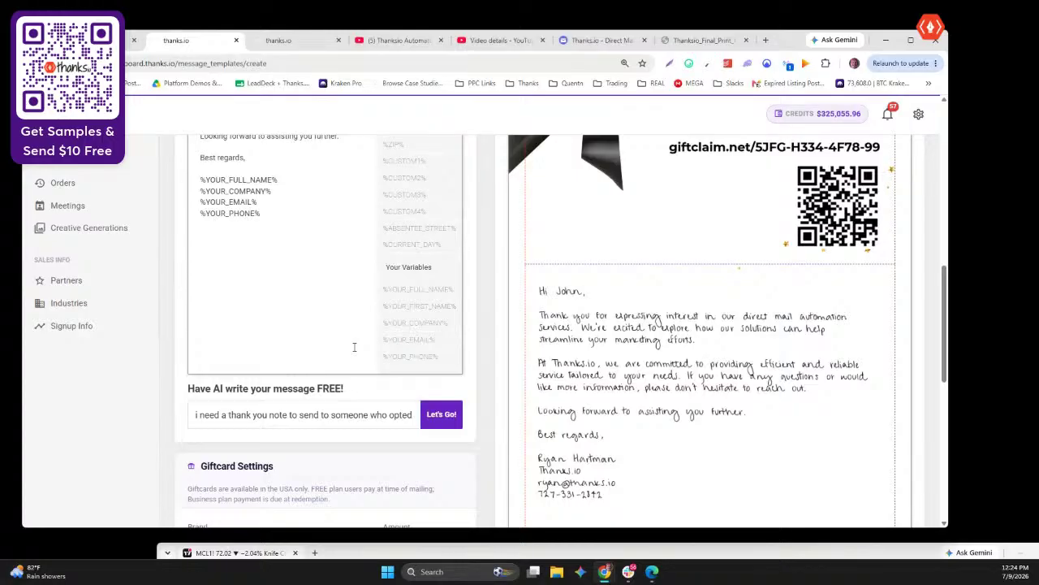
scroll(354, 347, "down", 10)
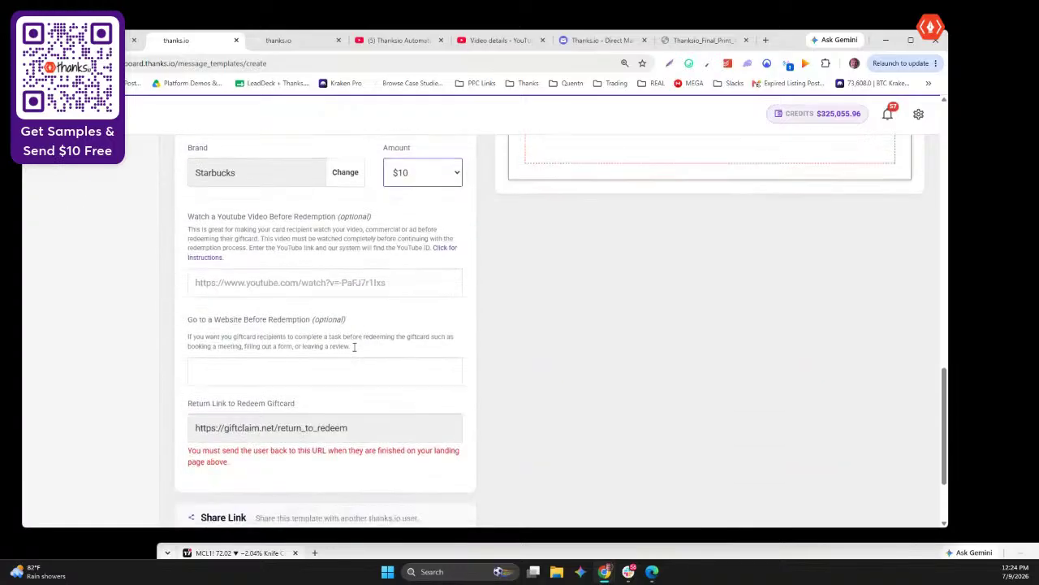
left_click(242, 323)
scroll(294, 338, "up", 3)
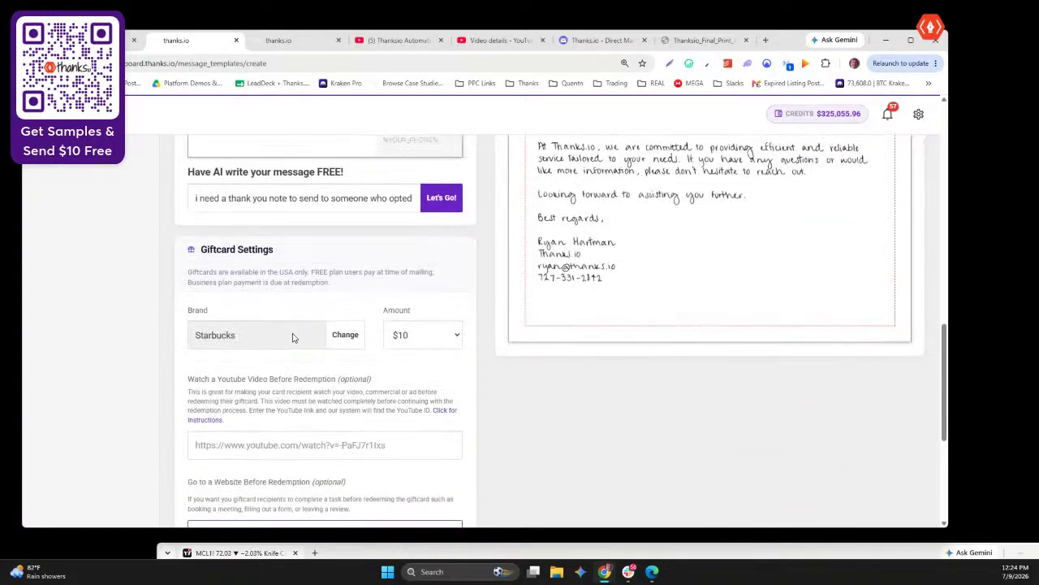
scroll(293, 338, "down", 2)
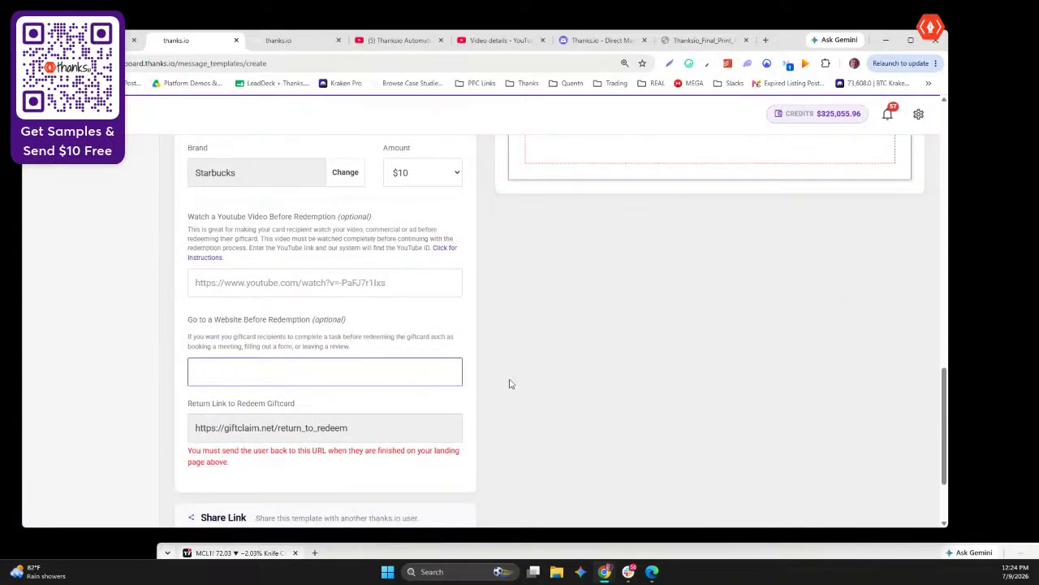
scroll(568, 374, "up", 7)
scroll(698, 423, "down", 6)
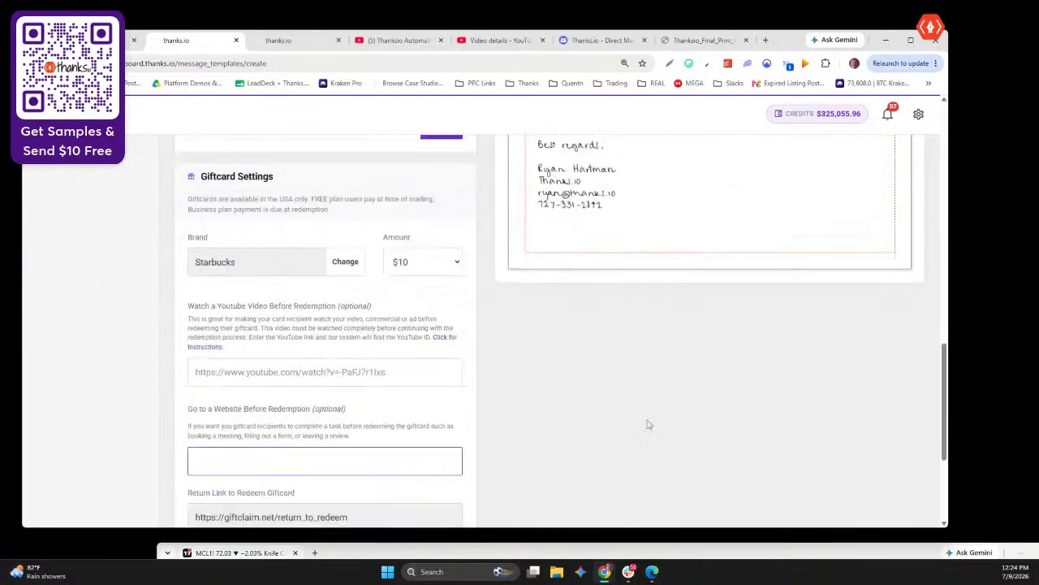
scroll(266, 334, "down", 2)
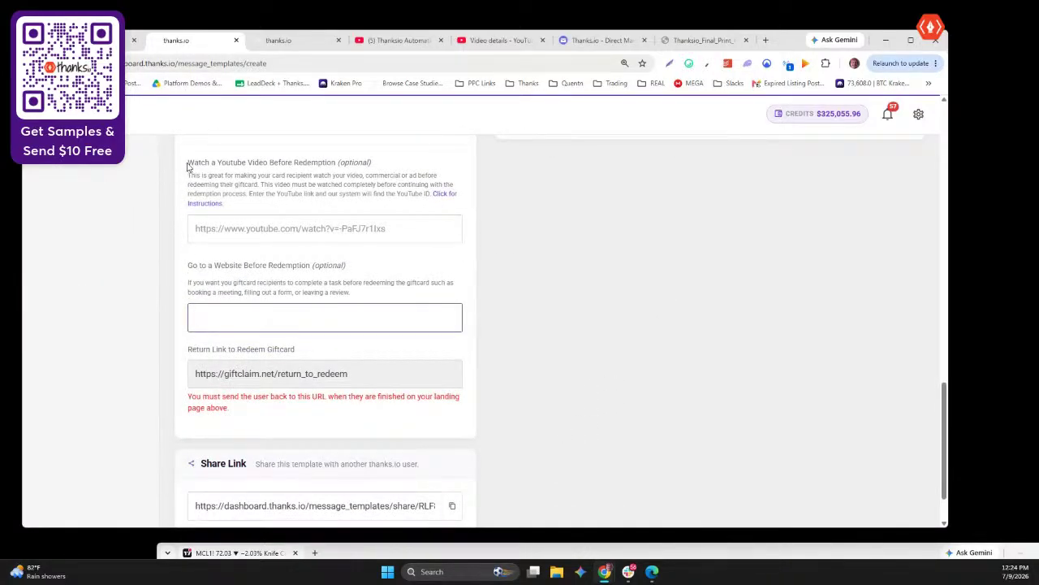
left_click_drag(186, 167, 272, 446)
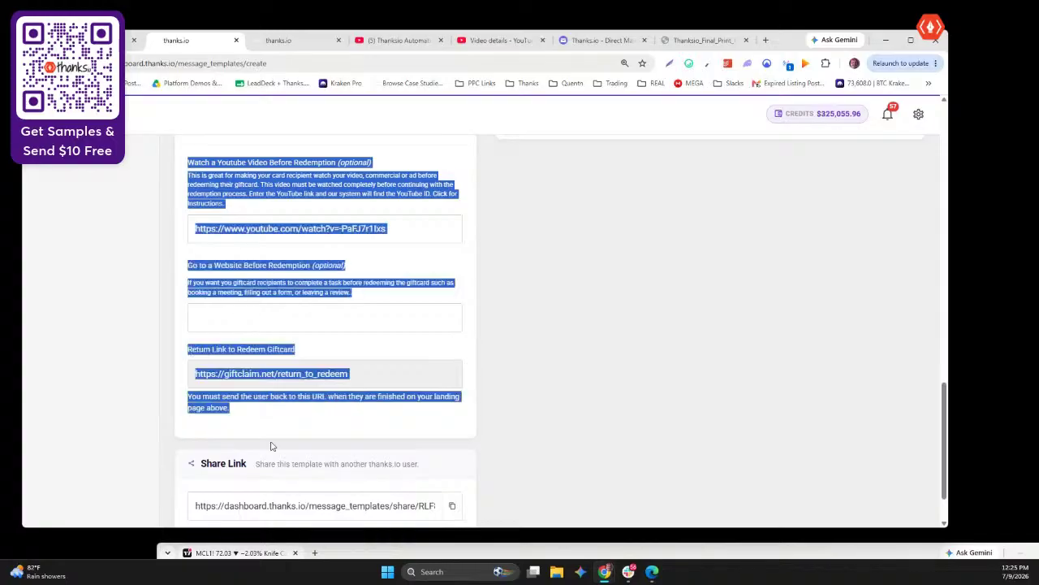
Review the $10 Starbucks giftcard preview with its QR code, redemption address and handwritten message
scroll(569, 375, "up", 10)
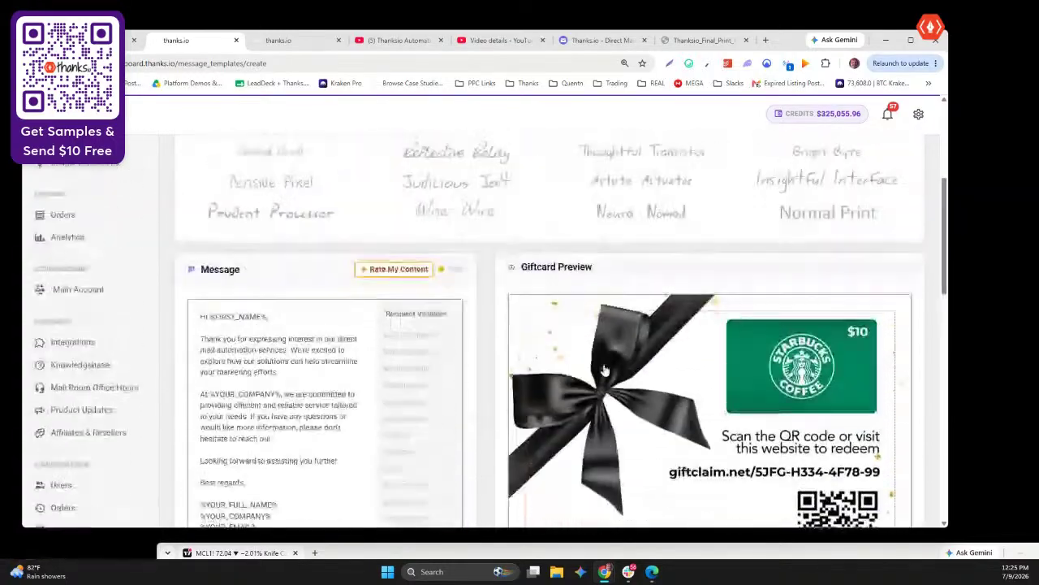
scroll(604, 371, "down", 3)
scroll(610, 392, "down", 3)
scroll(617, 404, "up", 3)
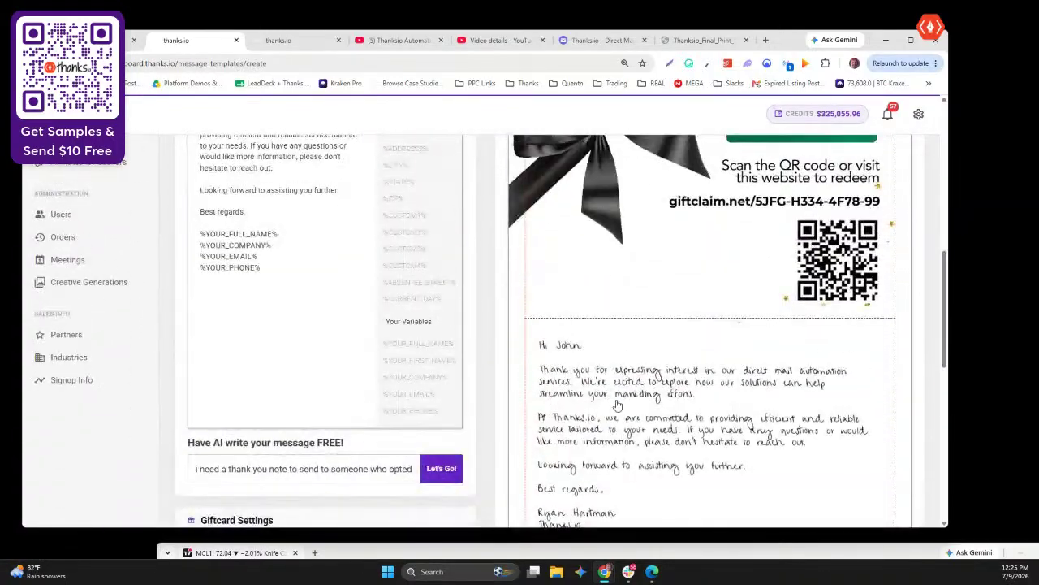
scroll(617, 403, "up", 1)
scroll(607, 416, "down", 2)
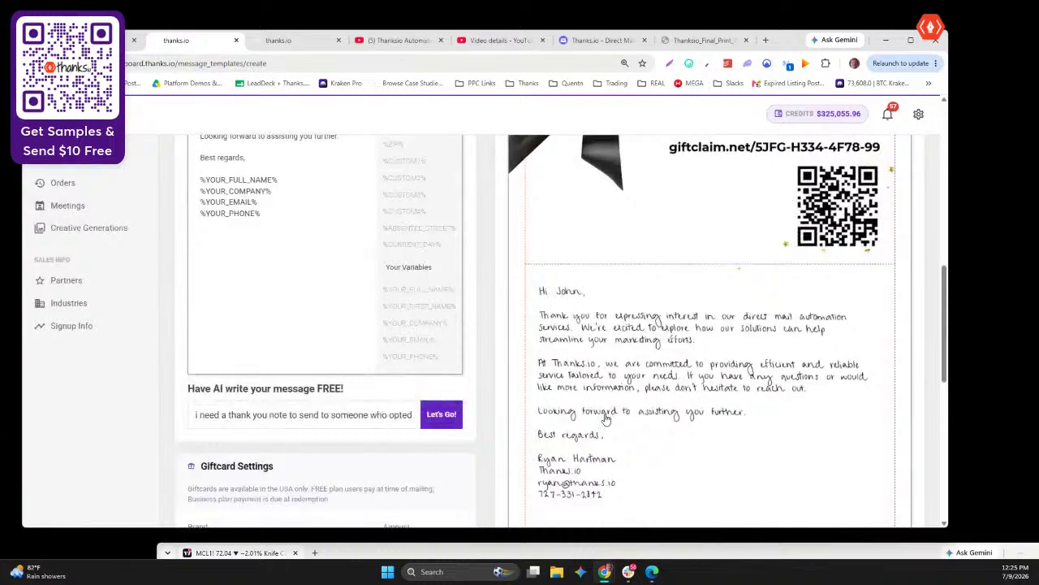
scroll(575, 431, "down", 2)
scroll(649, 420, "up", 8)
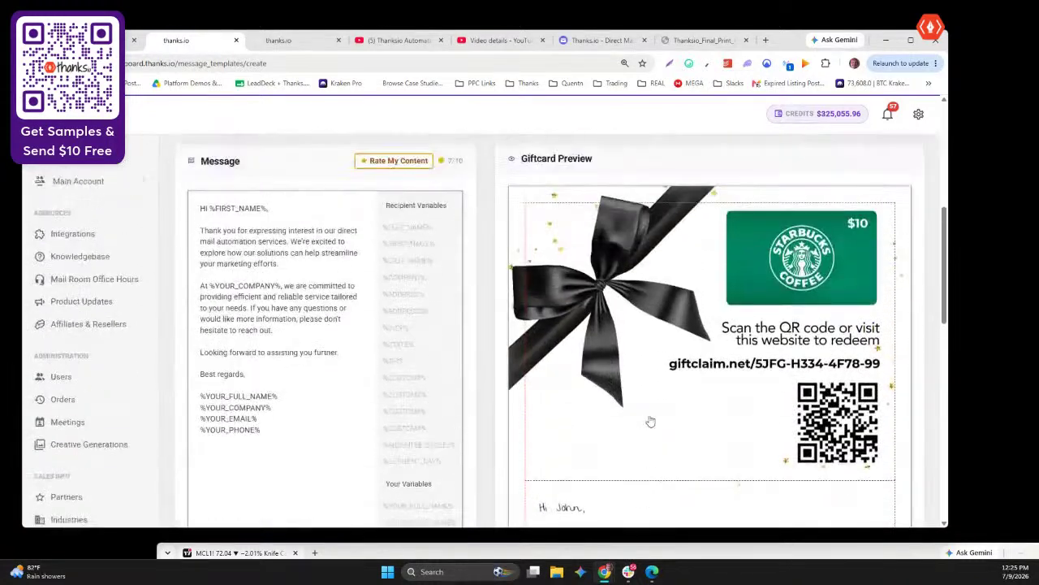
scroll(650, 420, "up", 1)
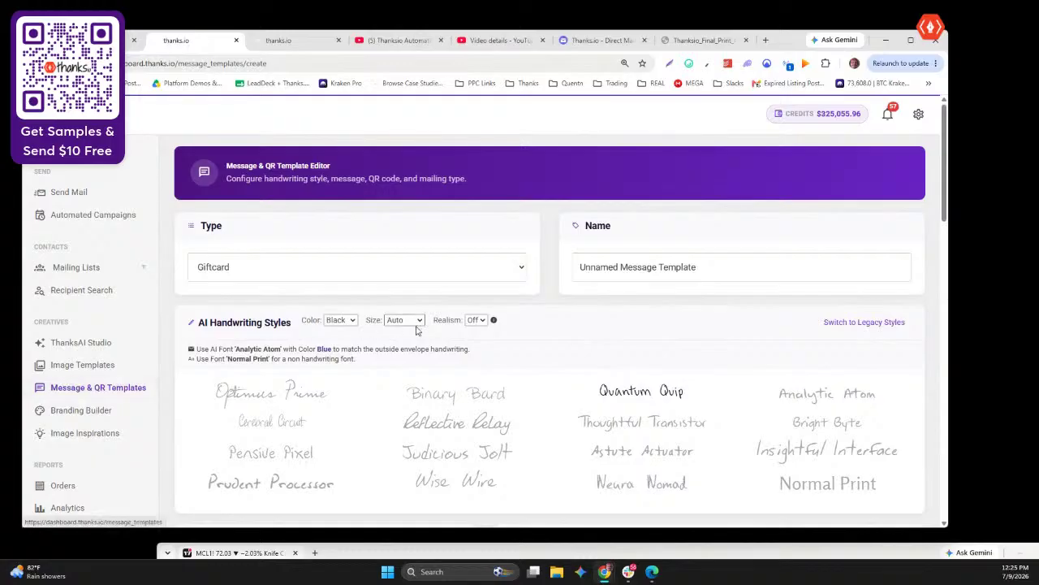
scroll(430, 333, "down", 2)
scroll(435, 333, "up", 2)
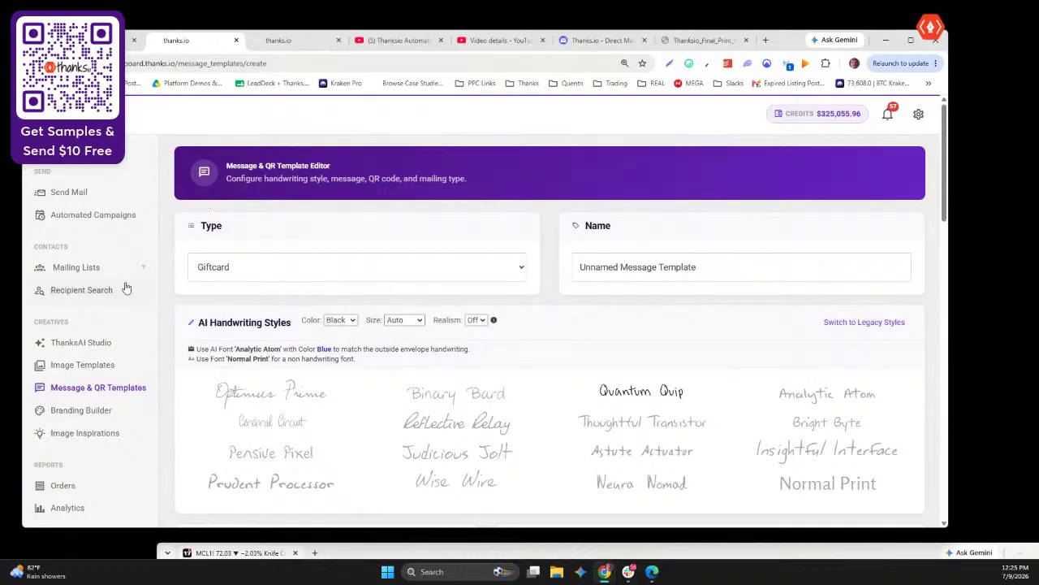
Start a new mailing and choose the 4x6 Postcard as what to send
left_click(81, 192)
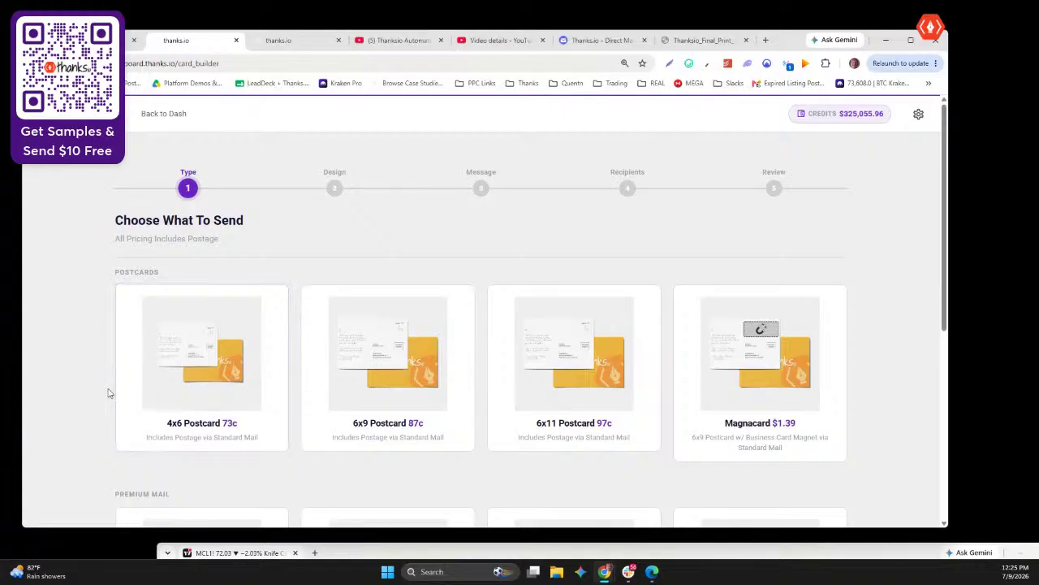
scroll(221, 356, "down", 2)
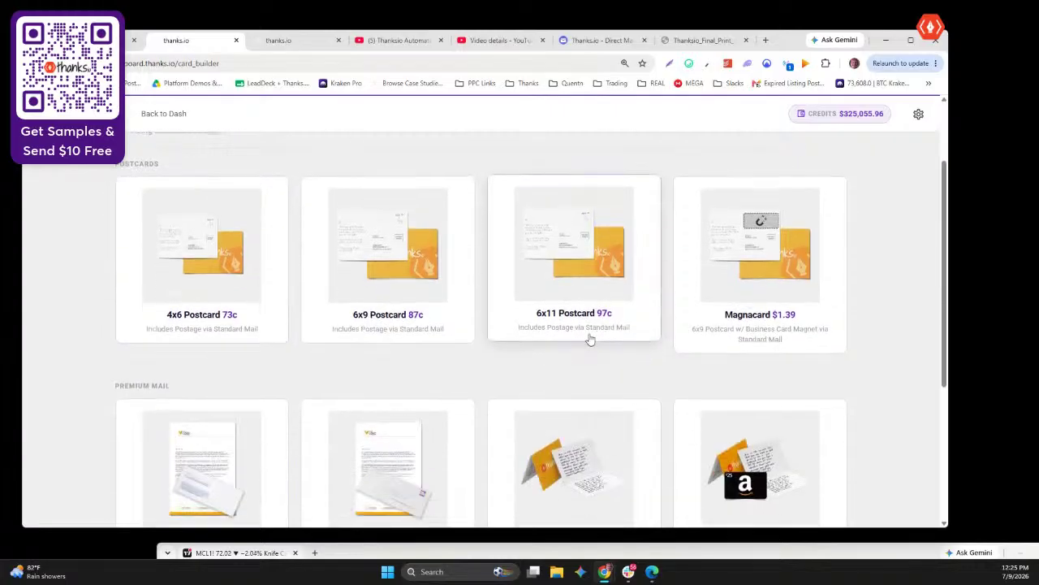
left_click(262, 268)
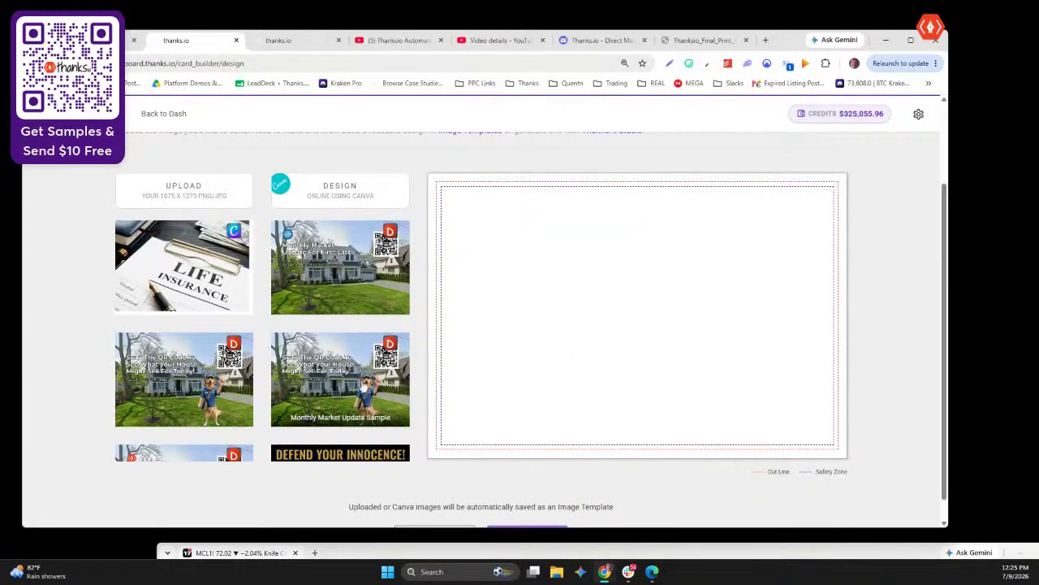
Browse the postcard image templates and select the purple thanks.io Hormozi design for the front
left_click(331, 380)
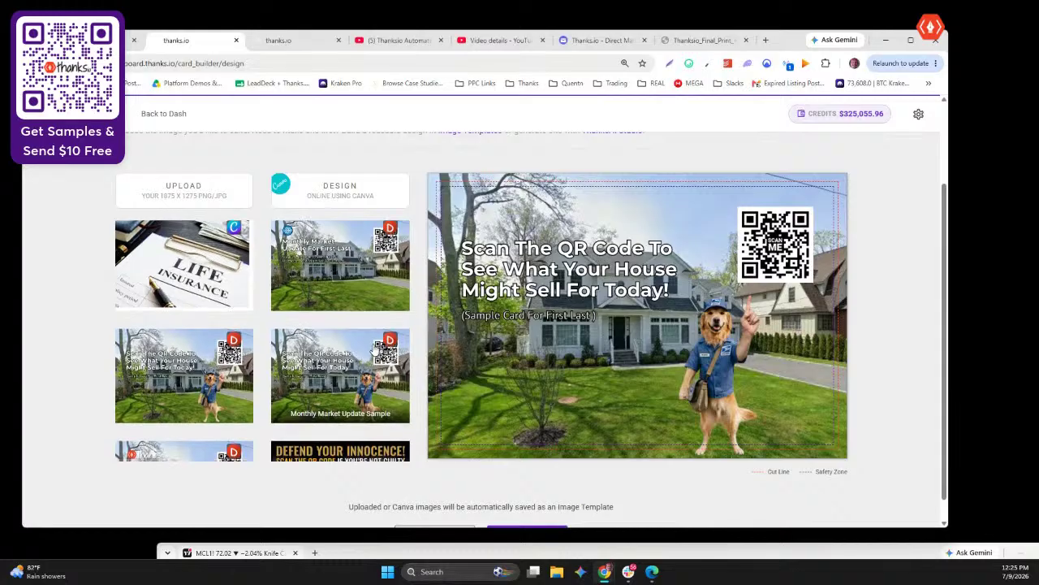
scroll(373, 349, "down", 3)
scroll(374, 349, "down", 3)
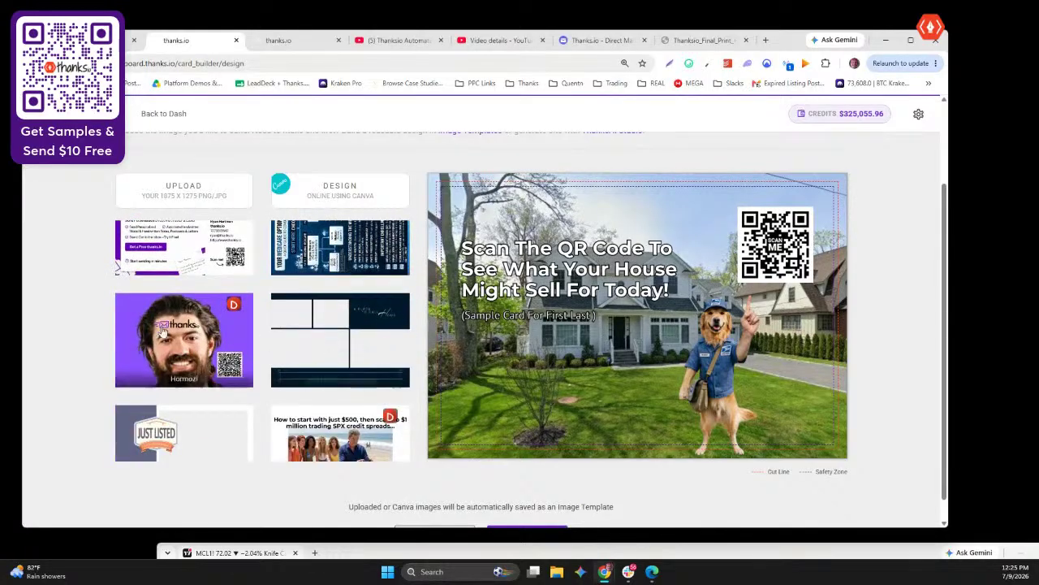
left_click(185, 340)
scroll(474, 348, "down", 1)
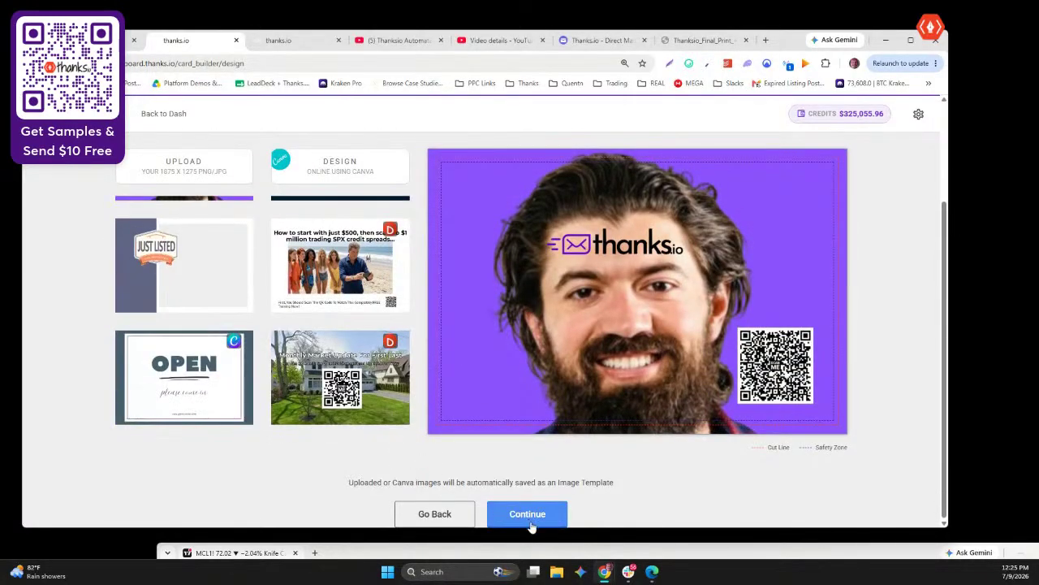
left_click(527, 512)
scroll(390, 422, "down", 3)
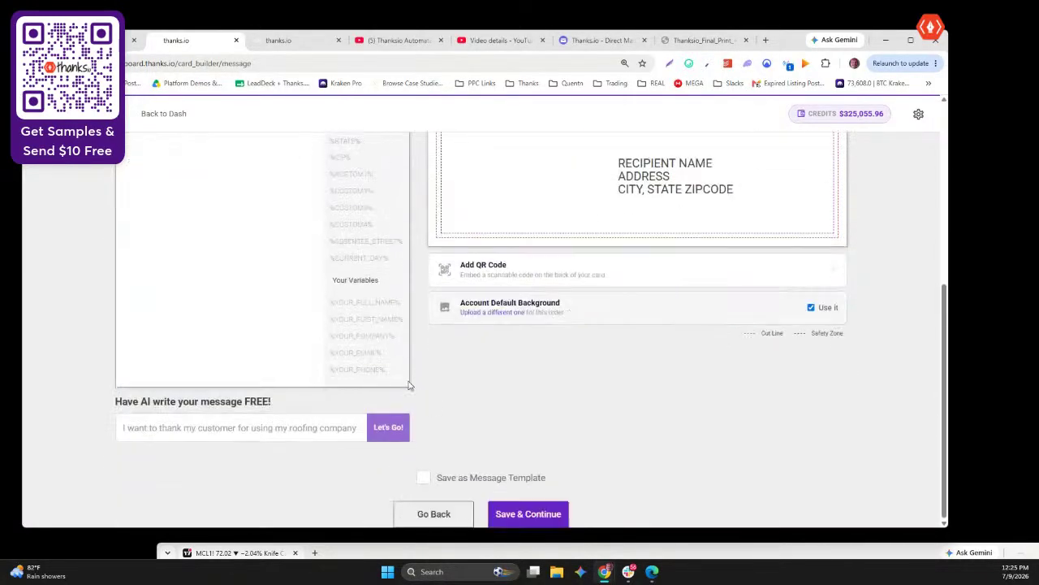
left_click(433, 513)
scroll(503, 365, "up", 2)
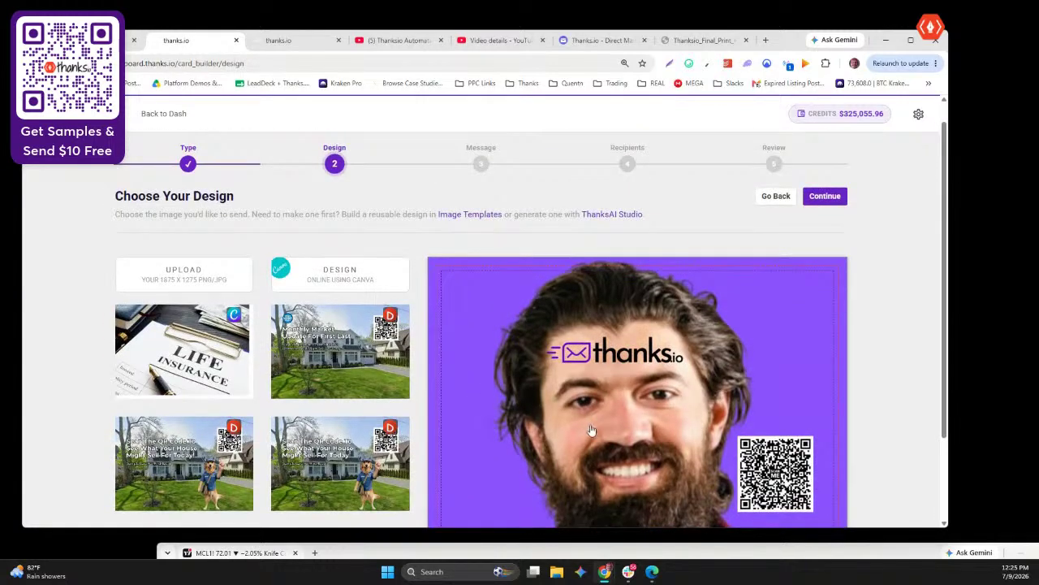
Look over the purple Hormozi design and the other image templates, keep it selected and continue to the postcard's message stage
scroll(597, 438, "down", 1)
scroll(670, 441, "up", 1)
scroll(585, 375, "down", 1)
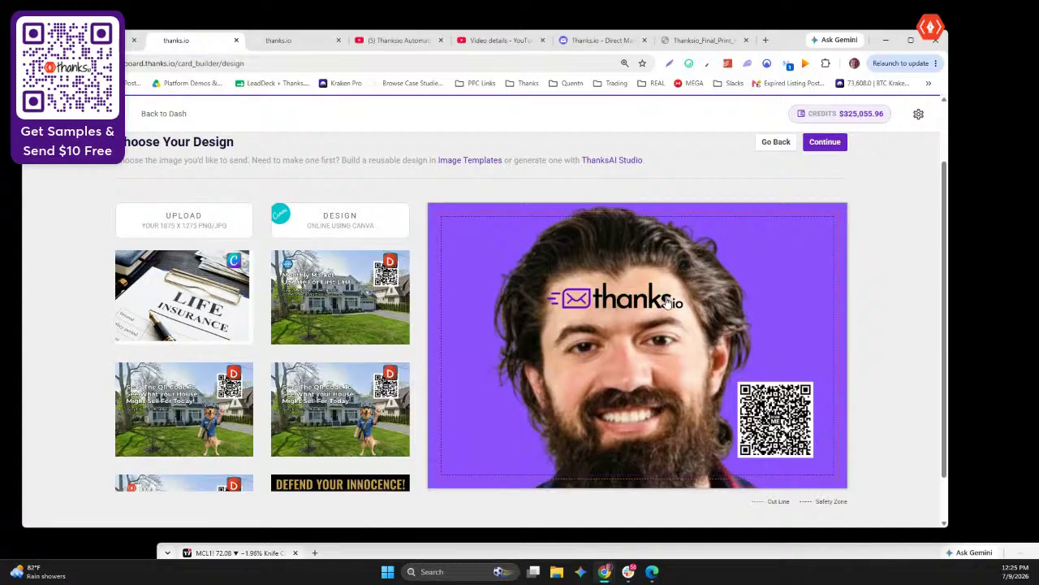
scroll(579, 372, "down", 1)
scroll(557, 375, "up", 1)
scroll(192, 377, "down", 3)
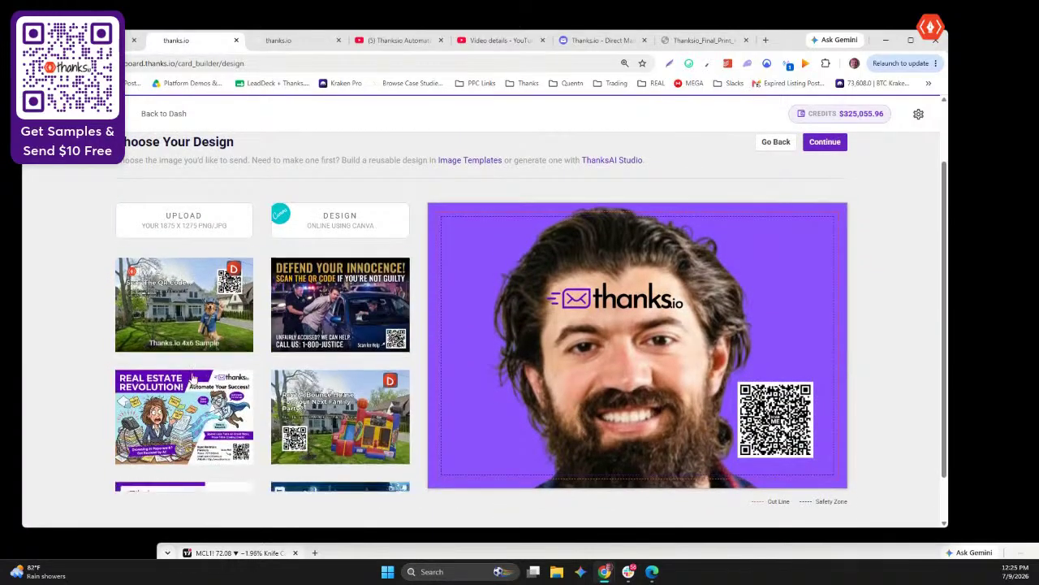
scroll(193, 378, "down", 3)
scroll(471, 390, "down", 1)
left_click(529, 514)
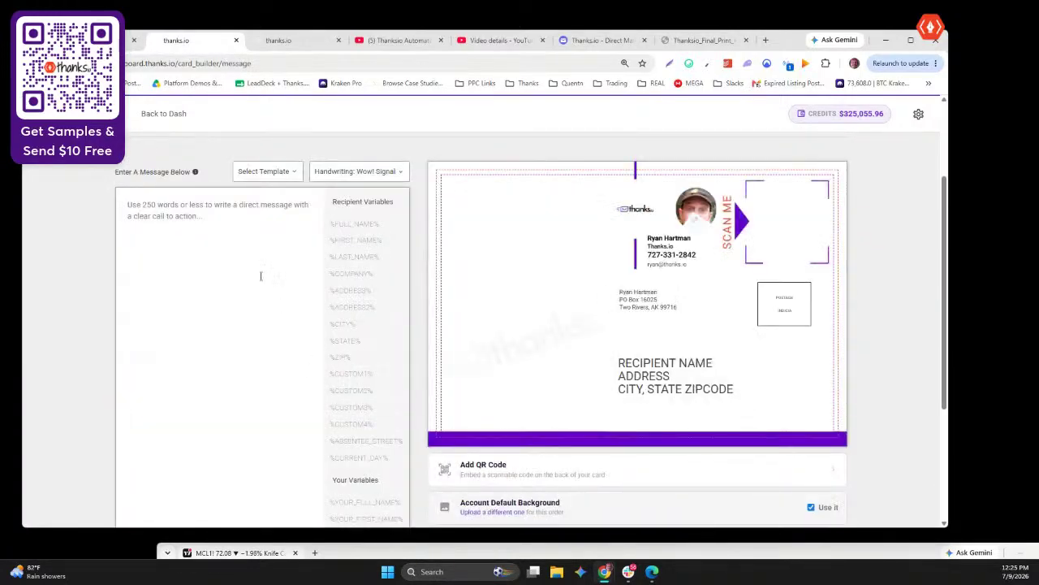
Open the personal message templates and look through them for a message suited to the Hormozi postcard
left_click(259, 171)
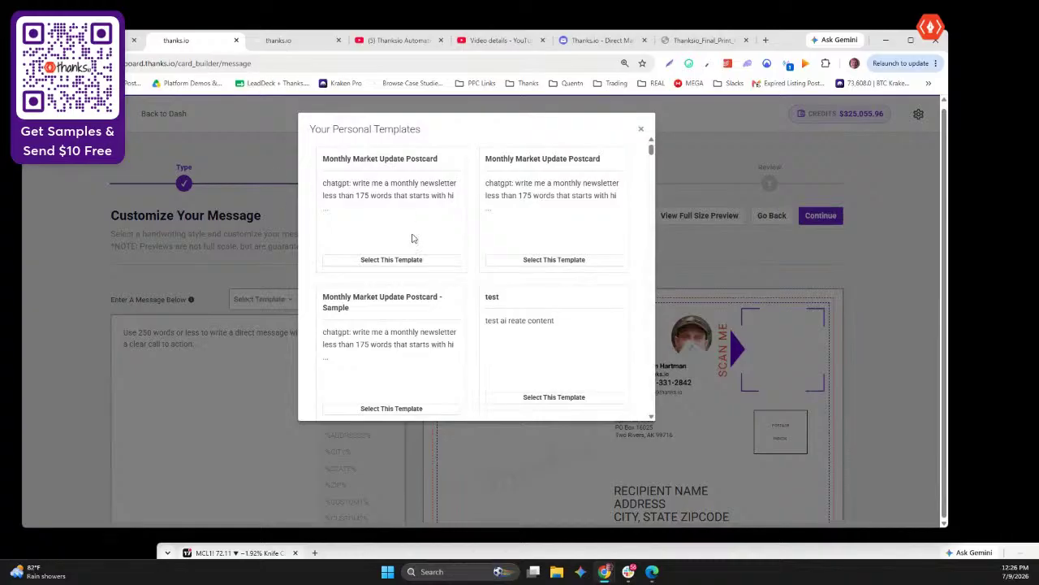
scroll(412, 239, "down", 2)
scroll(412, 244, "down", 7)
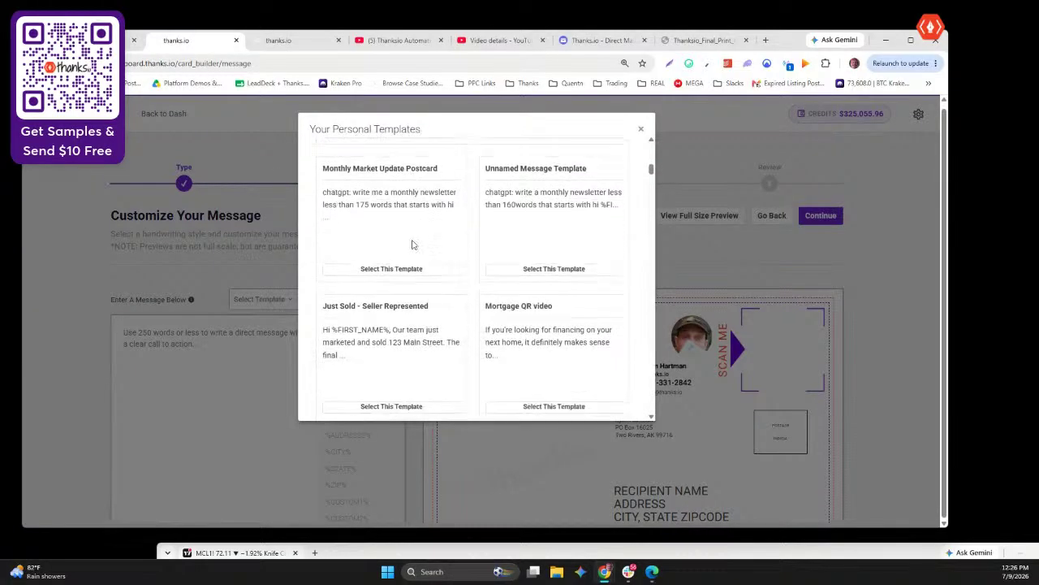
scroll(412, 245, "down", 5)
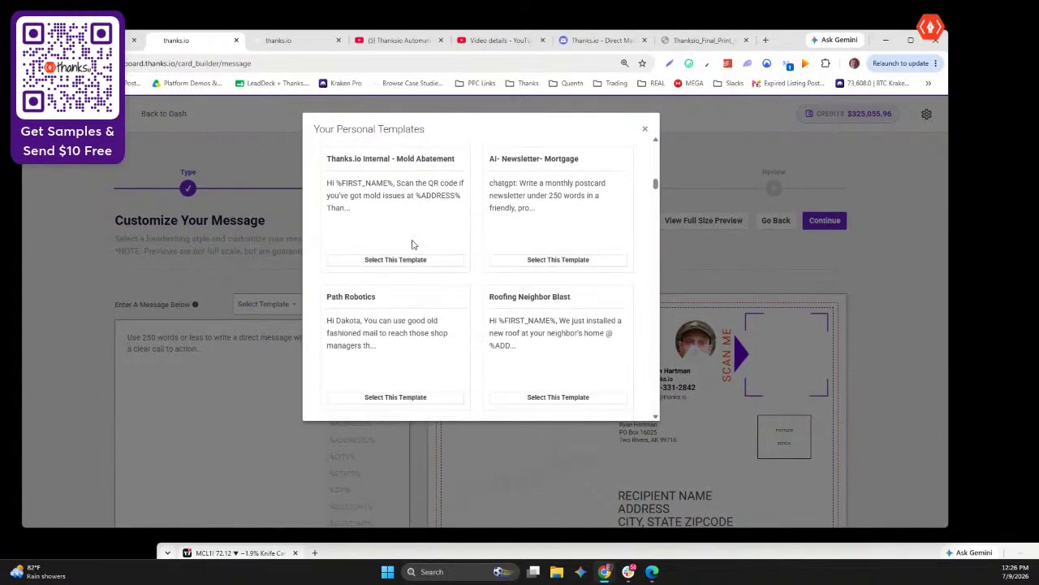
scroll(412, 244, "down", 5)
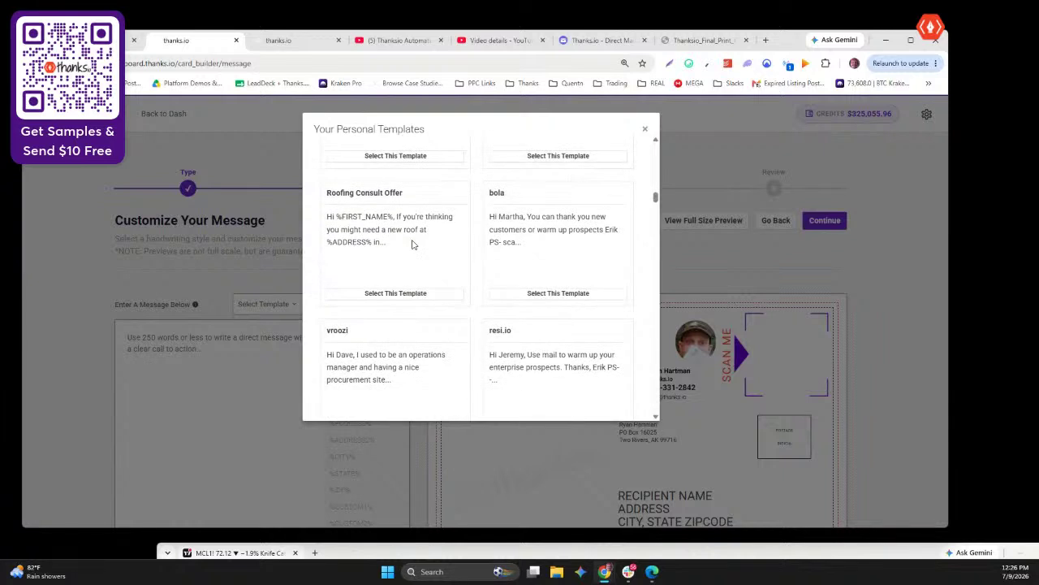
scroll(414, 245, "down", 5)
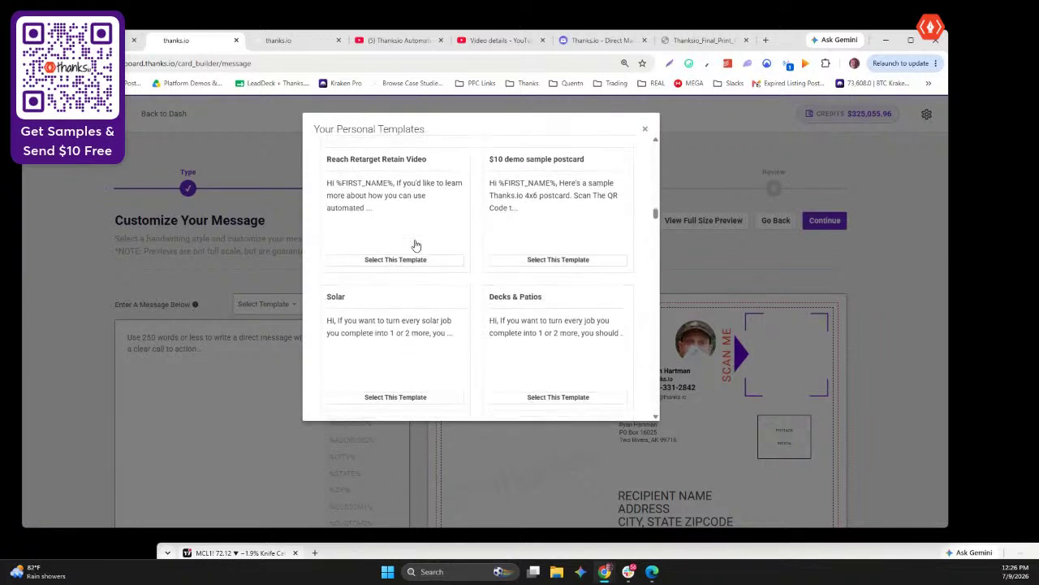
scroll(415, 245, "down", 1)
Search the page for "hormozi" among the message templates and browse further down the collection
key("ctrl+f")
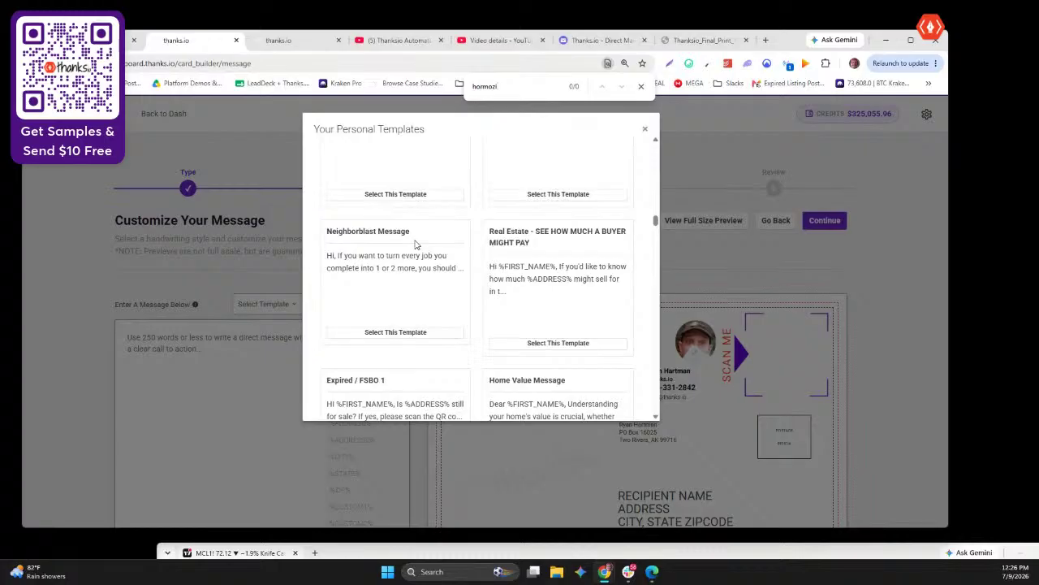
left_click(641, 86)
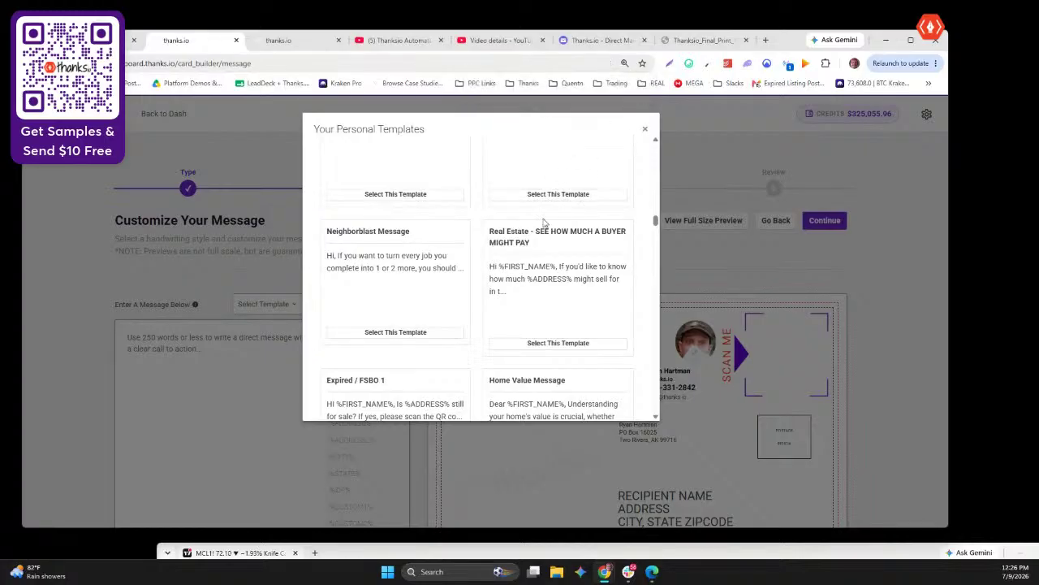
scroll(530, 245, "down", 3)
scroll(530, 245, "down", 3)
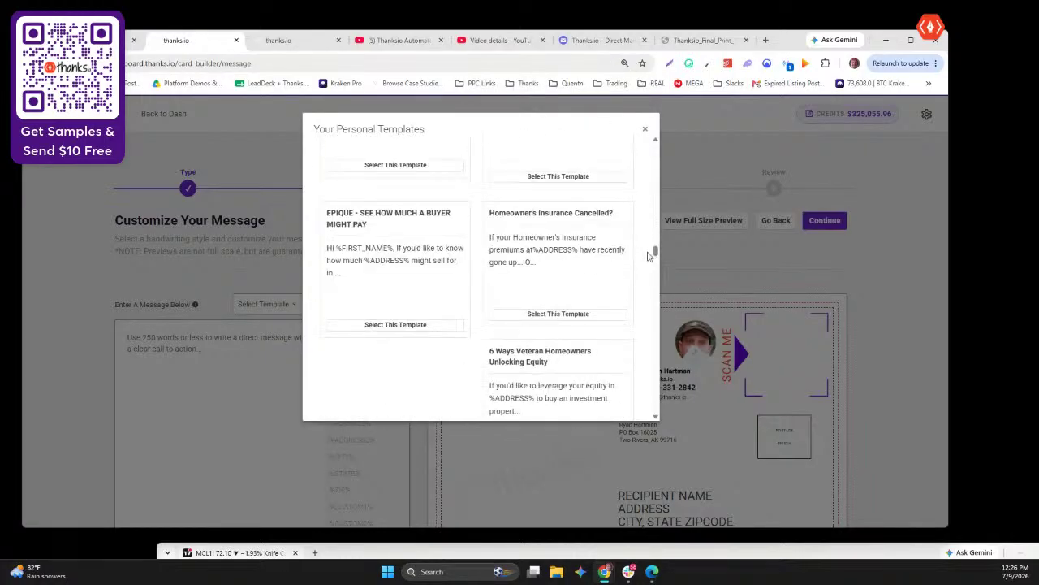
left_click_drag(648, 256, 645, 108)
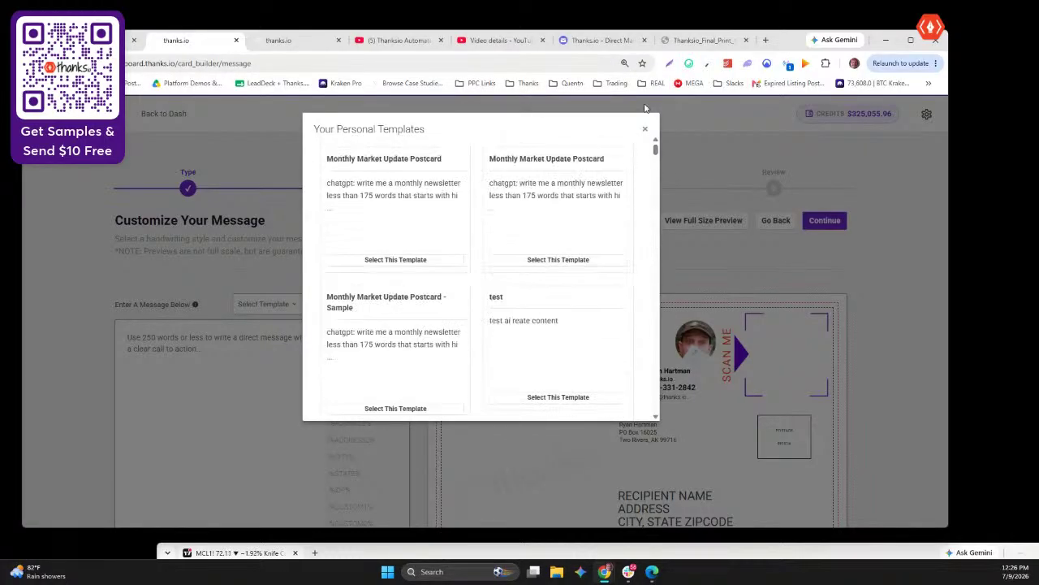
Apply the "test" message template to the postcard, check the handwritten preview and continue to the recipients stage
scroll(547, 271, "down", 2)
left_click(544, 286)
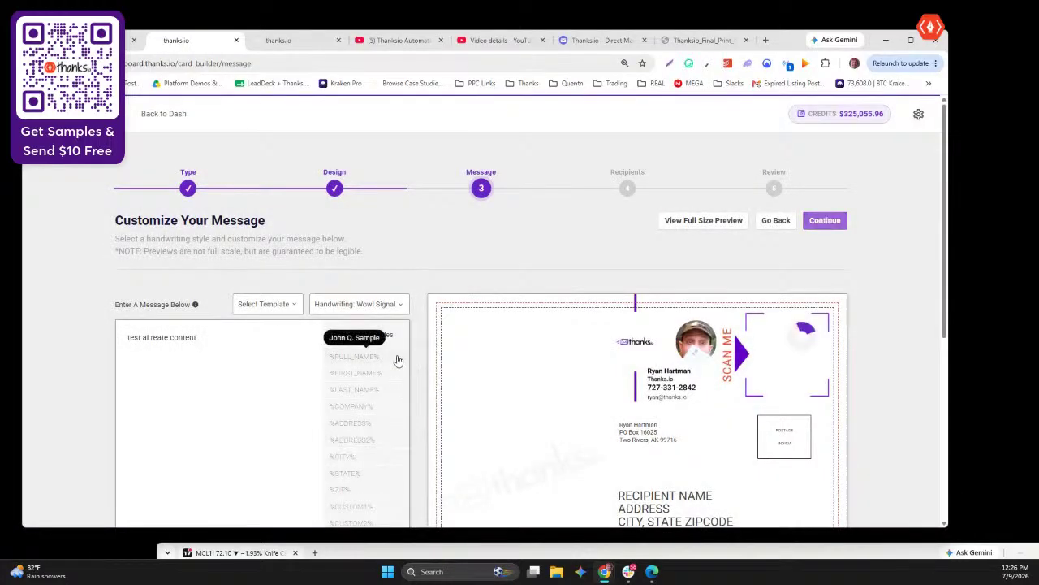
scroll(389, 336, "down", 2)
scroll(388, 341, "up", 1)
scroll(386, 342, "down", 5)
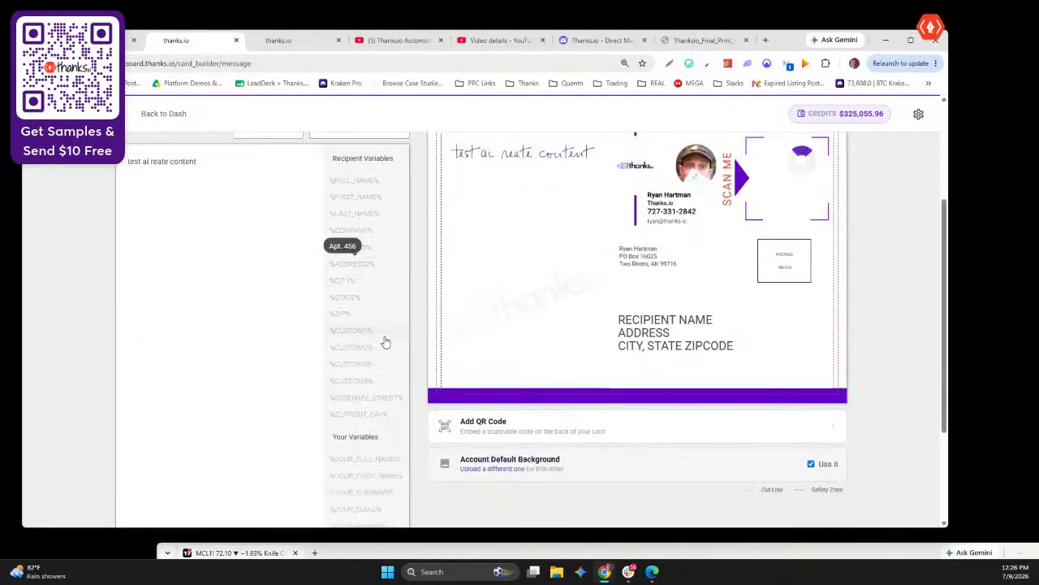
left_click(520, 513)
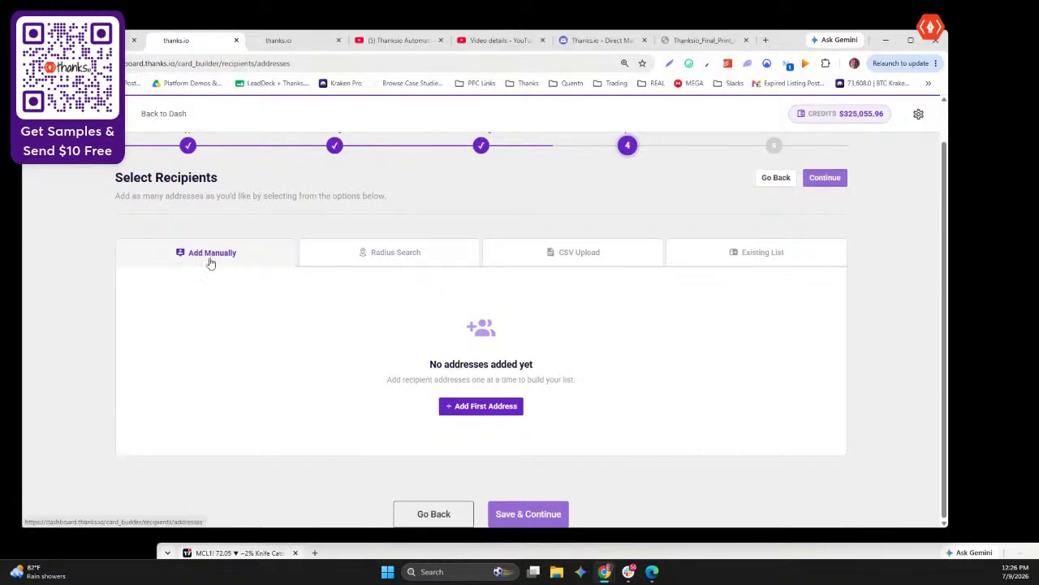
Select the existing Hormozi manual list as the postcard's recipients and continue to the review stage
left_click(730, 259)
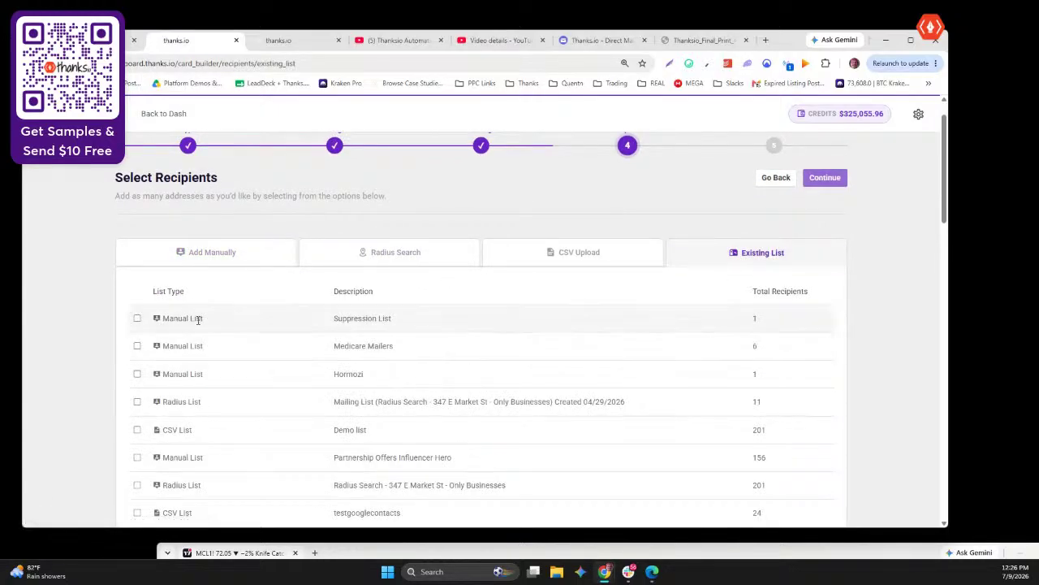
scroll(244, 324, "down", 2)
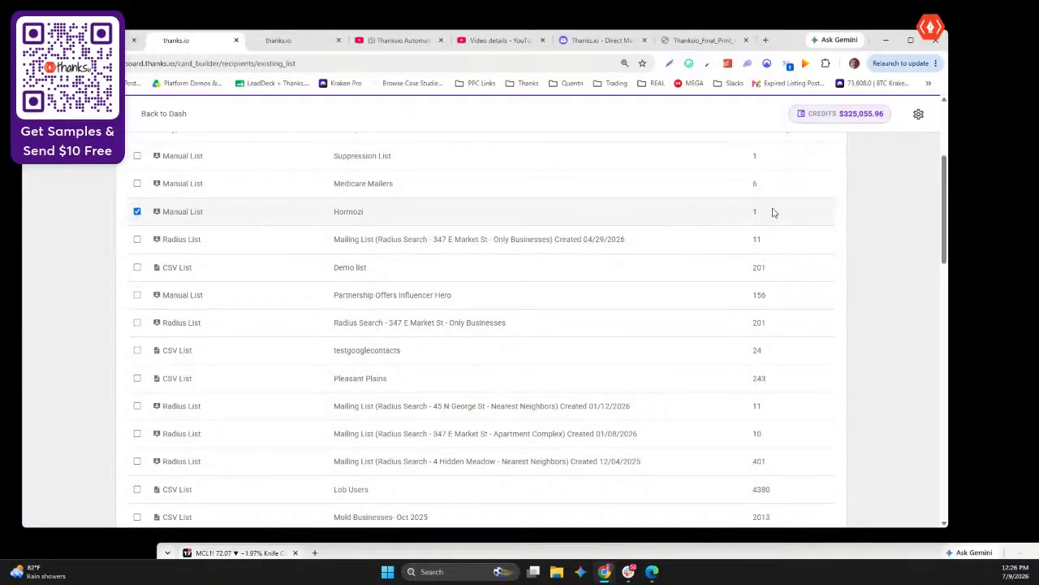
left_click_drag(773, 212, 752, 213)
scroll(690, 260, "up", 3)
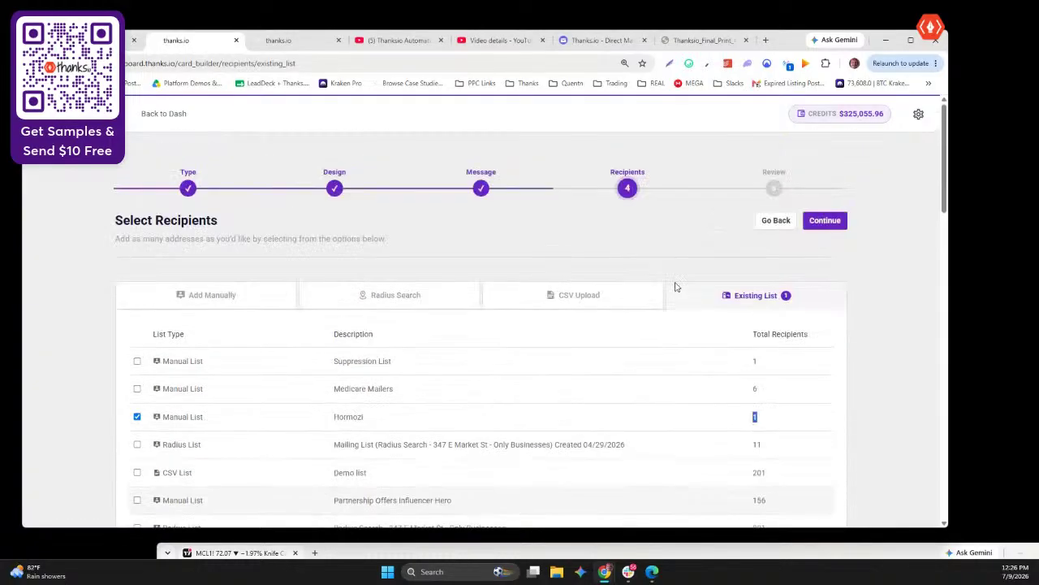
left_click(825, 221)
Review the estimated pricing, the addressed postcard back, the front design and the return address
scroll(404, 313, "down", 10)
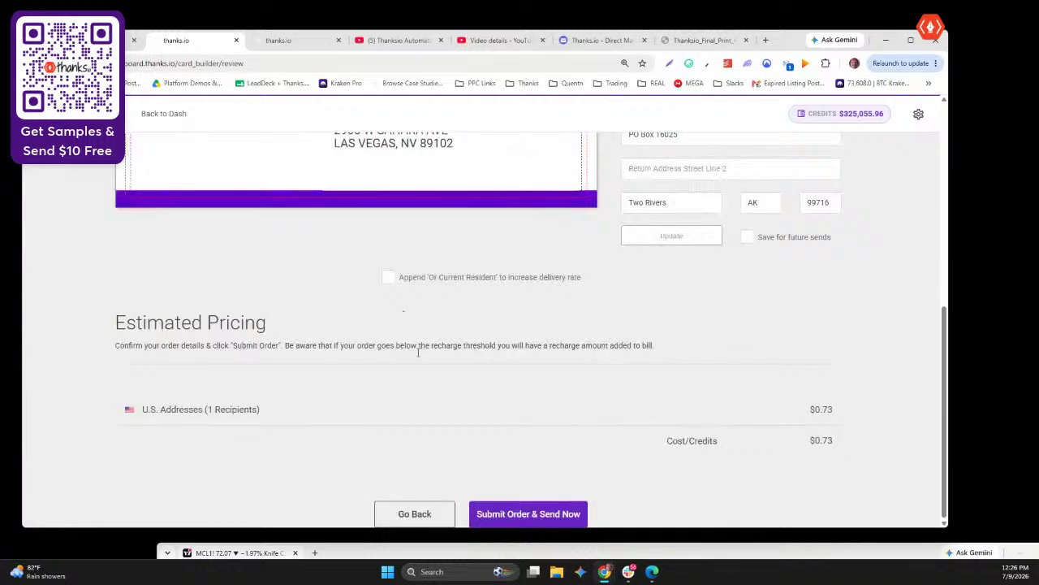
scroll(480, 341, "up", 10)
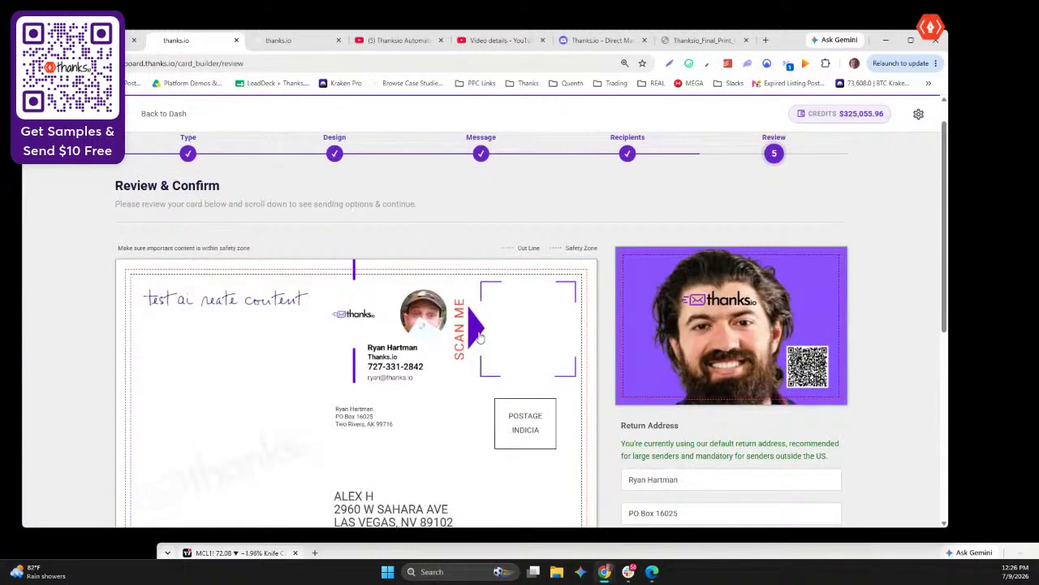
scroll(479, 336, "up", 1)
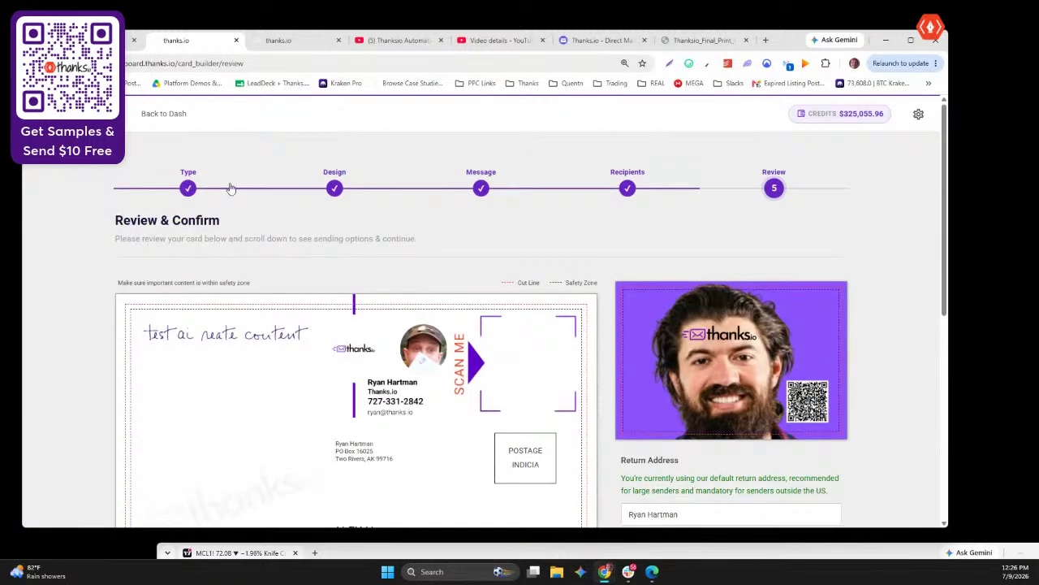
Leave the mailing for the dashboard and open the message template used by the Hormozi automated campaign
left_click(166, 114)
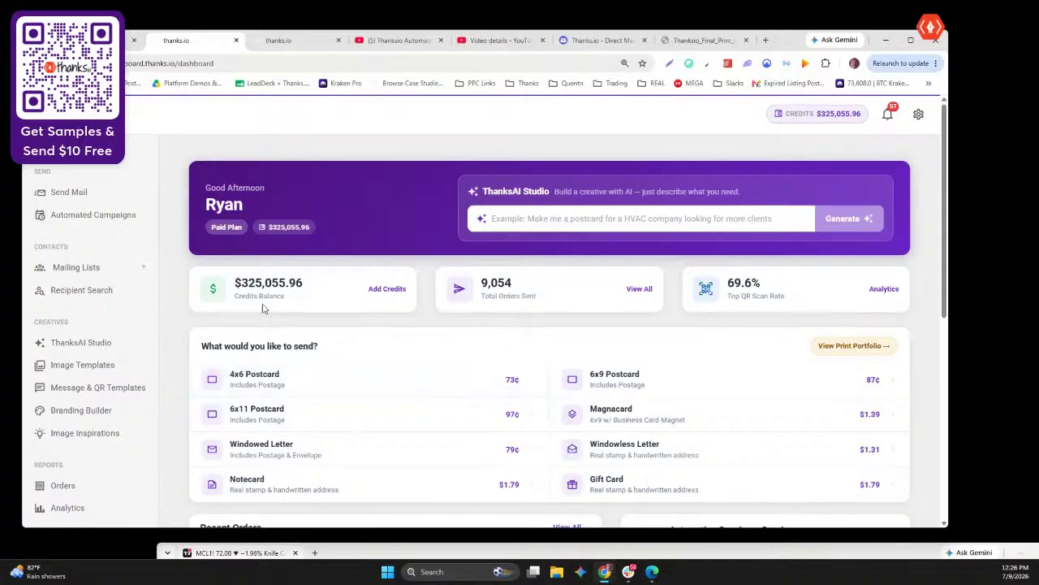
left_click(94, 217)
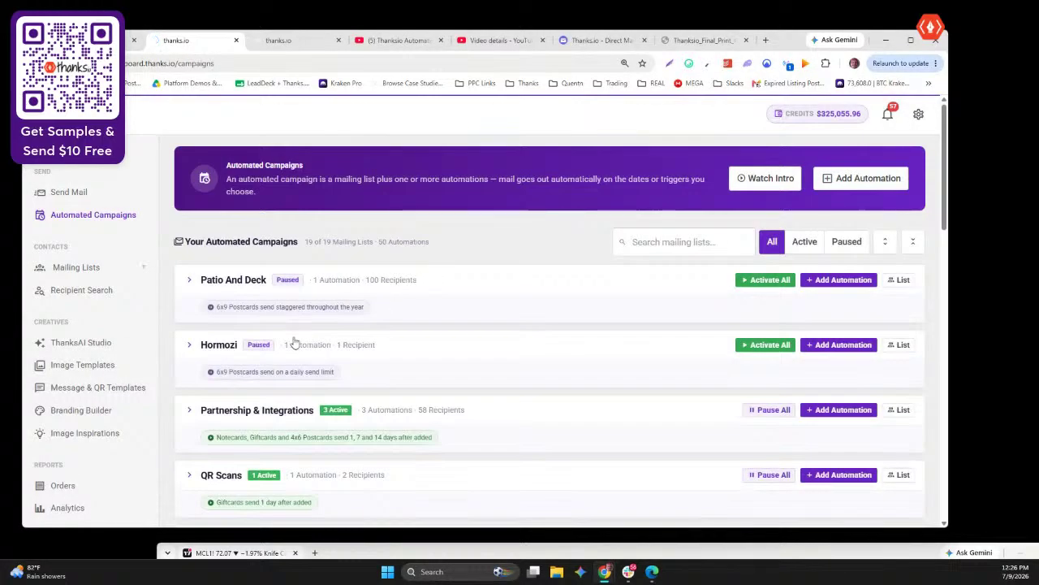
left_click(294, 343)
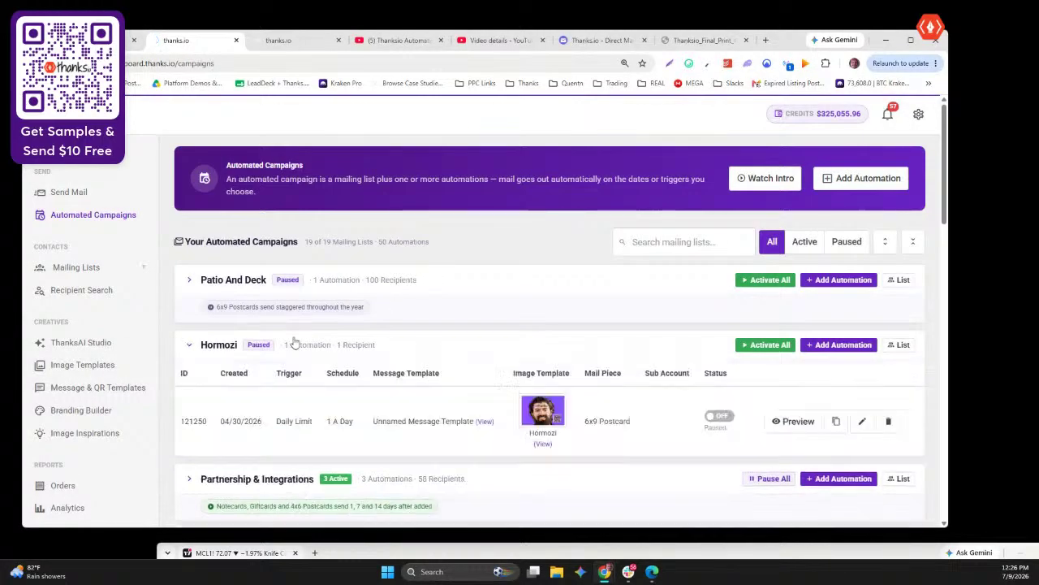
left_click(486, 423)
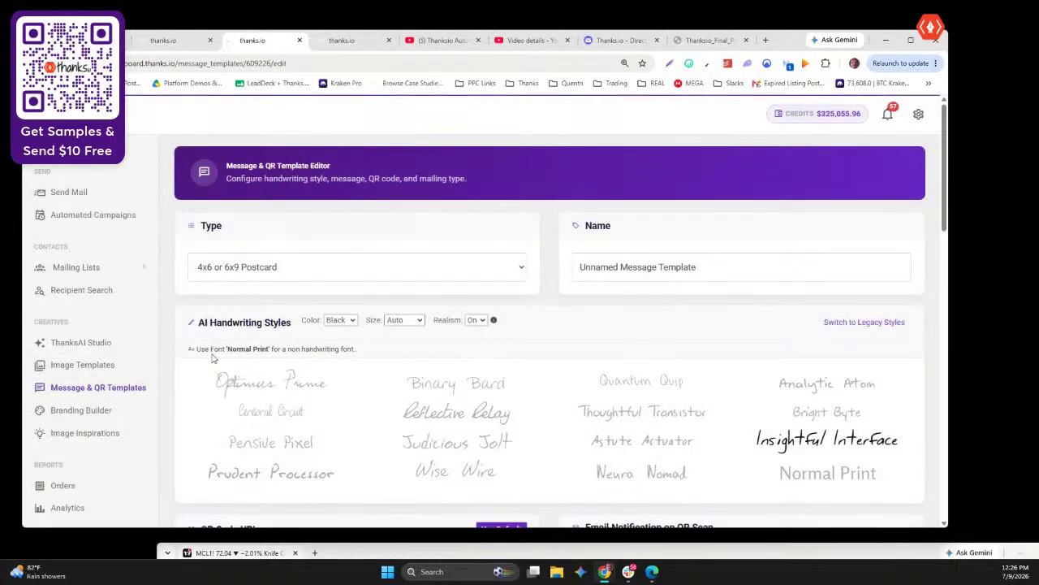
Read the Hormozi message and examine its QR code URL and 4x6 postcard preview in the template editor
scroll(302, 341, "down", 4)
scroll(302, 341, "down", 1)
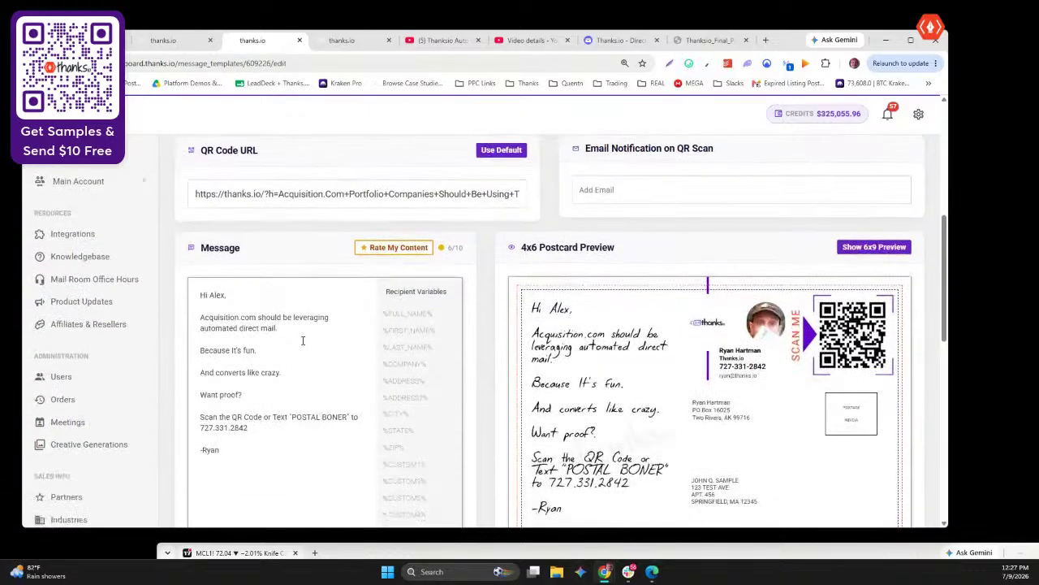
scroll(301, 342, "down", 1)
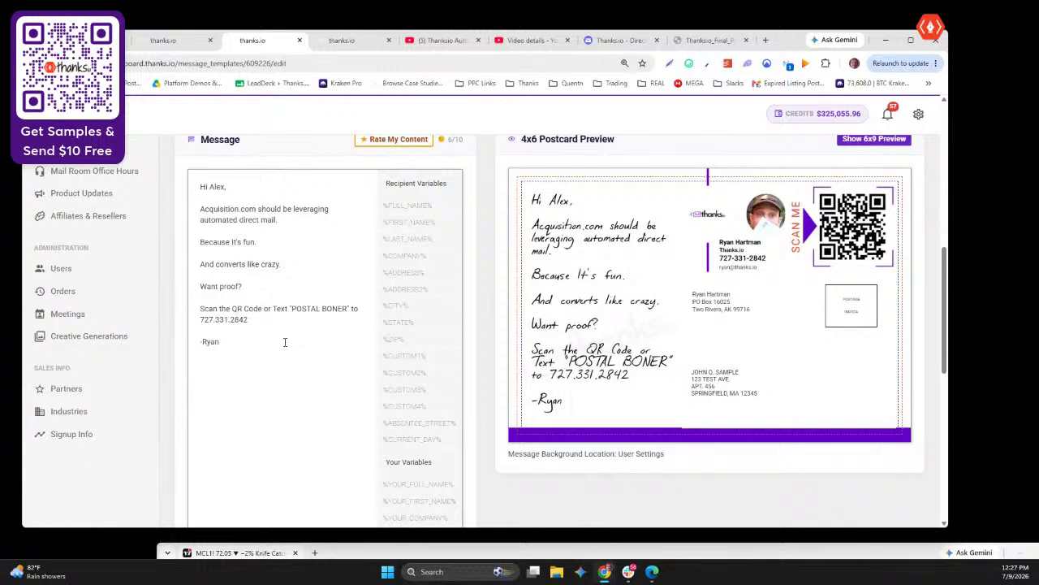
scroll(72, 324, "up", 1)
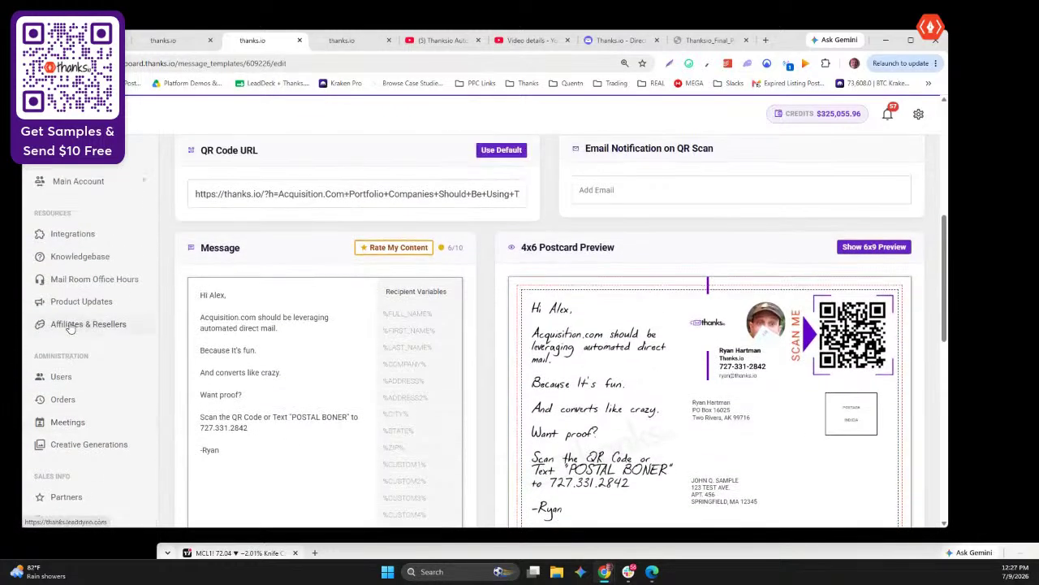
Look through the site's resources, administration, reports and creatives sections for the branding tool
scroll(89, 329, "up", 1)
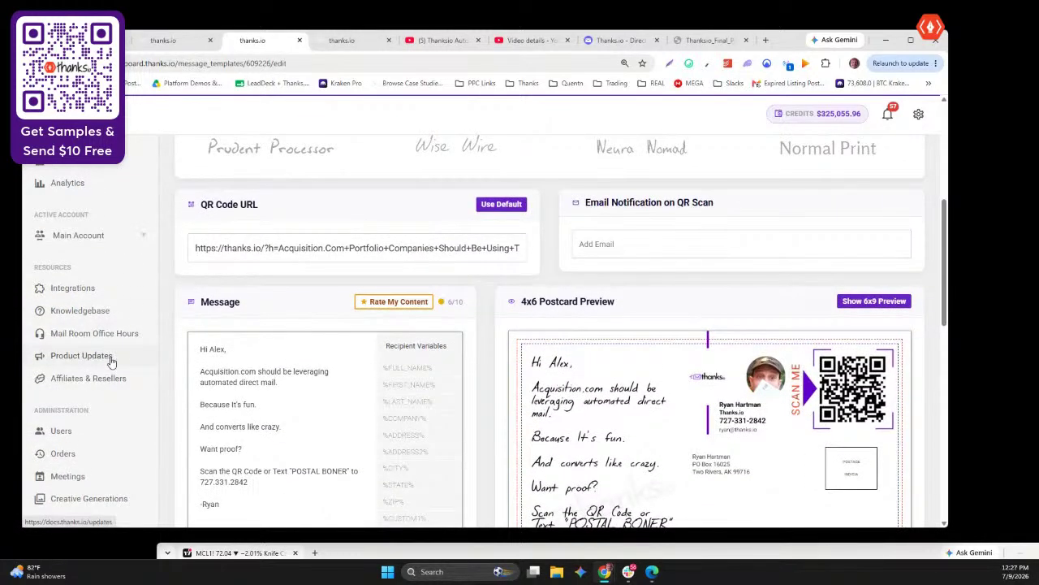
scroll(113, 361, "down", 1)
scroll(95, 382, "down", 1)
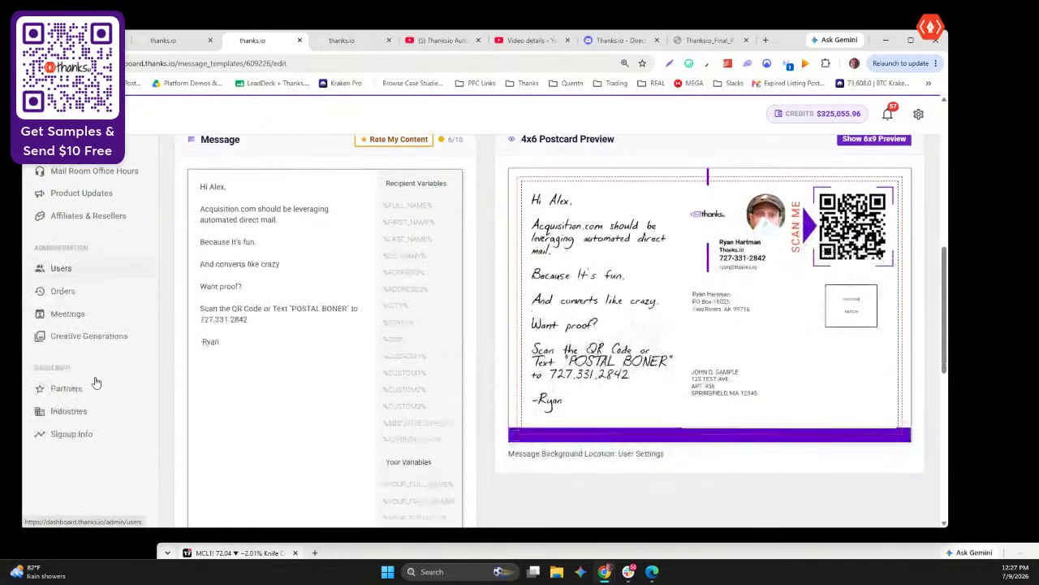
scroll(86, 398, "up", 1)
scroll(78, 410, "down", 1)
scroll(77, 406, "up", 1)
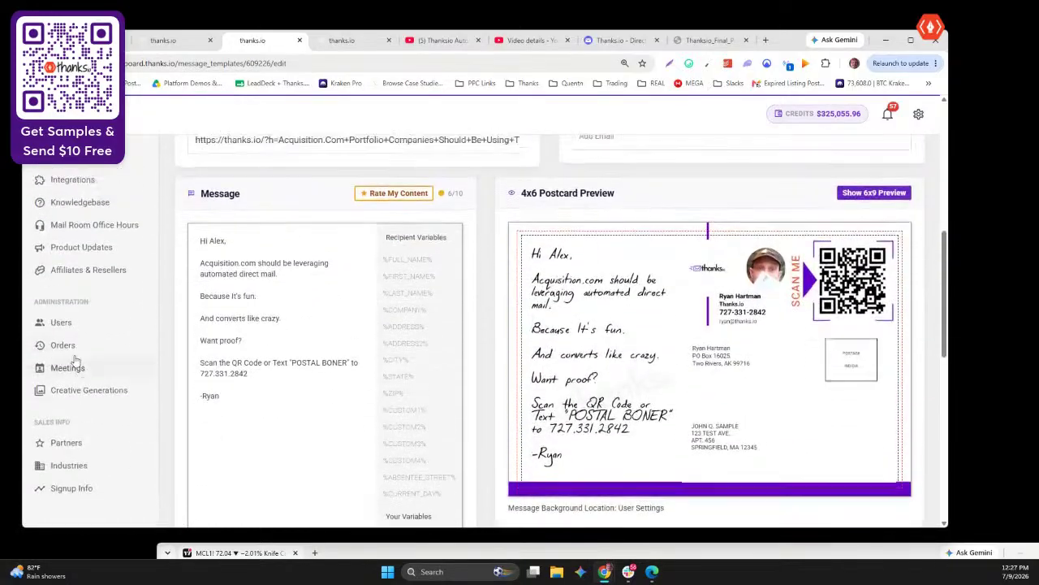
scroll(71, 255, "up", 2)
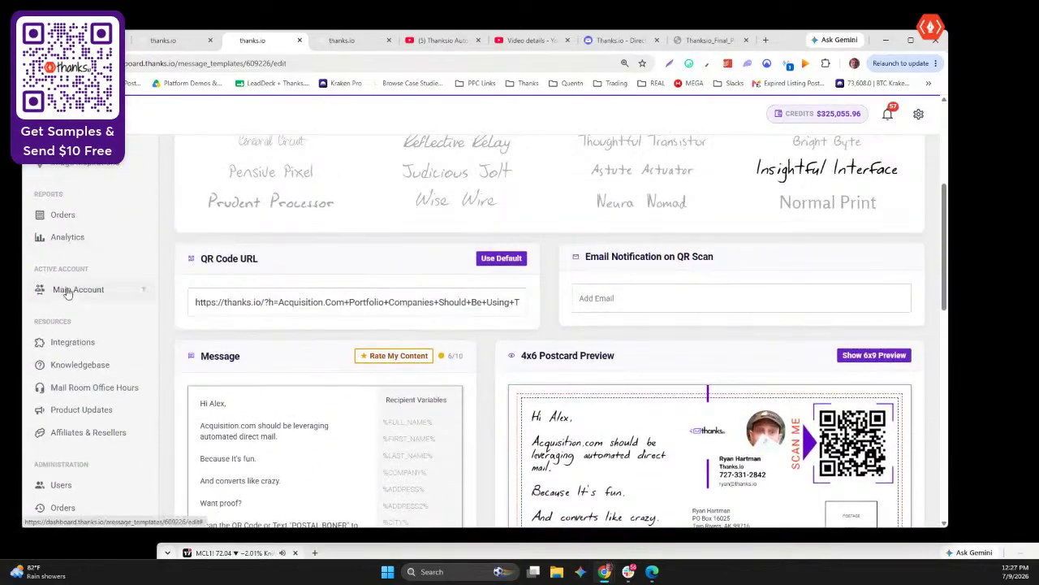
scroll(70, 296, "down", 2)
scroll(102, 376, "up", 2)
scroll(102, 375, "up", 3)
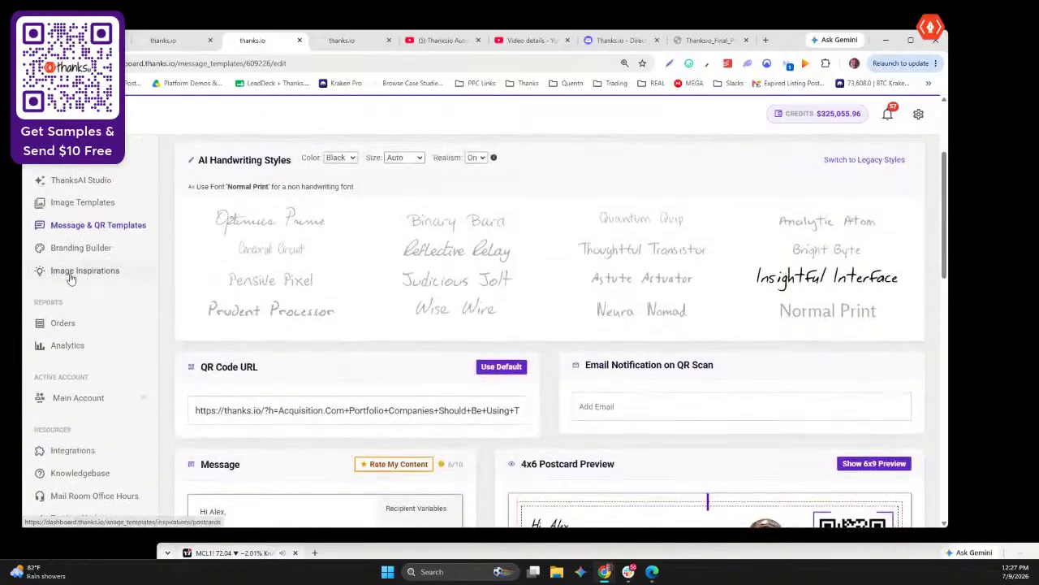
Open the Branding Builder and review its contact details, headshot, accent color, logo settings and the postcard and letter previews
left_click(98, 253)
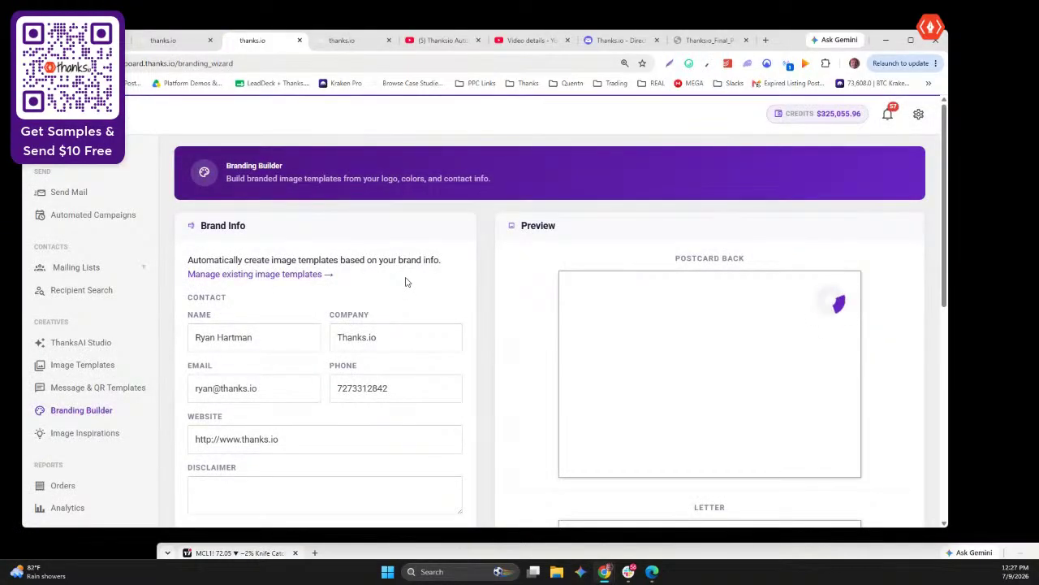
scroll(406, 281, "down", 3)
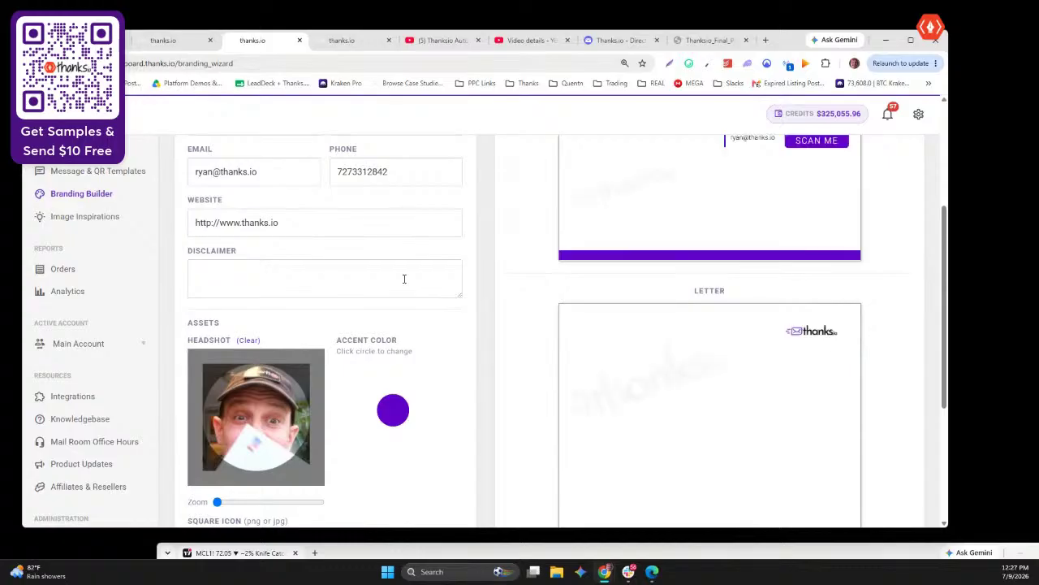
scroll(403, 279, "up", 3)
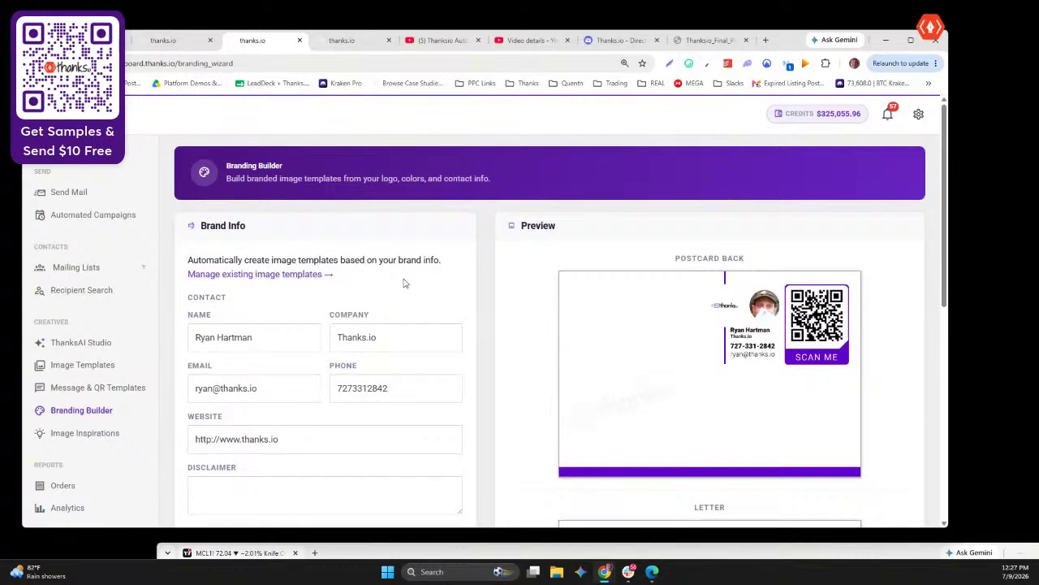
scroll(403, 279, "down", 2)
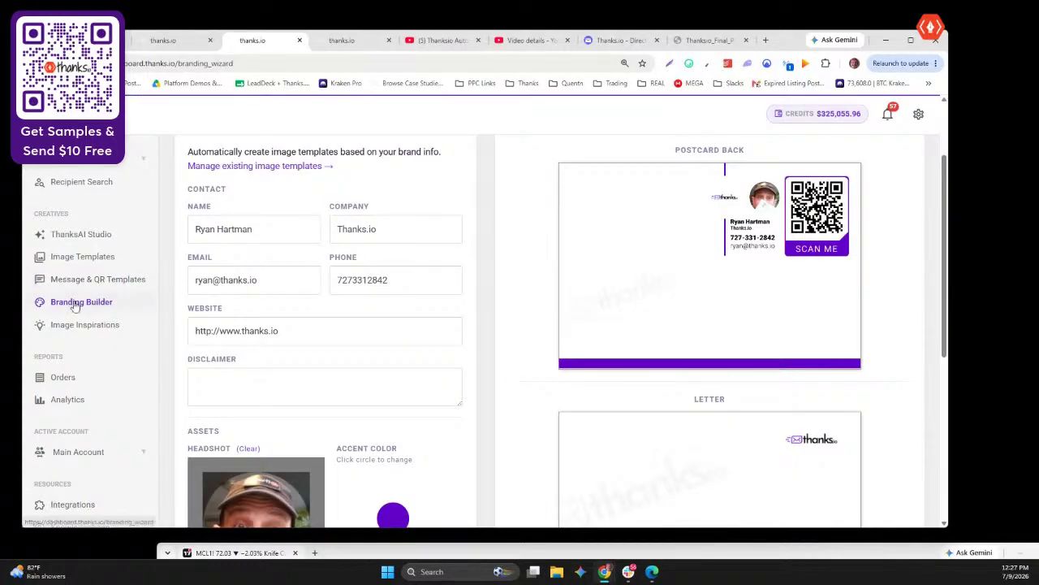
scroll(73, 302, "down", 3)
scroll(290, 336, "down", 2)
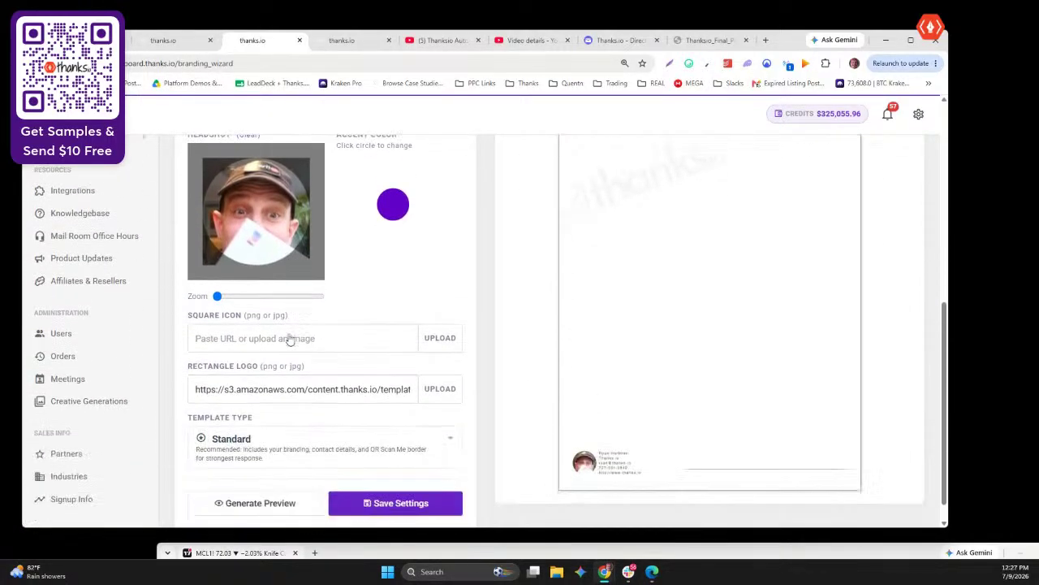
Open the Integrations page and review the developer, automation platform and CRM integration options
scroll(112, 317, "up", 1)
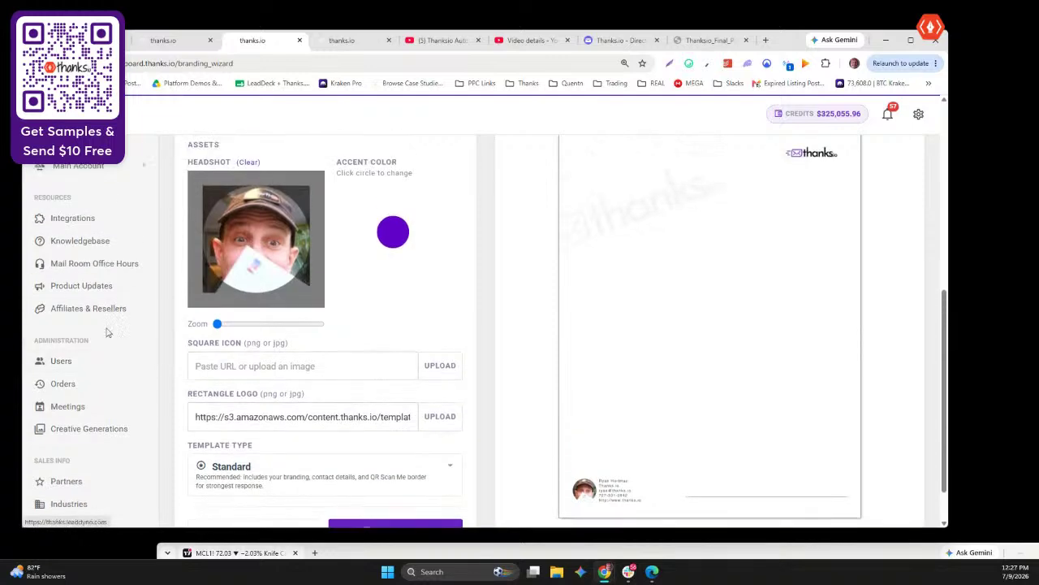
scroll(106, 332, "down", 1)
scroll(77, 455, "up", 4)
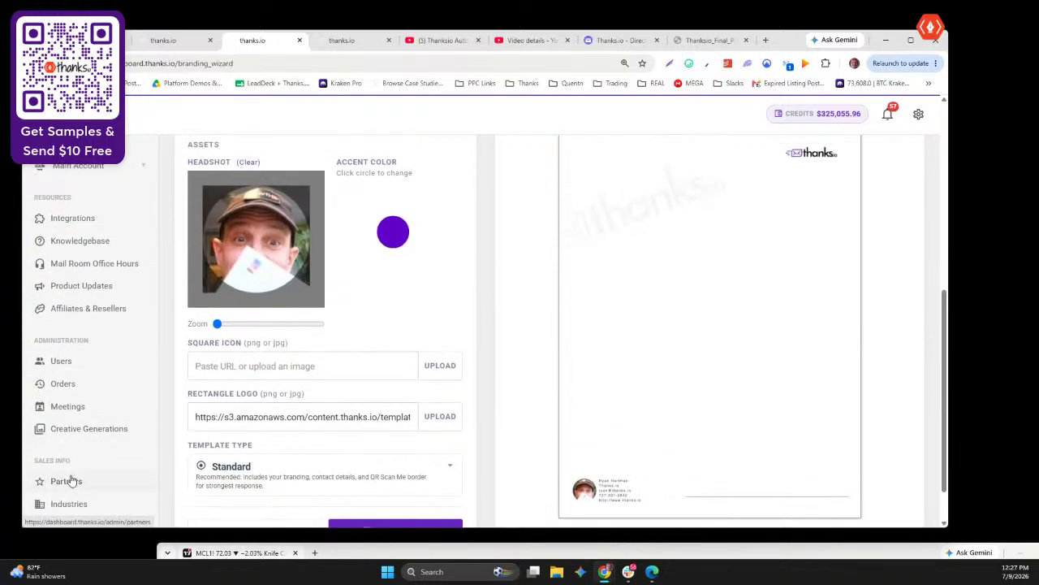
left_click(73, 384)
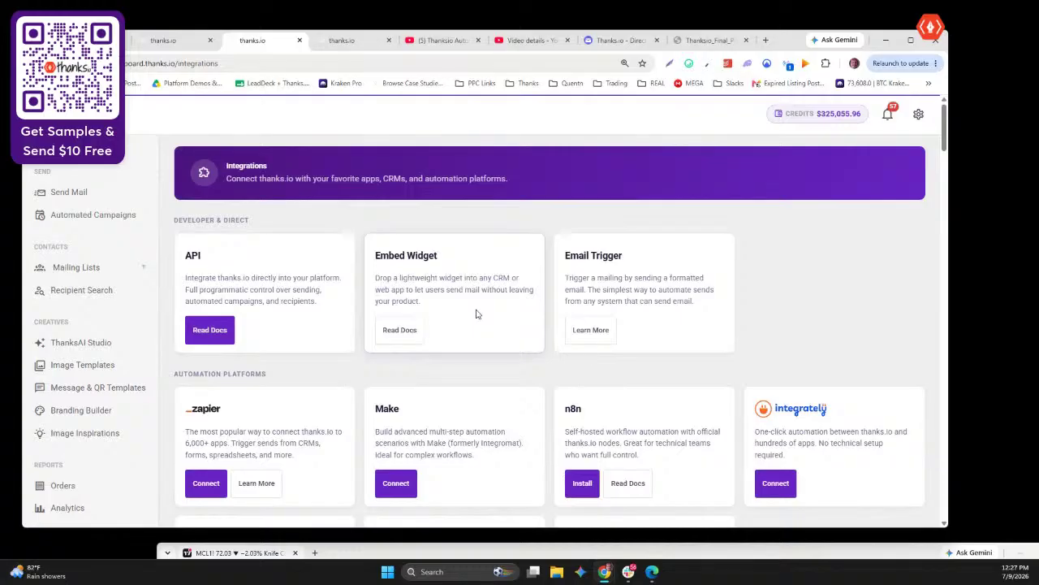
scroll(476, 315, "down", 1)
scroll(476, 315, "down", 1)
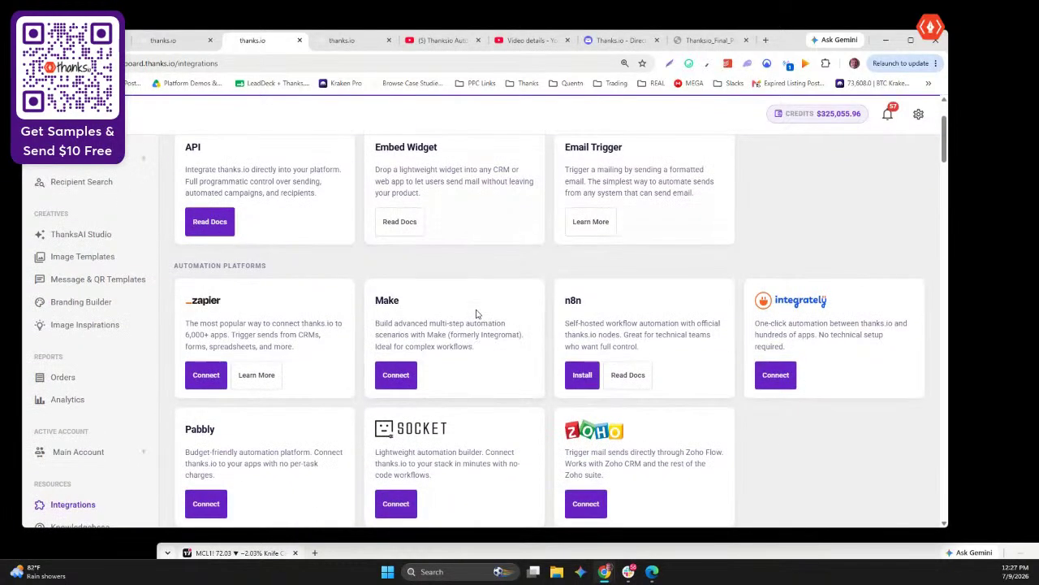
scroll(477, 314, "down", 1)
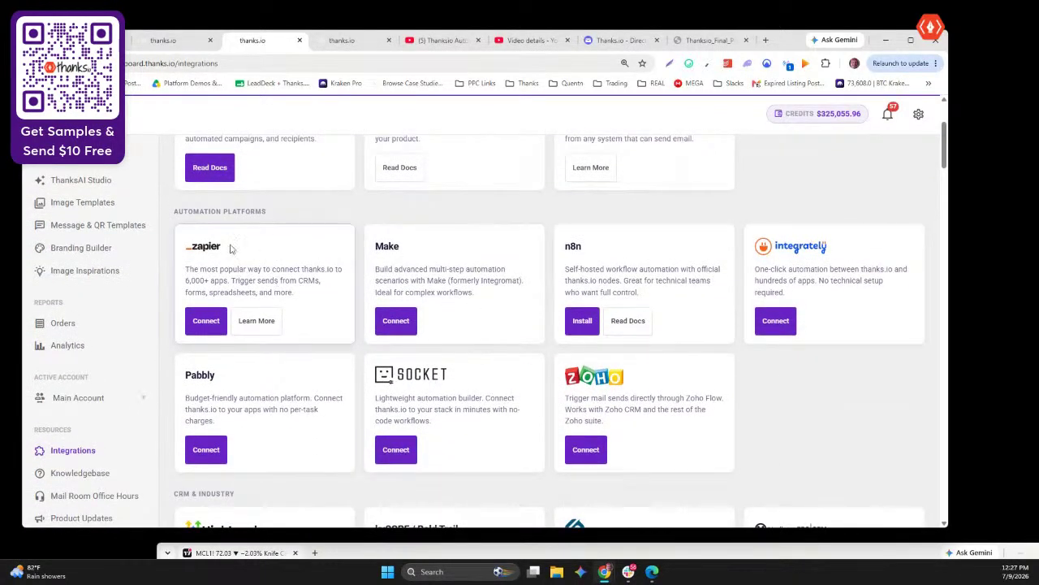
scroll(454, 393, "down", 3)
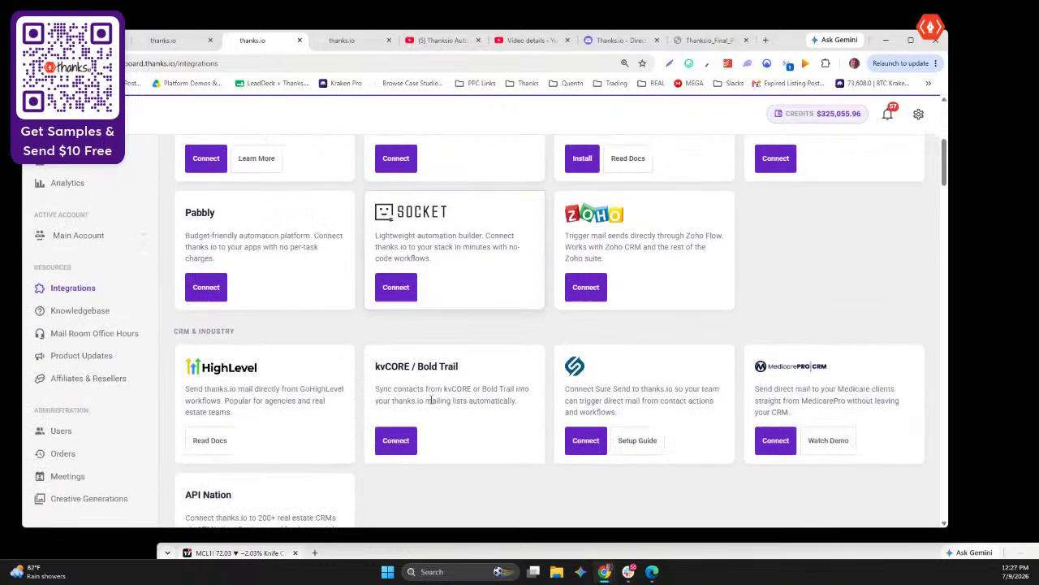
scroll(476, 382, "down", 4)
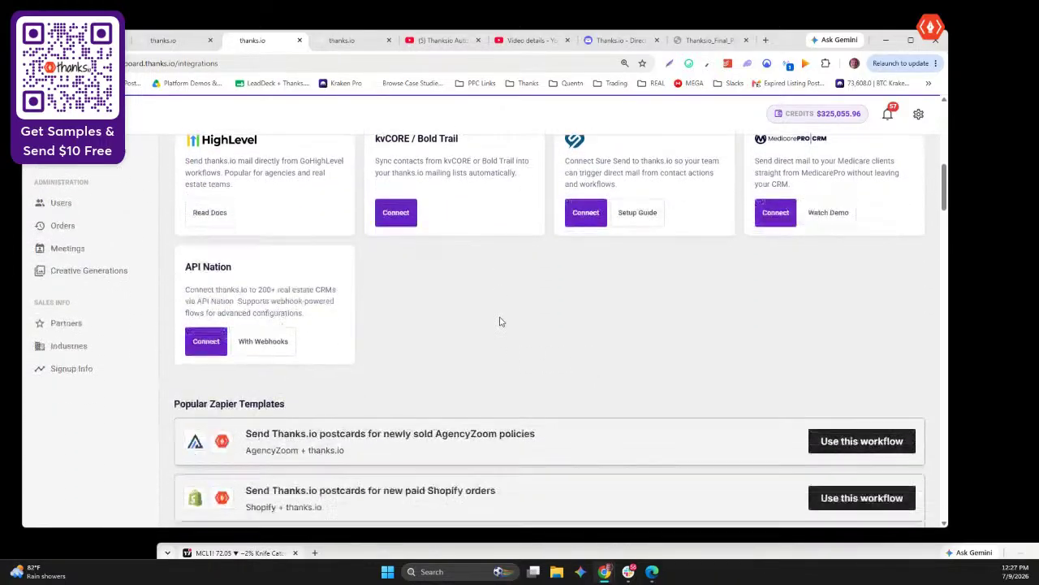
Look through the popular Zapier templates on the Integrations page and return to the developer and automation platform options
scroll(498, 320, "up", 1)
scroll(500, 321, "down", 8)
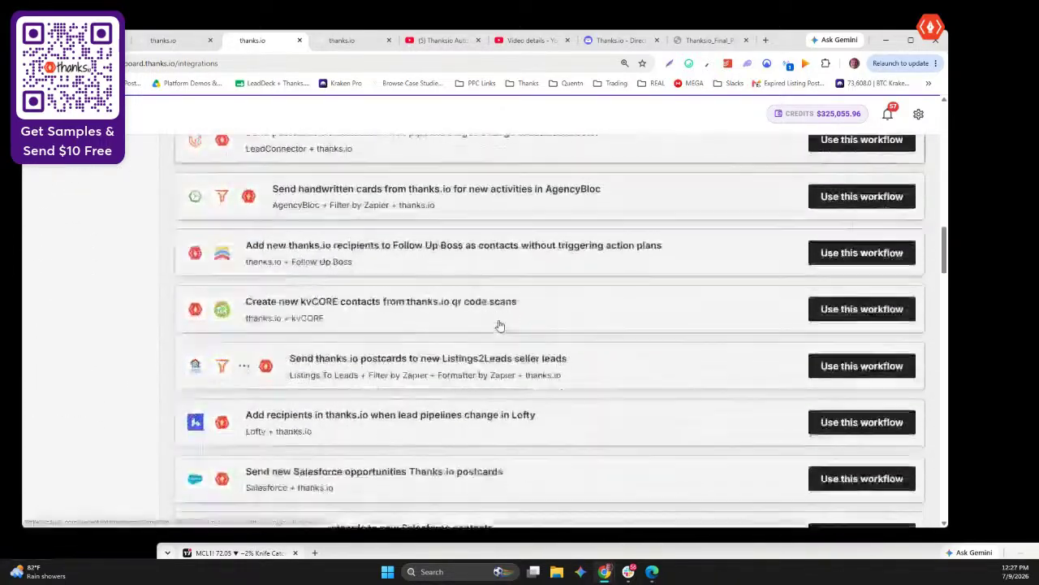
scroll(498, 325, "up", 2)
scroll(499, 326, "up", 15)
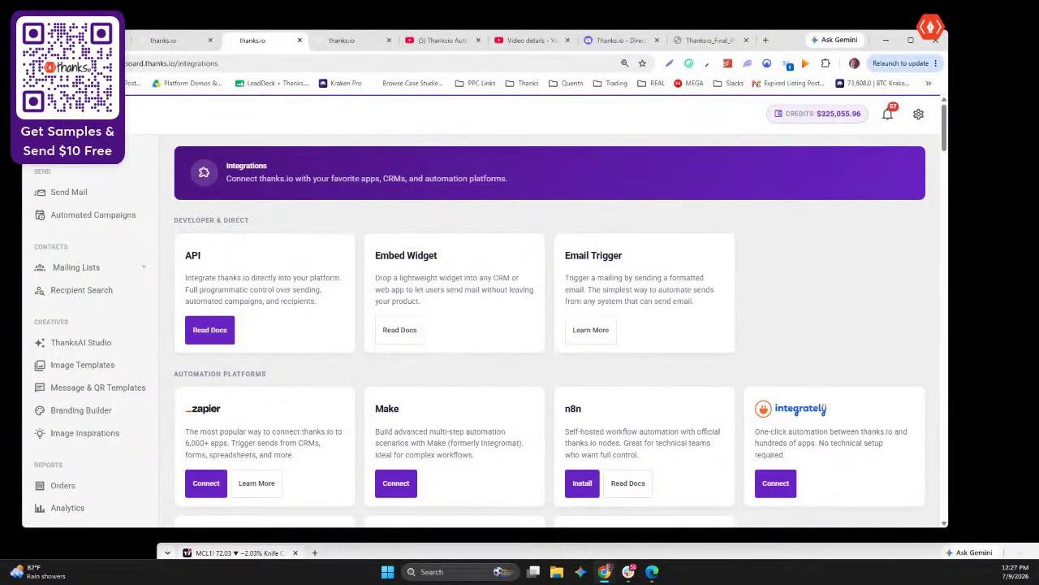
scroll(294, 383, "down", 14)
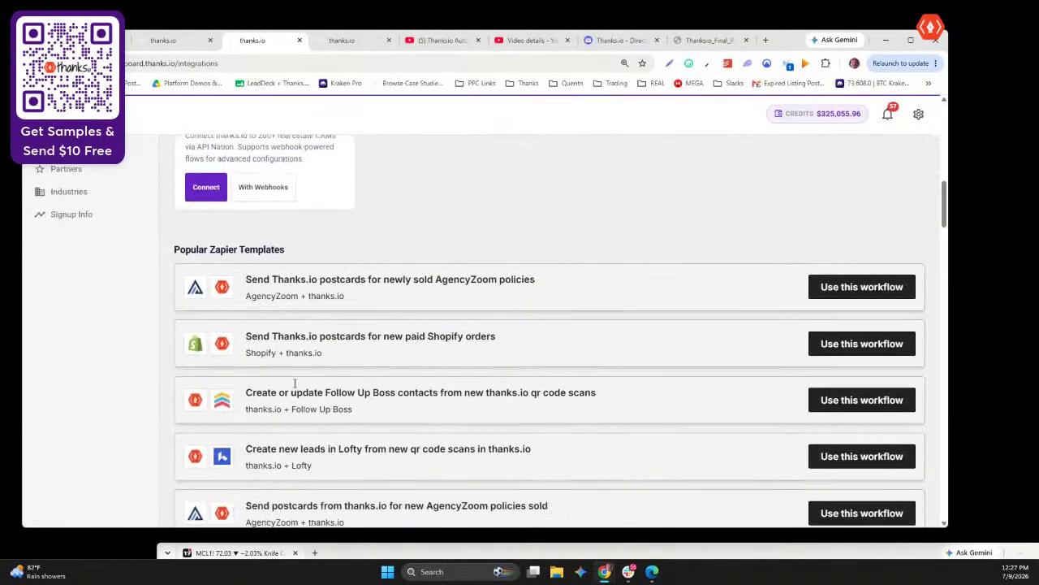
scroll(294, 383, "up", 10)
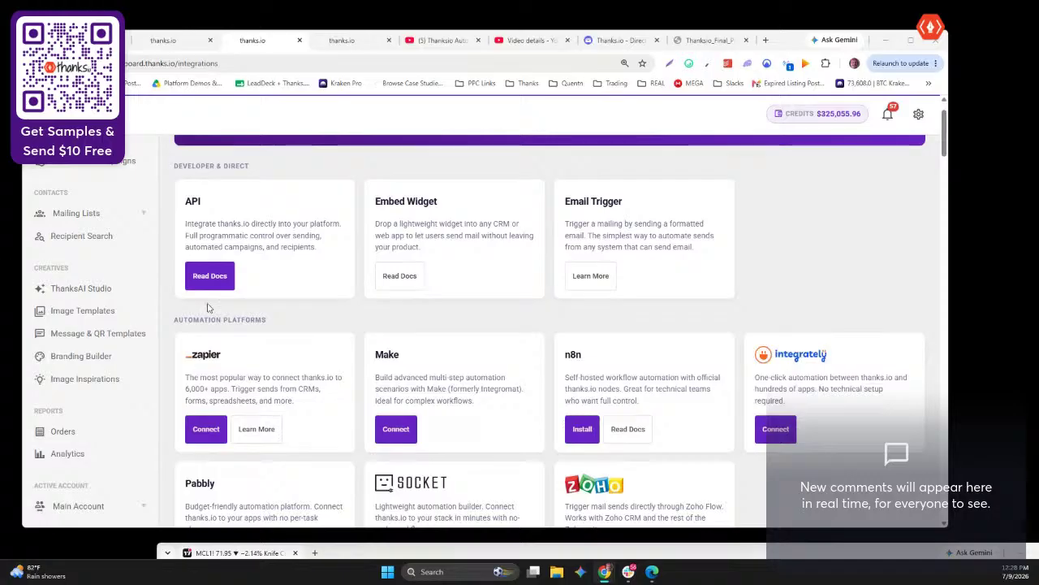
scroll(244, 346, "down", 2)
scroll(243, 346, "up", 2)
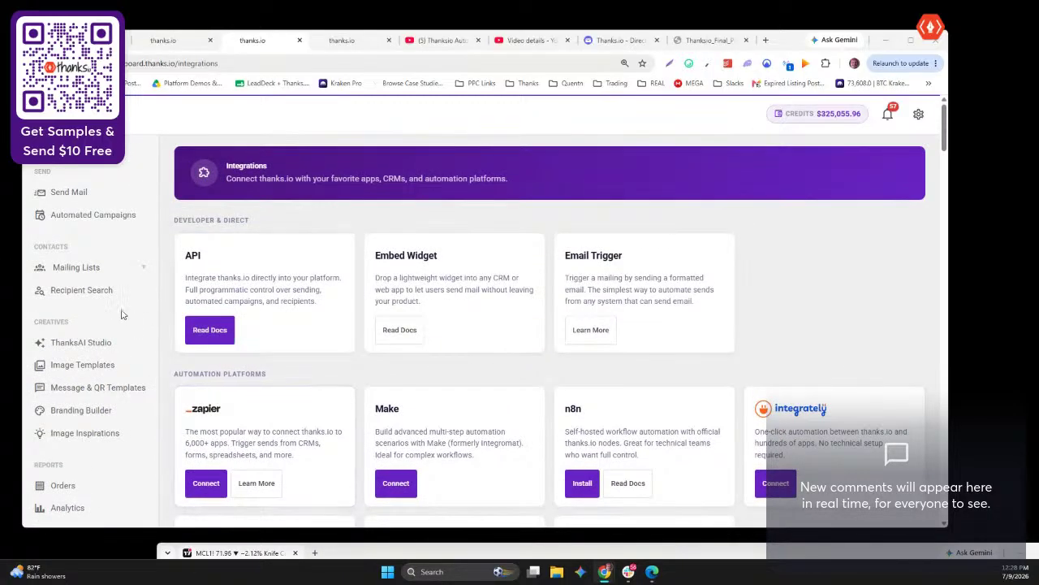
Open the Image Templates library and browse the 4x6 and 6x9 postcard front designs
left_click(70, 366)
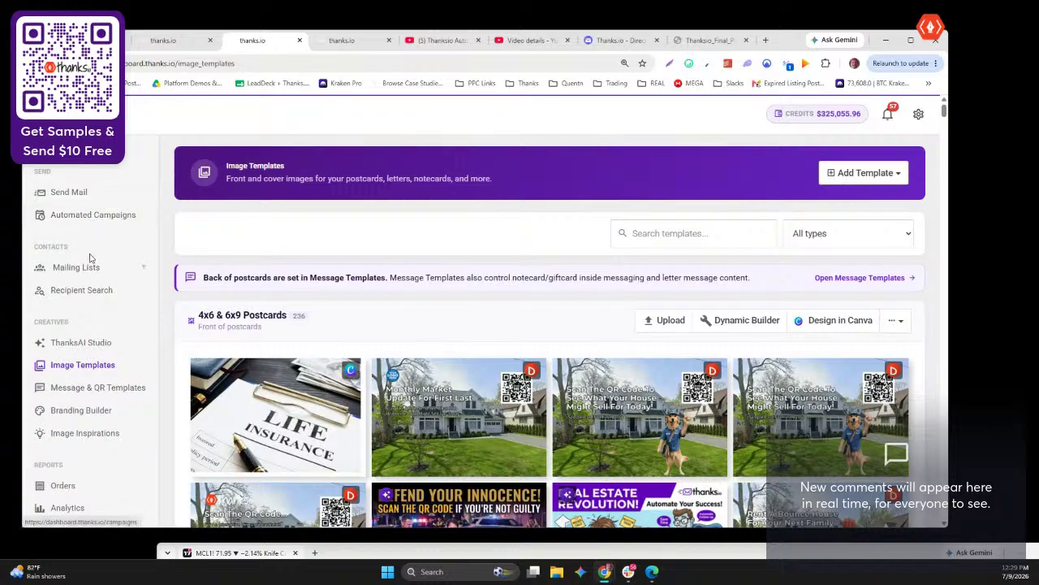
scroll(406, 308, "down", 2)
scroll(534, 339, "down", 3)
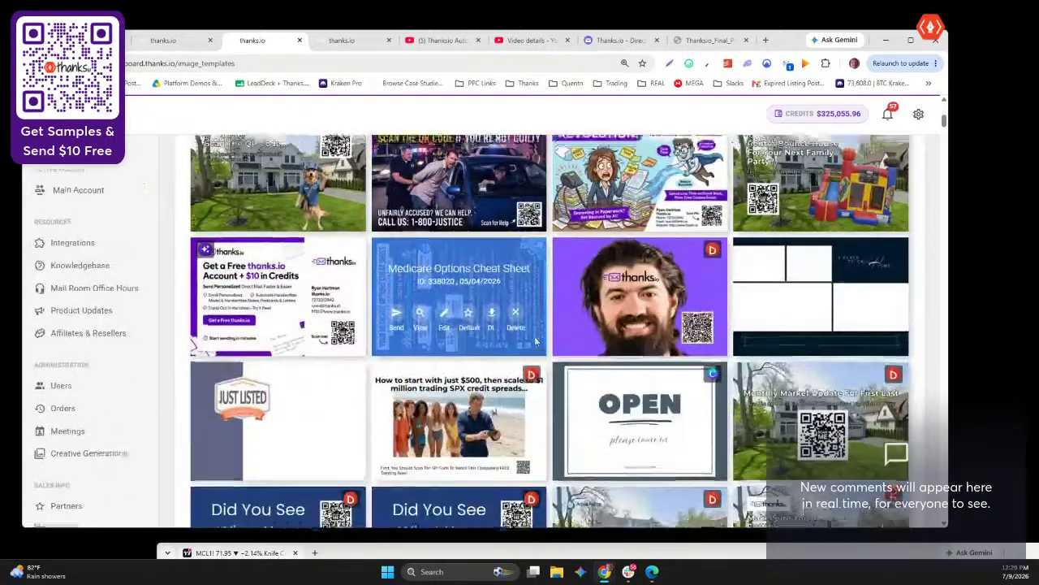
scroll(534, 336, "up", 4)
scroll(534, 336, "down", 3)
scroll(534, 341, "down", 1)
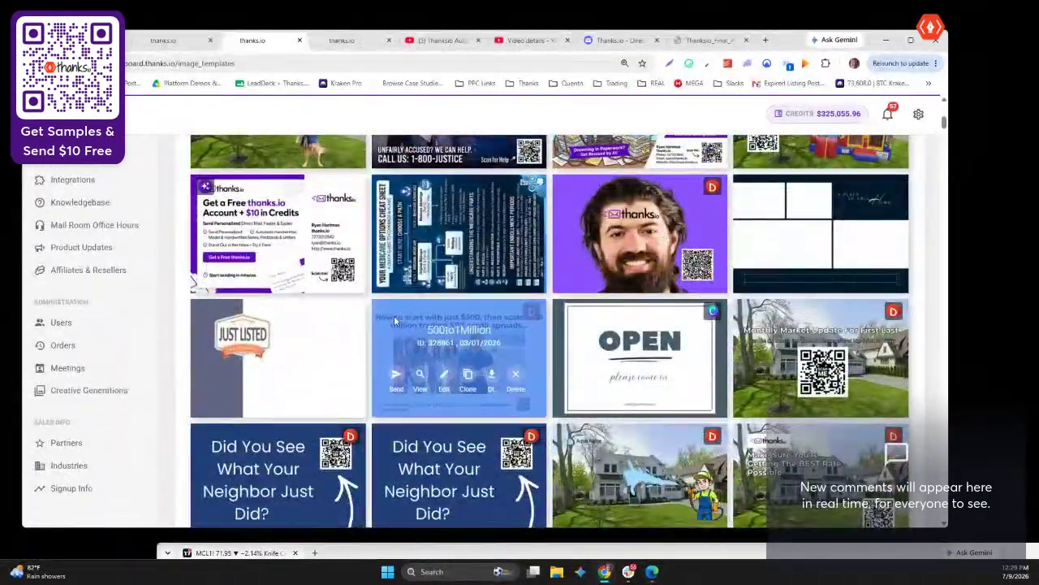